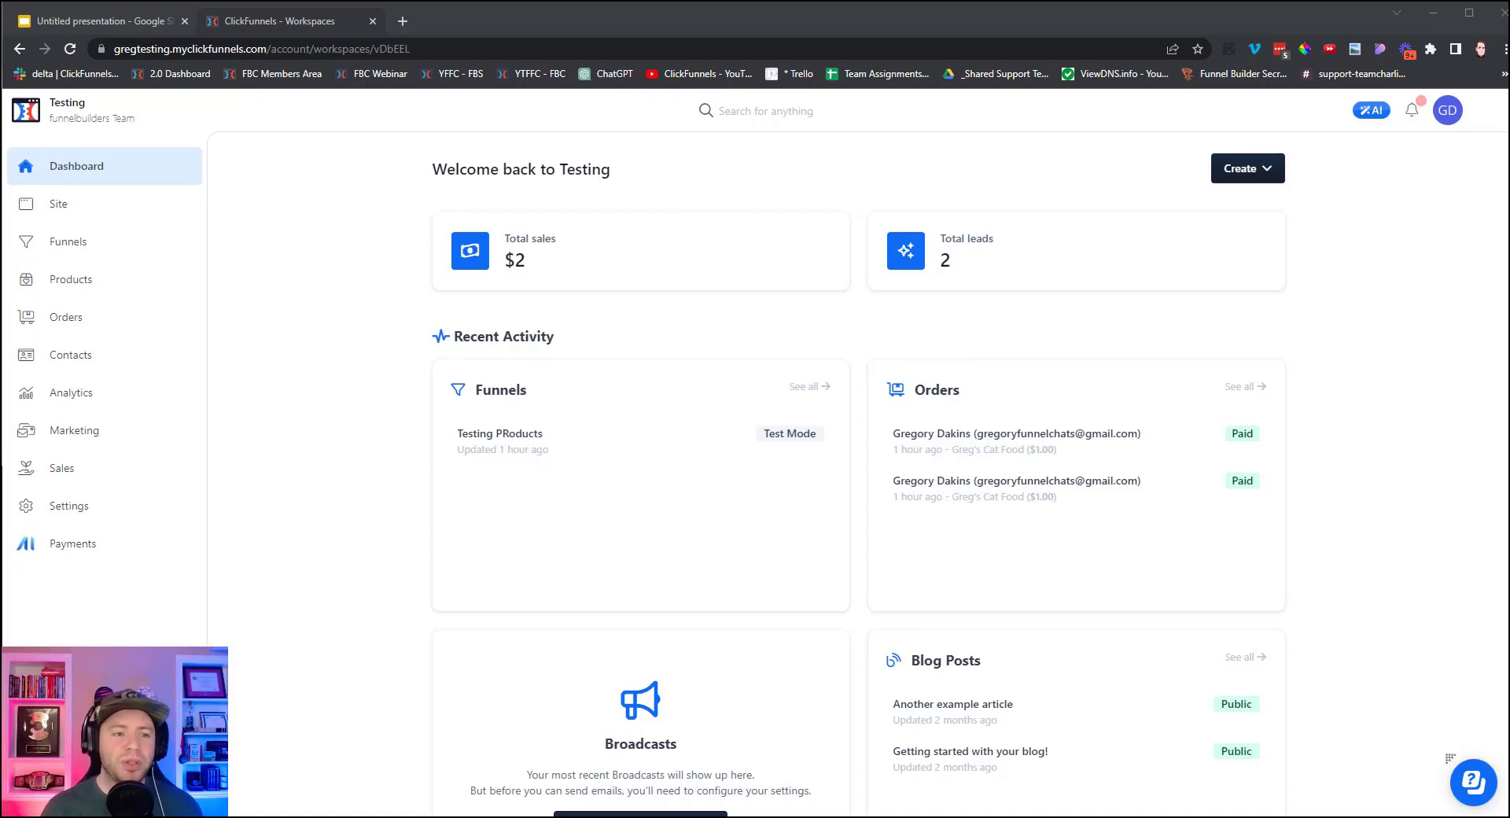
Switch from the ClickFunnels dashboard to the Untitled presentation showing the STORE slide.
left_click(111, 23)
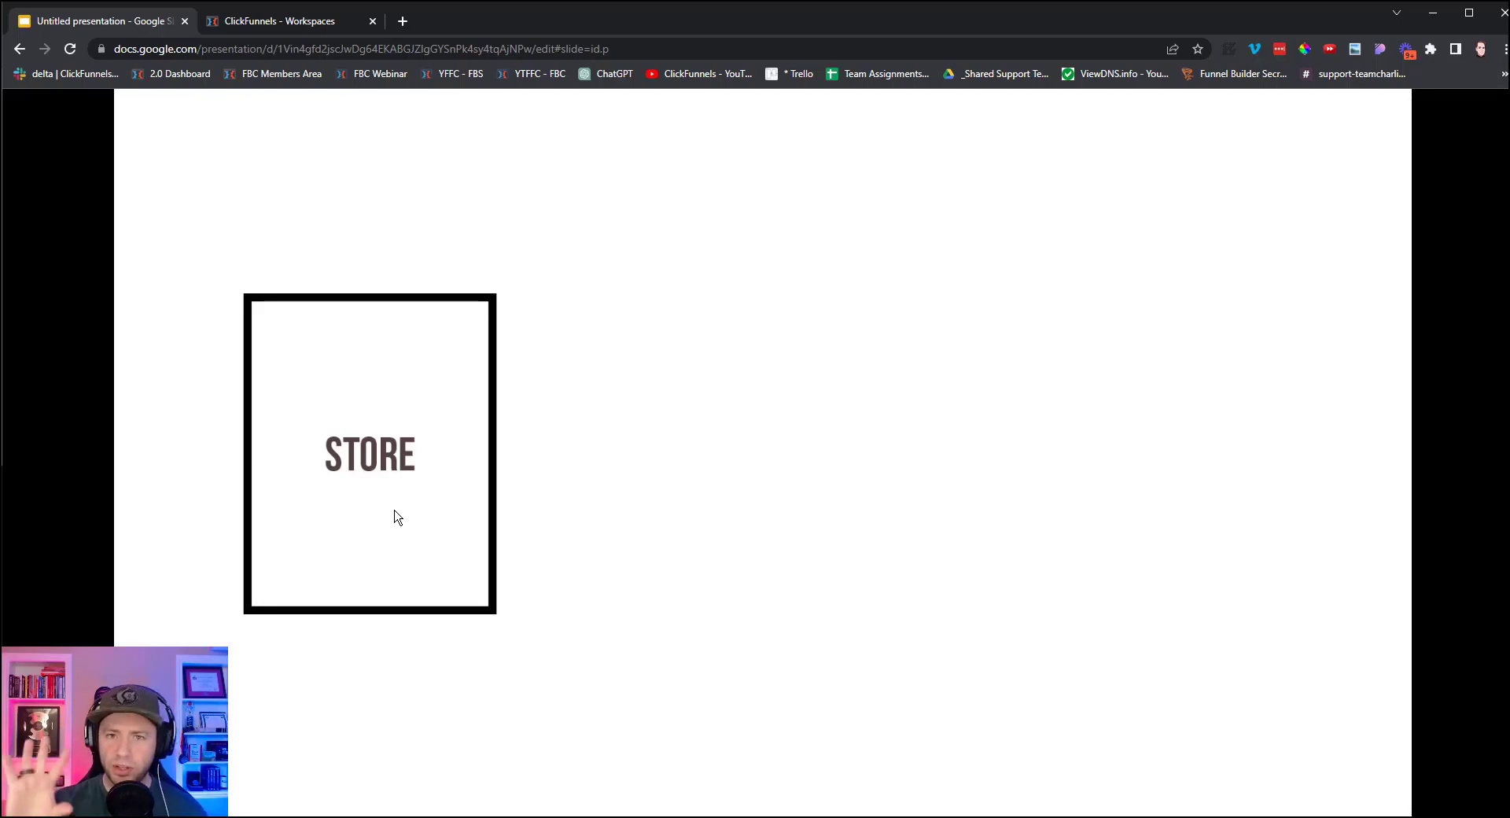
Reveal FORM, THANK YOU and the PRODUCTS heading on the slide, then return to ClickFunnels.
left_click(703, 488)
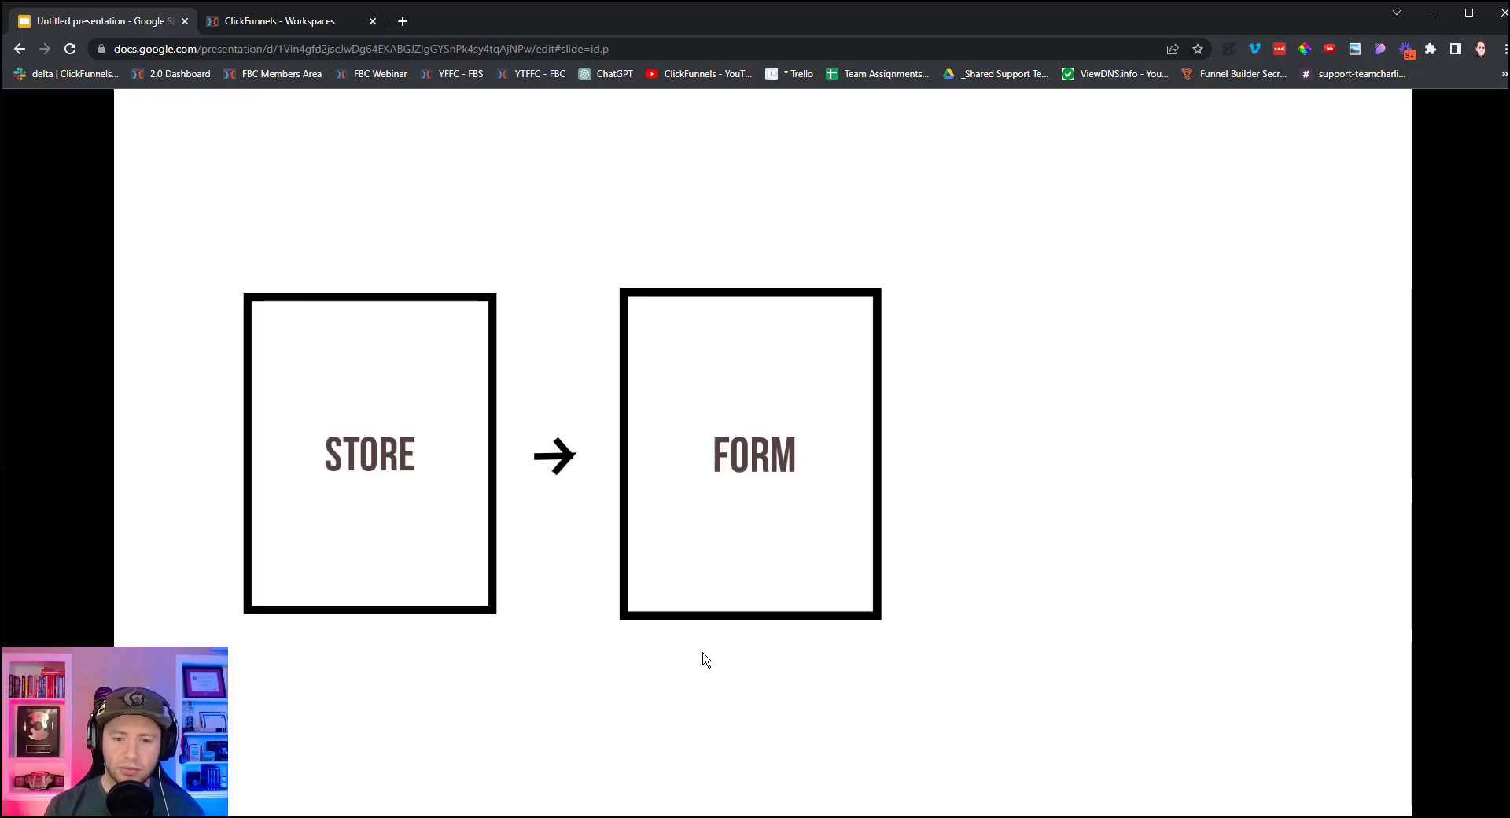
left_click(706, 659)
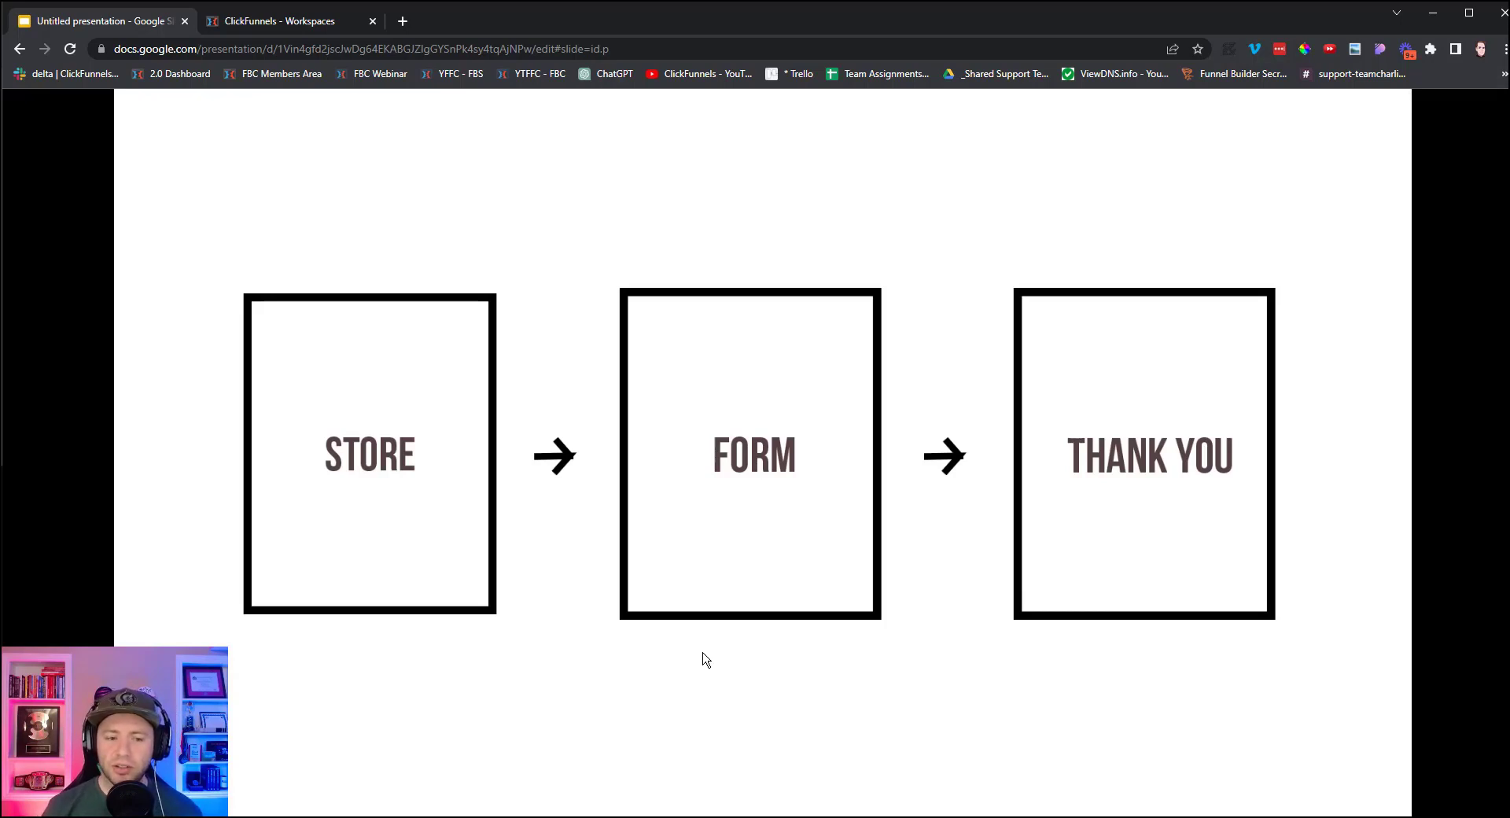
left_click(601, 667)
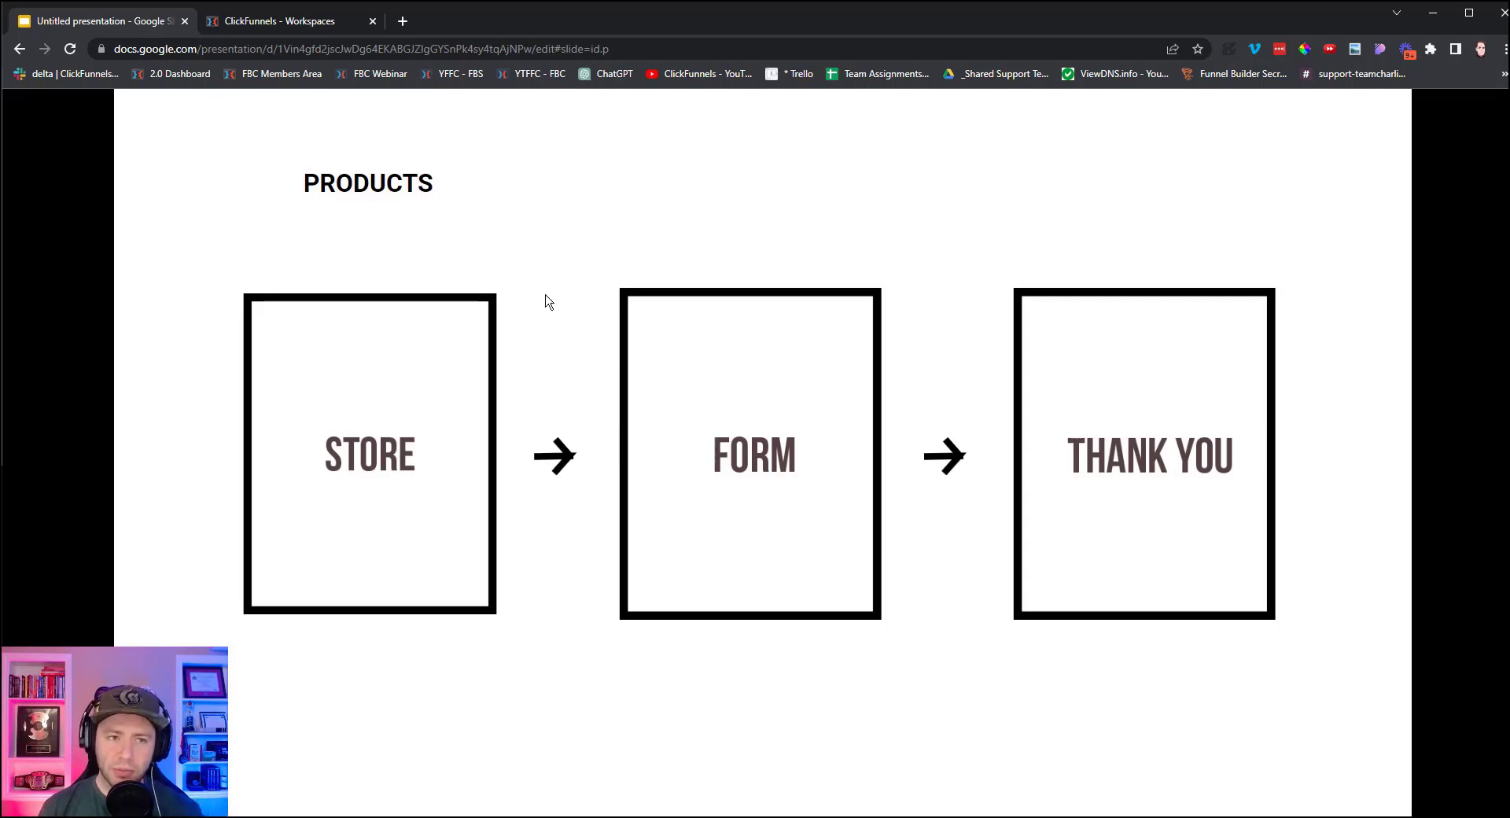
left_click(321, 23)
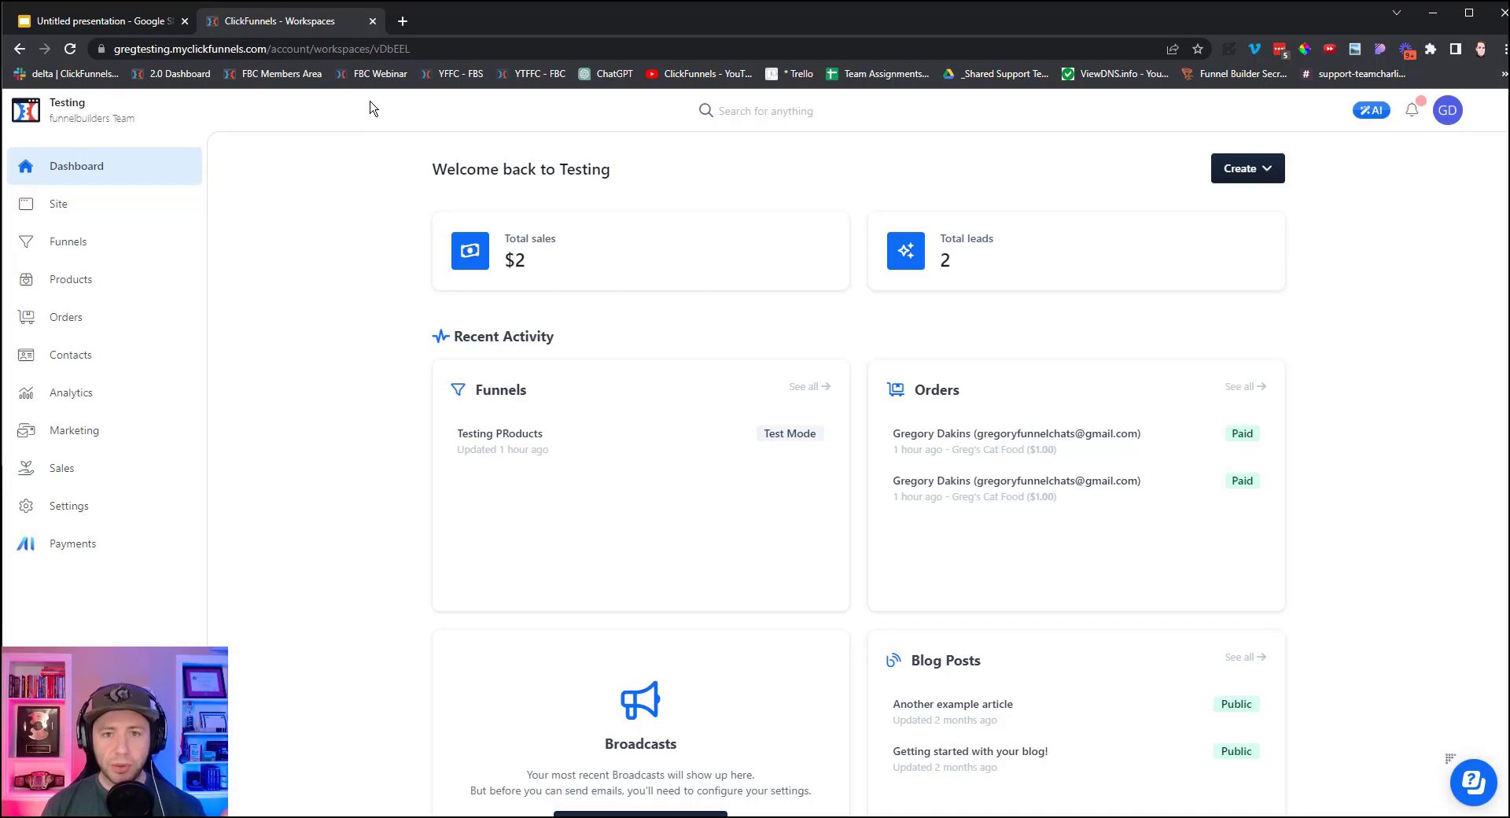
Go to the Site overview and browse the five free themes in the Theme marketplace.
left_click(58, 213)
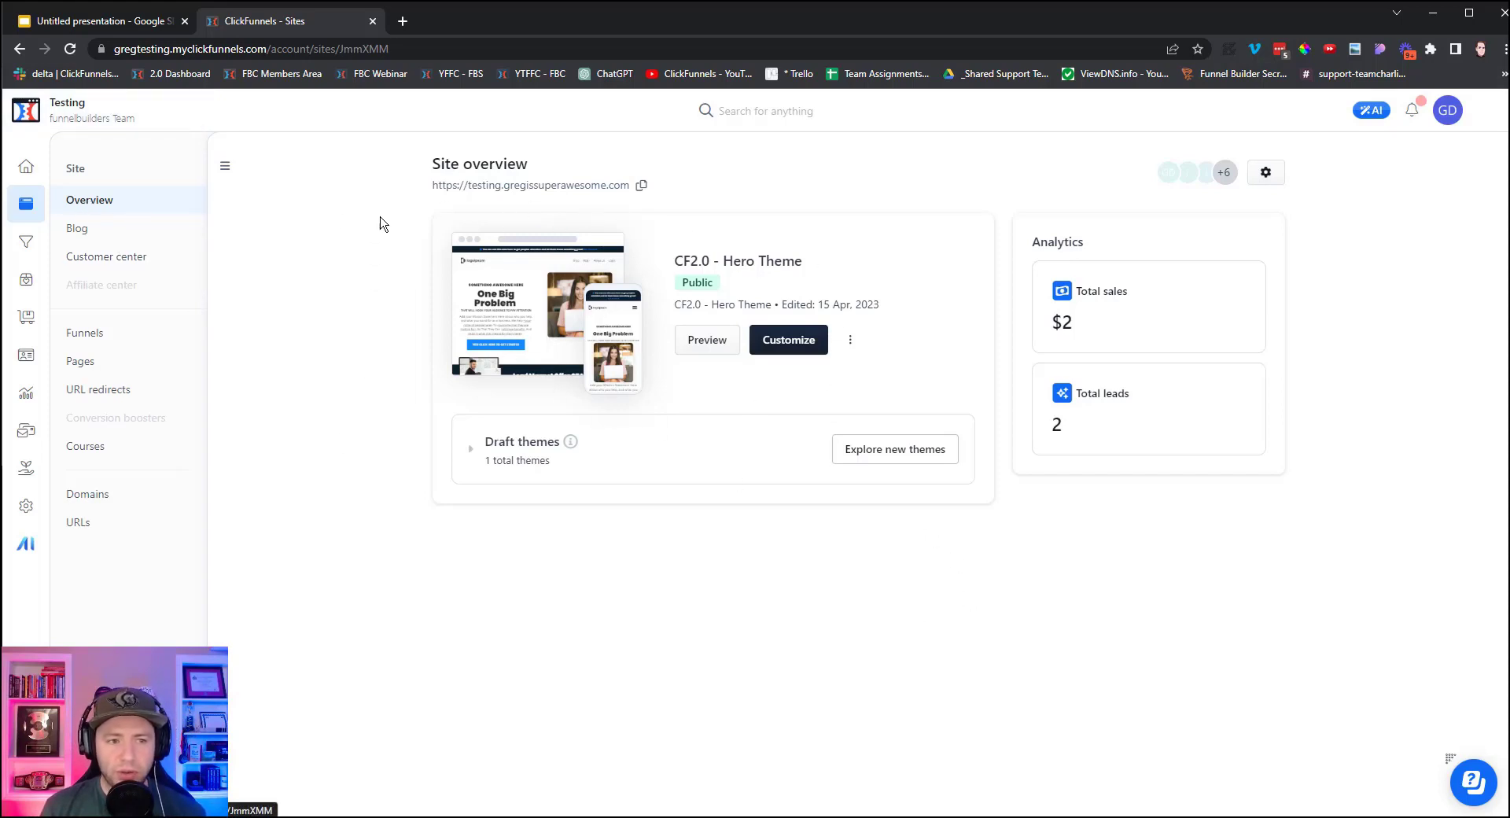
left_click(887, 463)
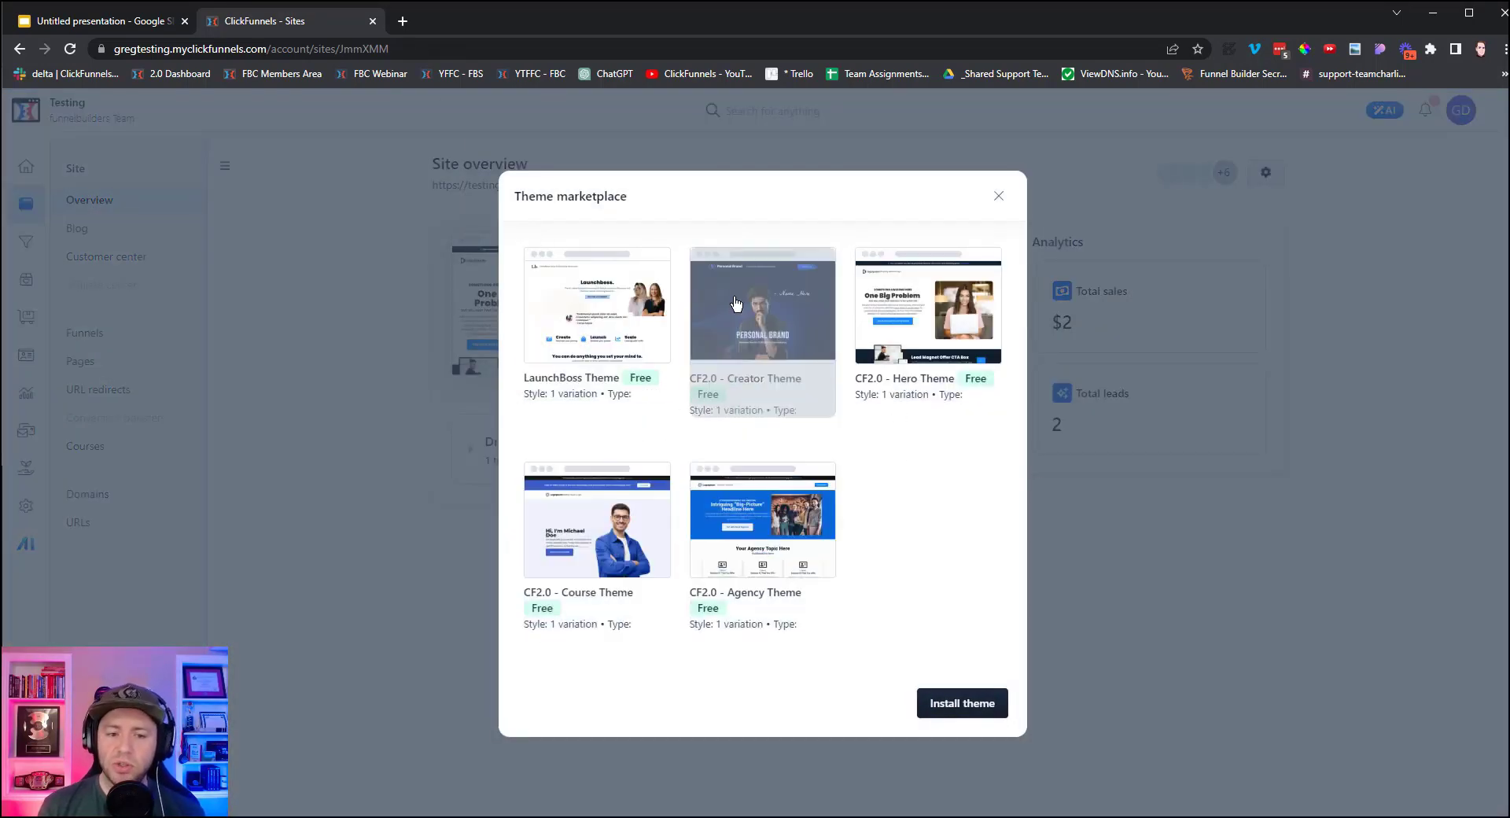
Close the Theme marketplace to return to the CF2.0 - Hero Theme site overview.
left_click(999, 197)
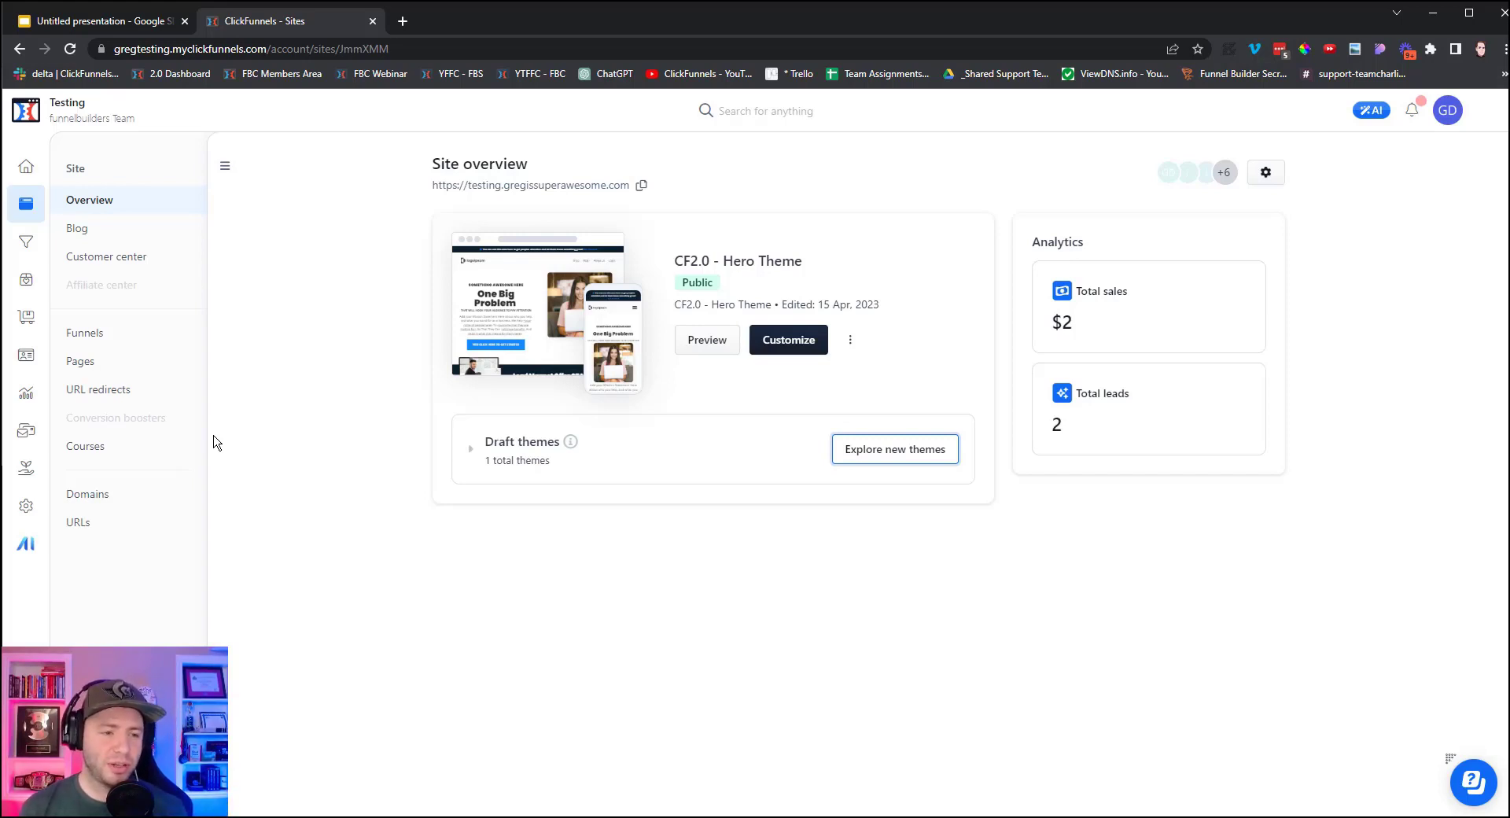
Glance at the funnel slide, then open the Example Store template page from the Theme pages list.
left_click(121, 21)
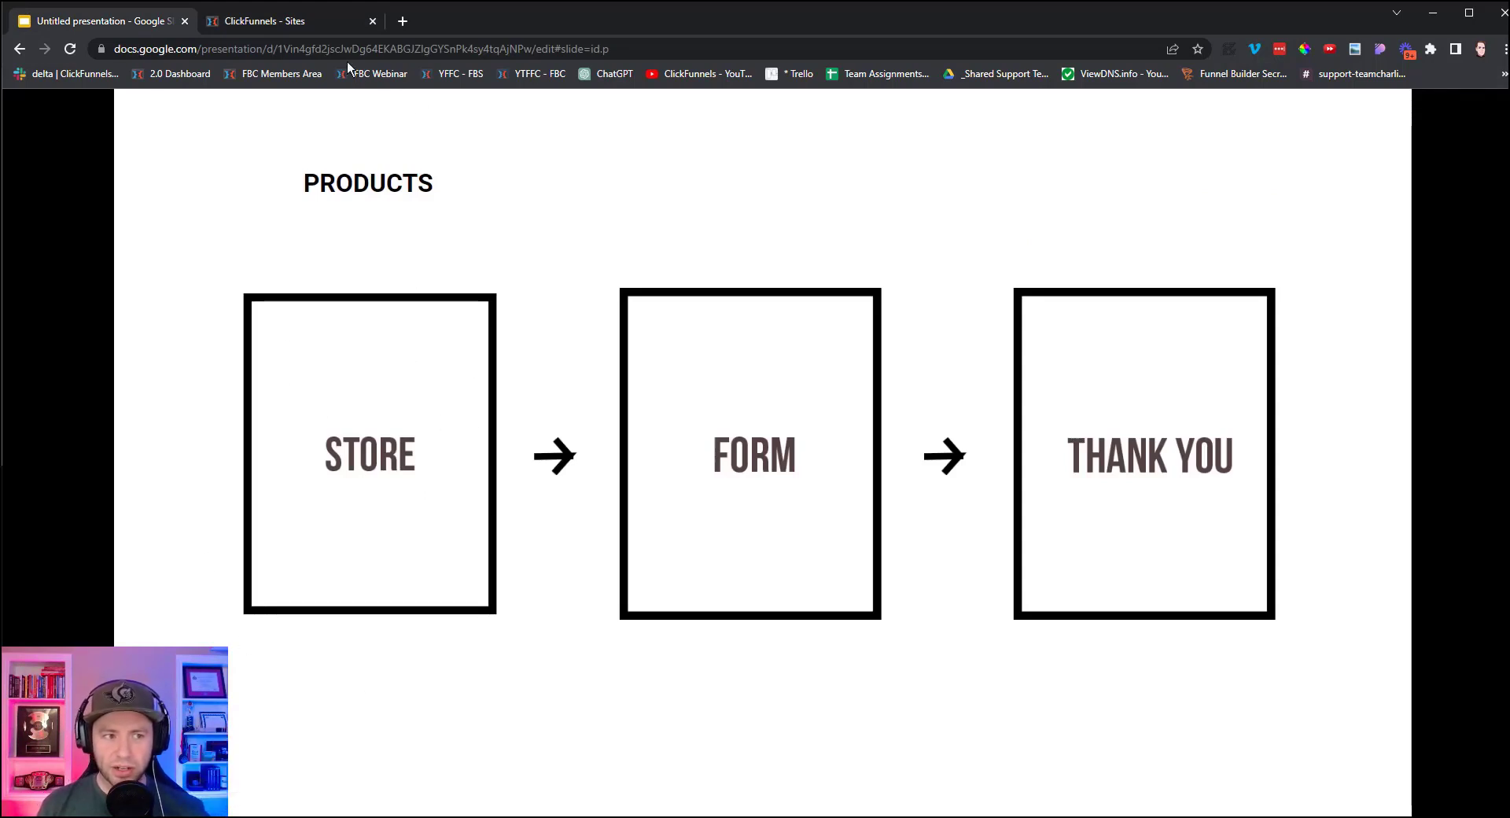
left_click(285, 21)
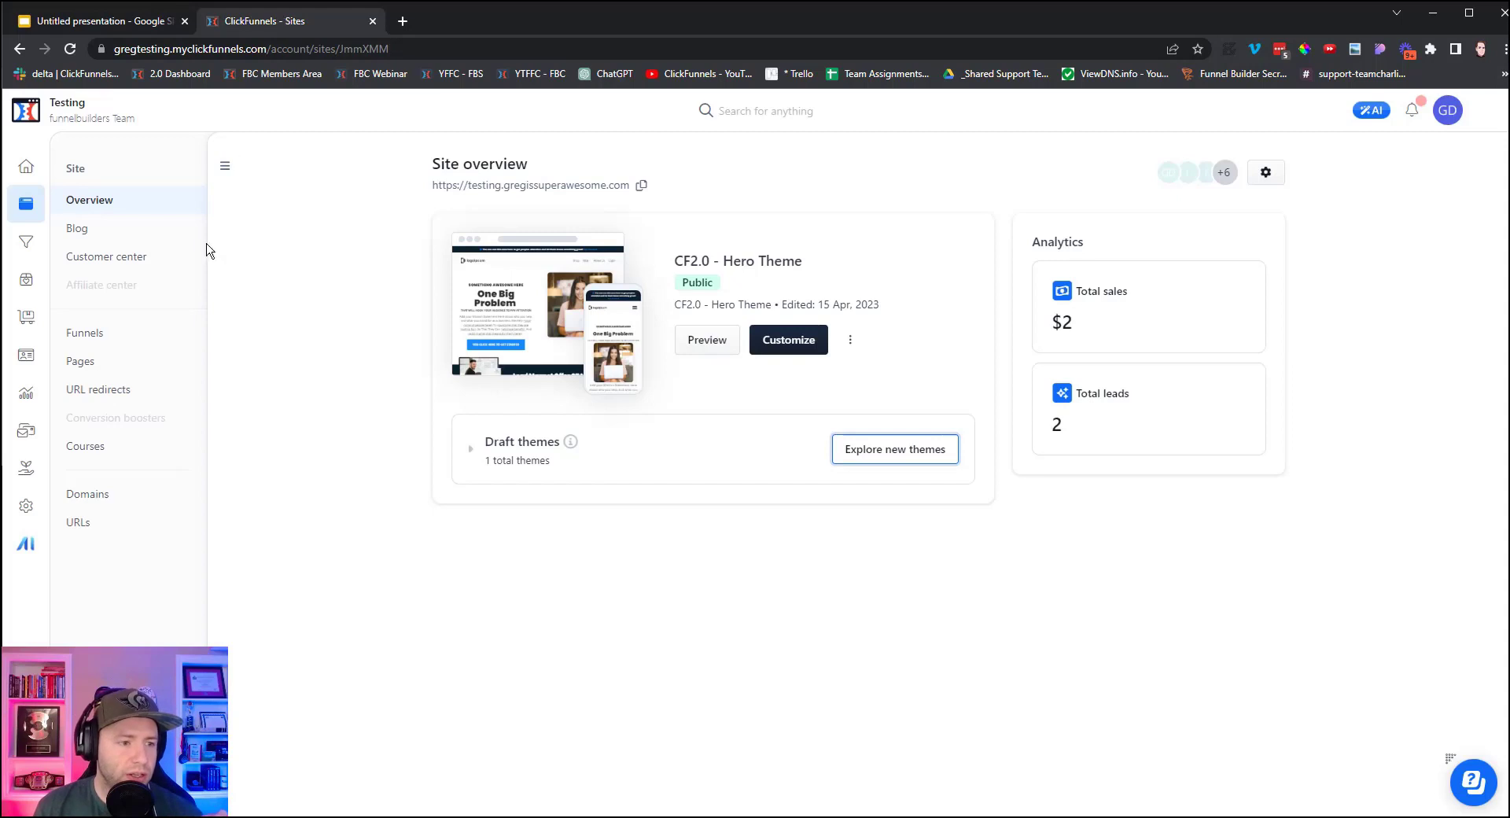
left_click(77, 369)
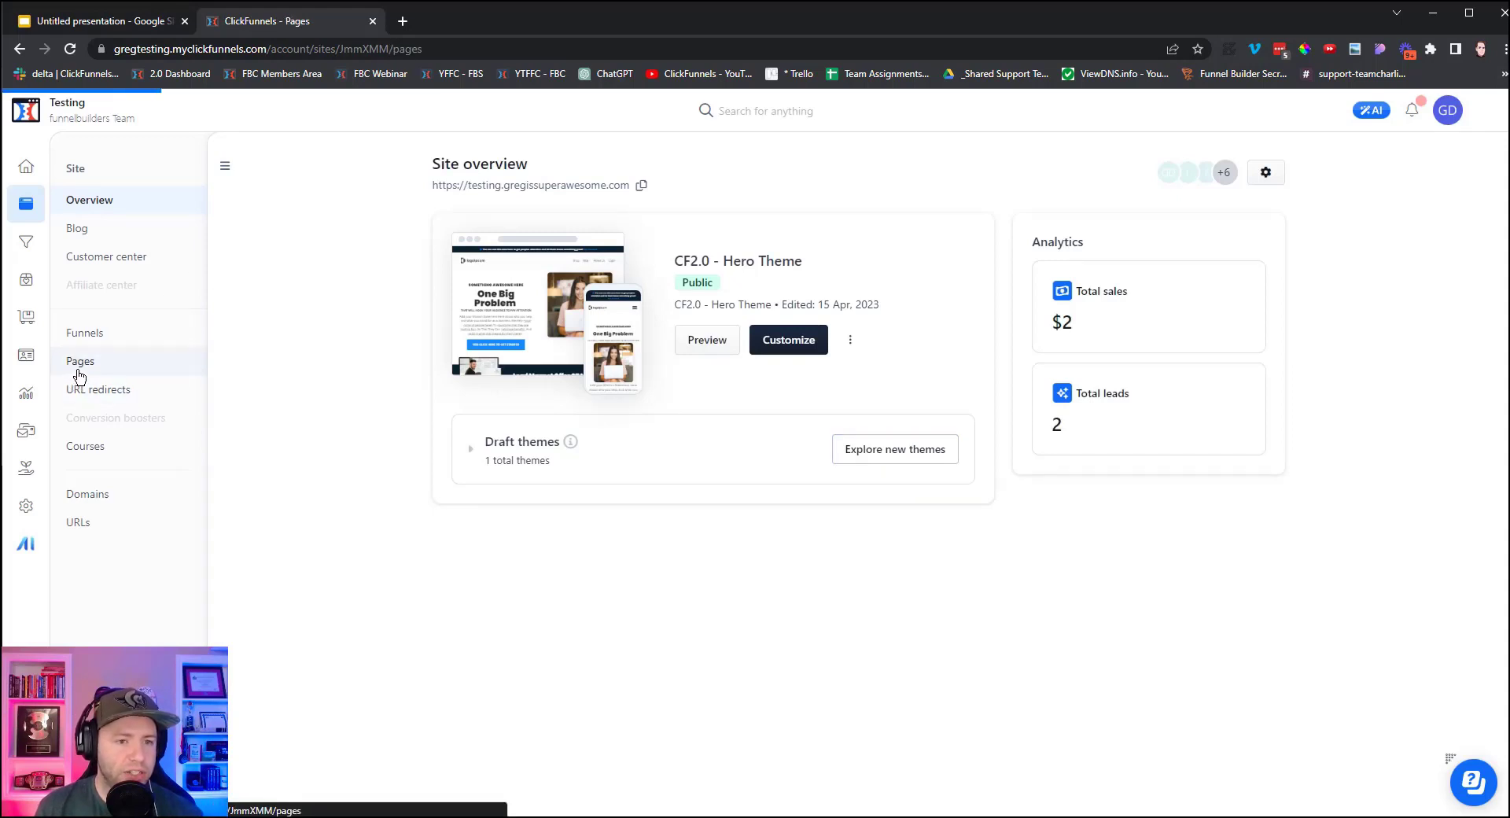
left_click(406, 220)
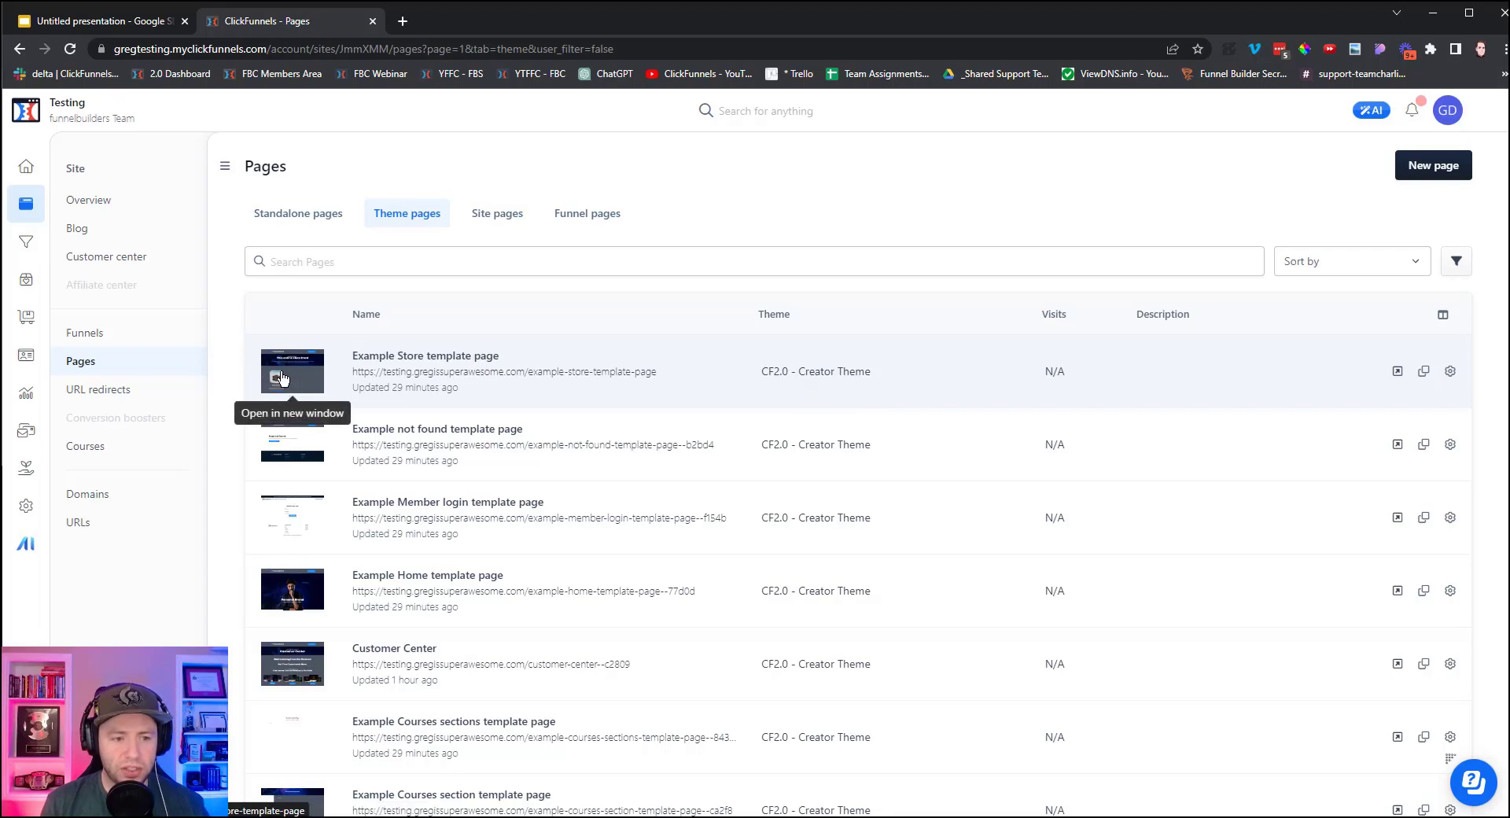
left_click(422, 364)
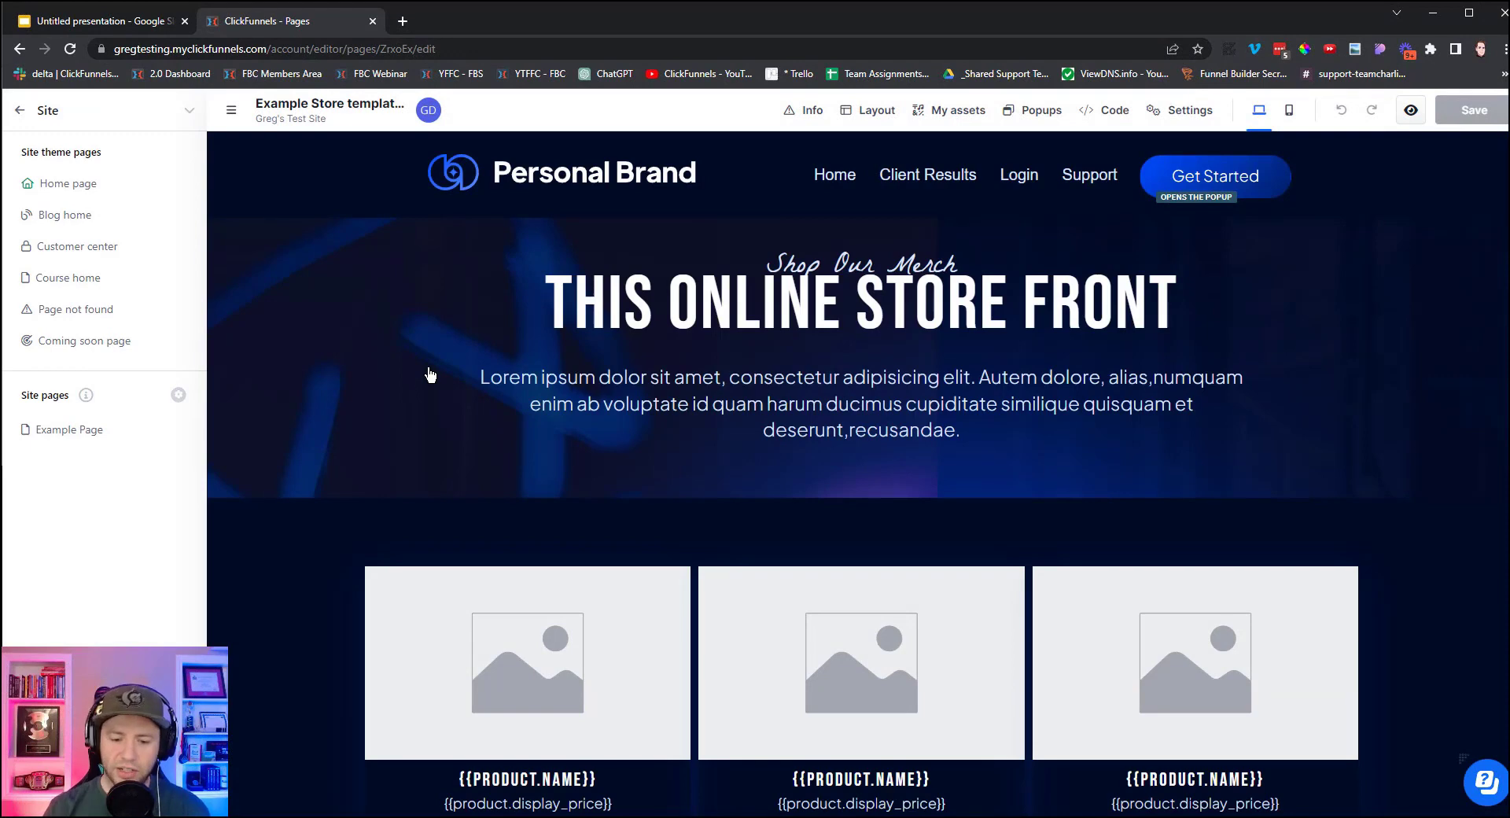
scroll(603, 480, "down", 5)
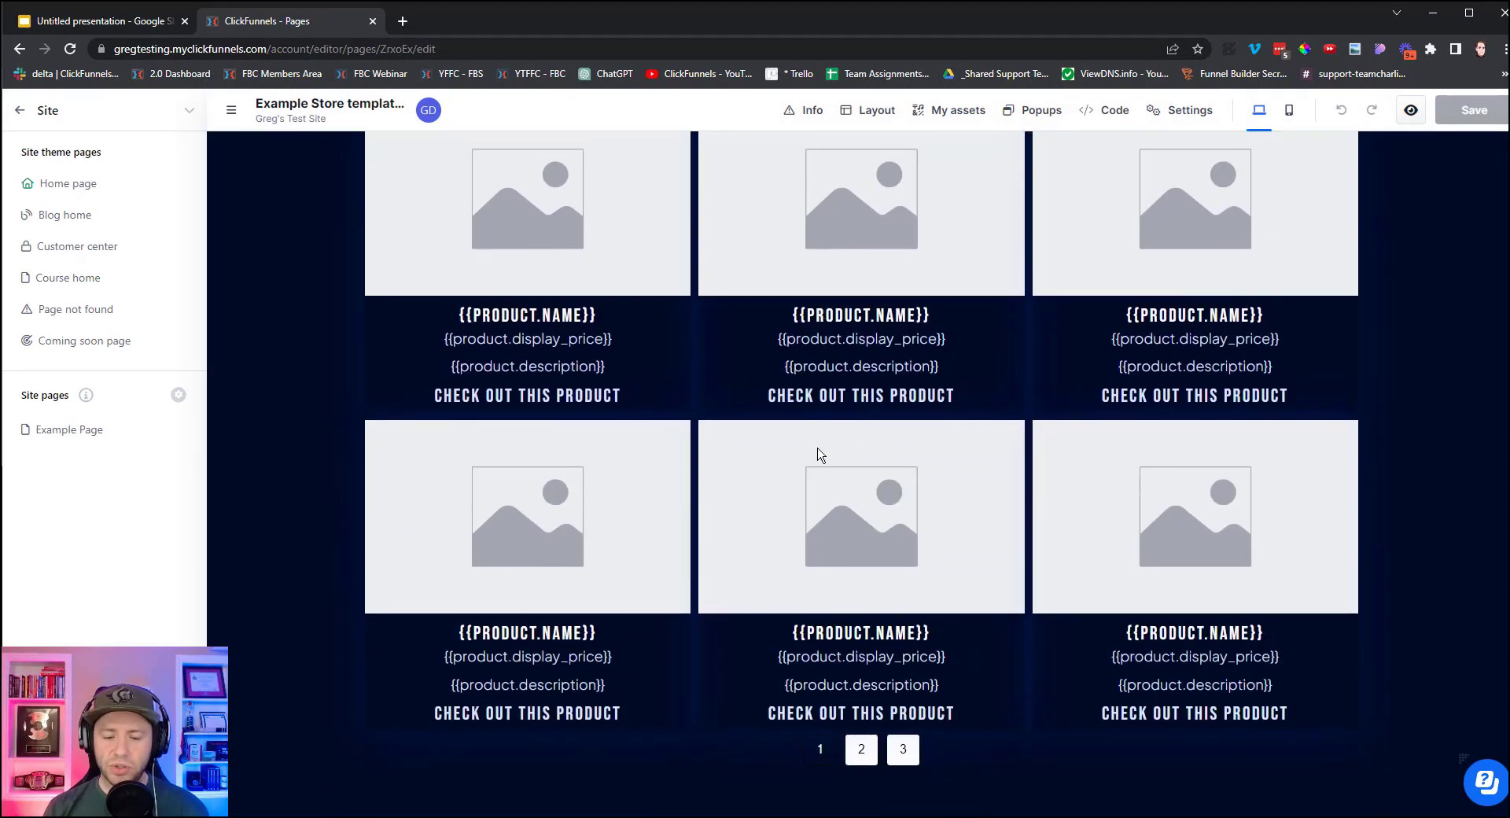
scroll(819, 454, "down", 1)
scroll(835, 454, "up", 5)
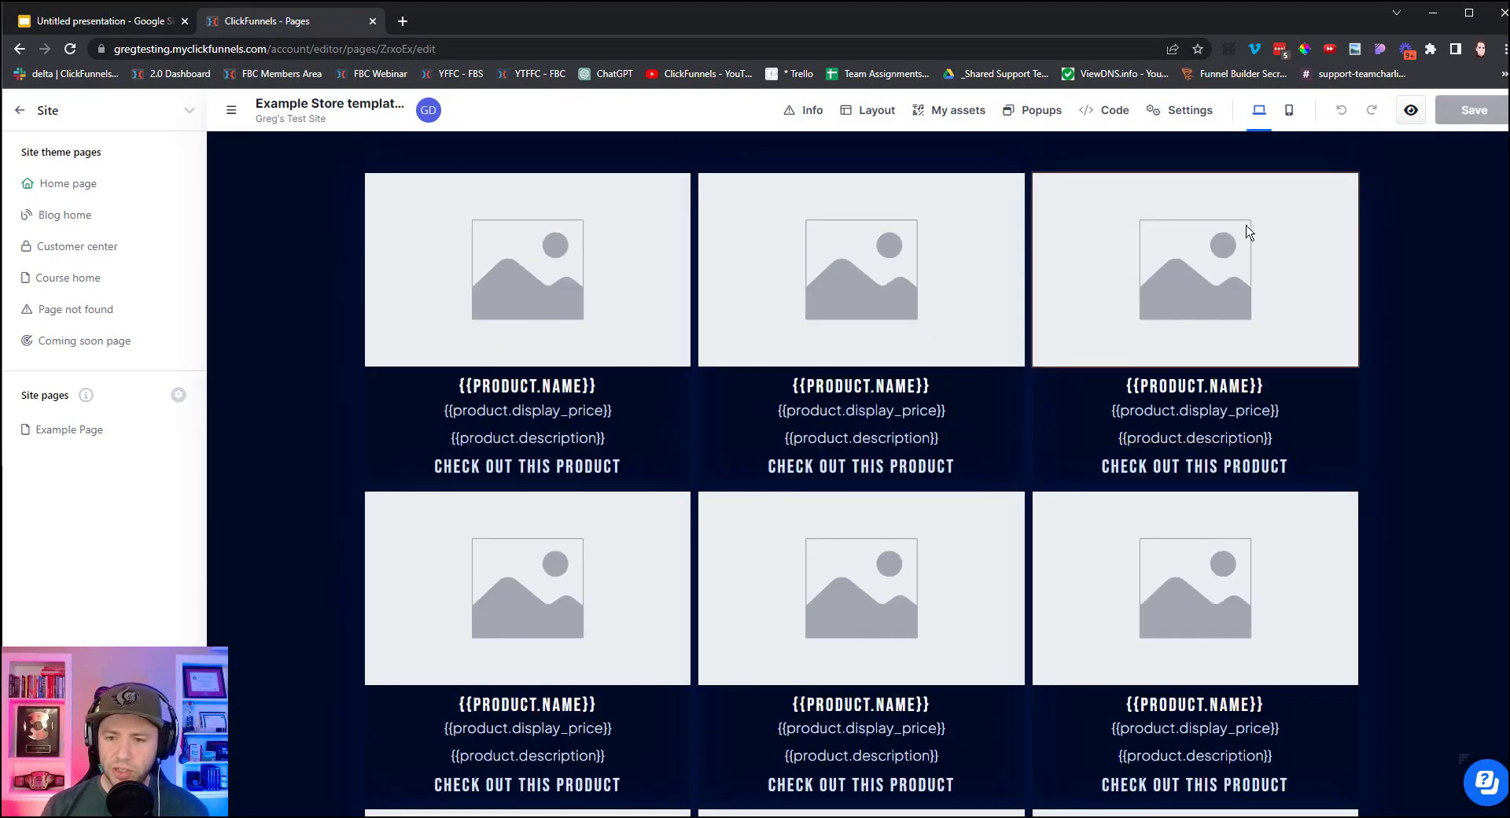
scroll(486, 691, "up", 3)
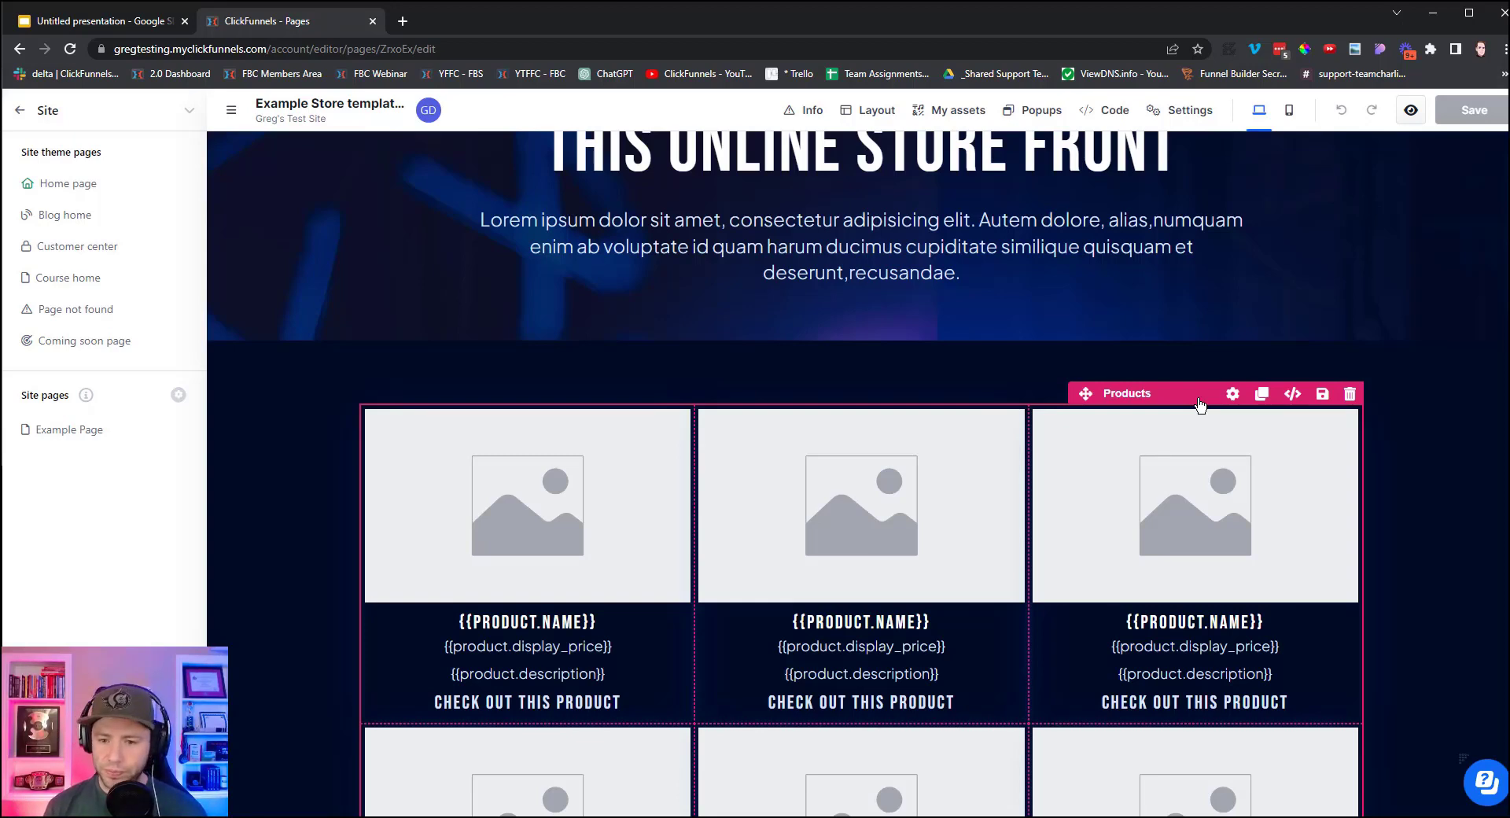
Replace the placeholder Products element with a new Products Collection grid.
left_click(1350, 395)
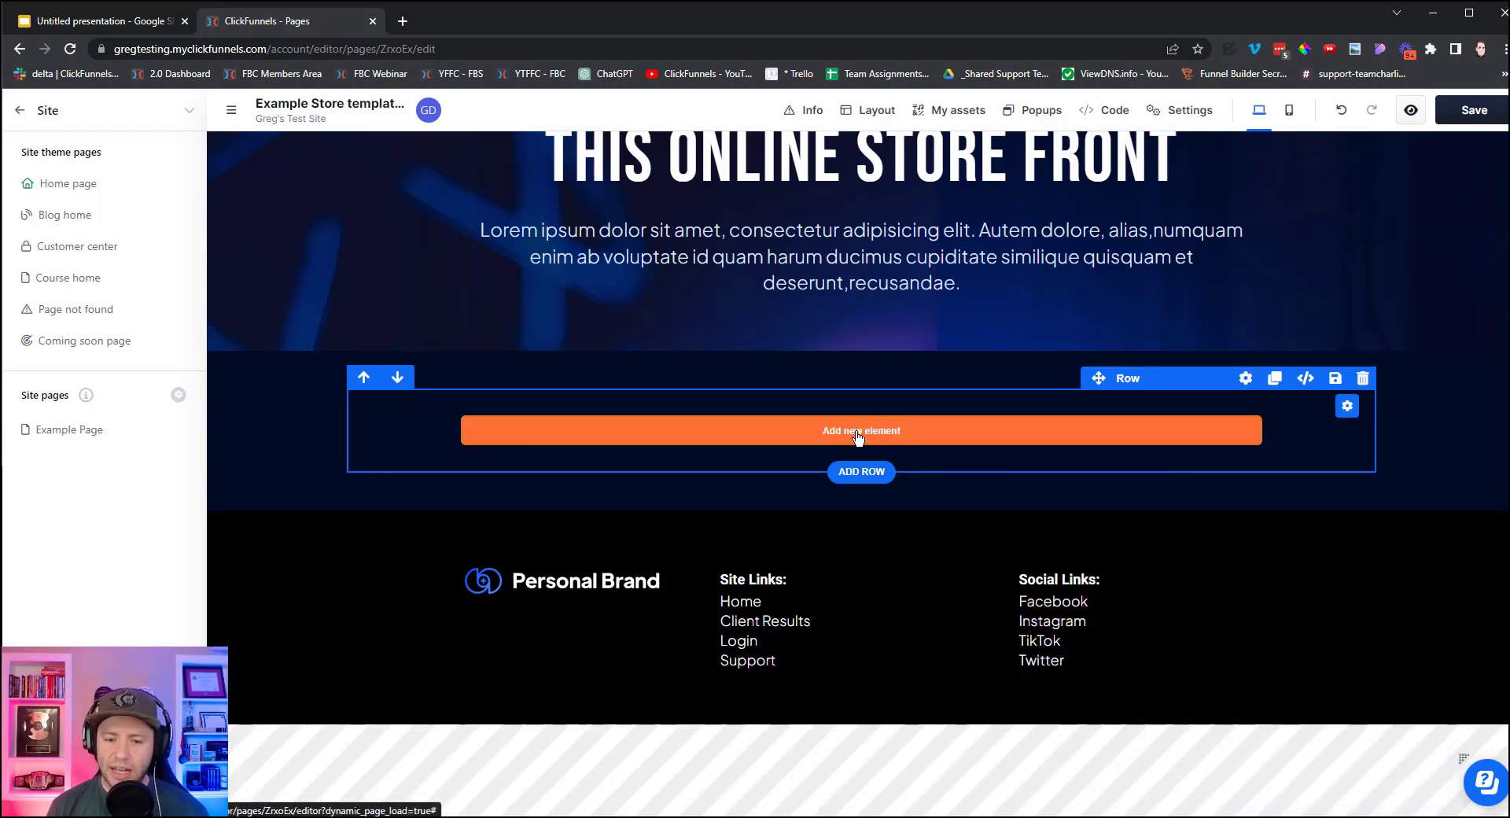
left_click(857, 433)
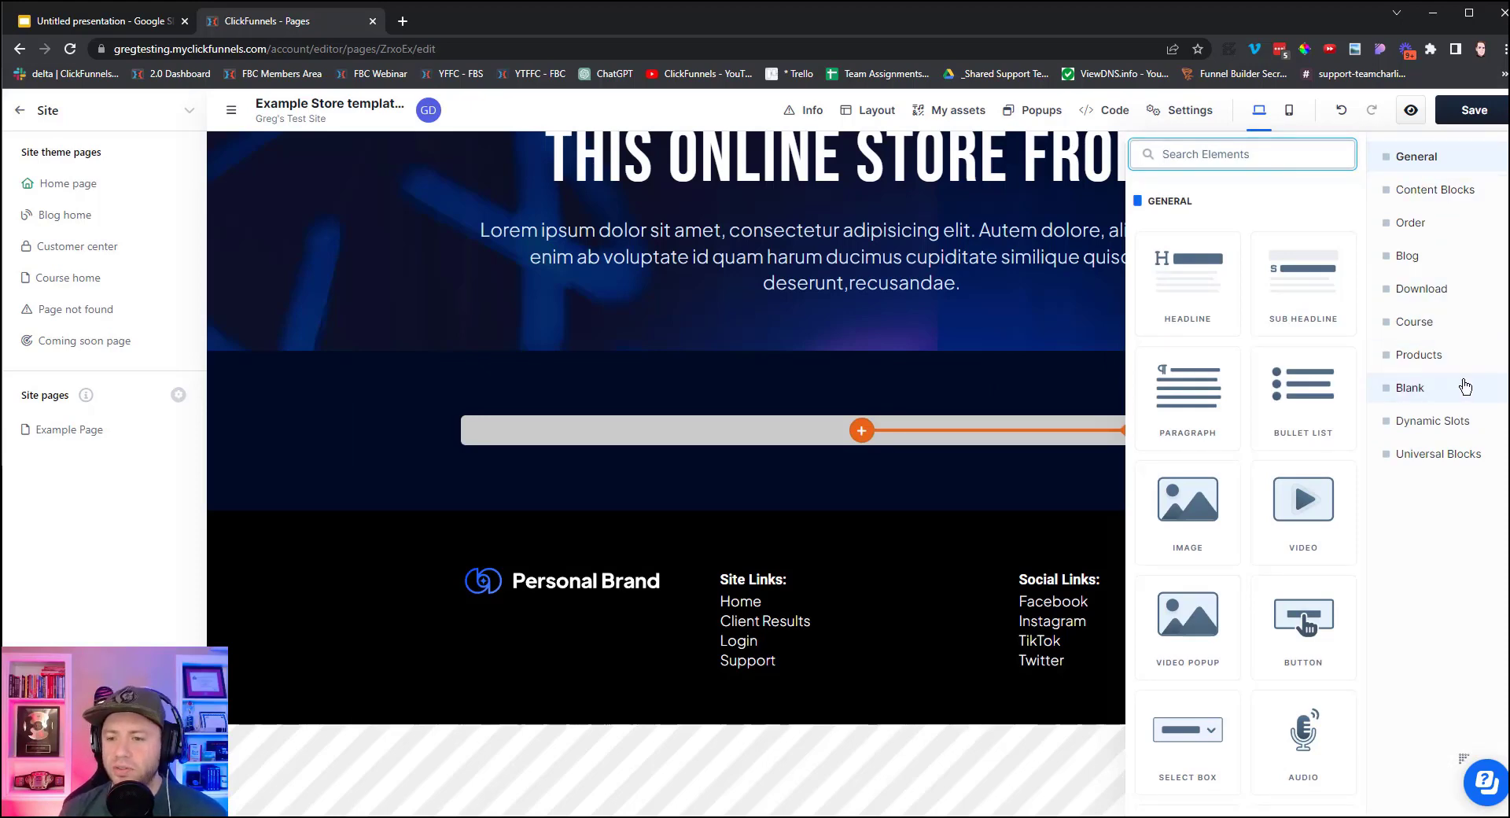
left_click(1421, 359)
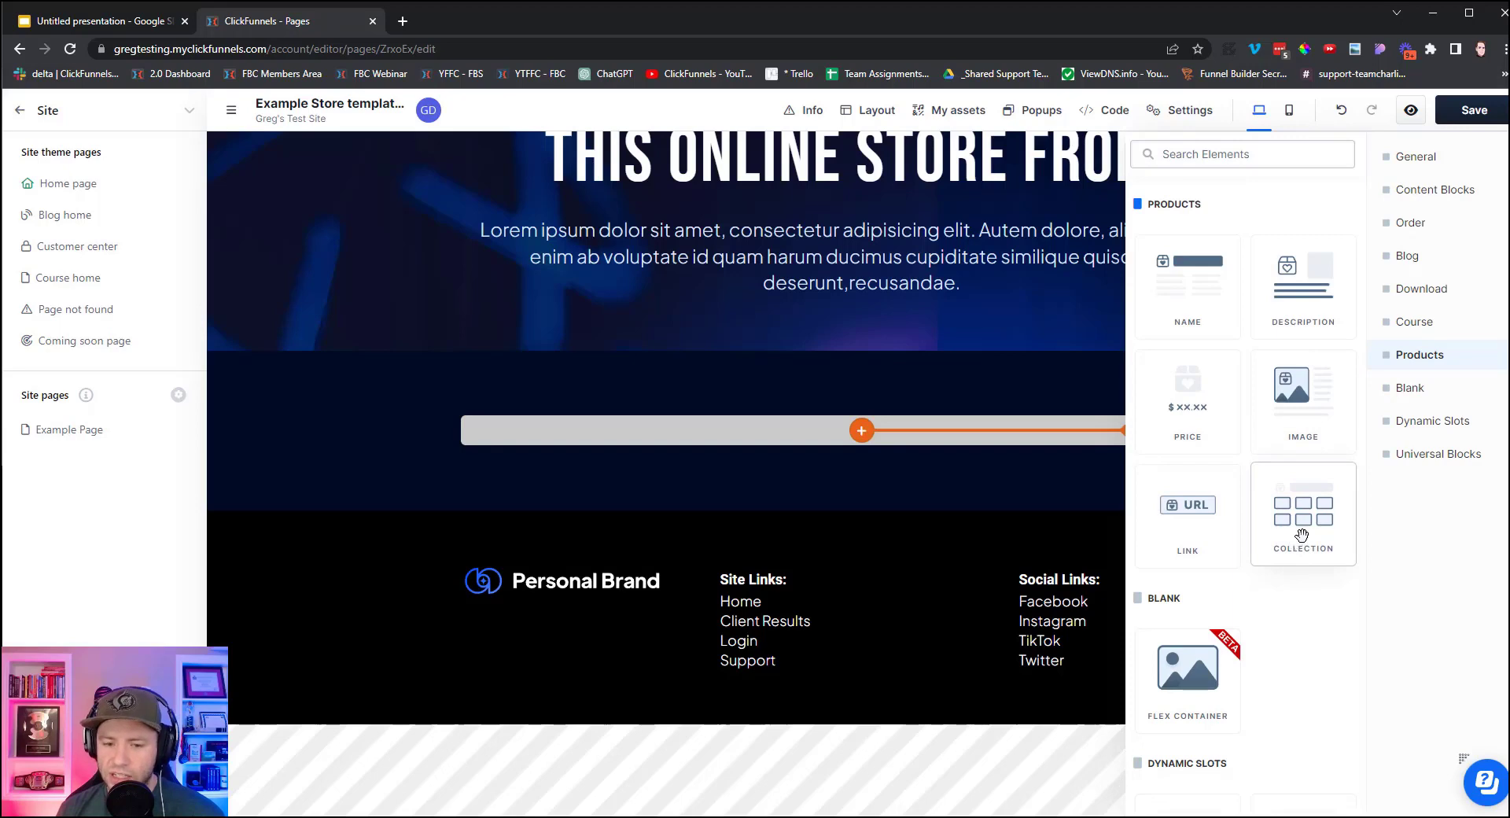
left_click(1303, 536)
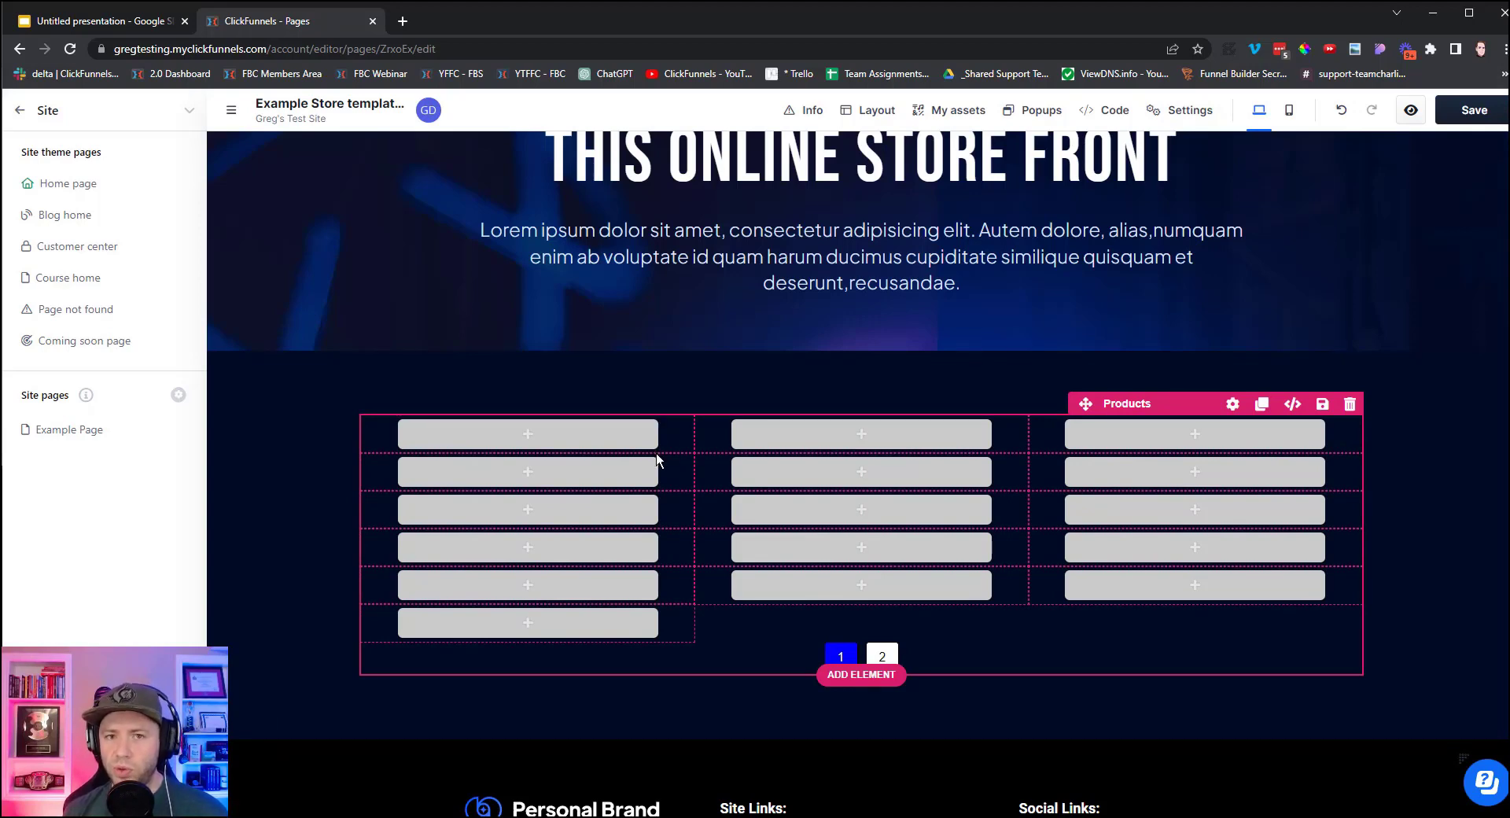
Add a 1 Column row inside the first collection cell to hold the product slots.
left_click(517, 444)
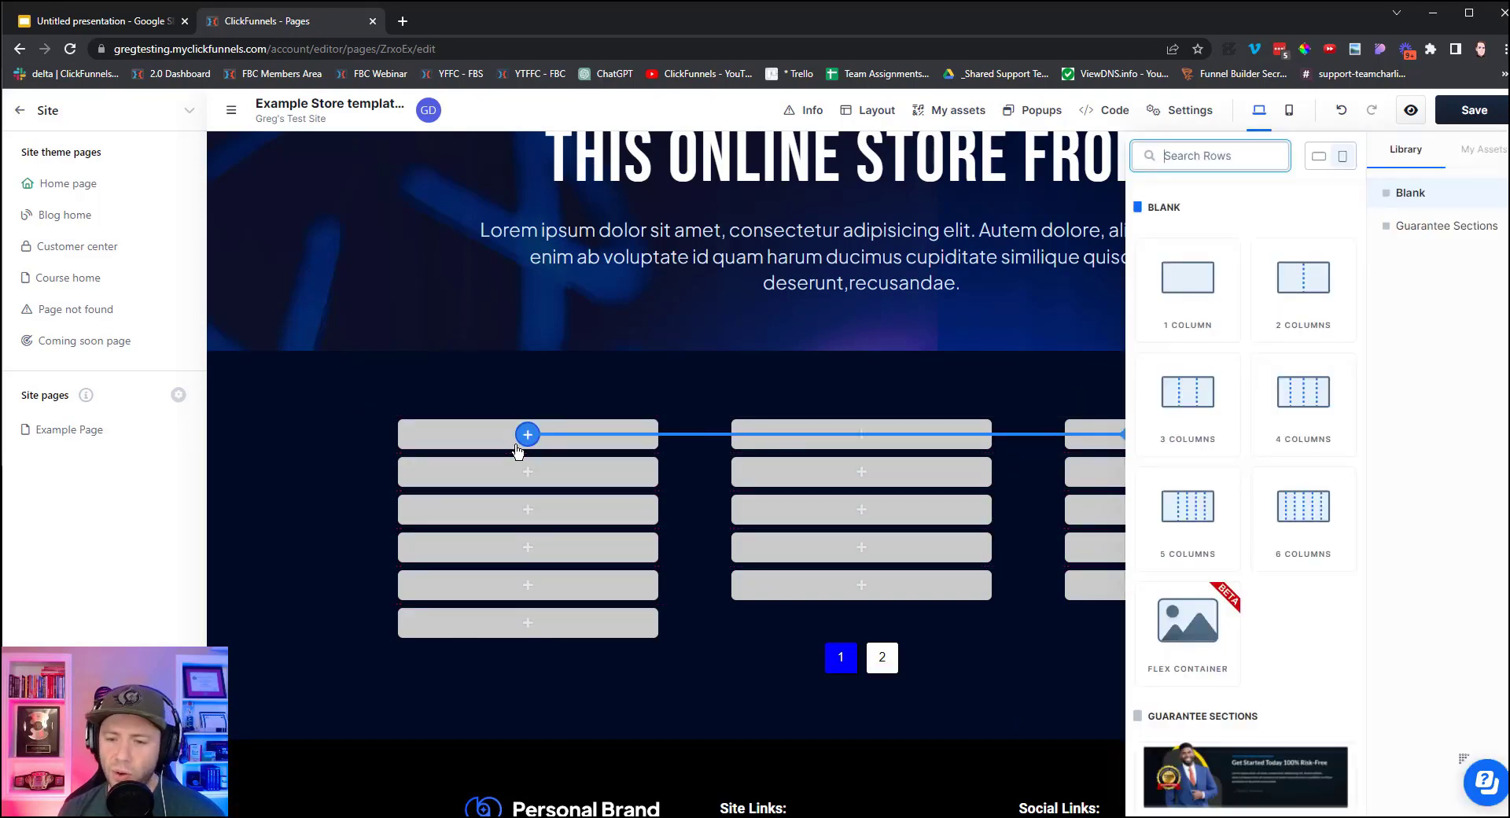
left_click(1188, 292)
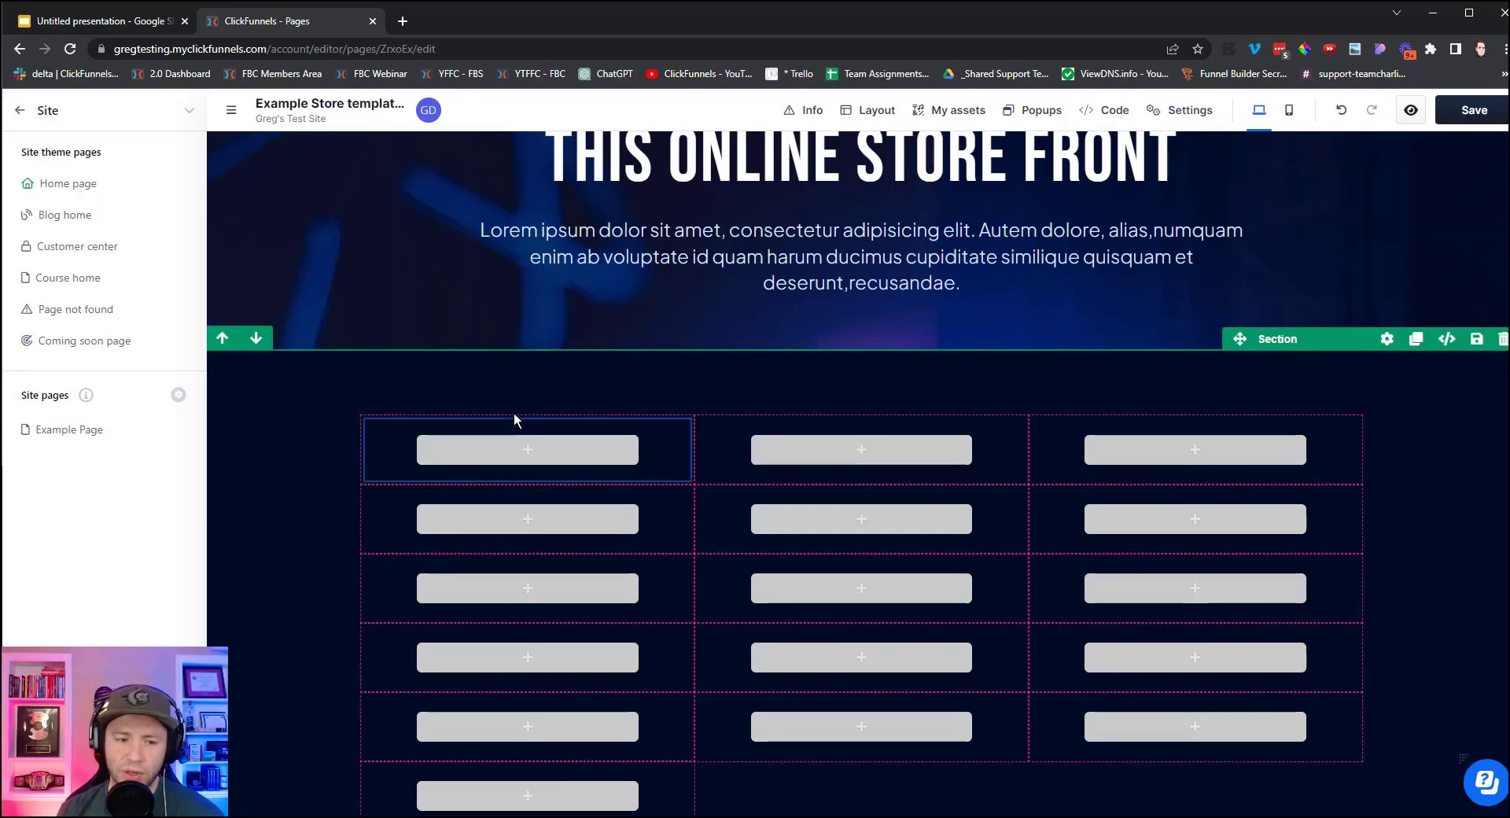
left_click(527, 453)
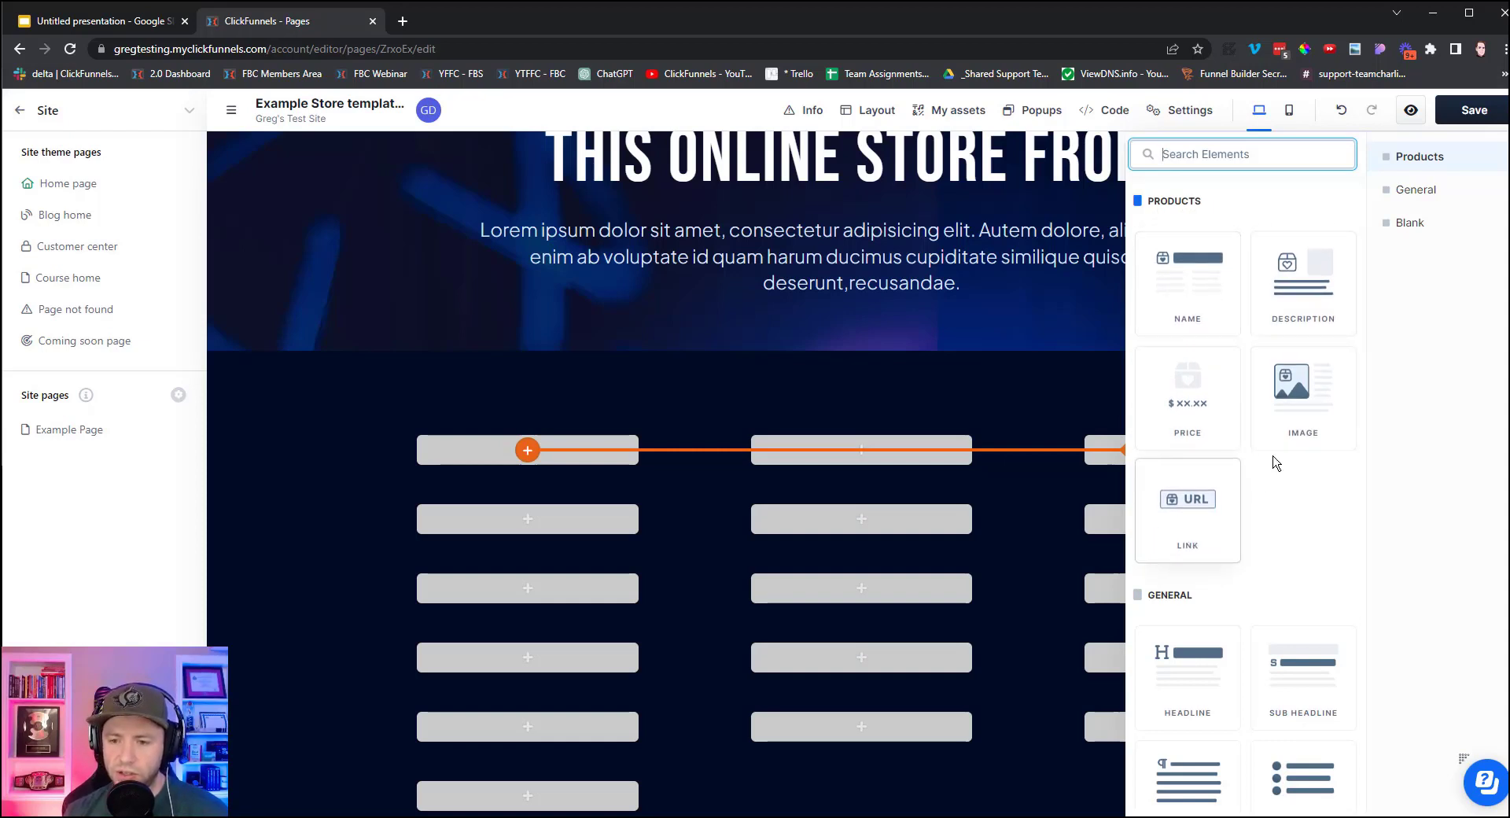
Add the Products Image element so every grid slot shows an image placeholder.
left_click(1299, 399)
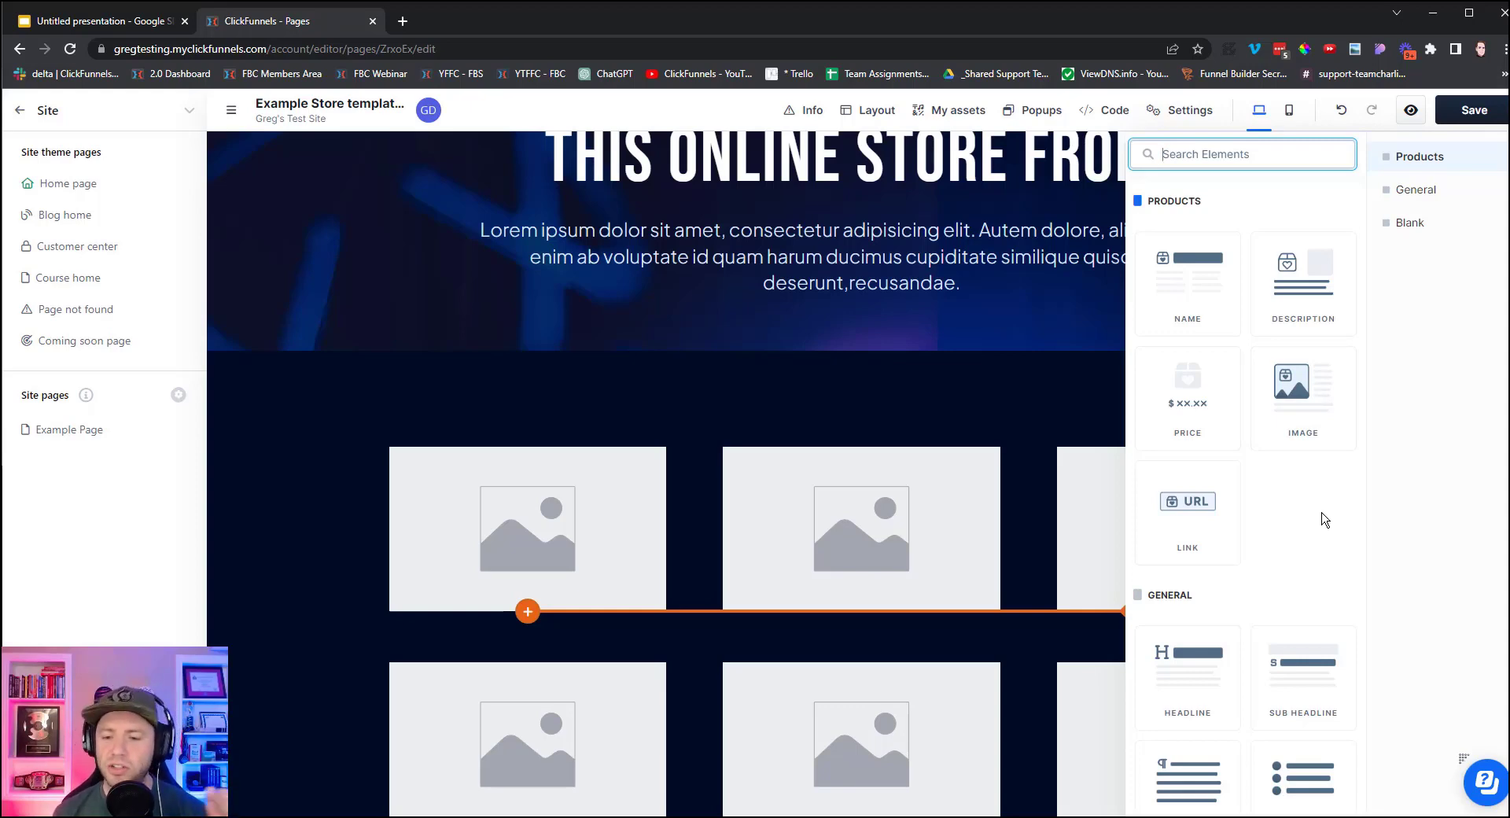
left_click(370, 614)
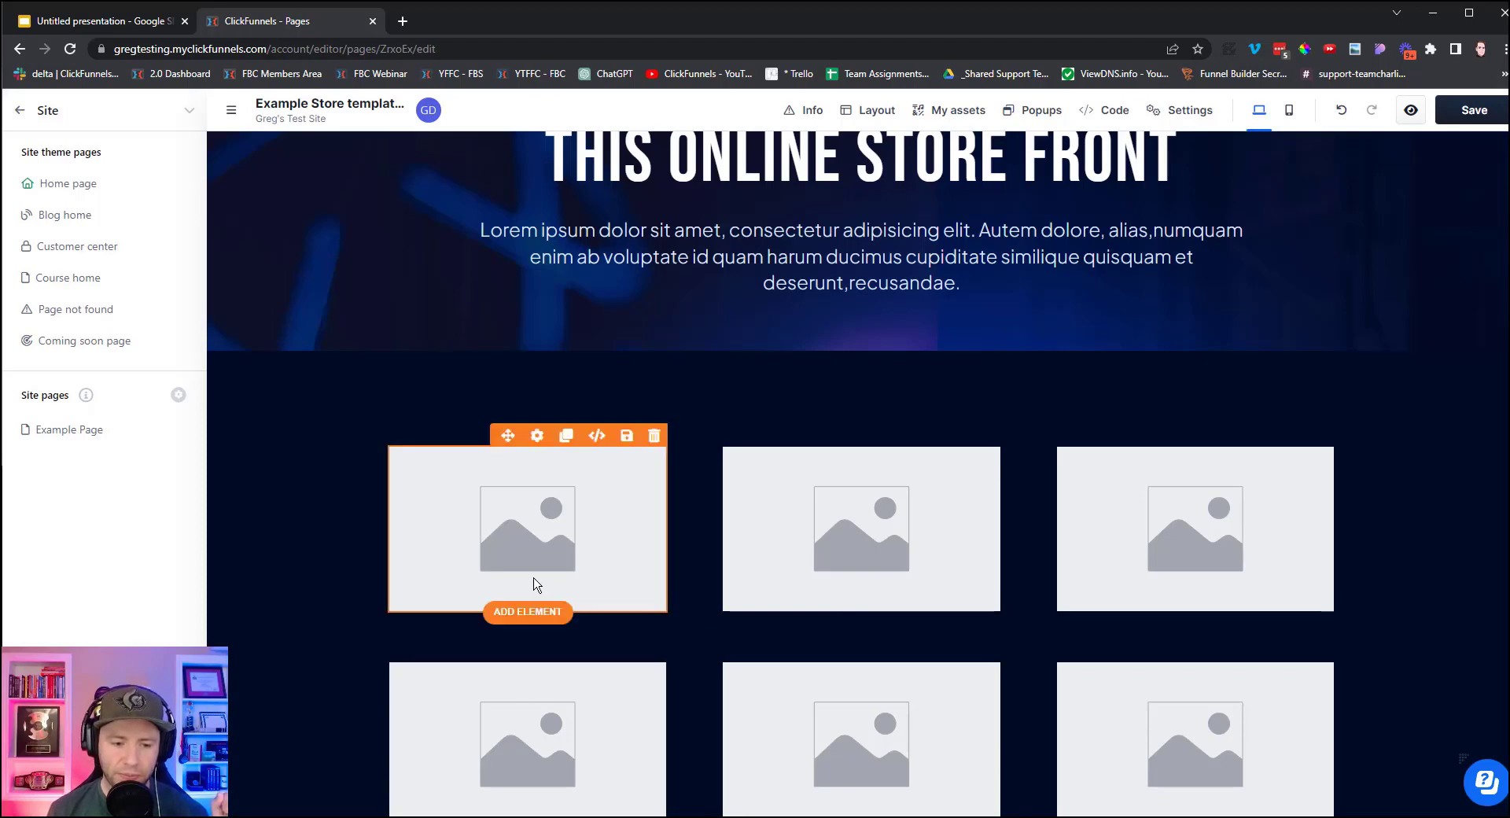
Add product name and price to each card, moving the price above the name.
left_click(543, 614)
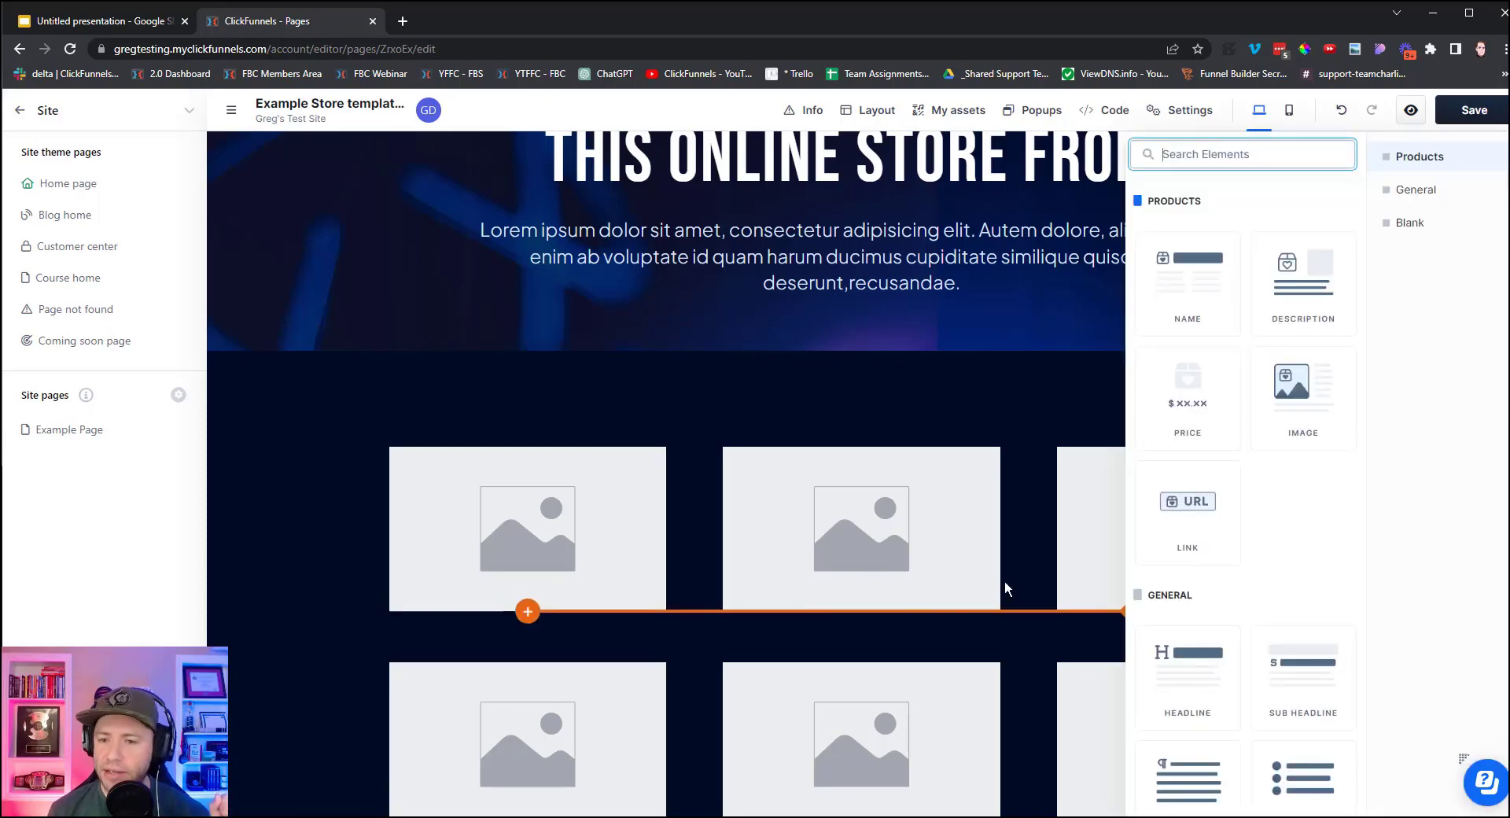
left_click(1190, 298)
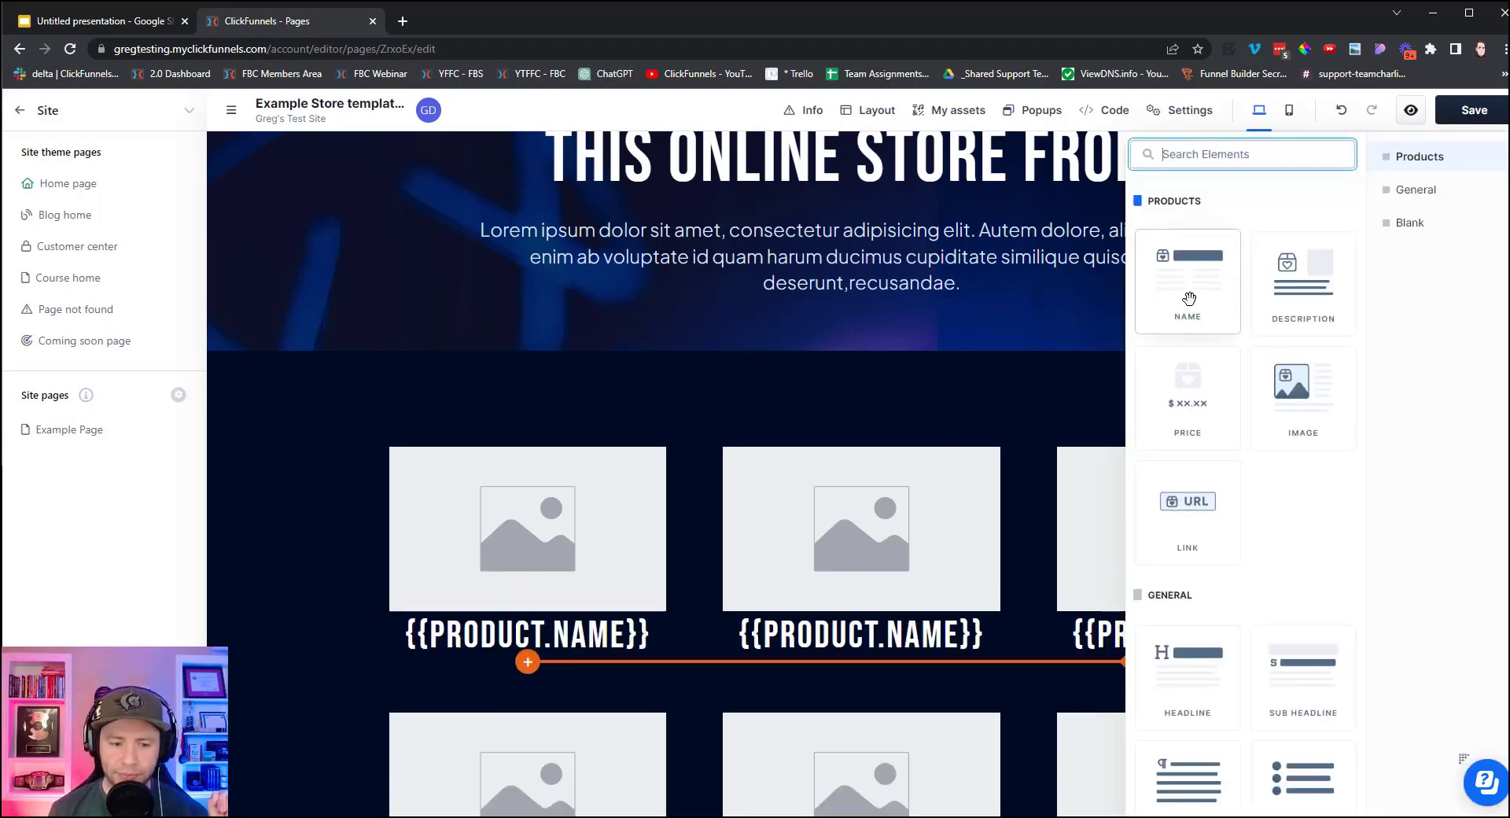
left_click(1186, 409)
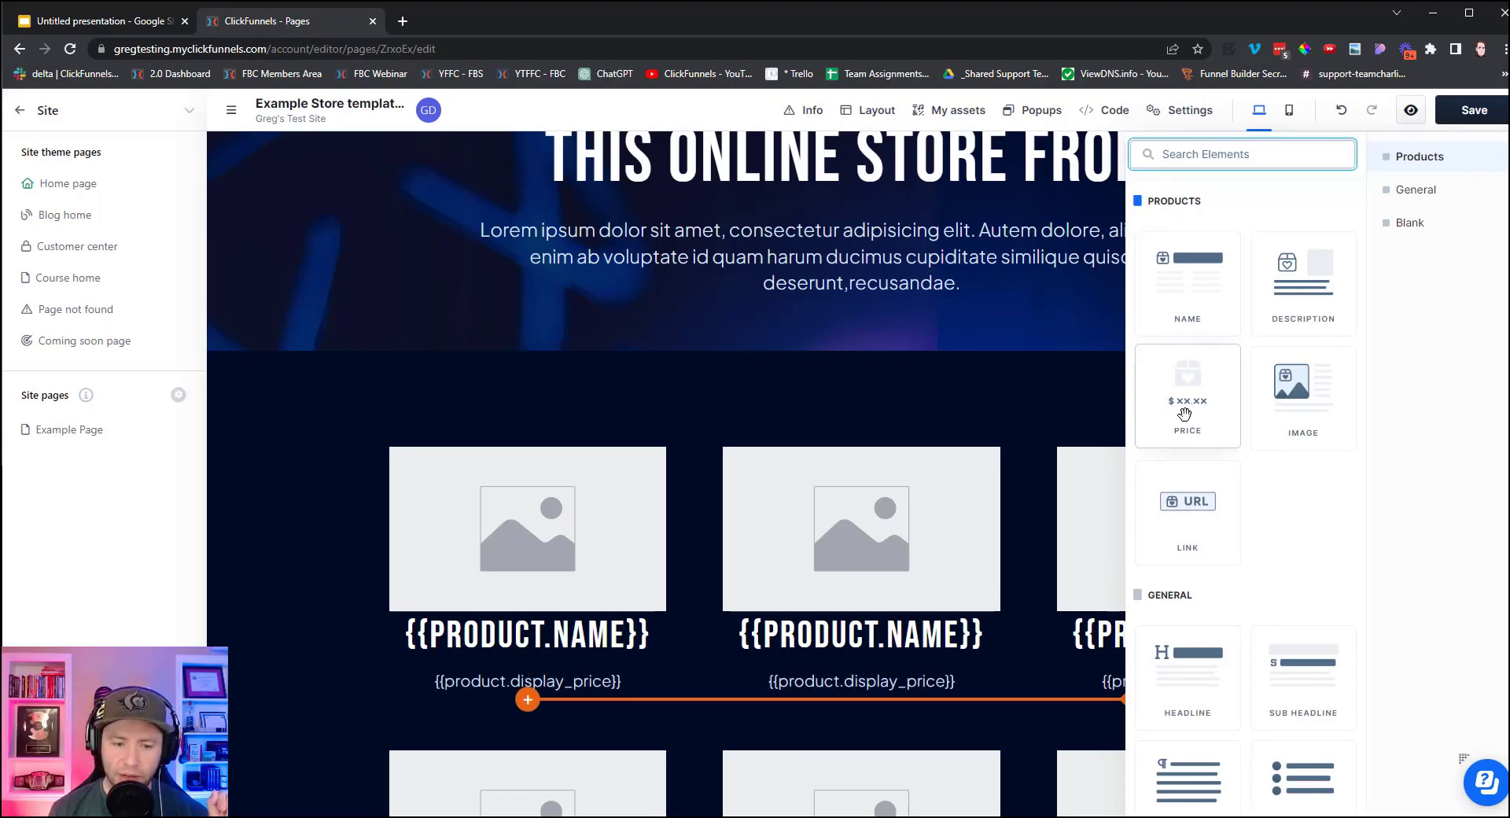
left_click(327, 702)
left_click_drag(491, 683, 456, 617)
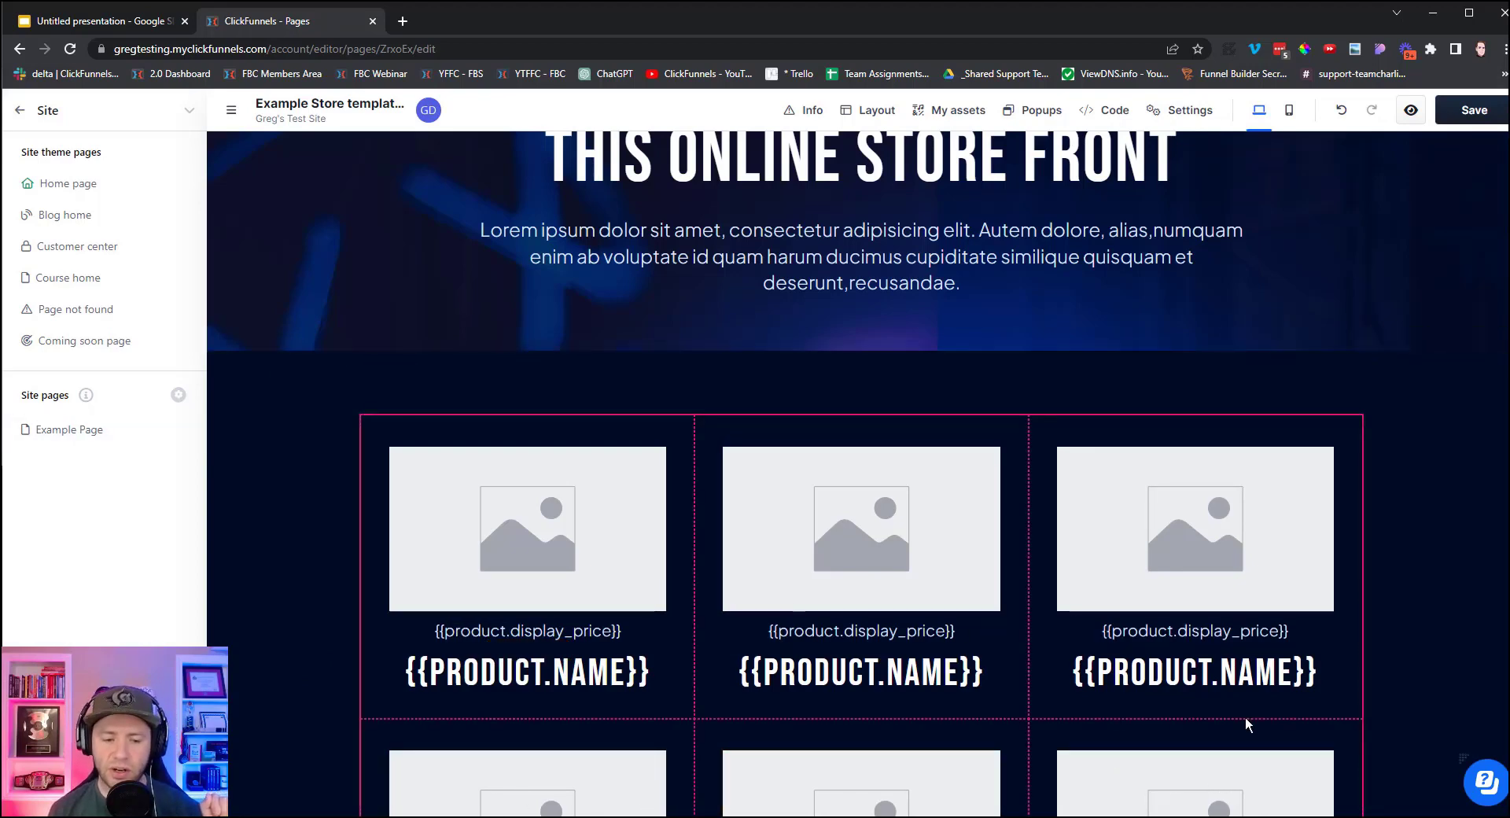
Add the product description and a View details link under each product name.
left_click(527, 700)
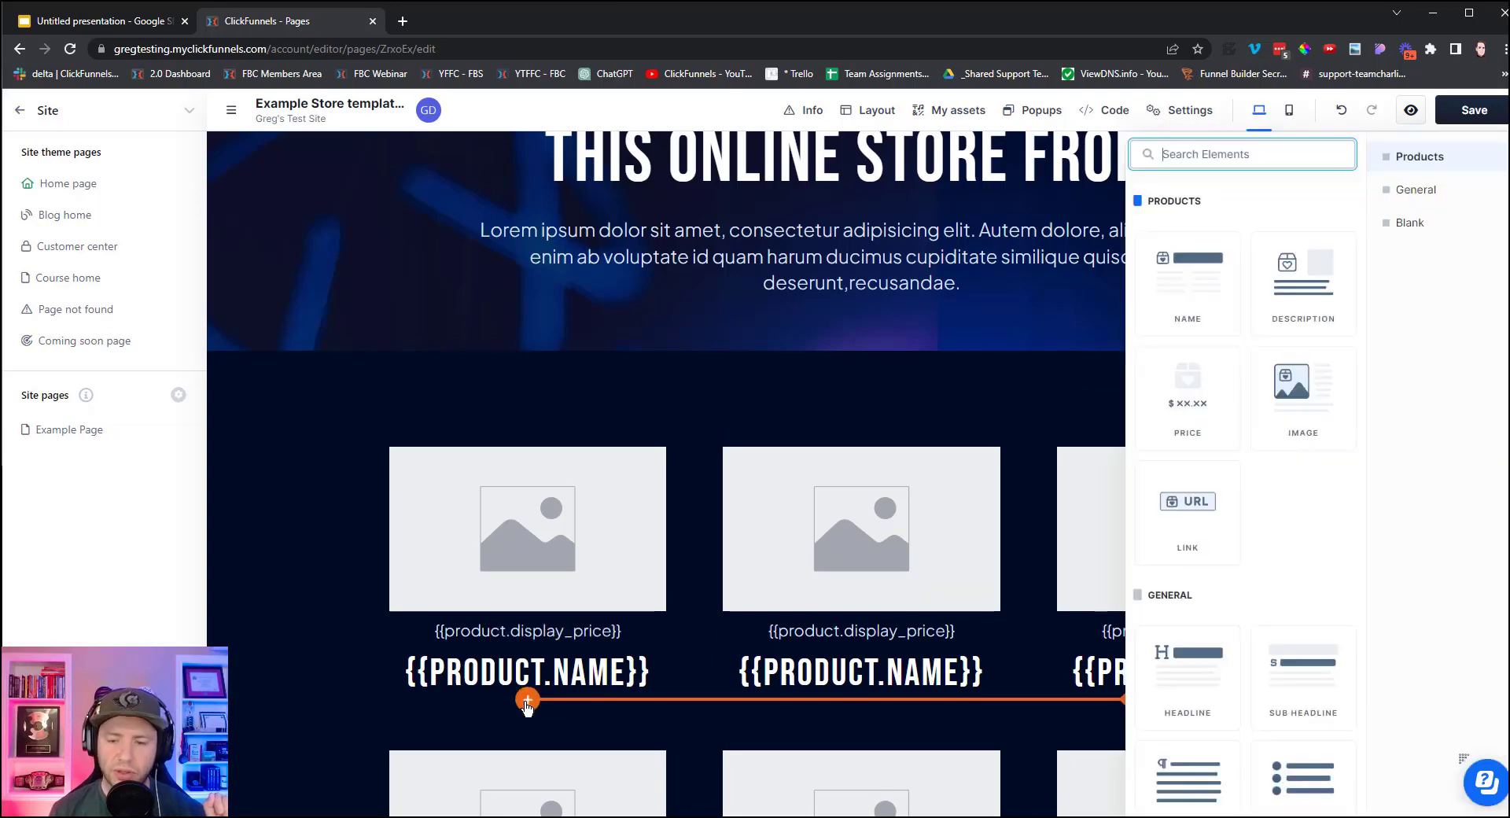
left_click(1297, 295)
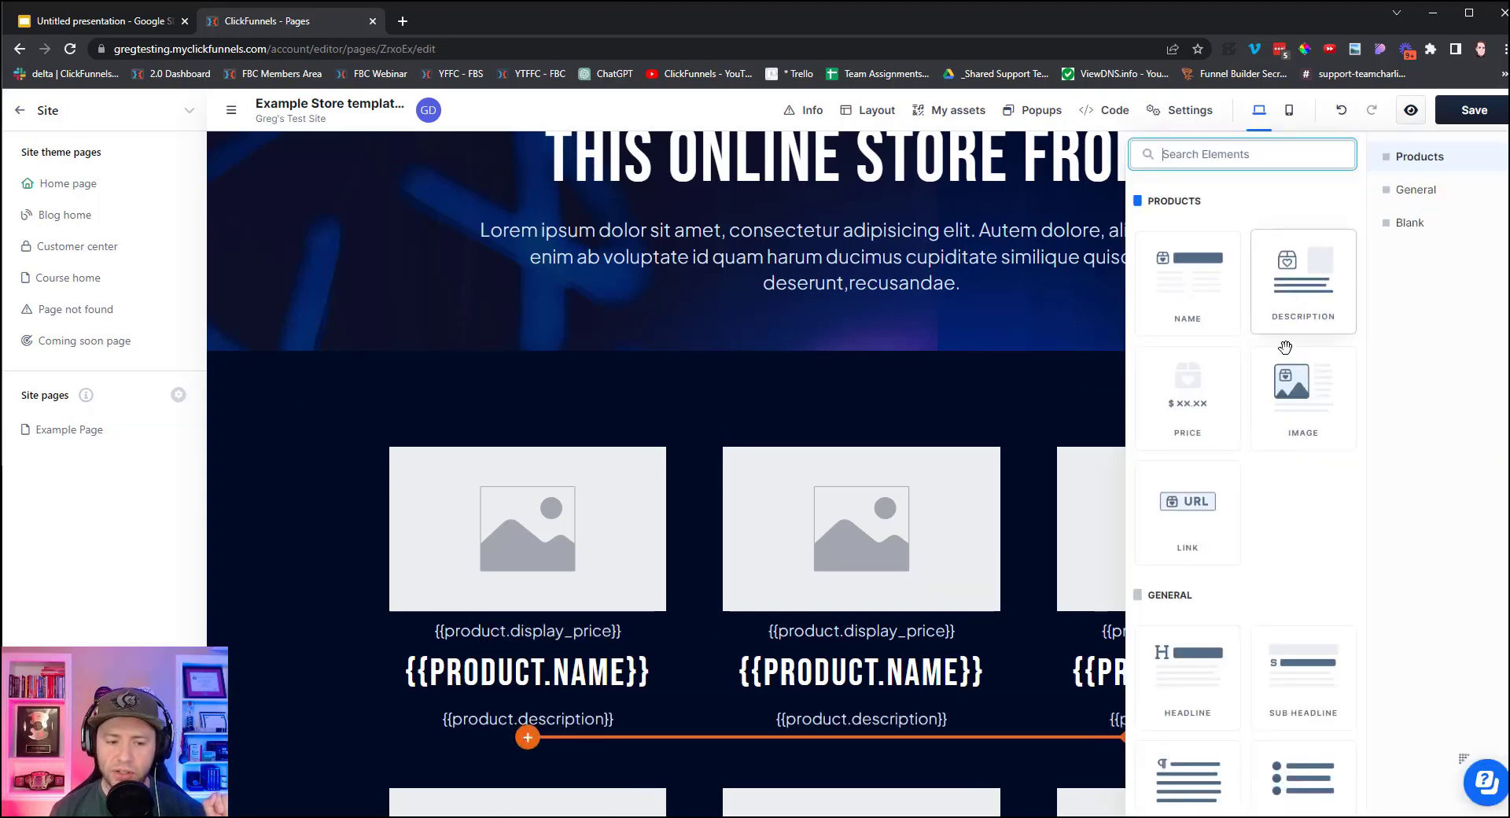
left_click(1196, 535)
left_click(294, 630)
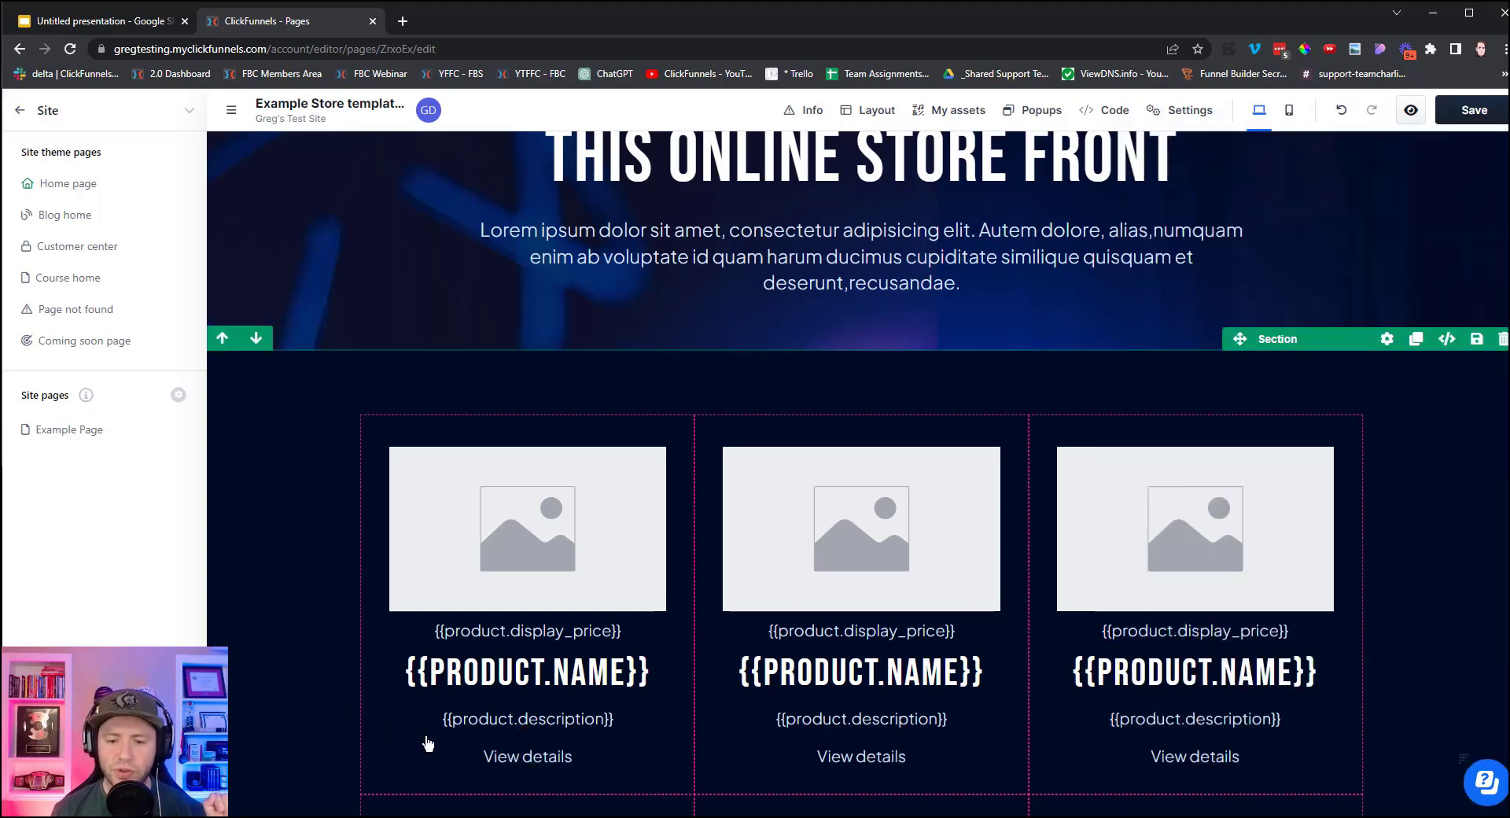
Check the Store, Form, Thank You slide, then save the store template and preview it.
scroll(283, 786, "down", 2)
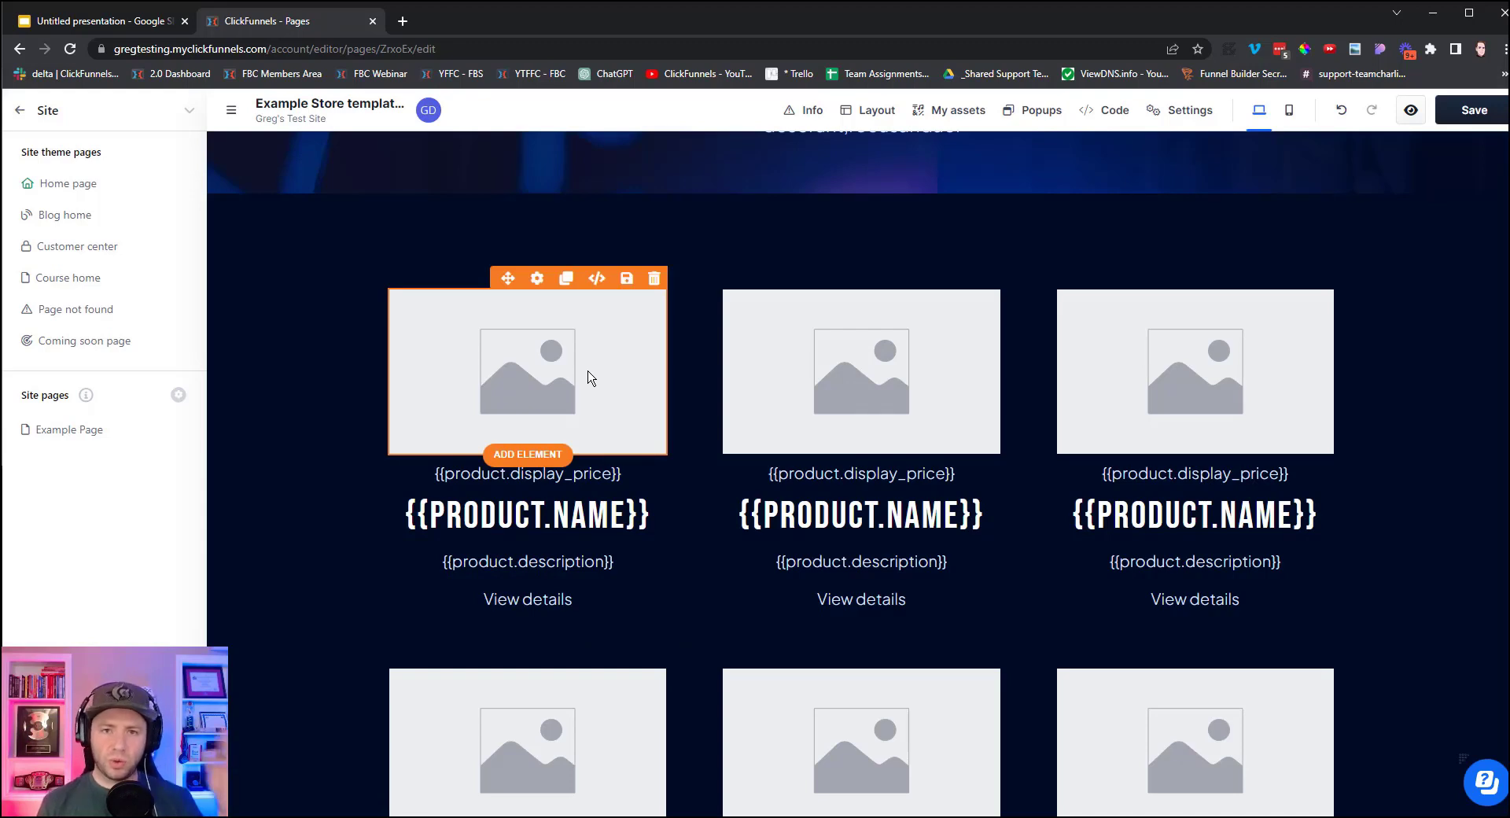
left_click(102, 21)
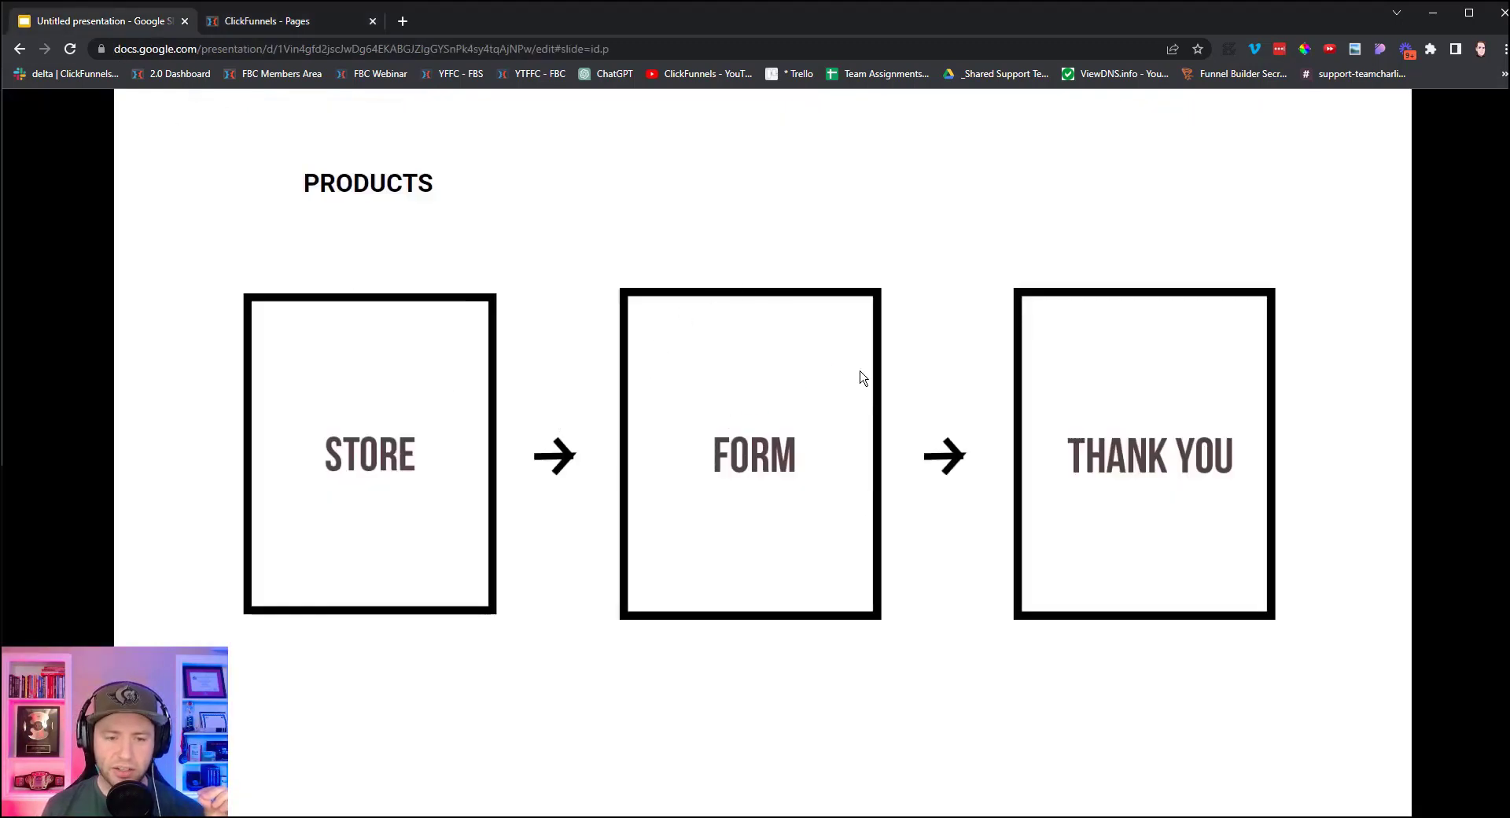
left_click(272, 21)
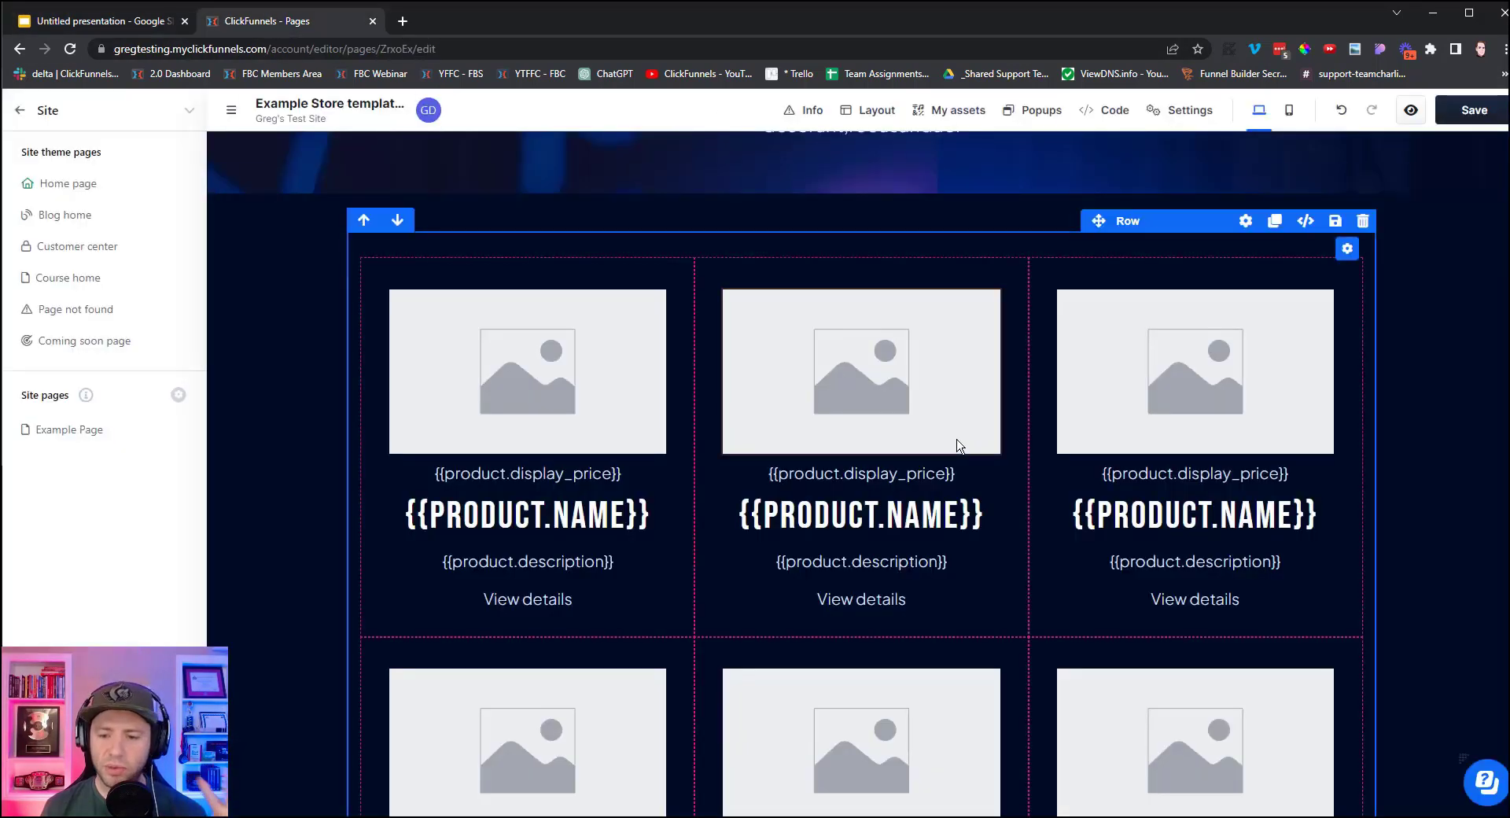
left_click(1468, 114)
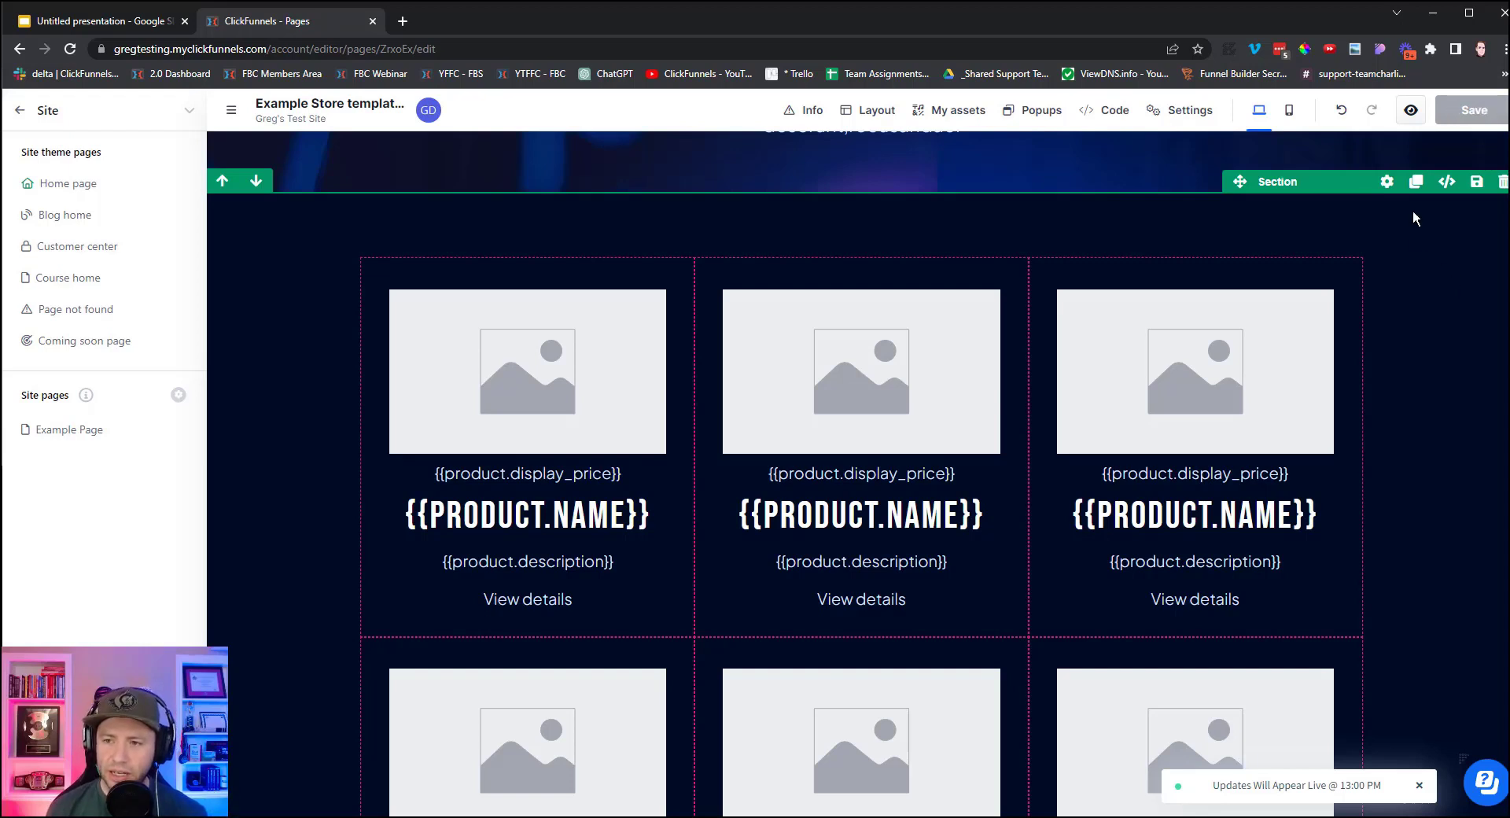
left_click(1411, 111)
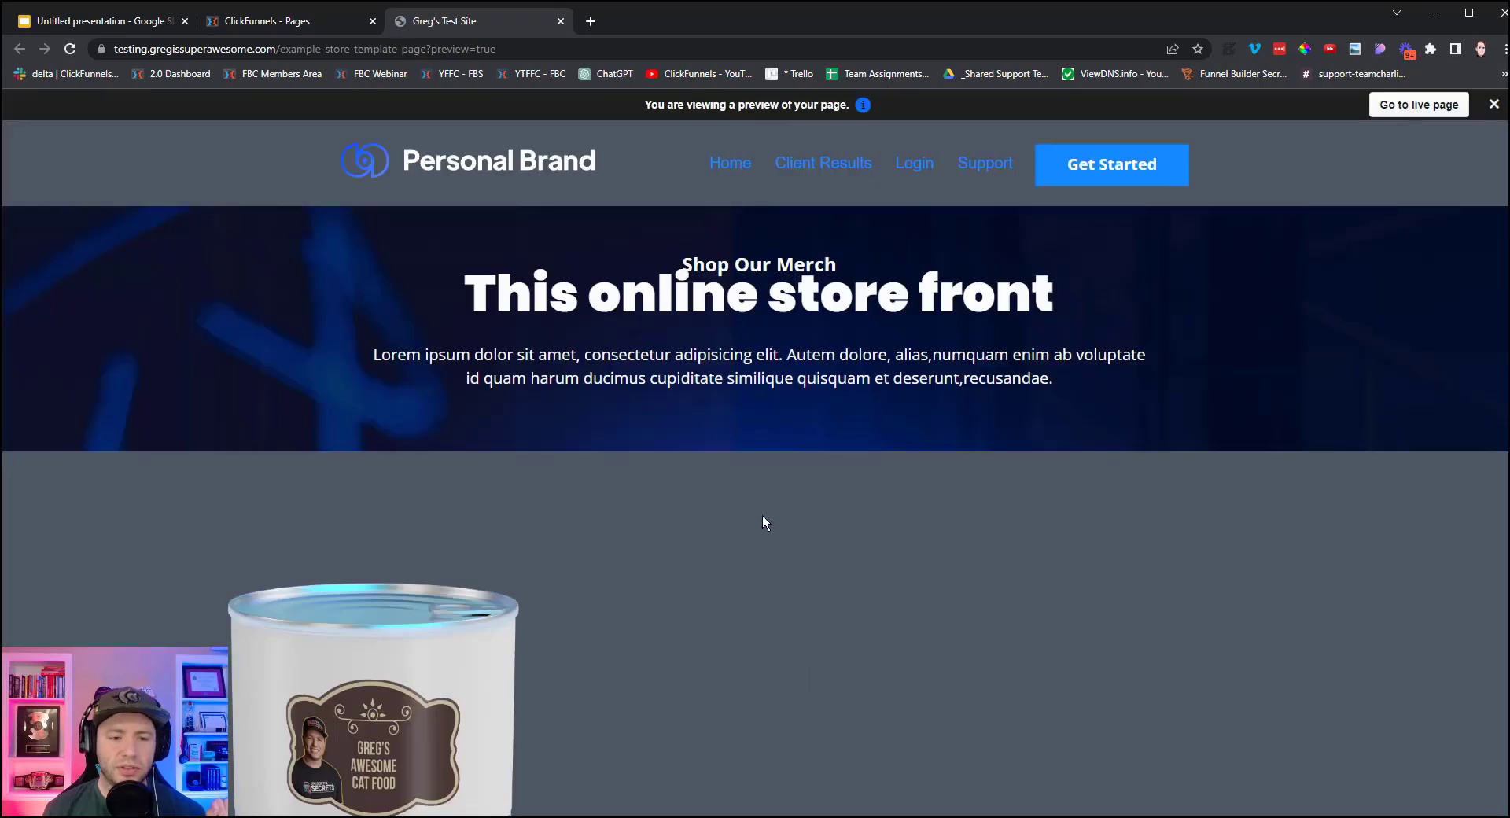
Highlight Greg's Cat Food name, $1.00 price and description, then open its product details.
scroll(611, 539, "down", 4)
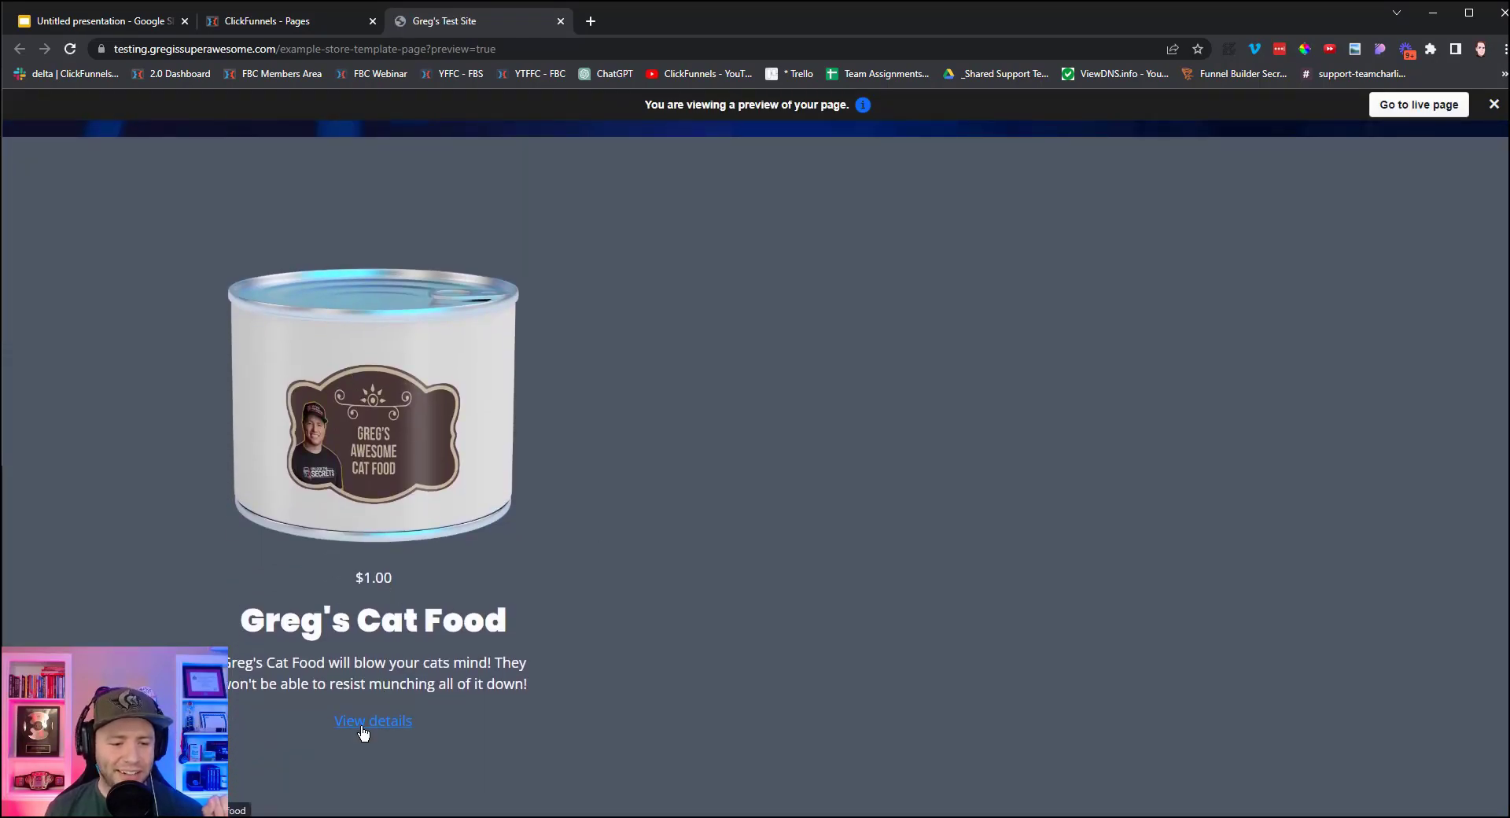
left_click_drag(243, 622, 482, 622)
left_click_drag(349, 579, 430, 584)
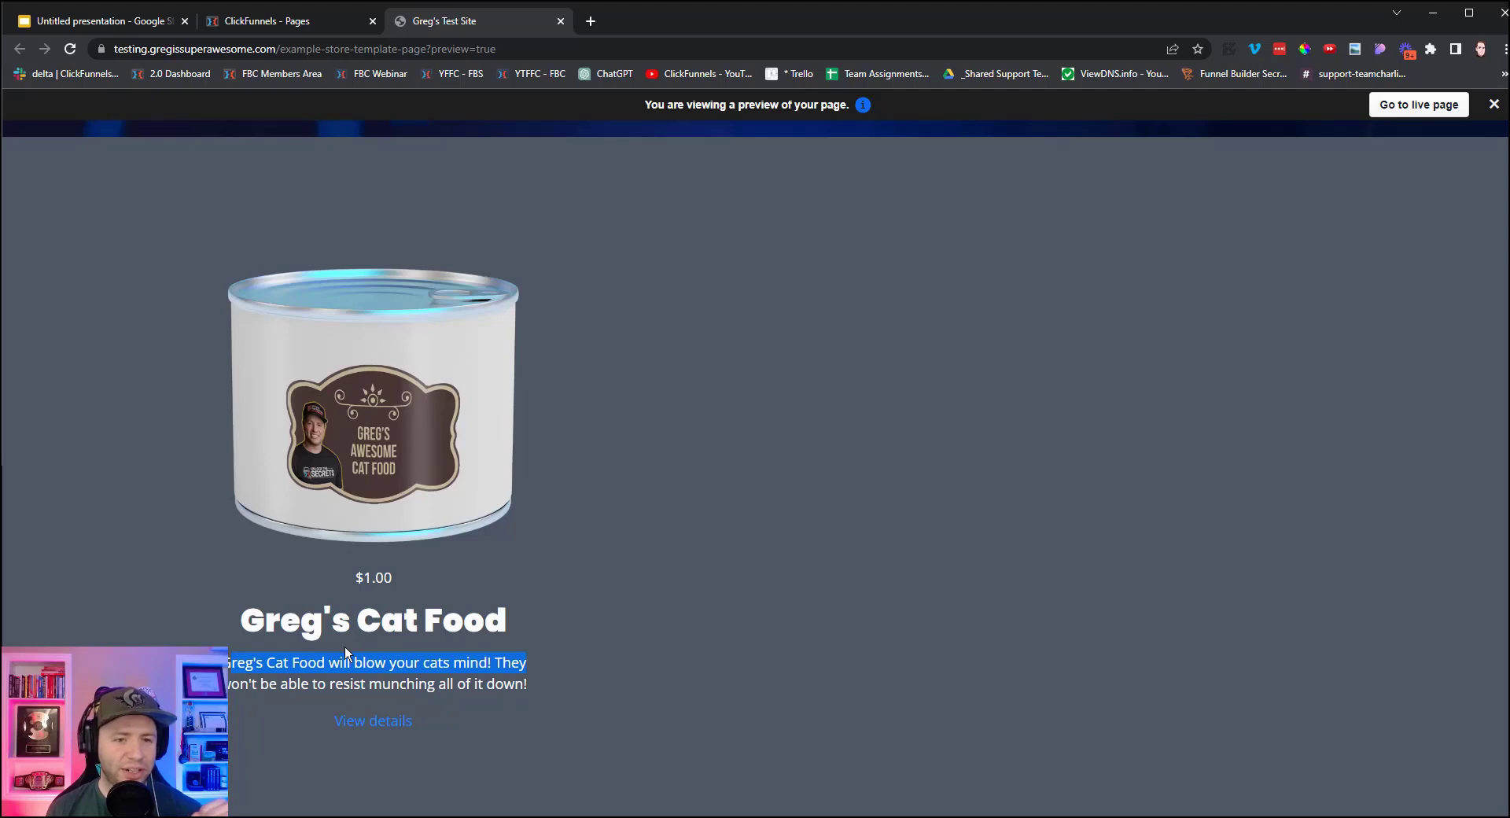
scroll(1088, 669, "up", 4)
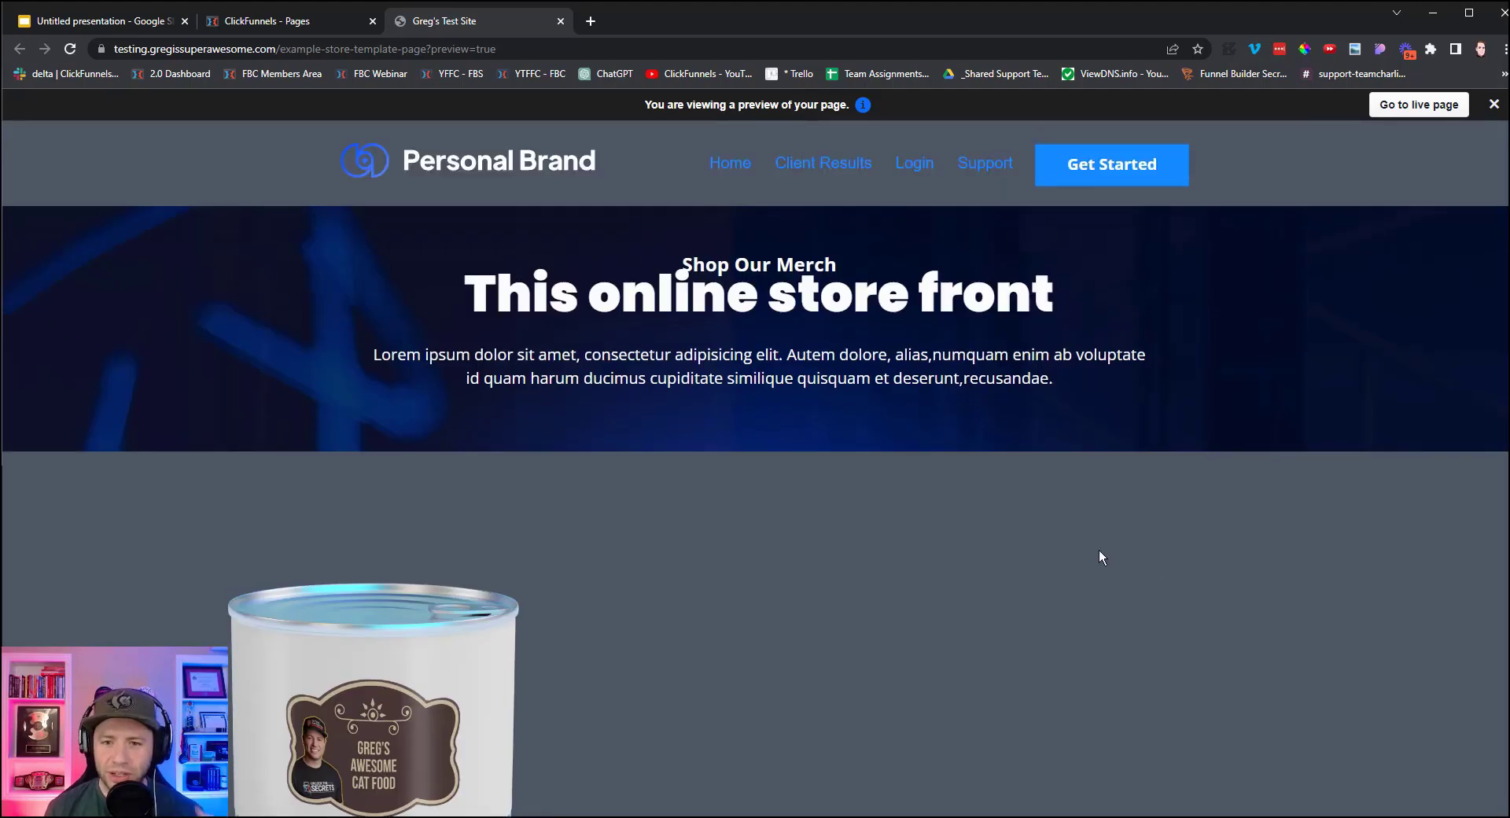
scroll(1098, 555, "down", 6)
scroll(1098, 553, "up", 3)
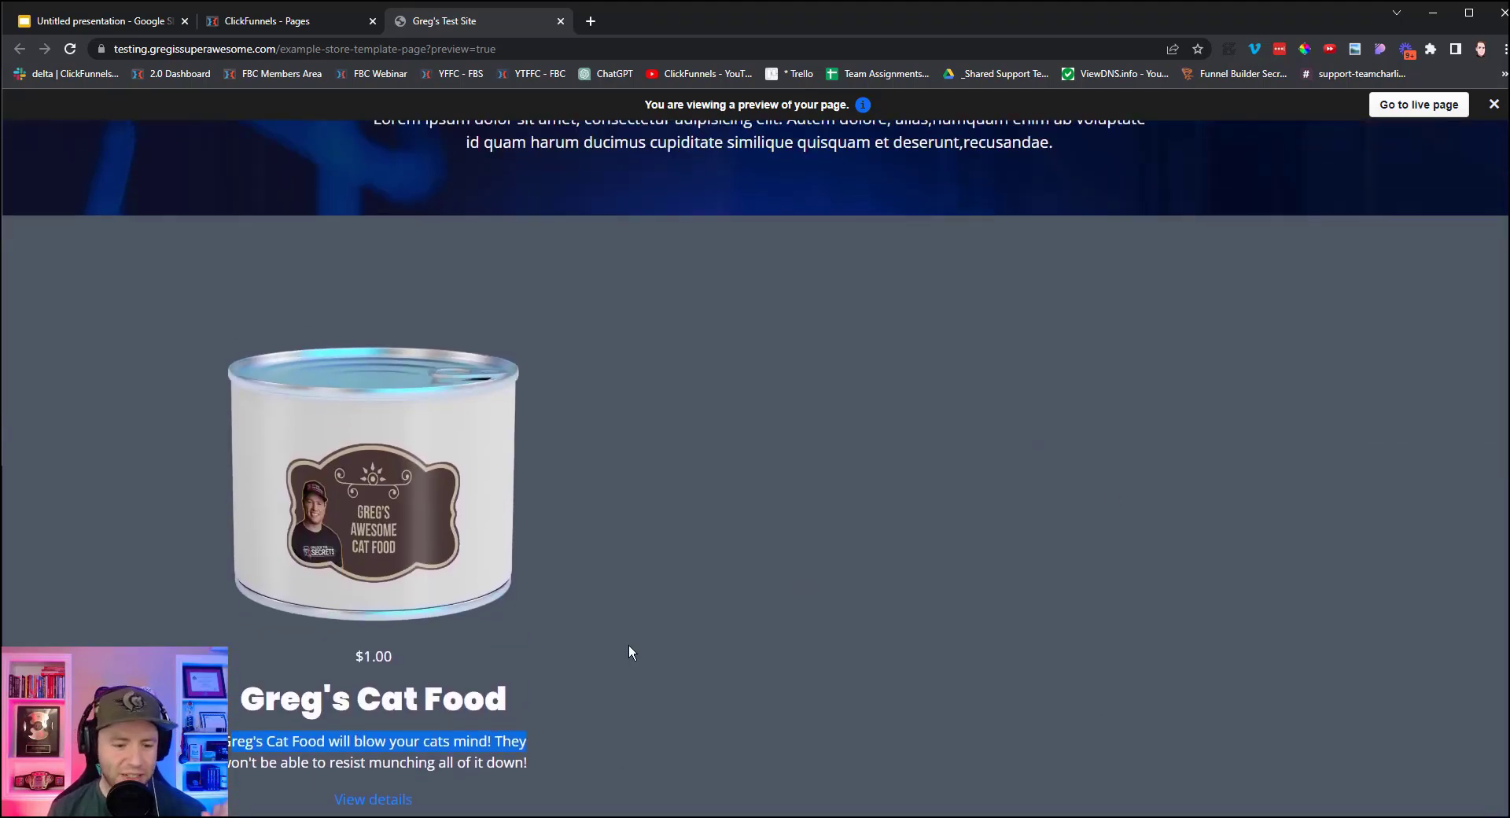
scroll(630, 653, "down", 1)
left_click(386, 722)
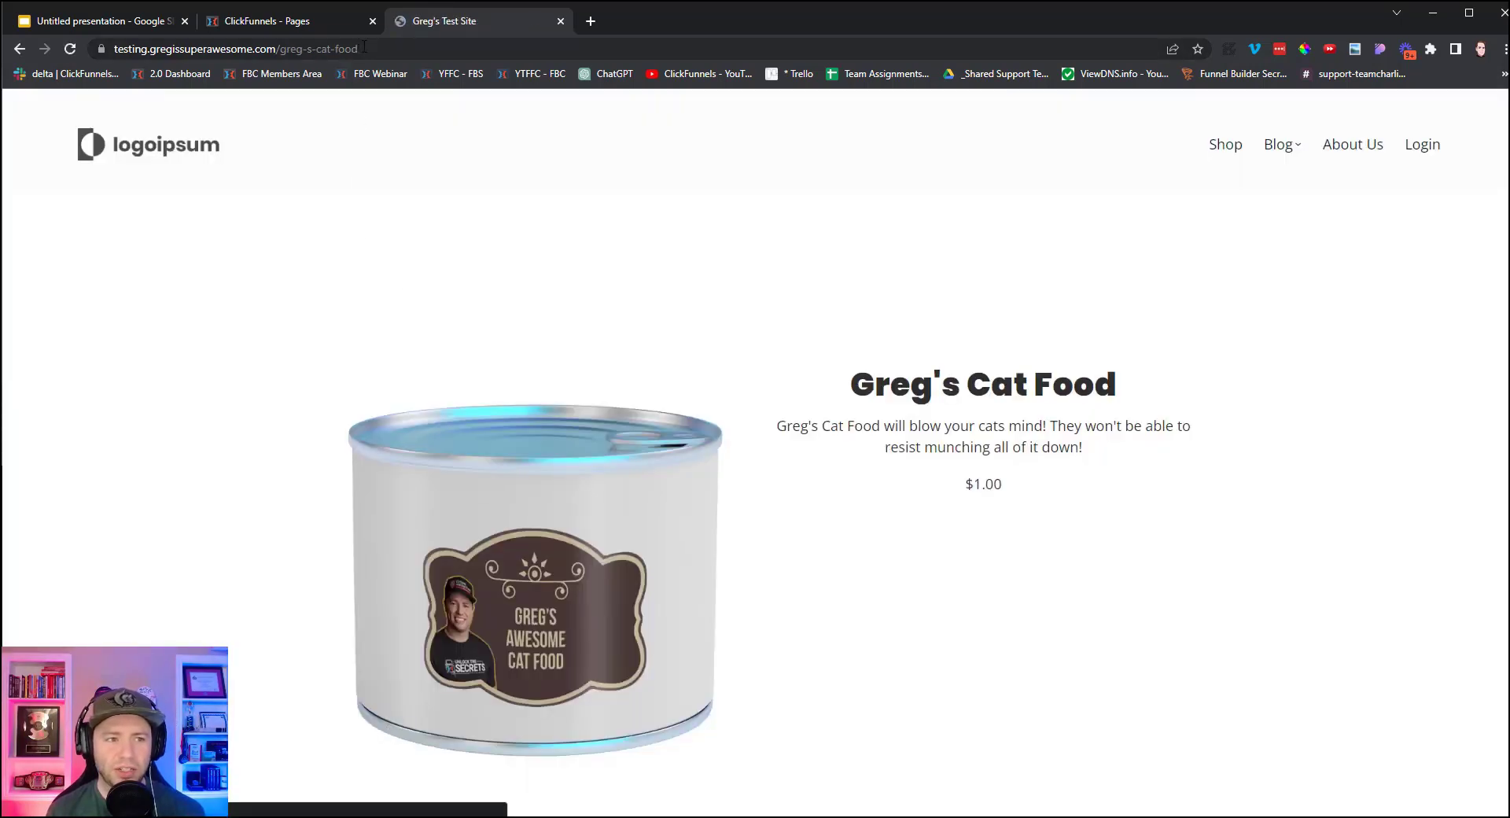
Select the Cat Food page URL, review the checkout form, and close the preview tab.
left_click_drag(364, 47, 105, 55)
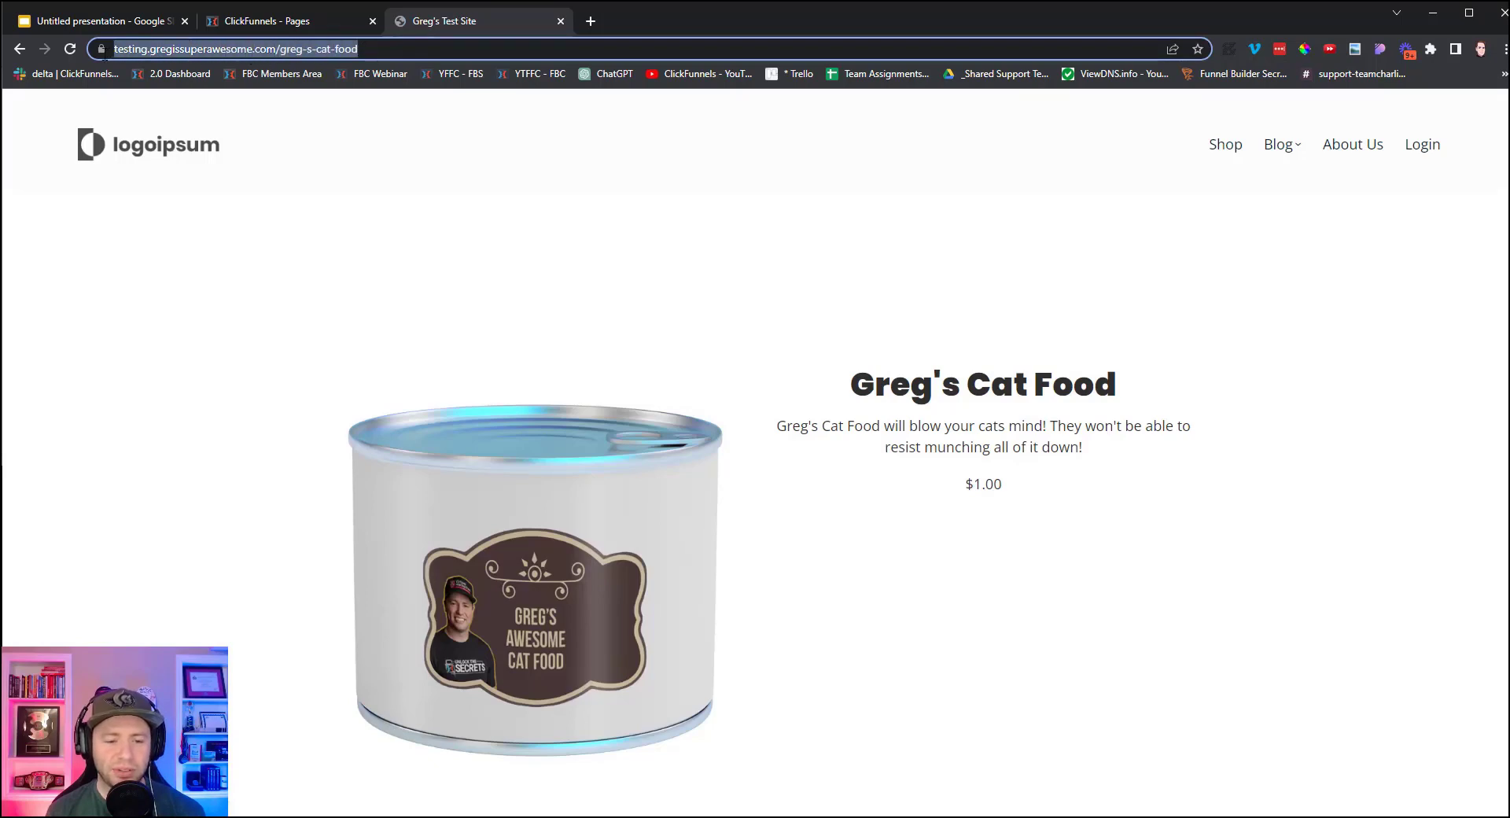
scroll(640, 590, "down", 10)
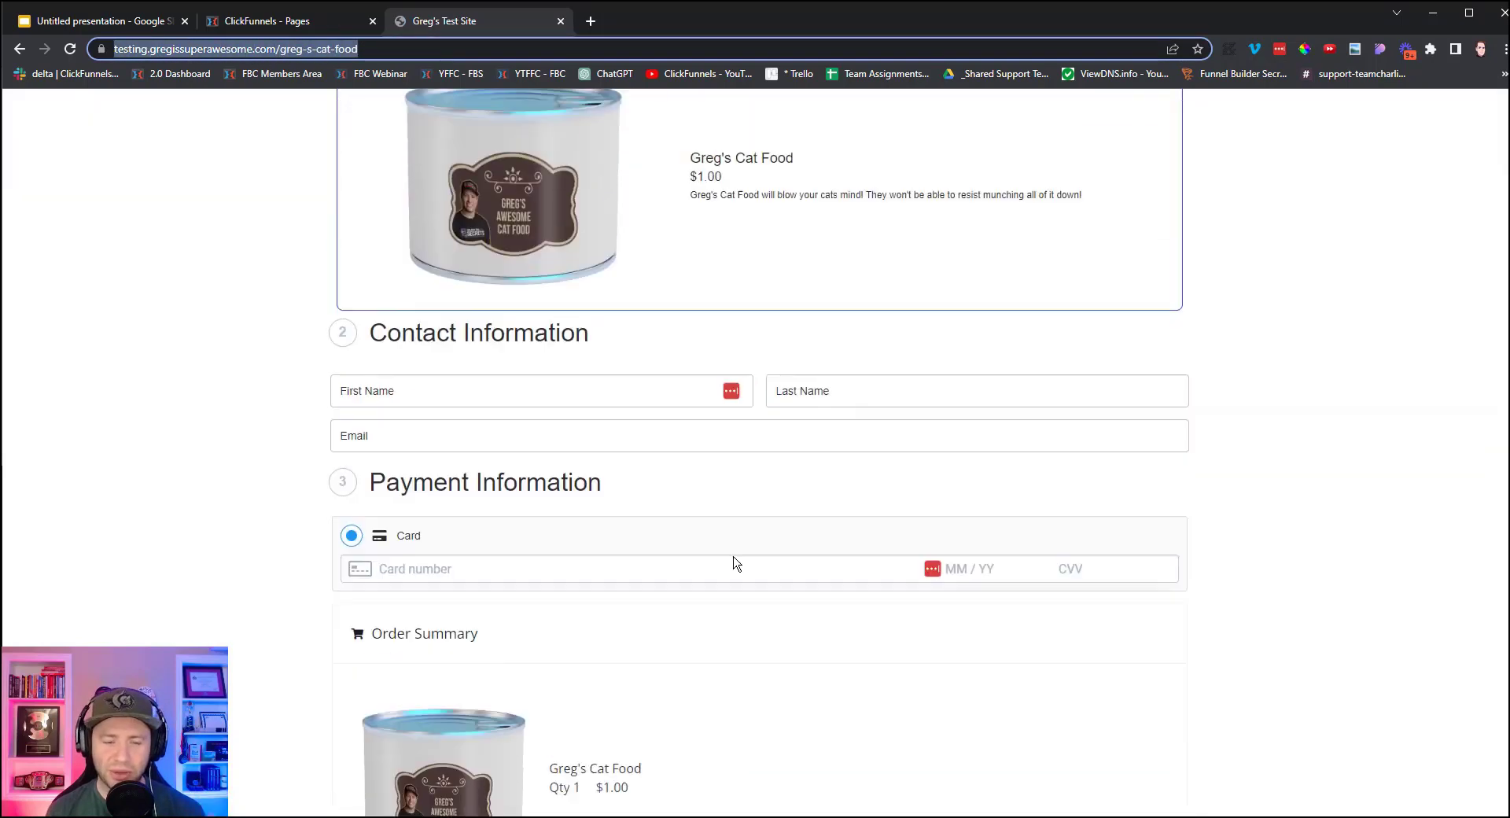
scroll(735, 563, "up", 10)
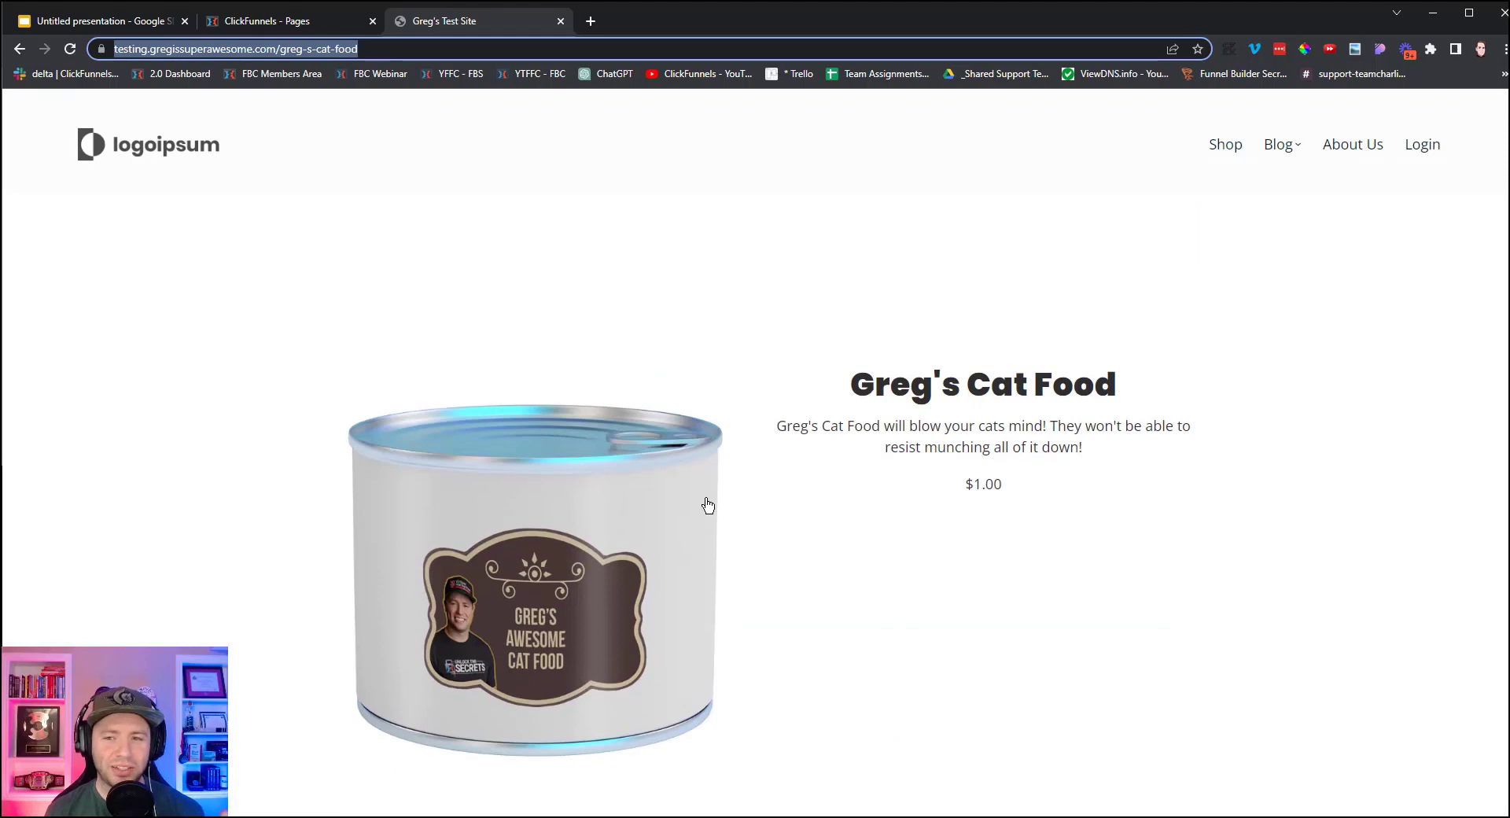
left_click(561, 22)
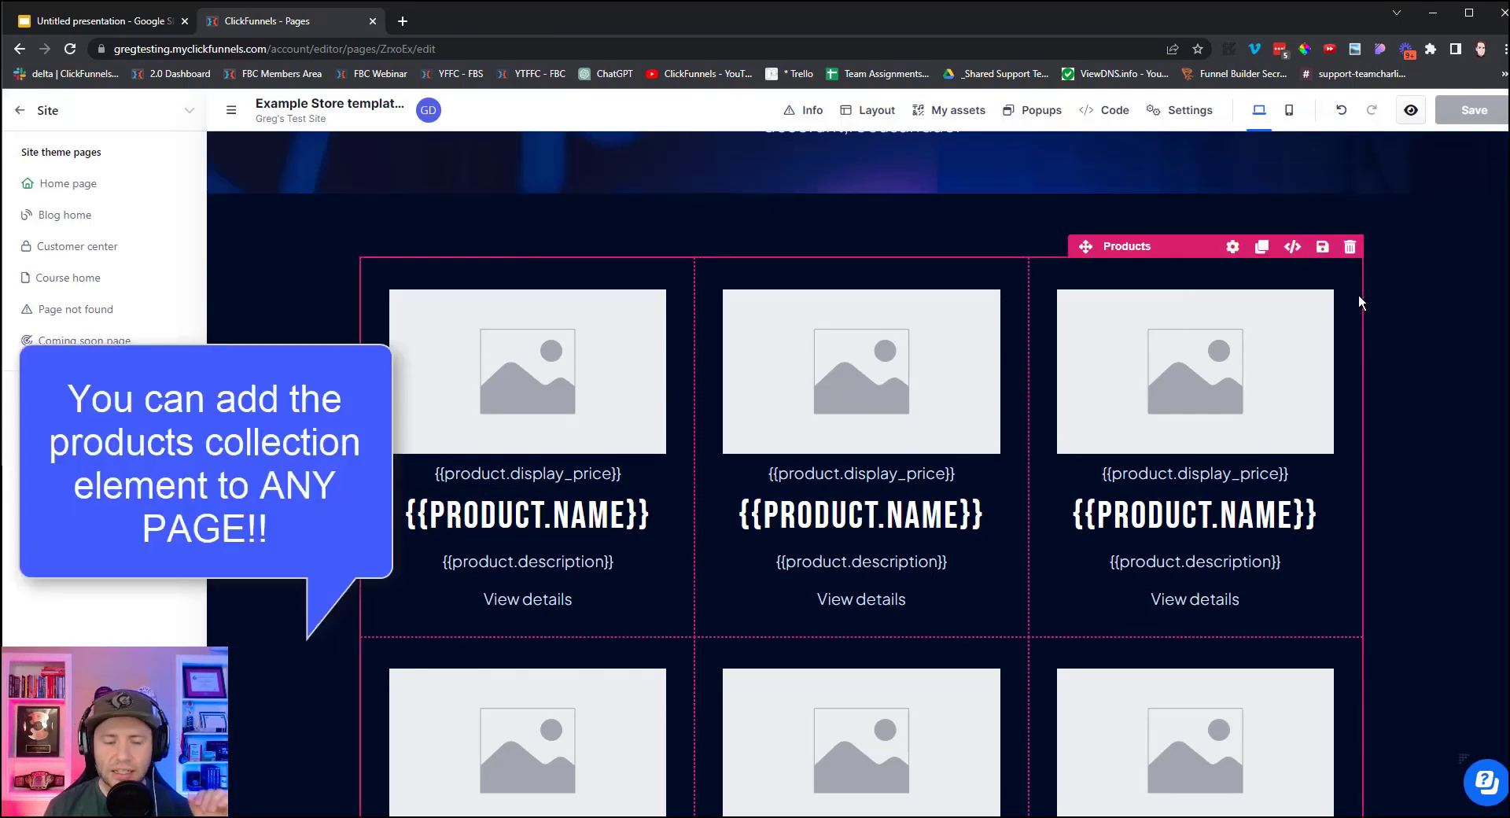
Exit the editor, go to the Products list, and start a new product.
left_click(18, 113)
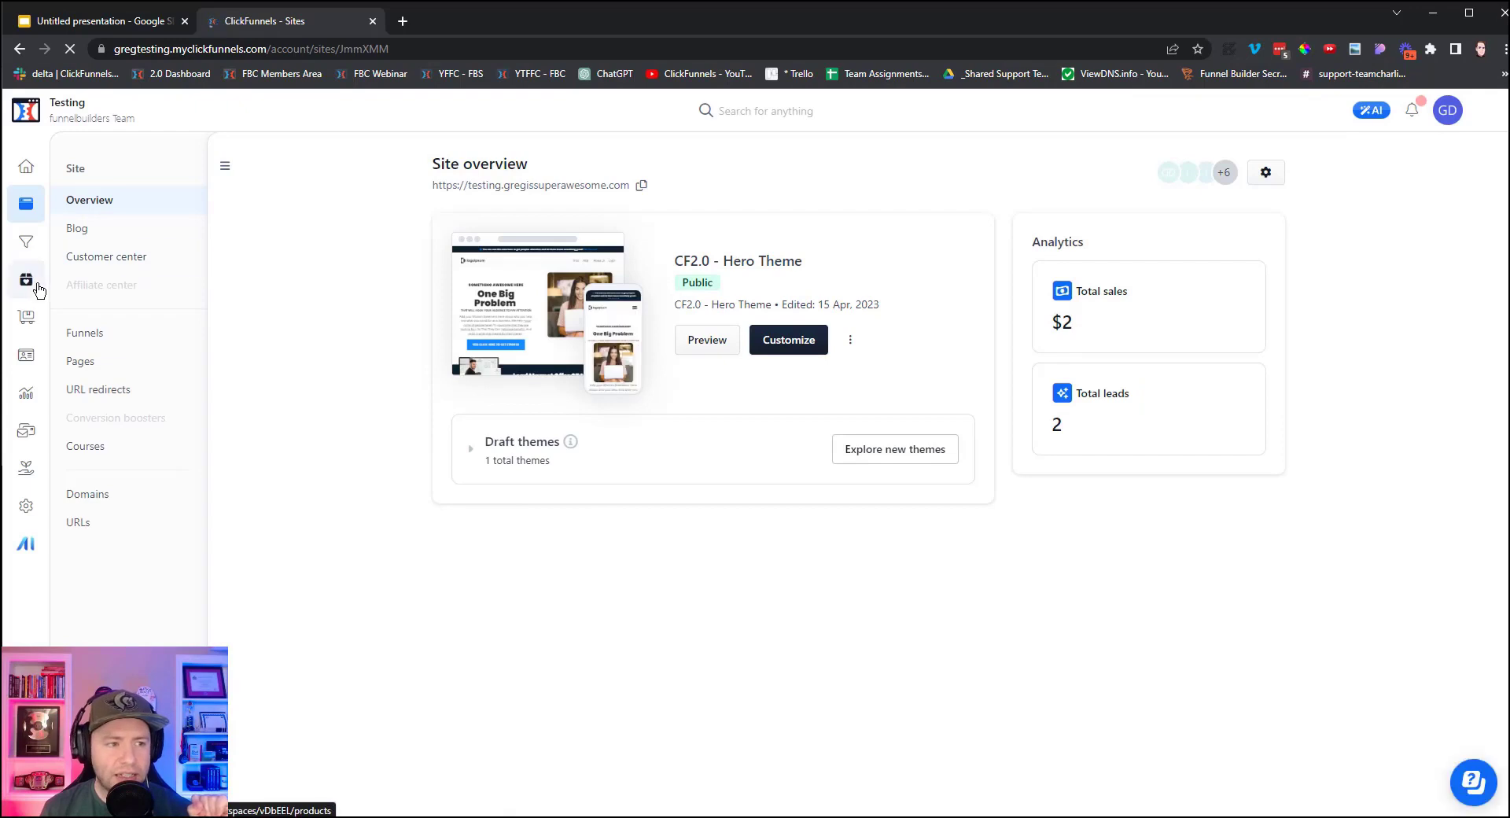
left_click(27, 281)
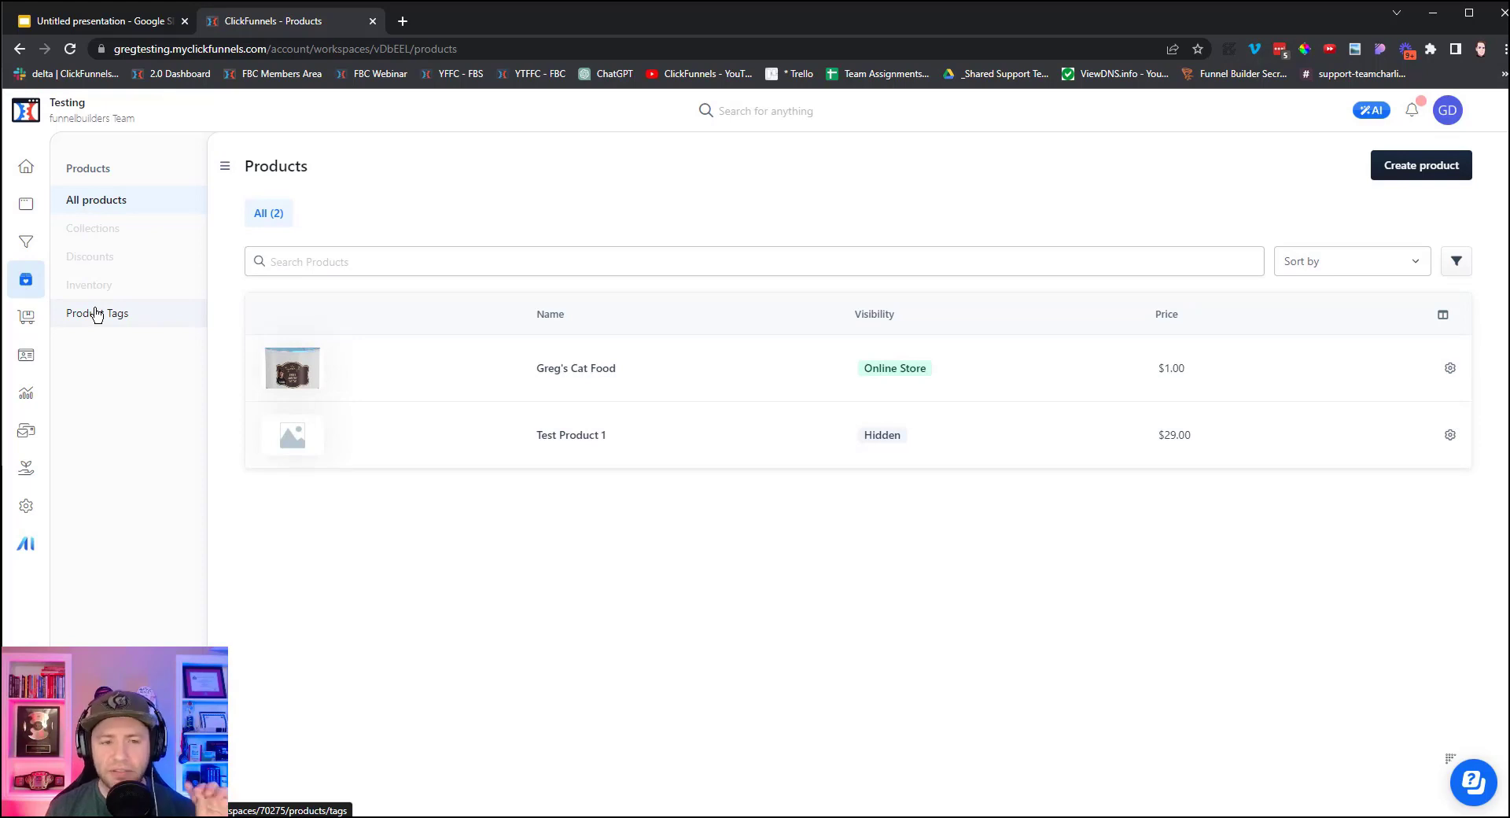
left_click(1421, 167)
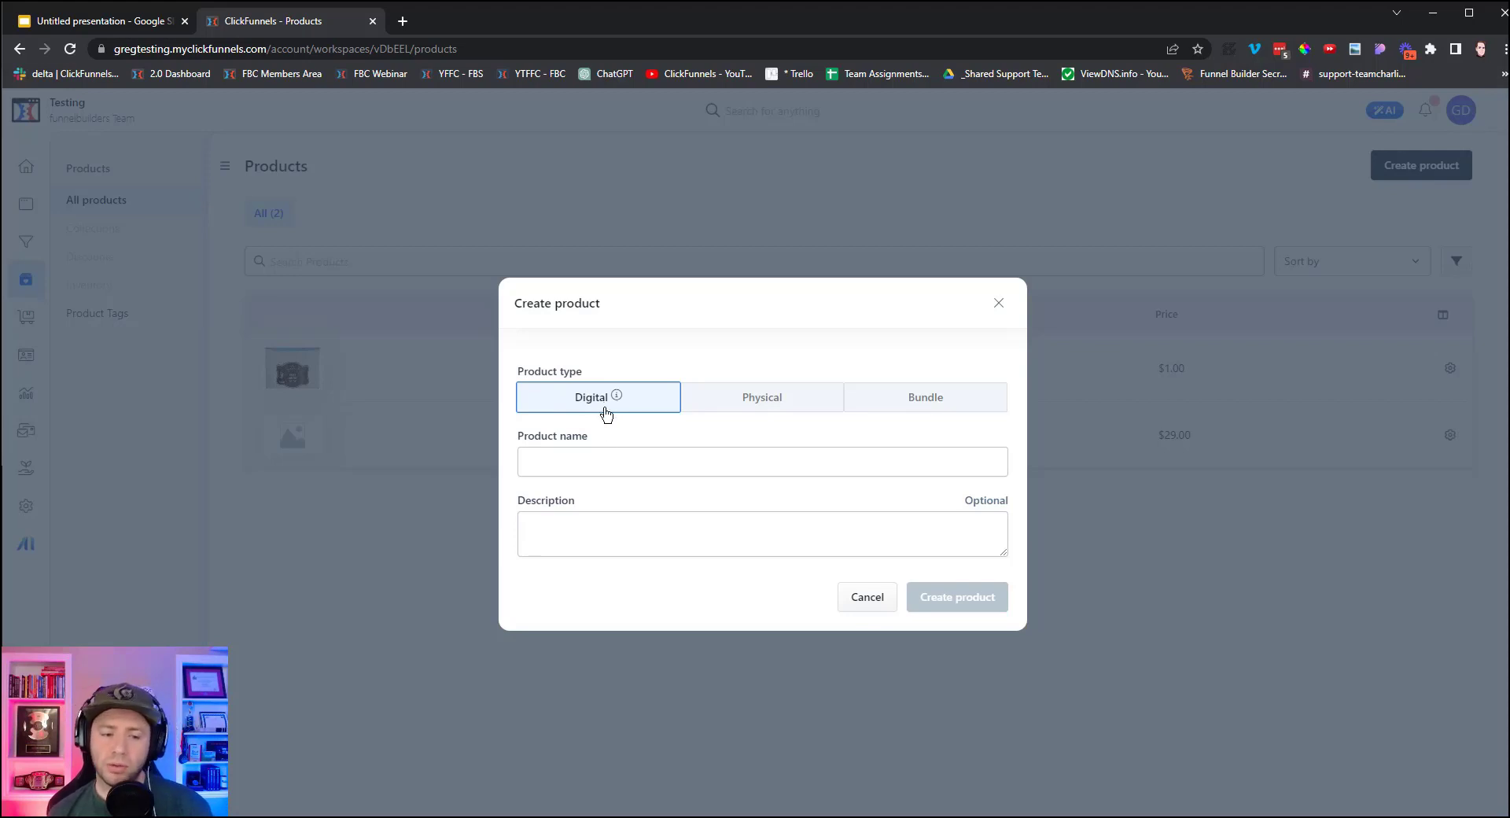
Create 'Greg's Energy Drink' with description 'GET INSANE ENERGY WITH GREGS ENERGY DRINK'.
left_click(622, 471)
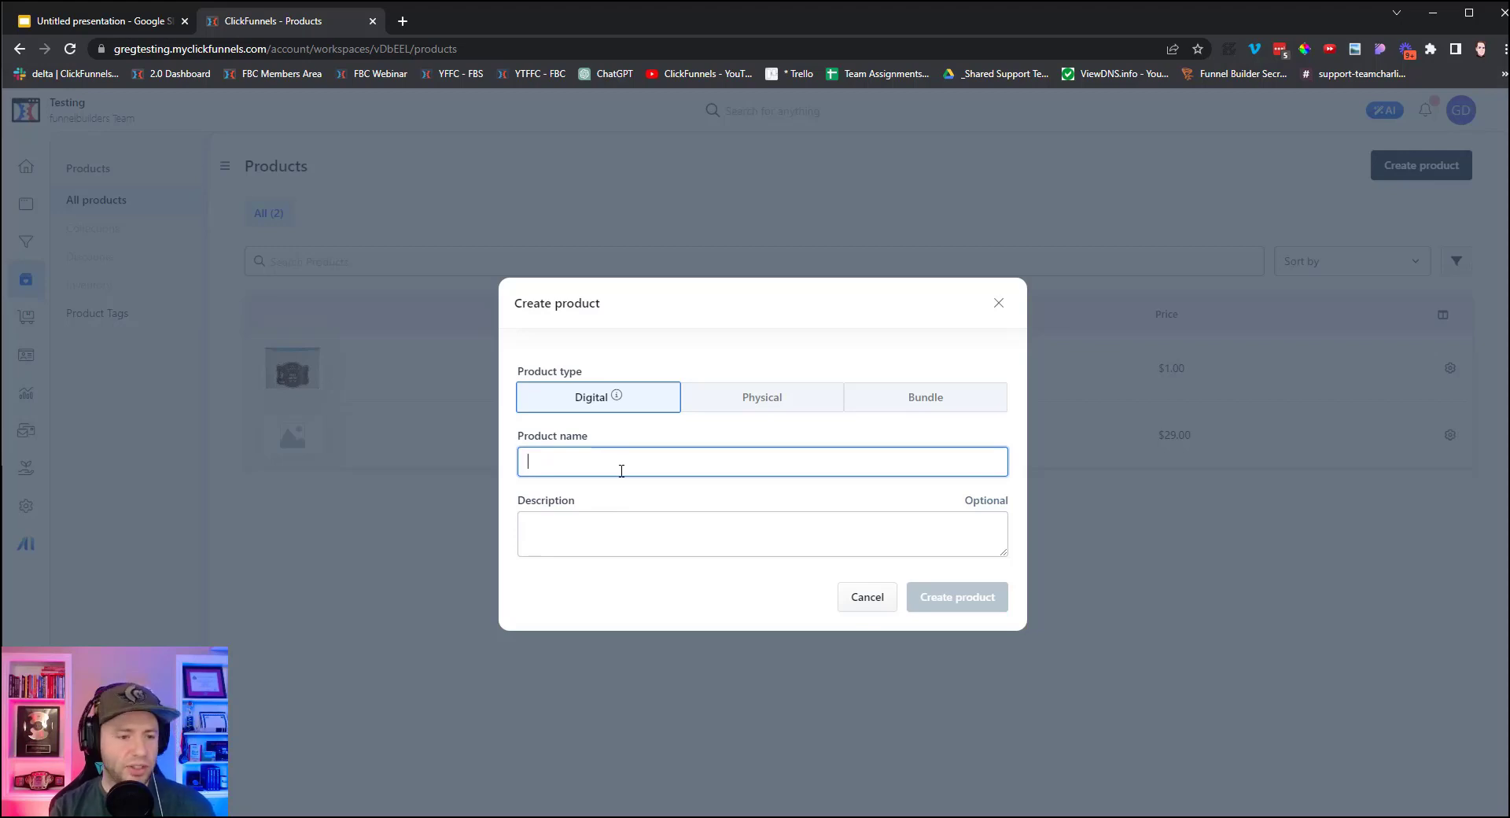
type("Greg's Energy Drink")
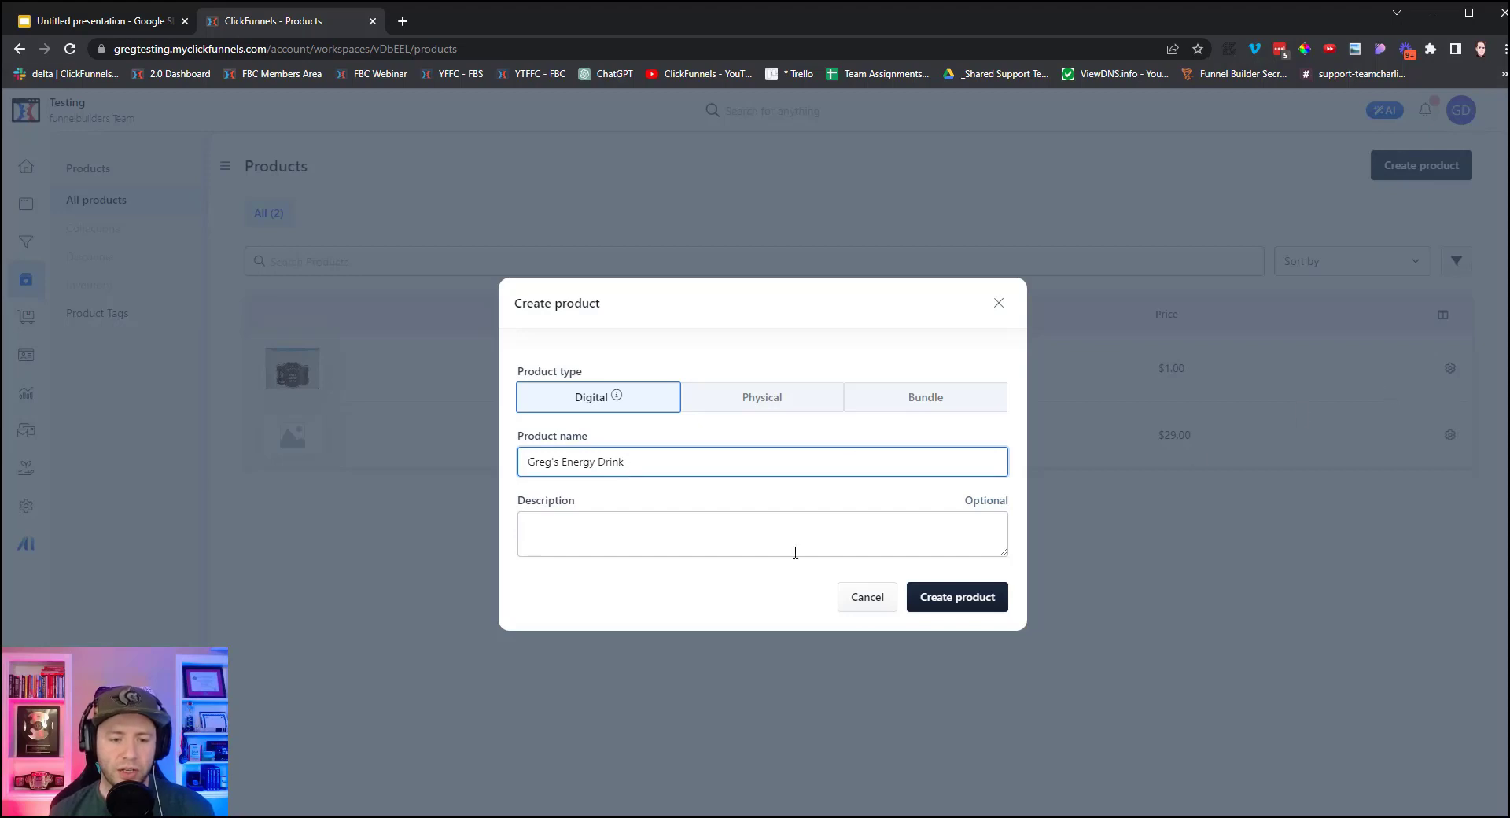
left_click(757, 536)
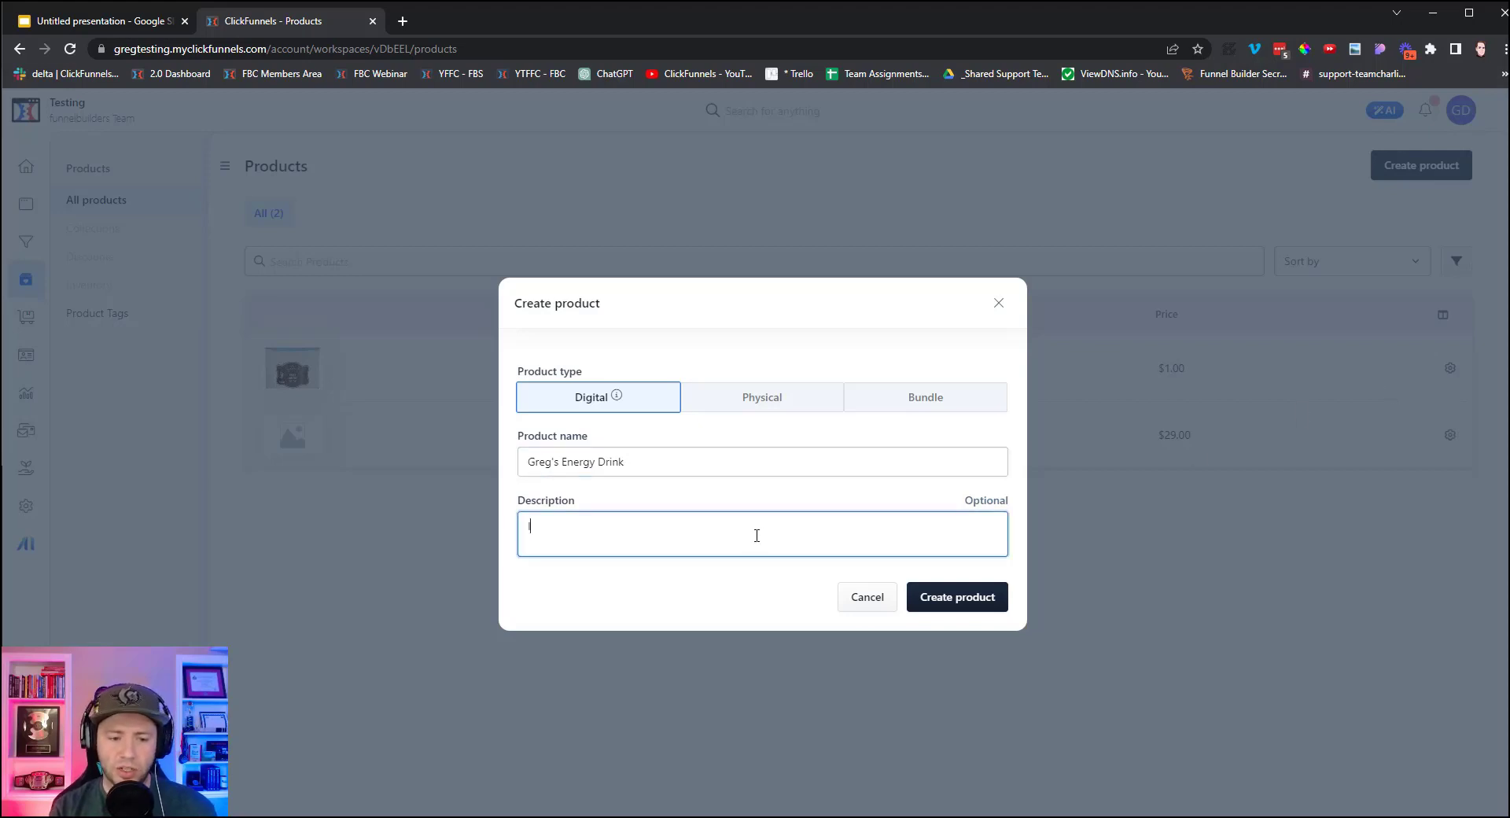
type("GET INSANE ENER")
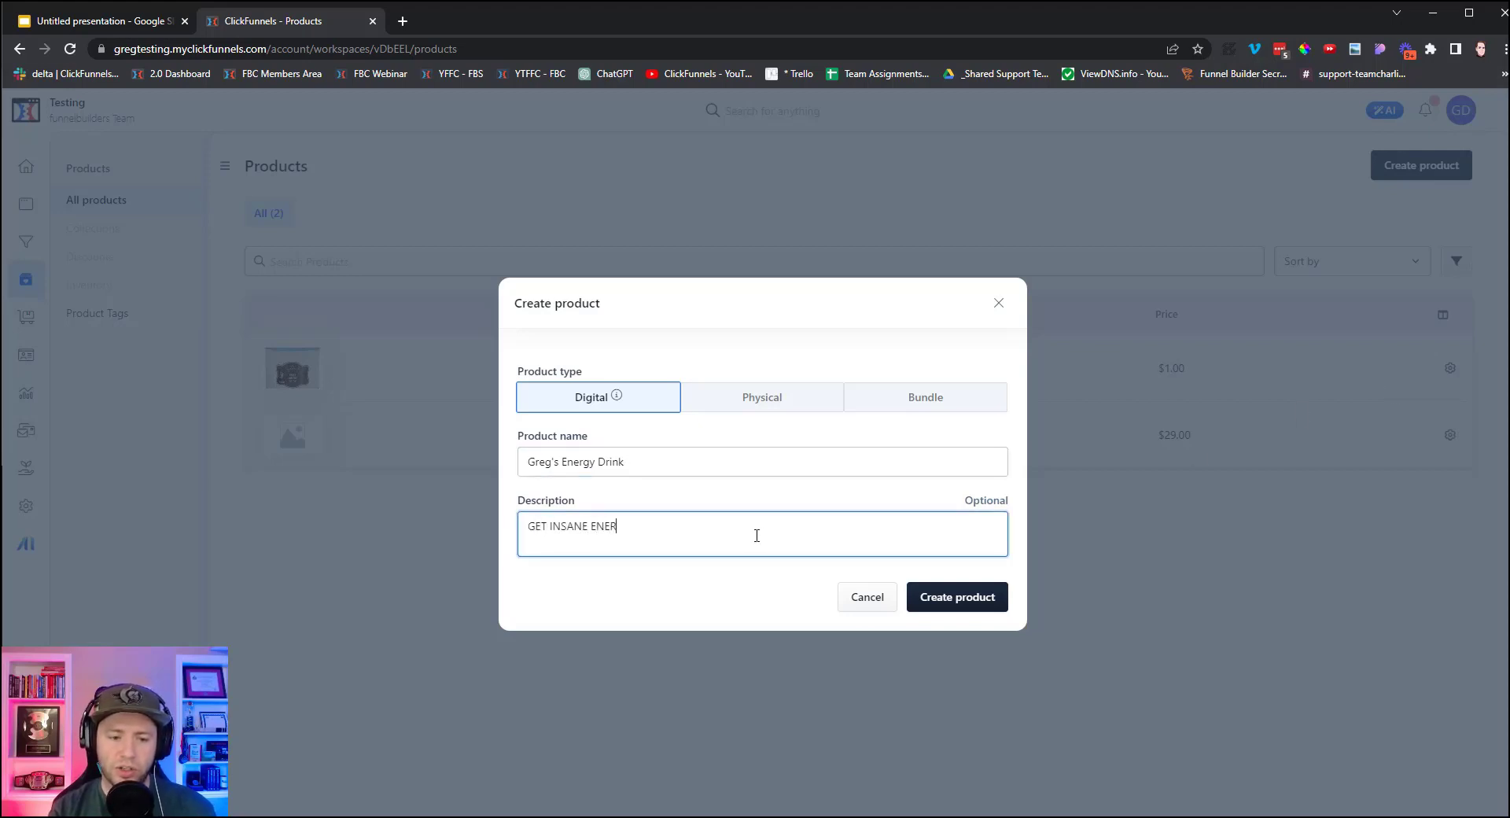
type("GY WITH GREGS ENER")
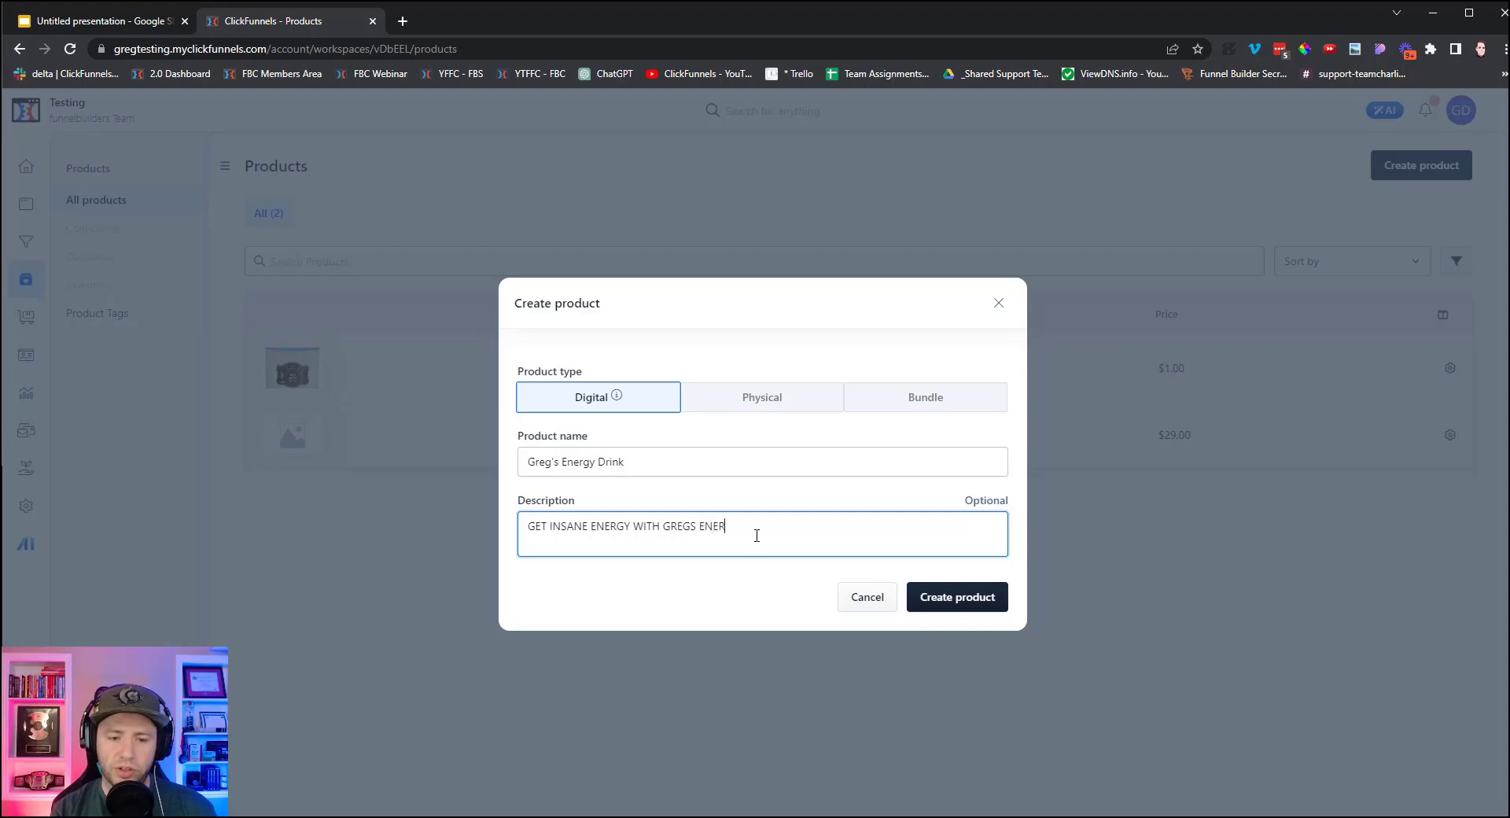
type("GY DRINK!")
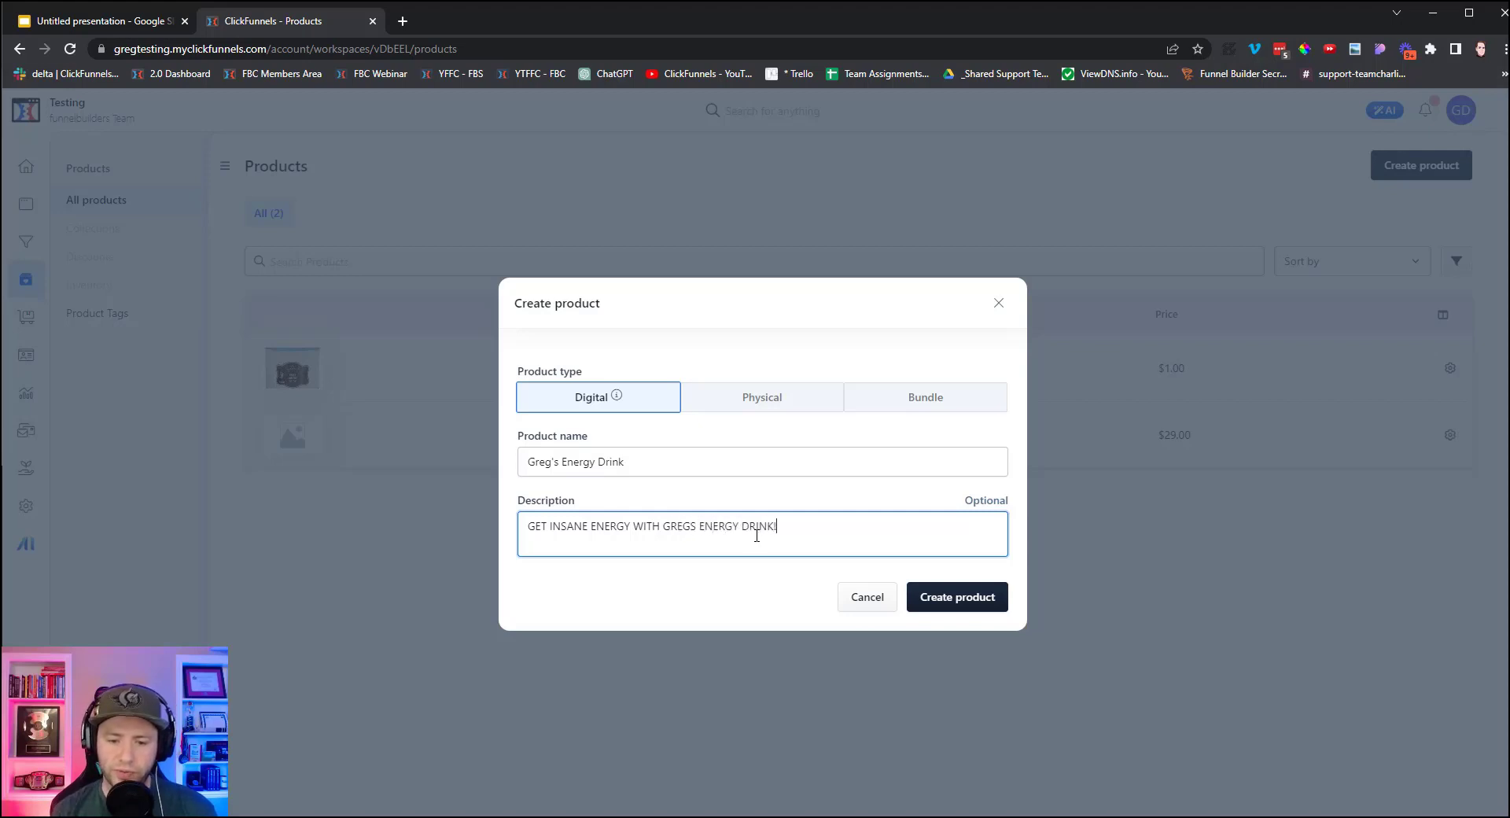
left_click(974, 601)
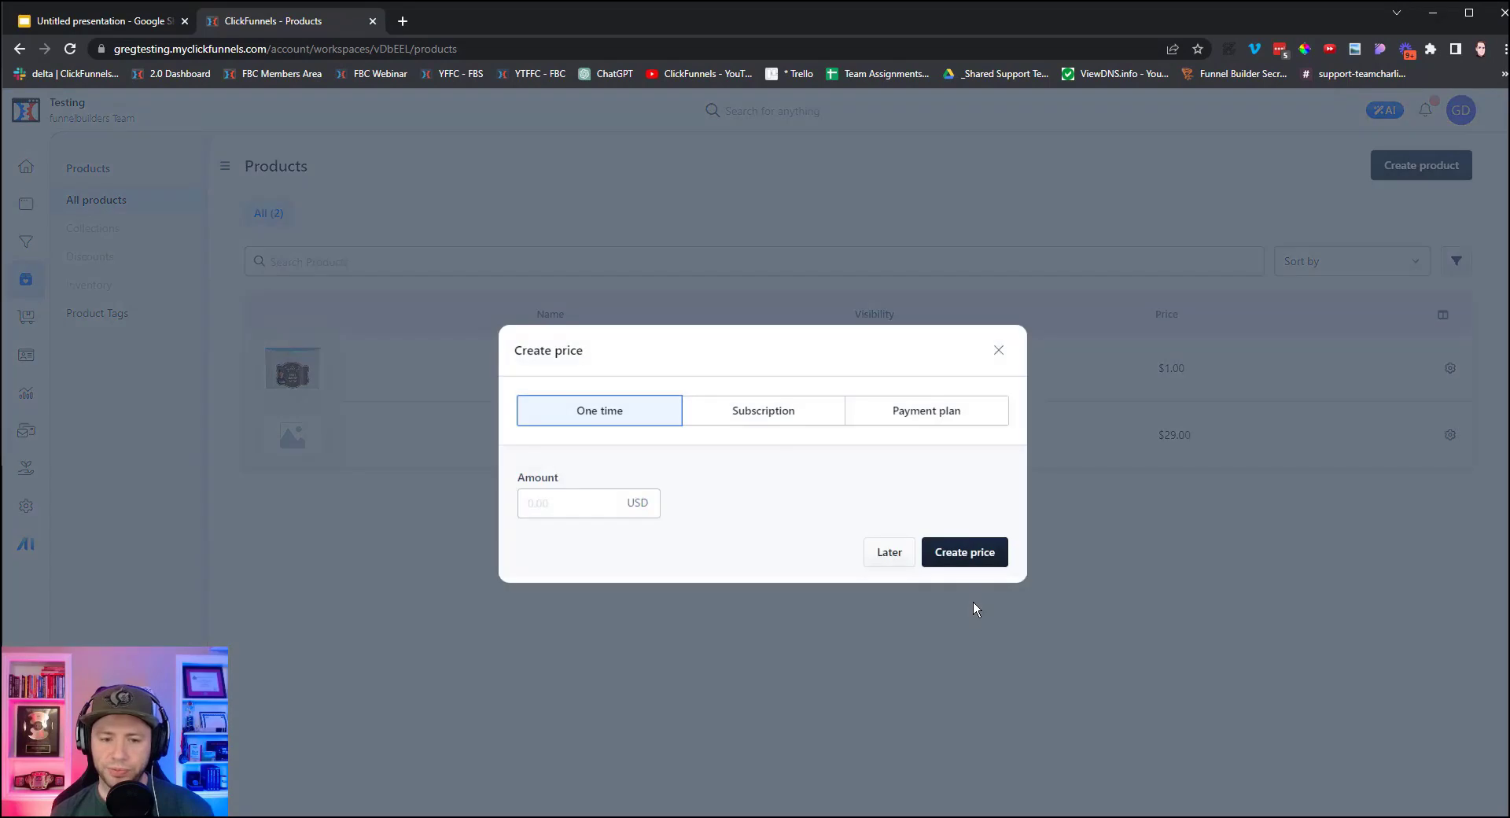
Give Greg's Energy Drink a one-time price of $1.00.
left_click(549, 505)
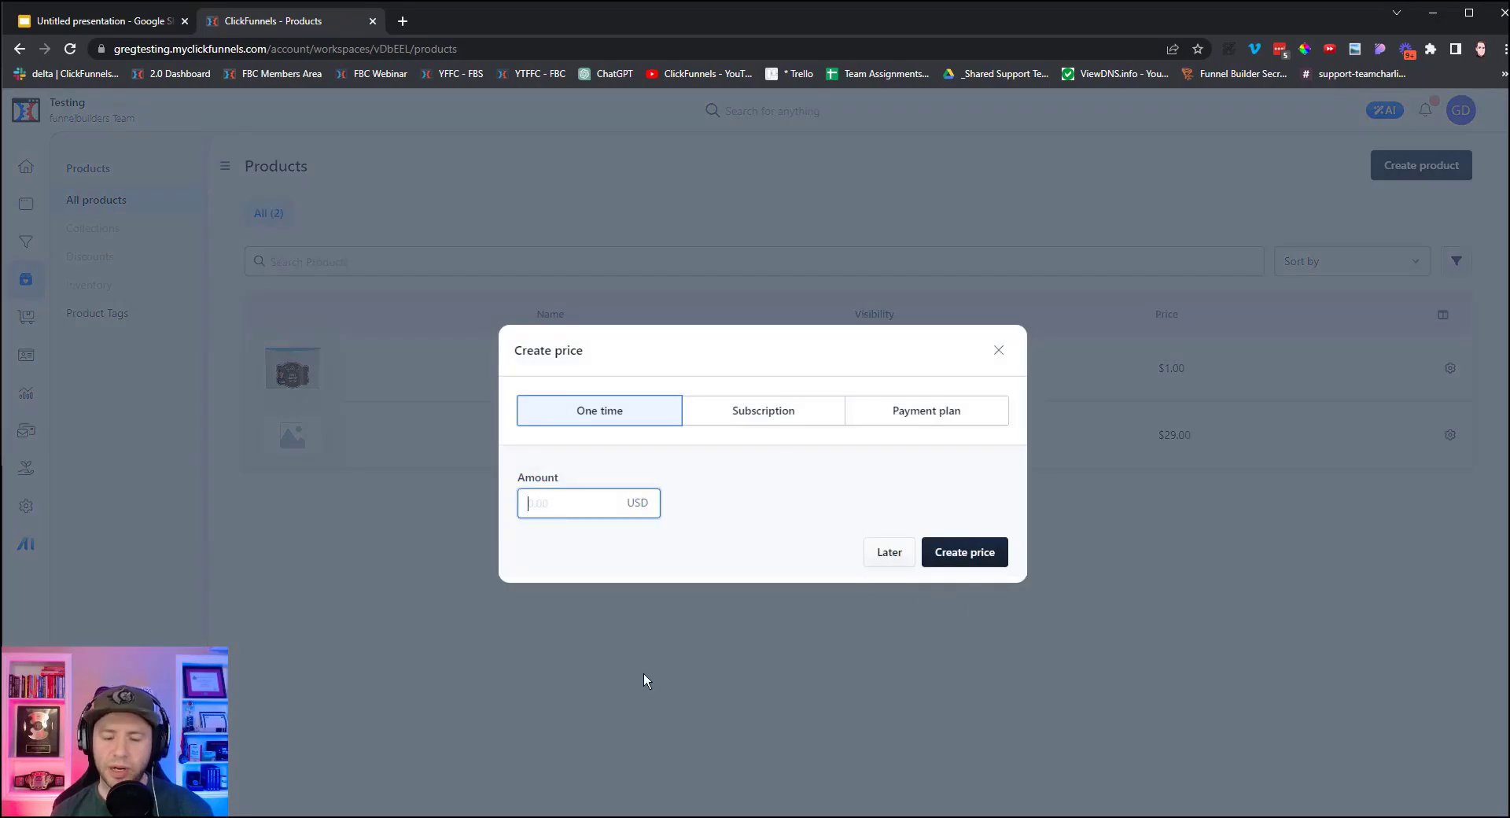
type("100")
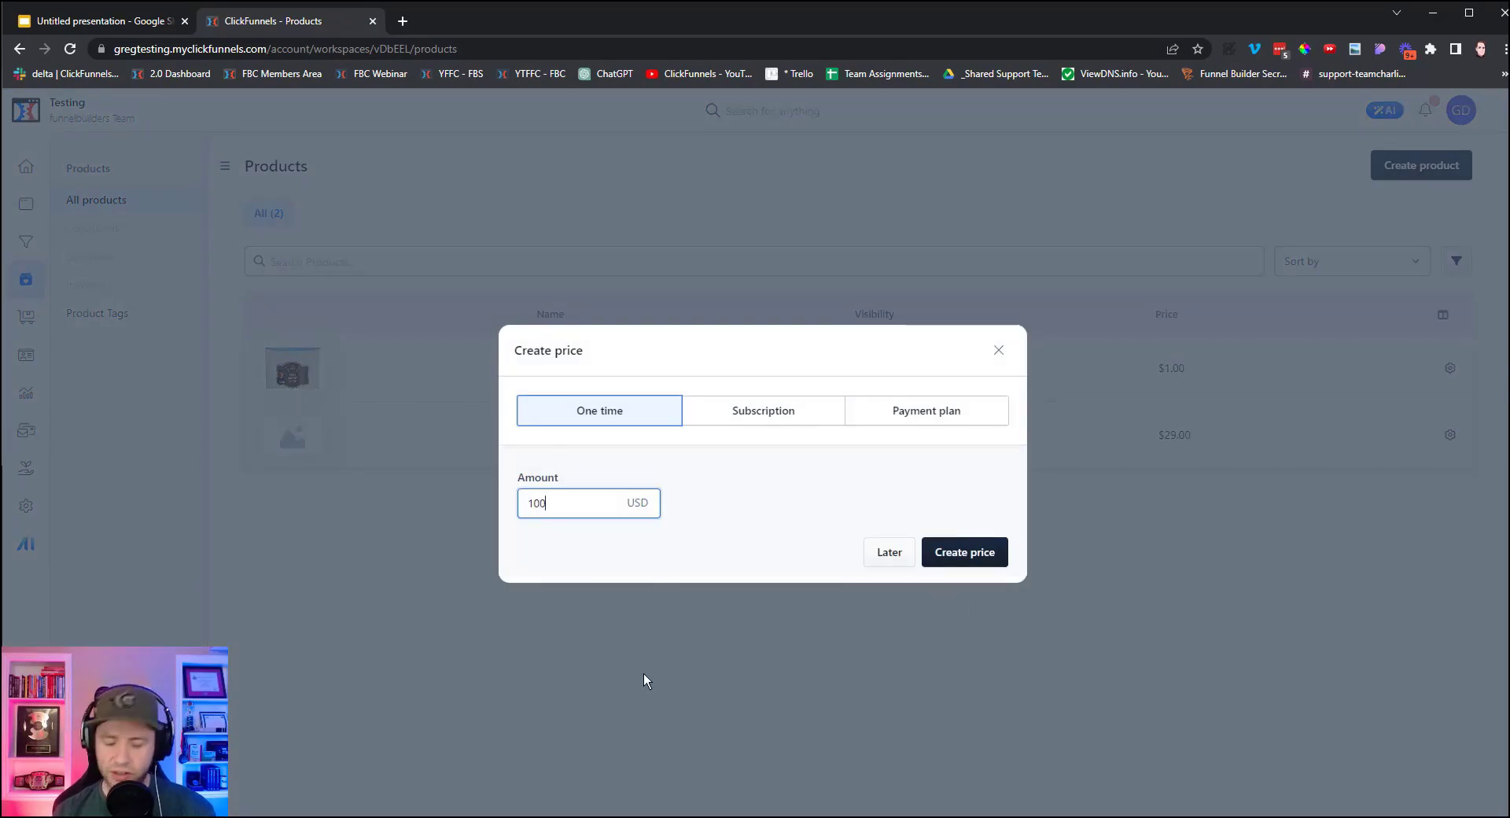
key("BackSpace")
key("BackSpace")
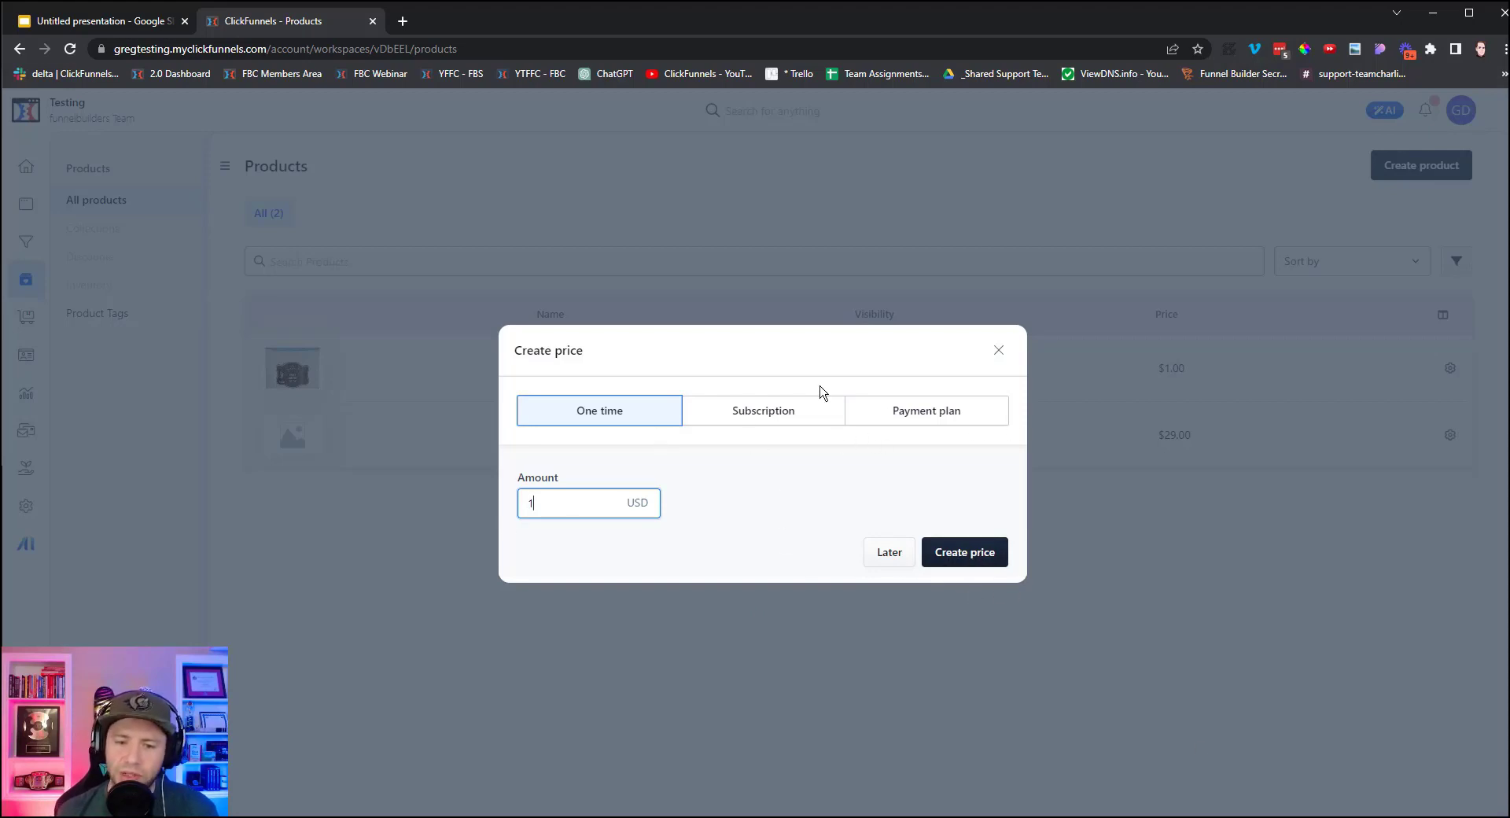
left_click(786, 415)
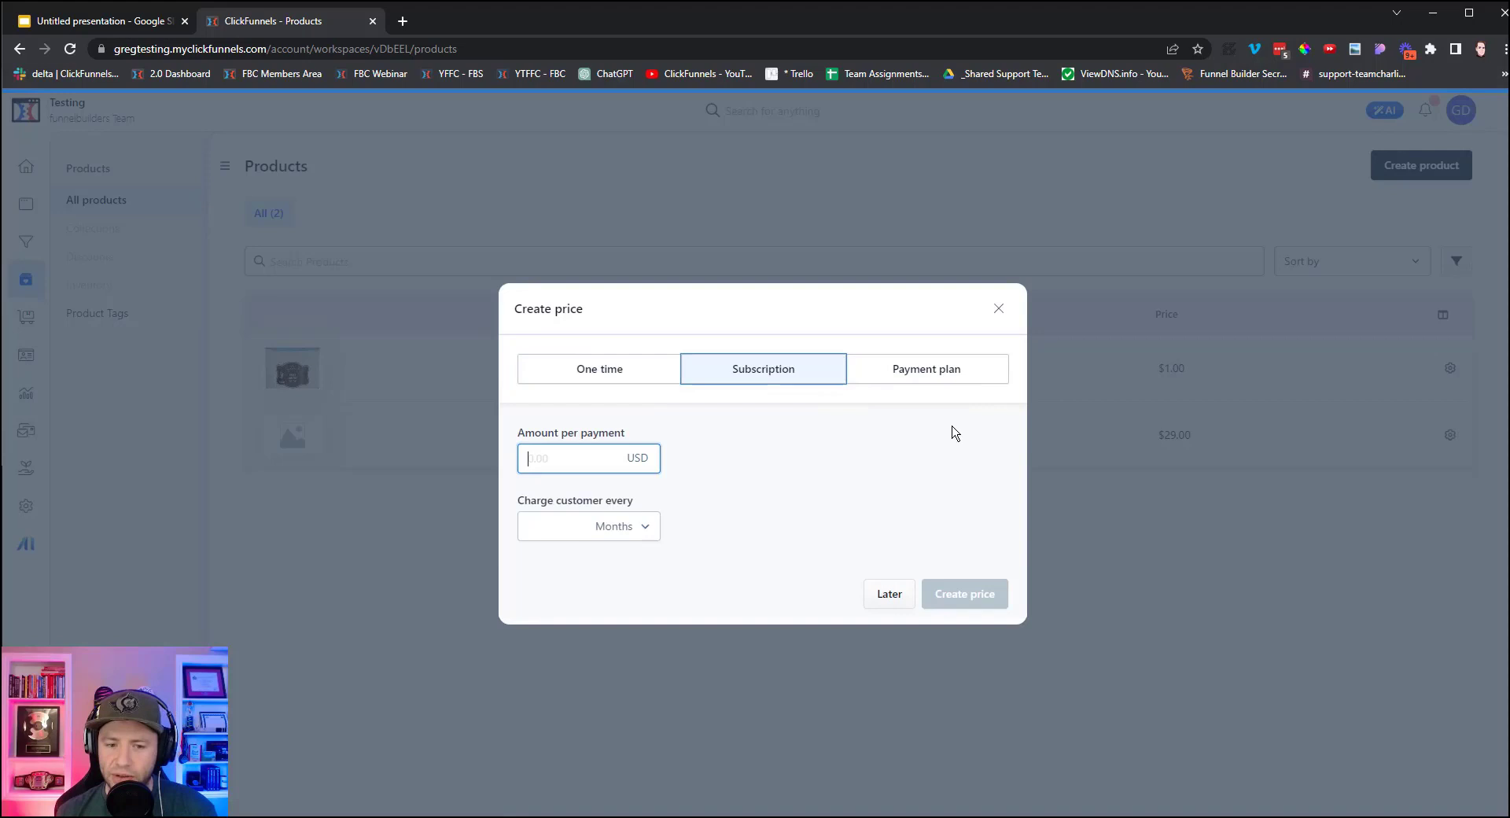
left_click(928, 381)
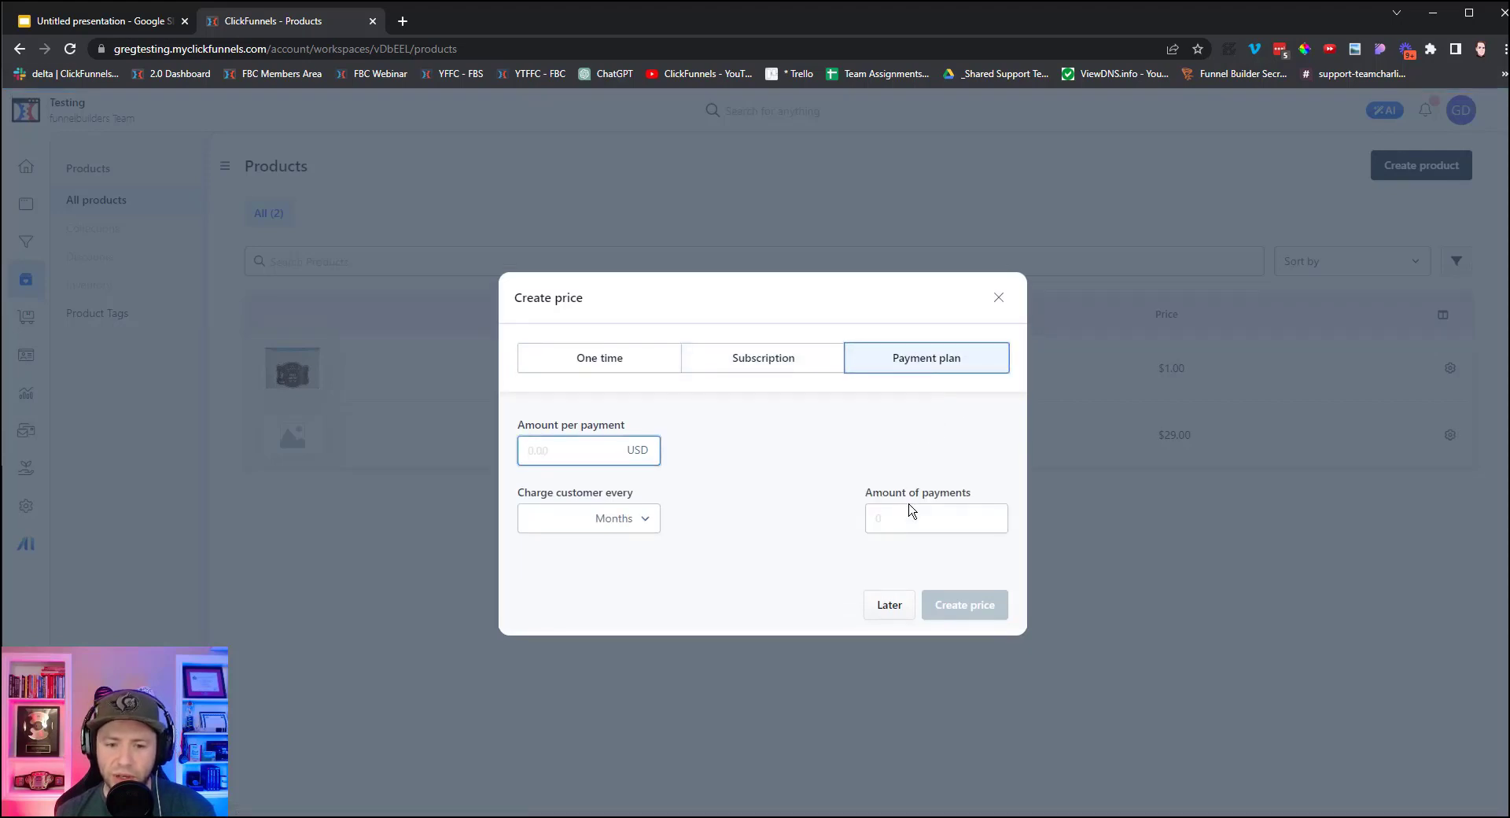
left_click(610, 360)
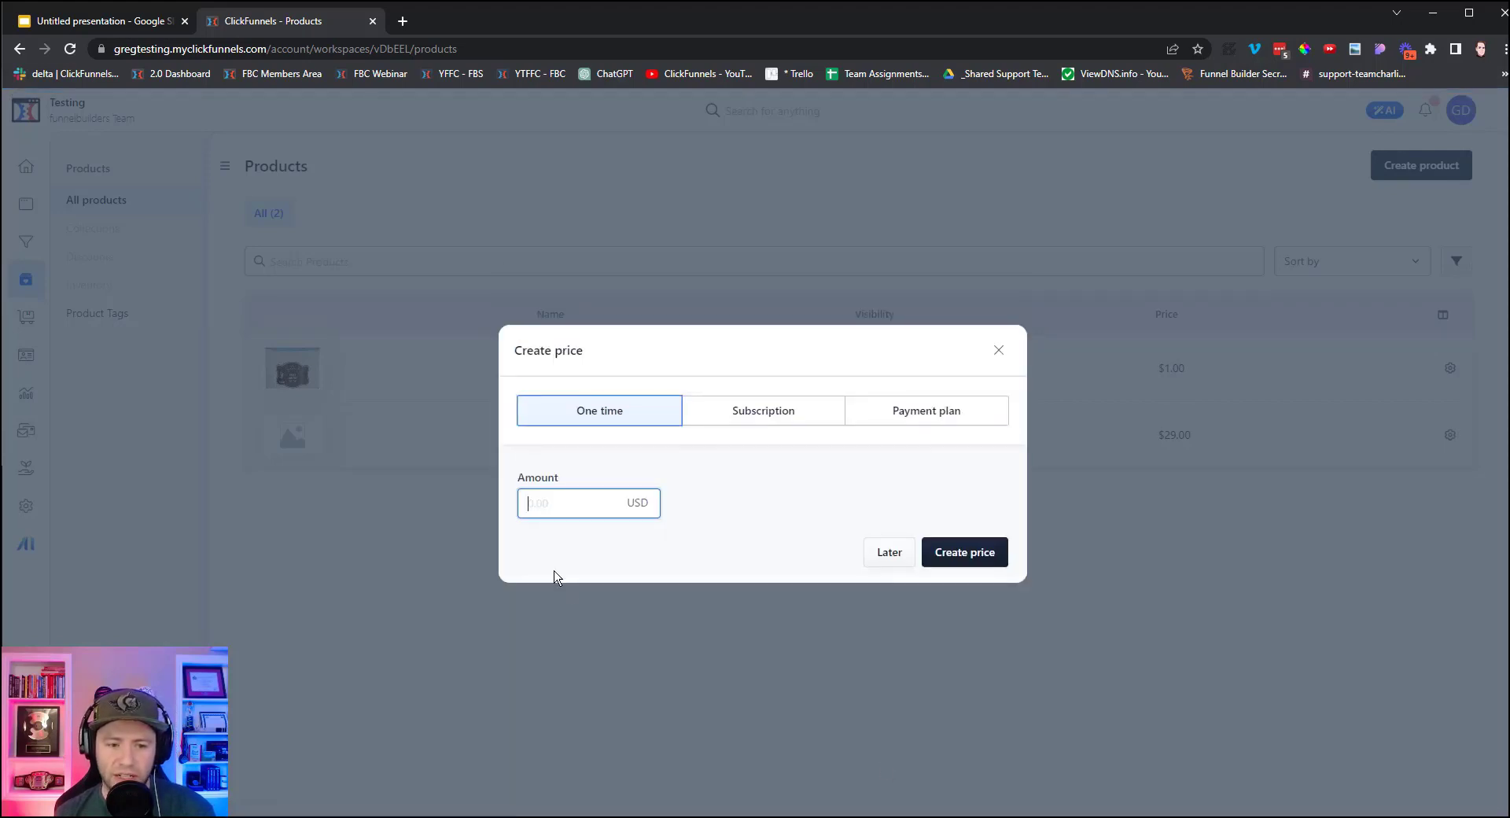
type("1")
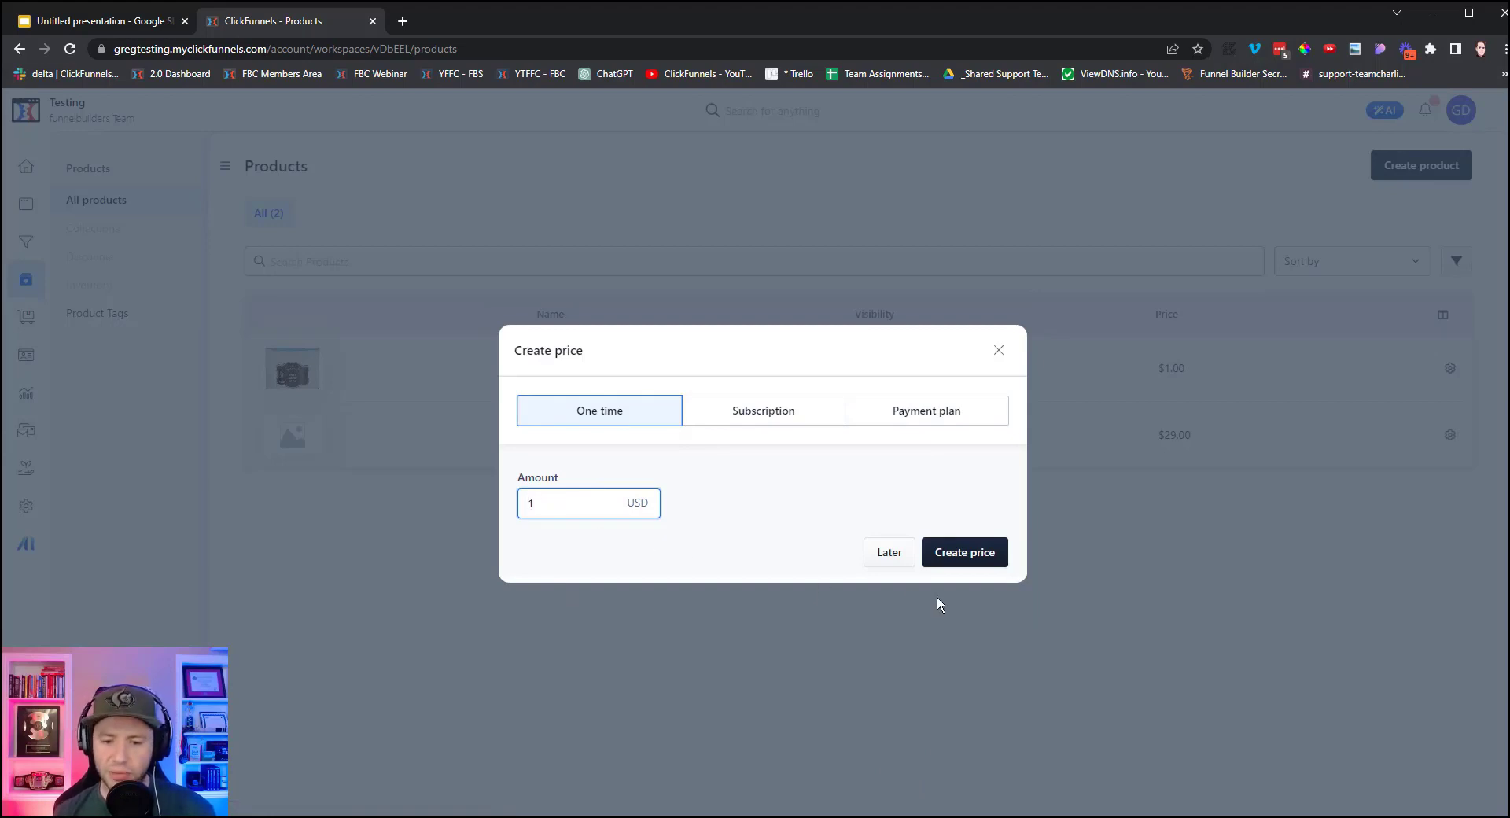
left_click(960, 563)
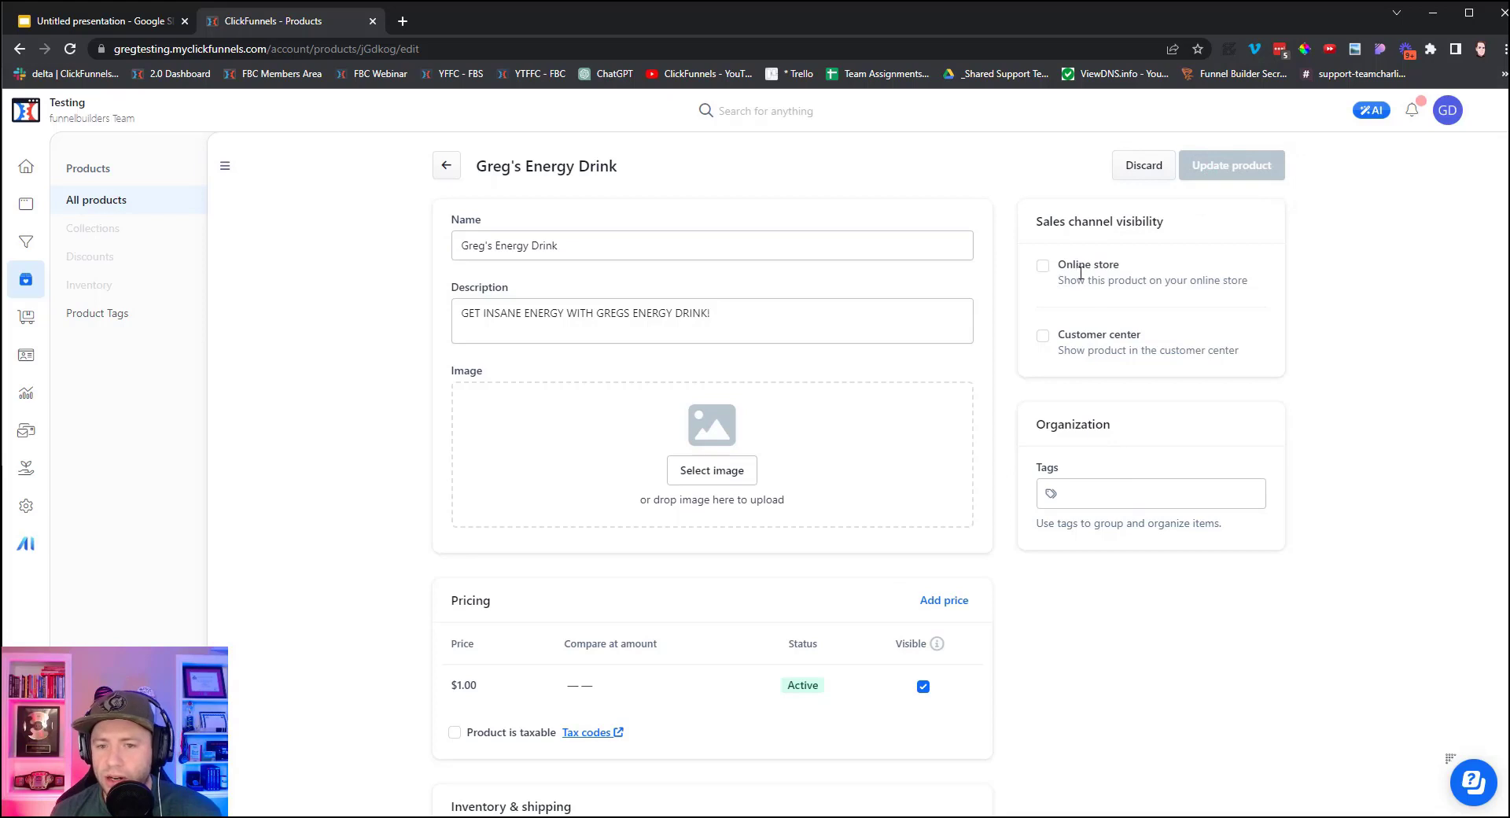
Show the Energy Drink in the online store and use the gallery's drink can image.
left_click(1039, 269)
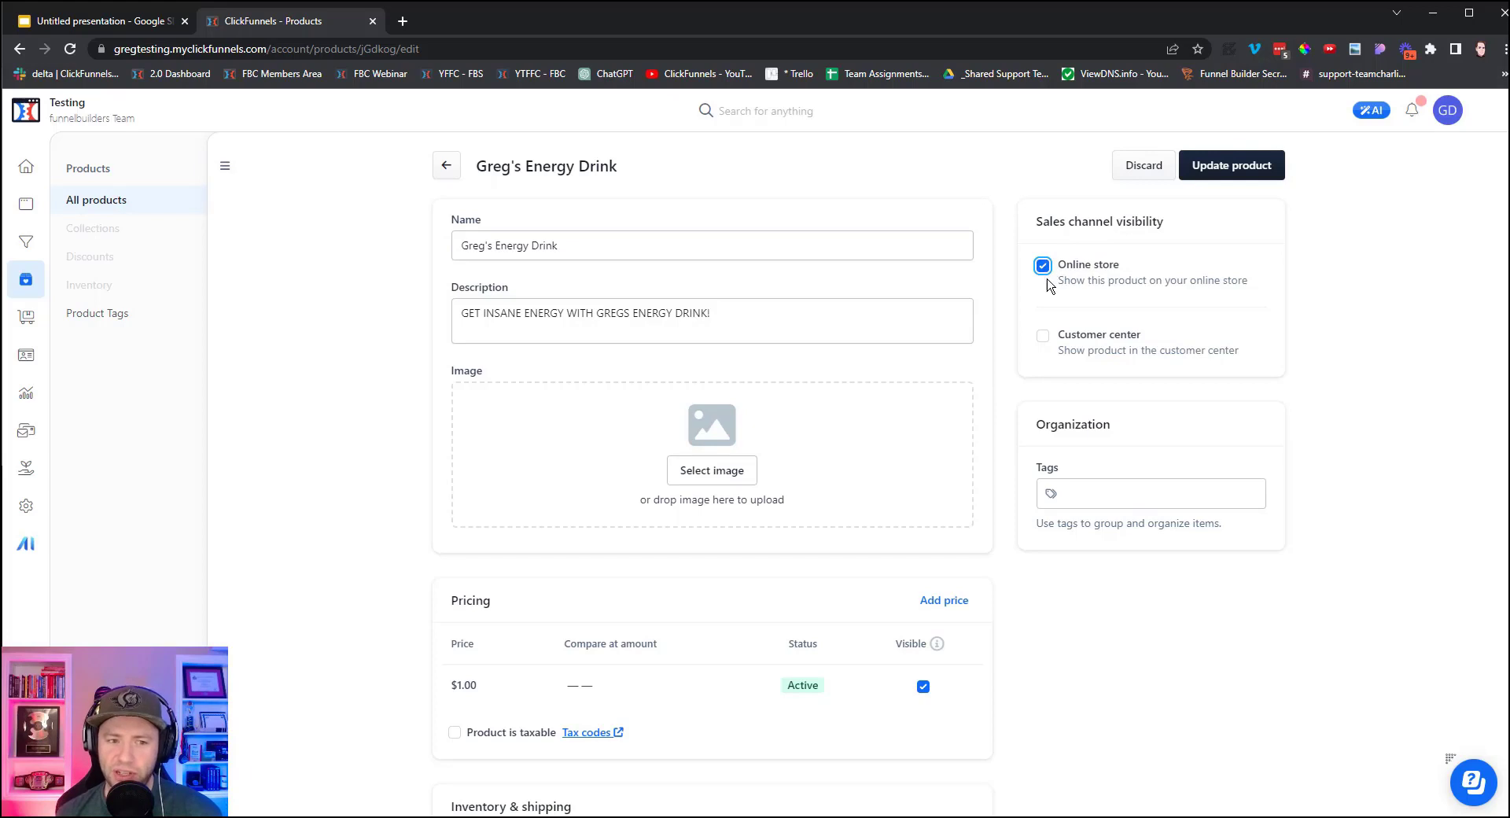
left_click(708, 469)
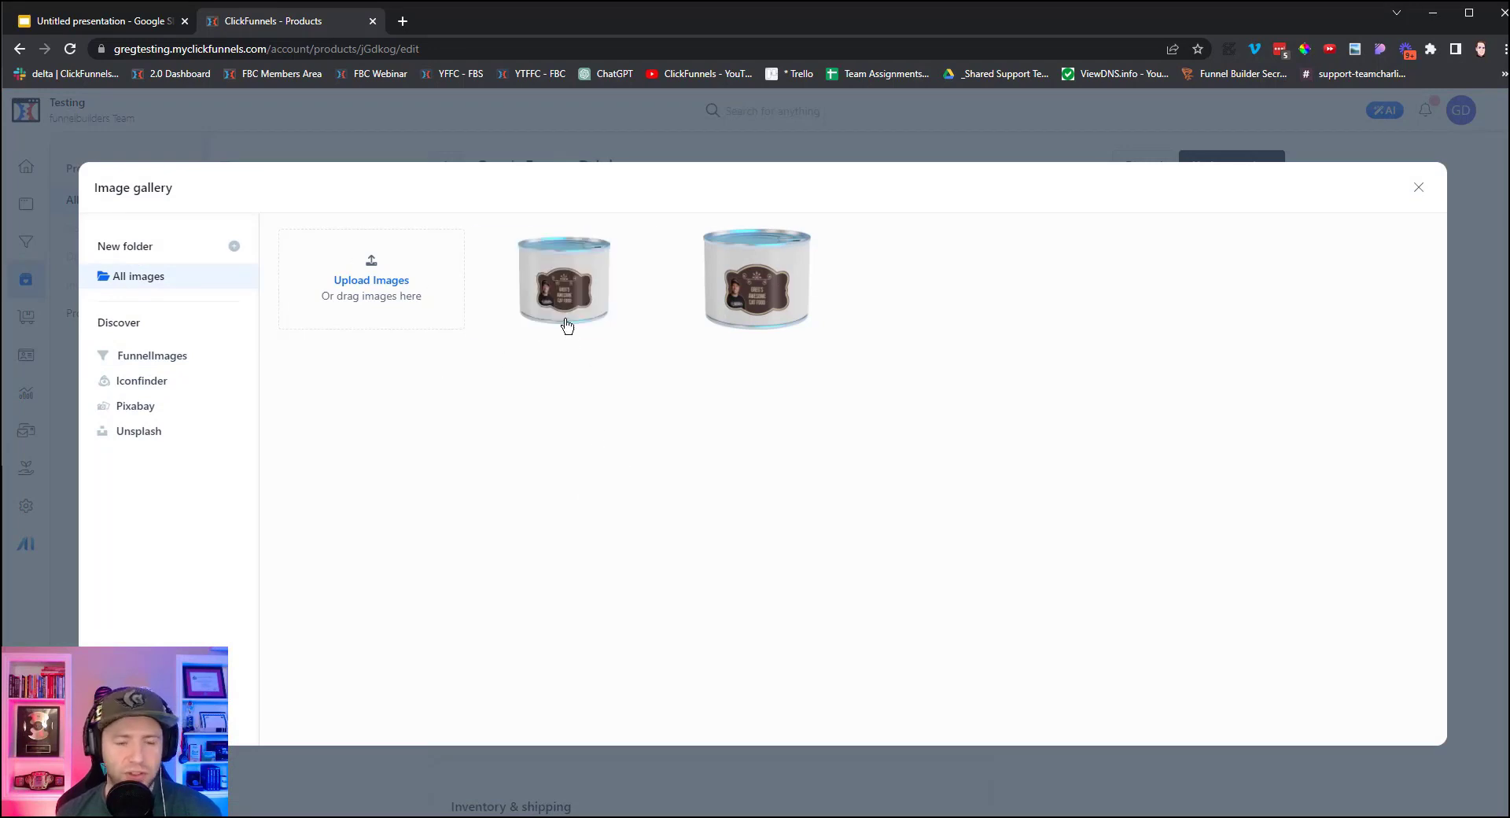
left_click(578, 284)
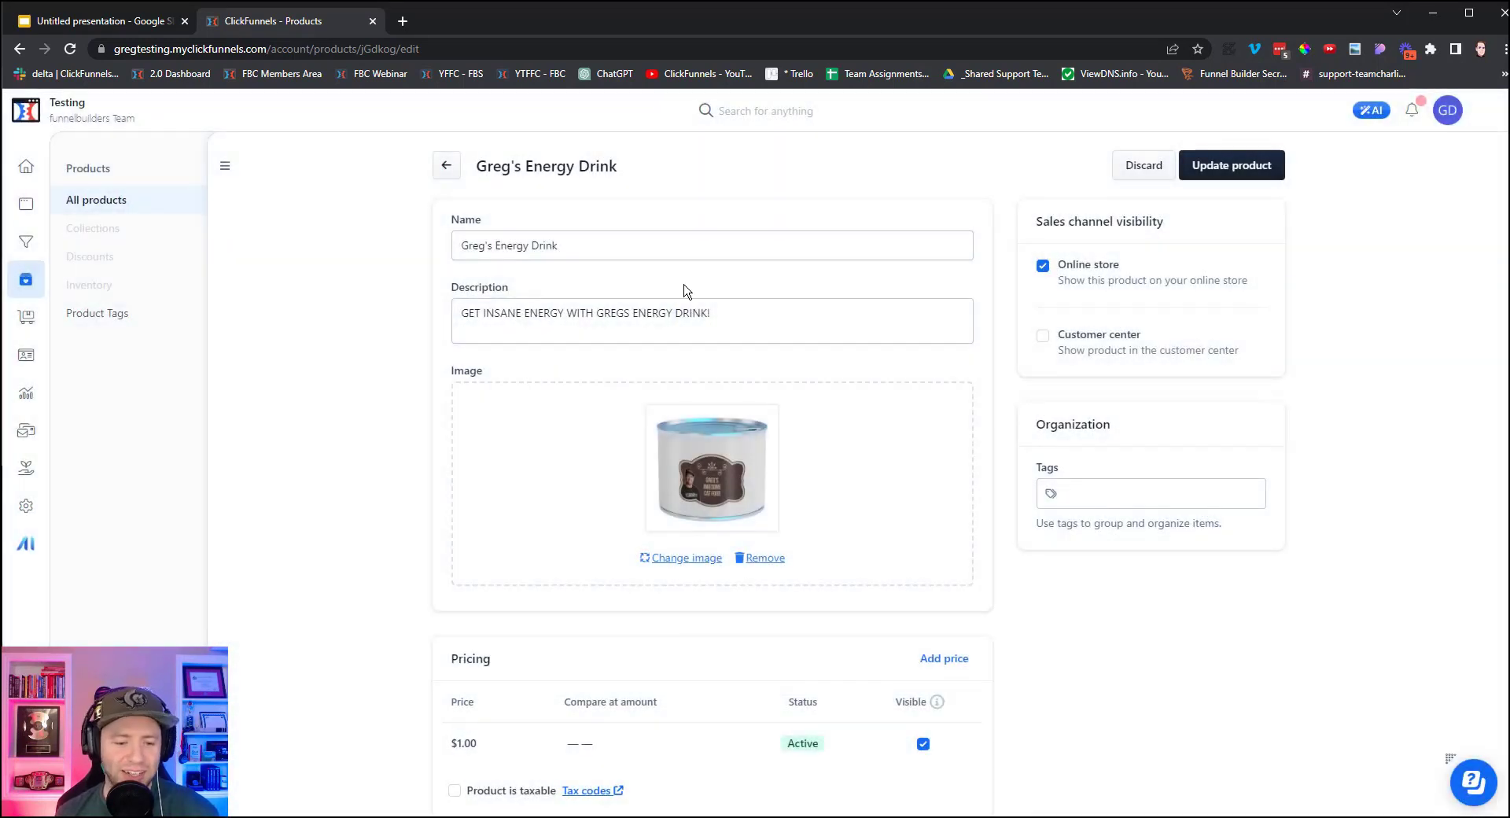
scroll(782, 472, "down", 3)
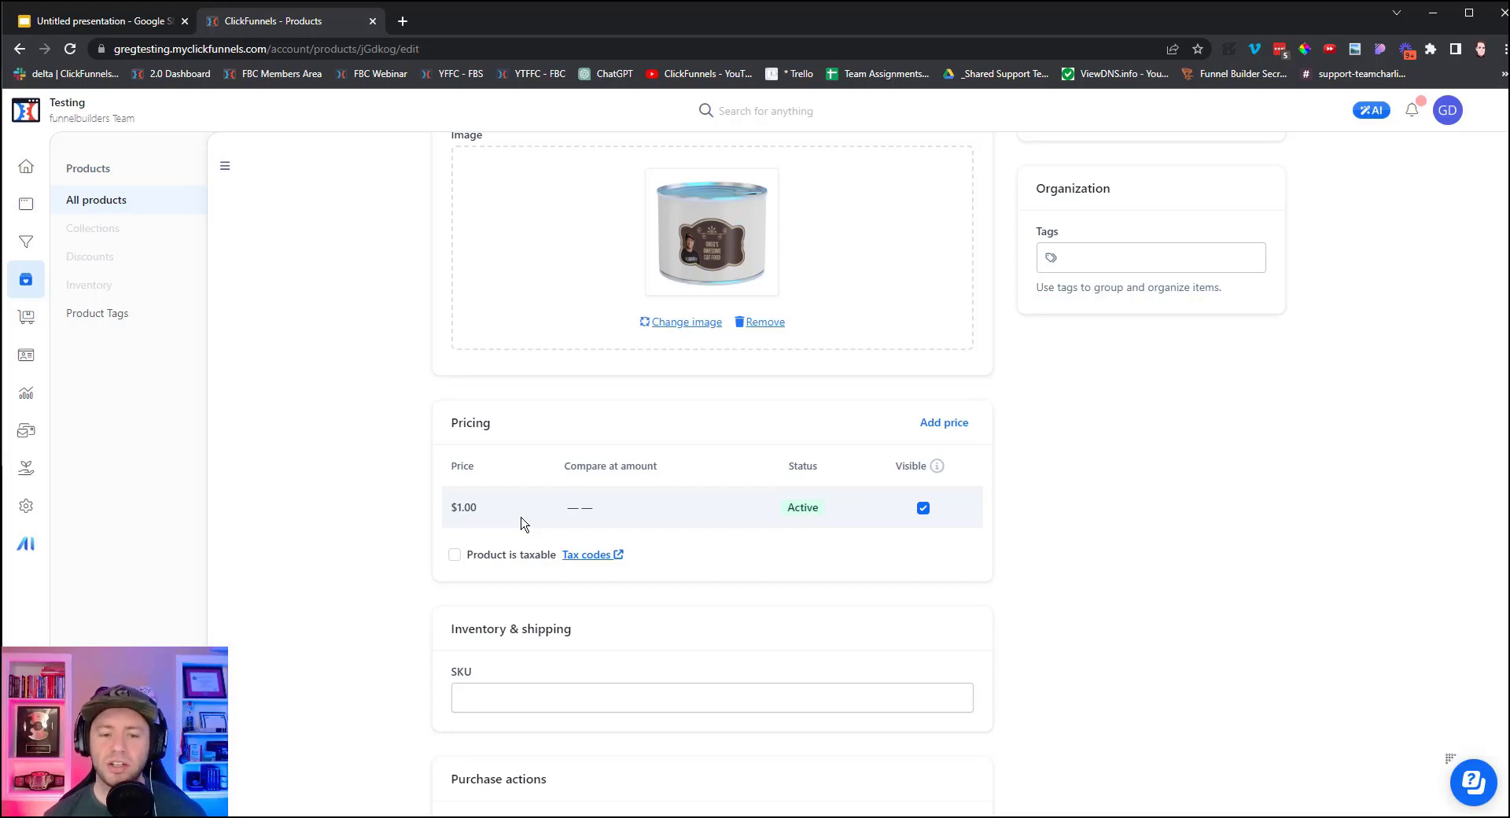
scroll(743, 464, "down", 8)
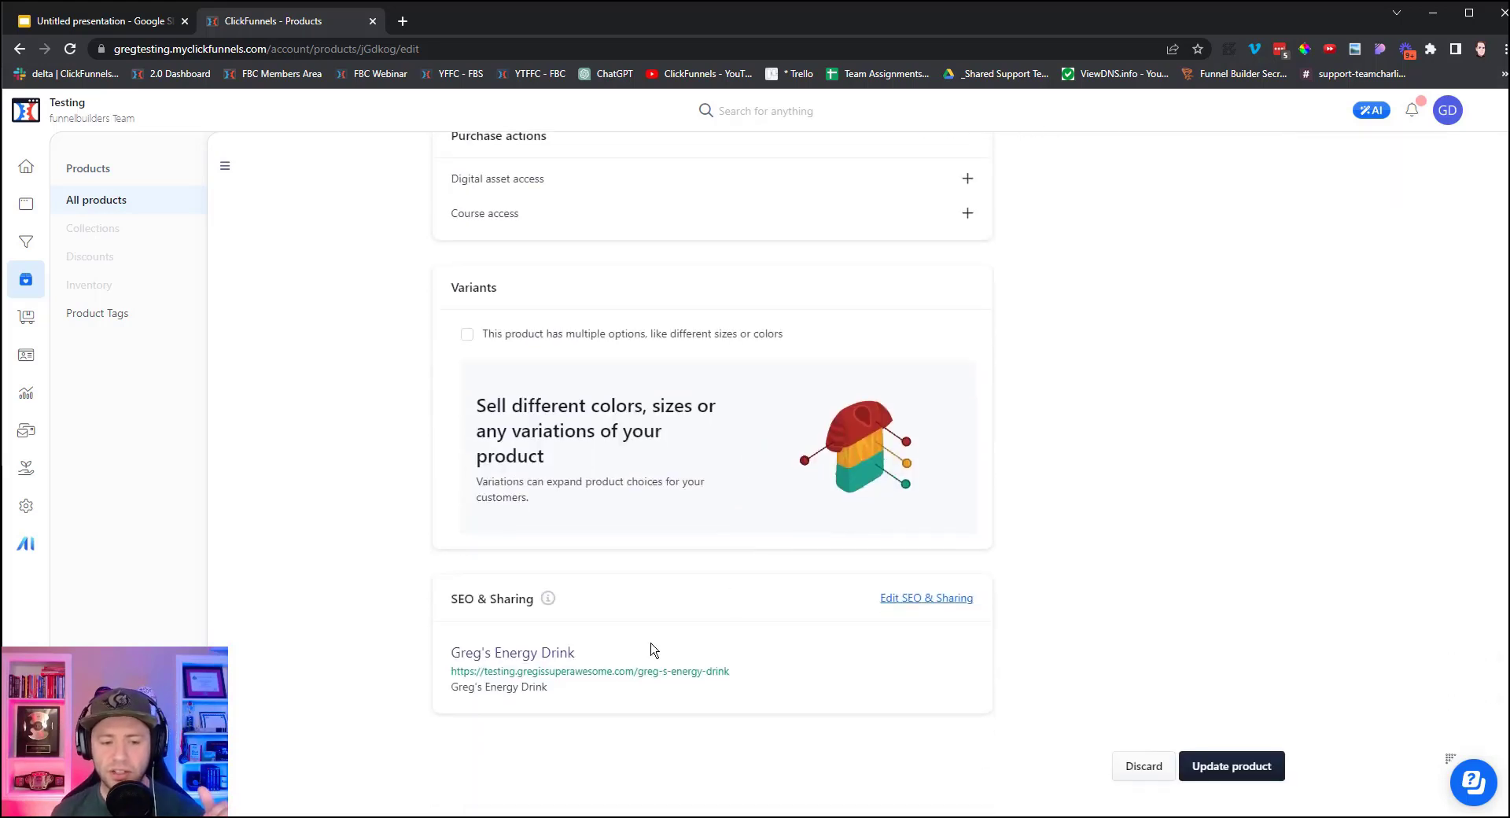
left_click_drag(746, 676, 437, 682)
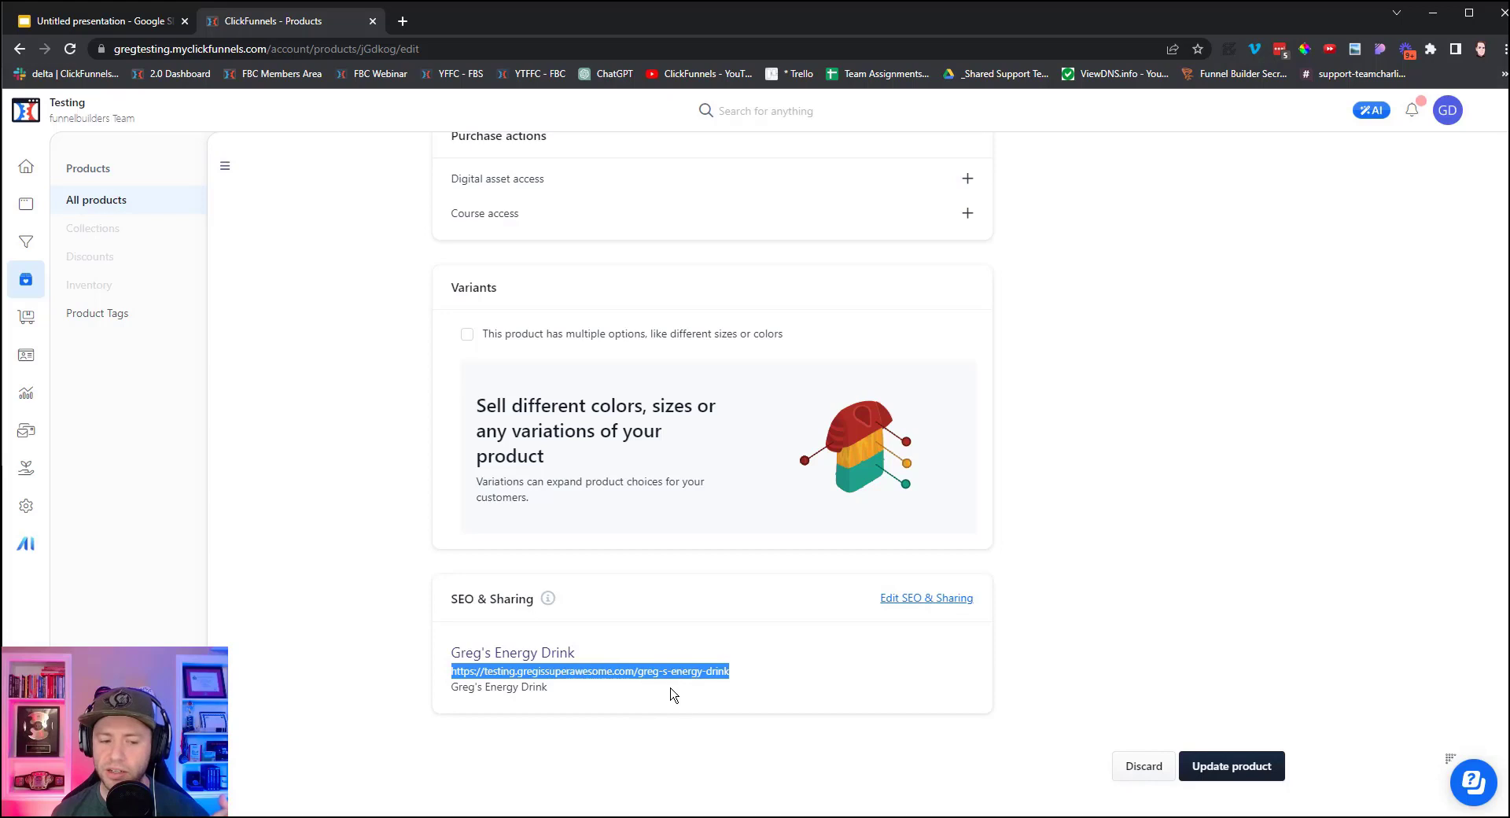
scroll(641, 708, "up", 11)
scroll(626, 708, "down", 3)
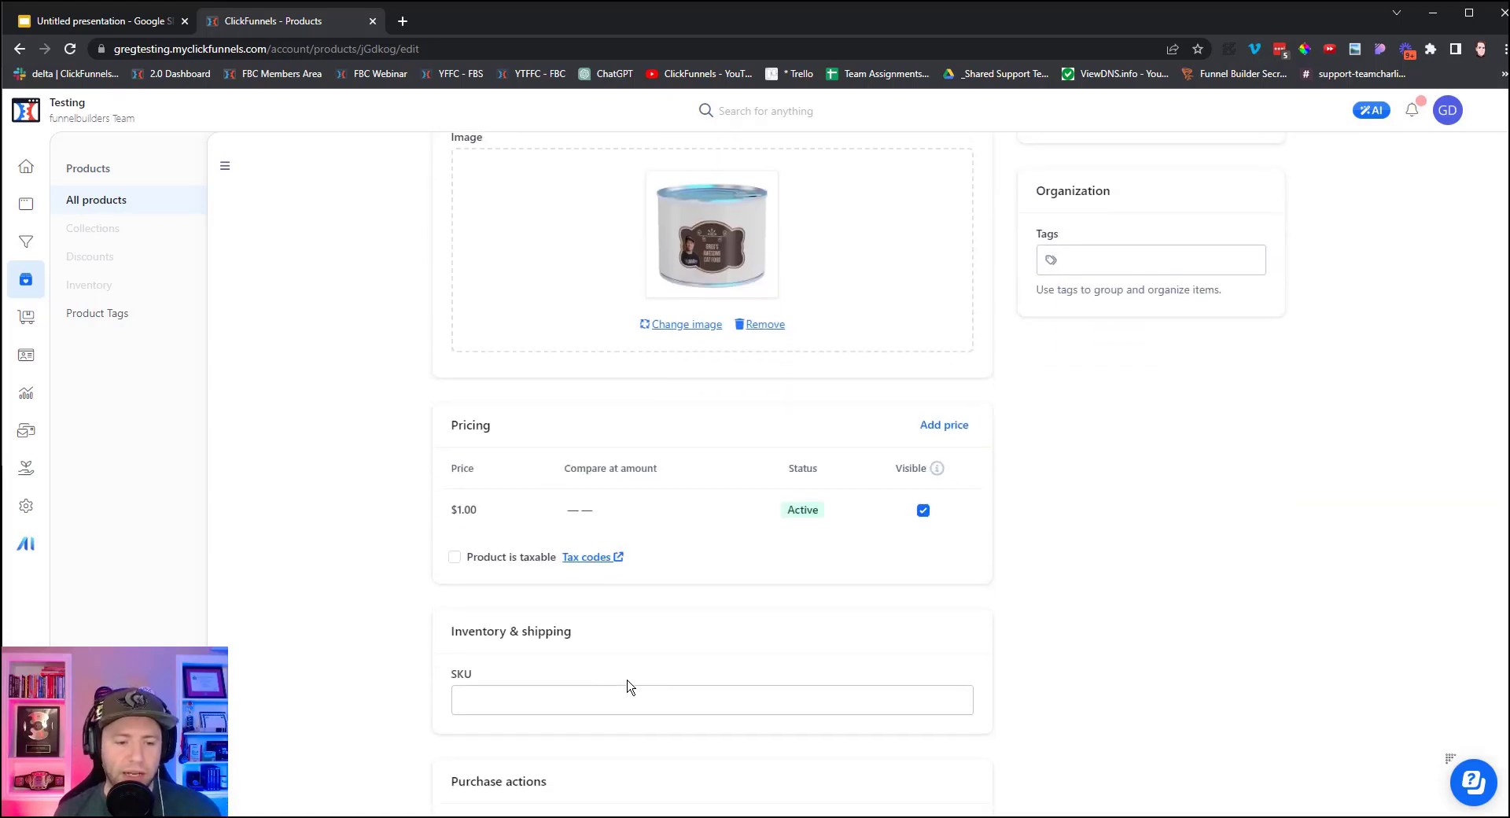
Mark the Energy Drink taxable with category 50161900A0000 - Sugar and Sugar Substitutes.
left_click(455, 557)
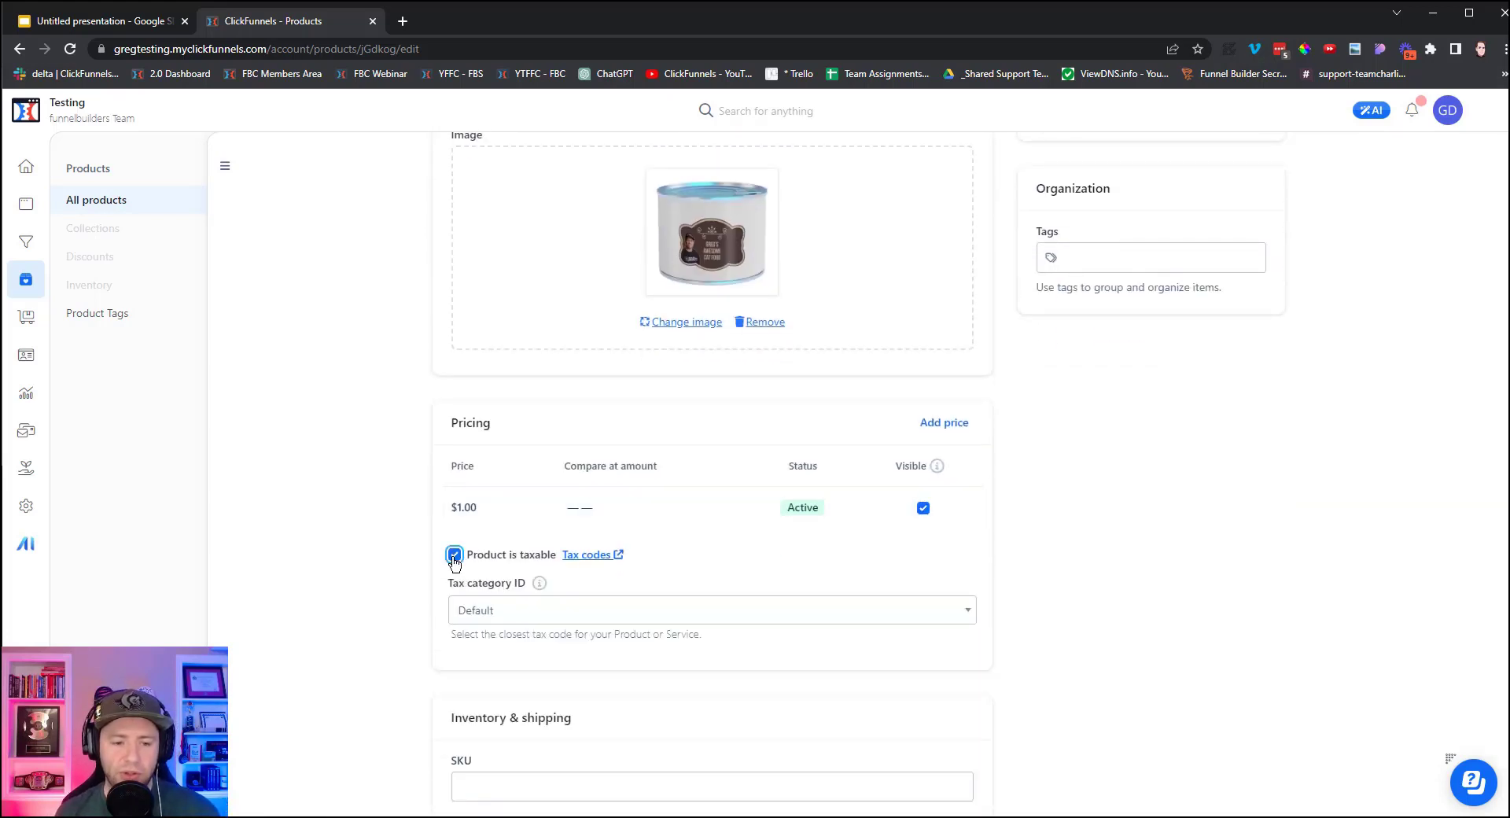
left_click(537, 616)
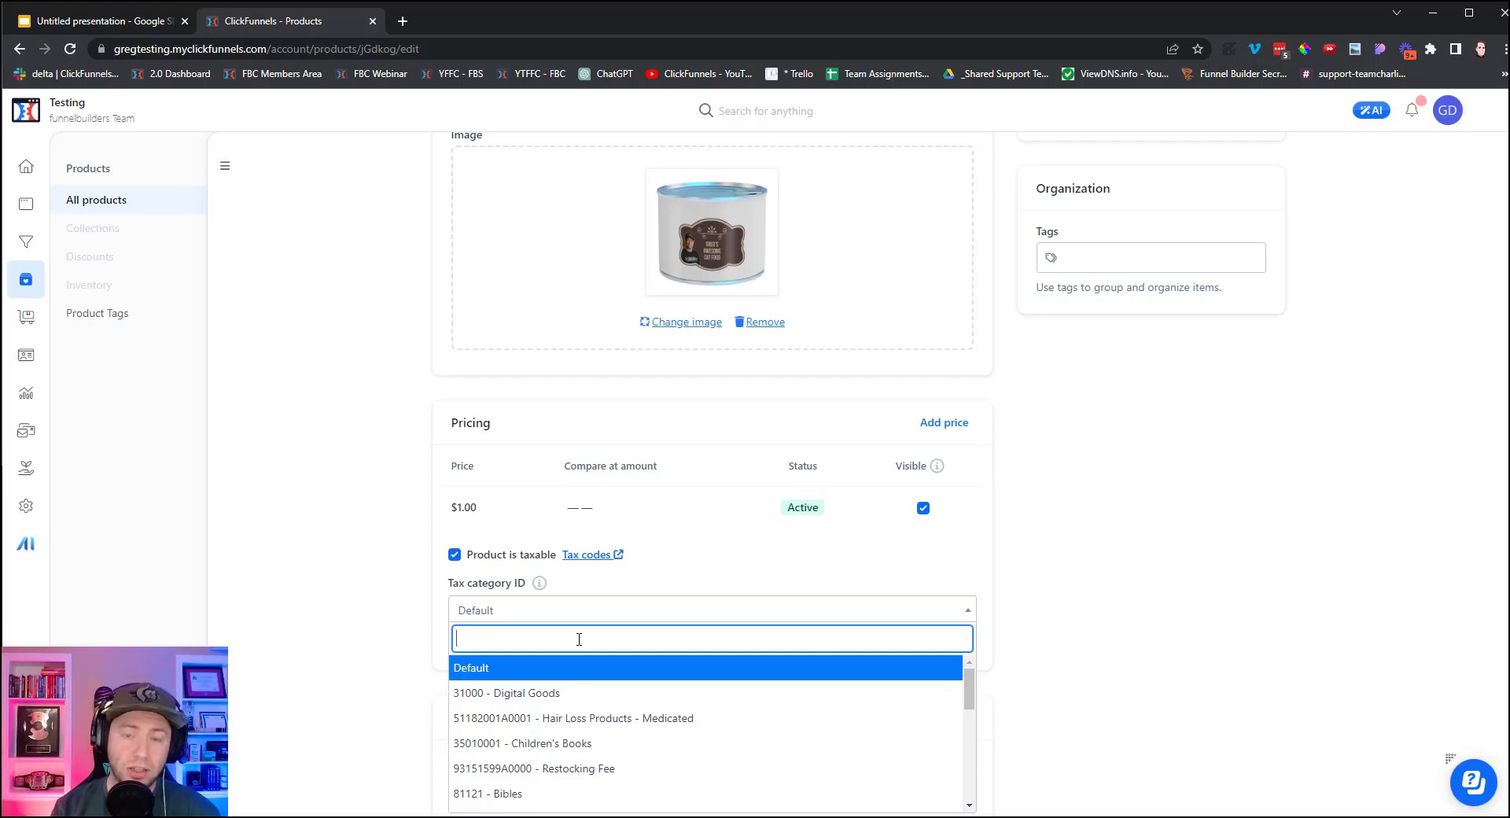
type("food")
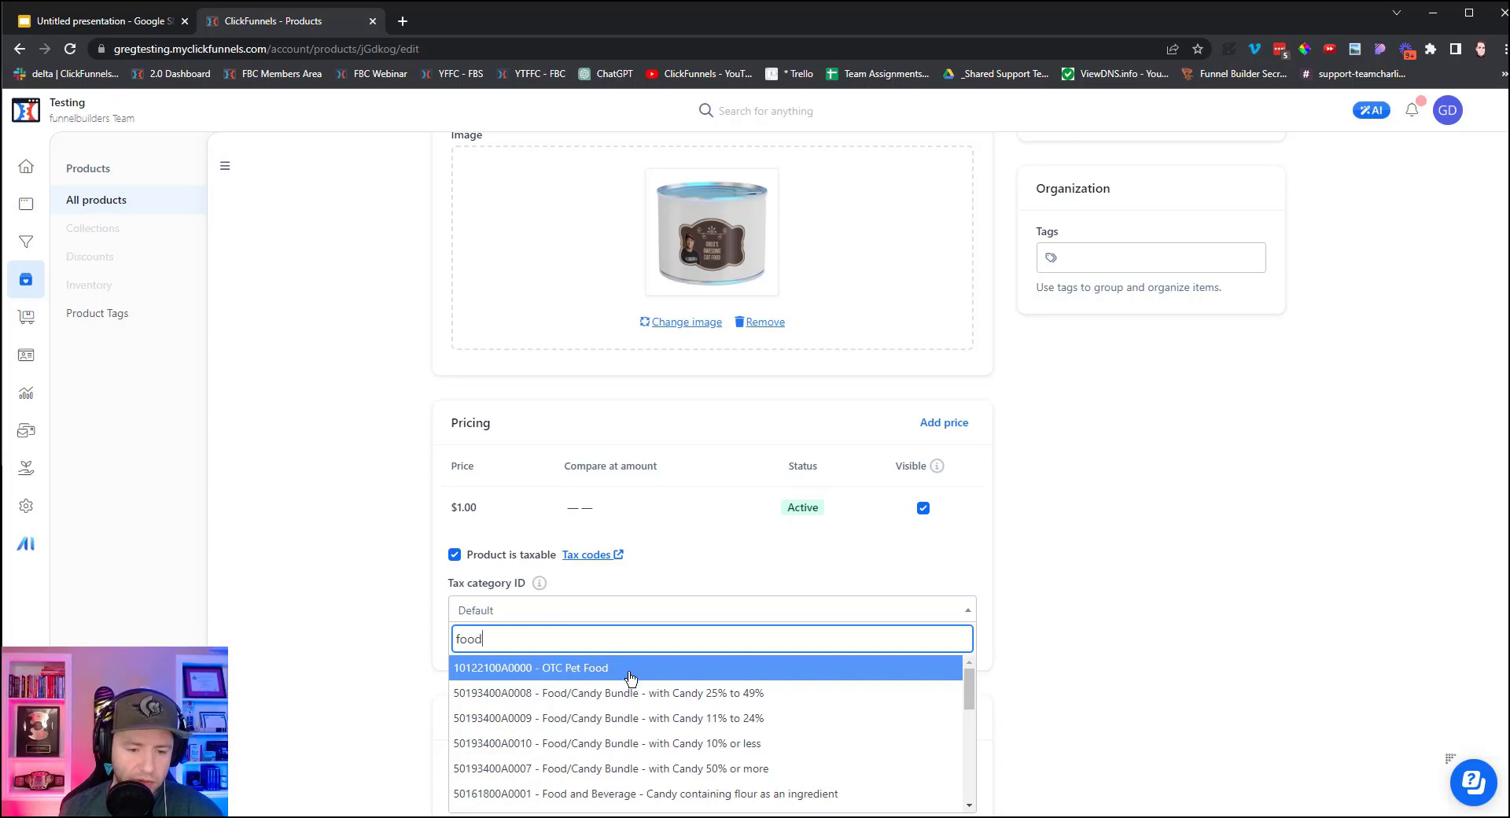
scroll(650, 702, "down", 1)
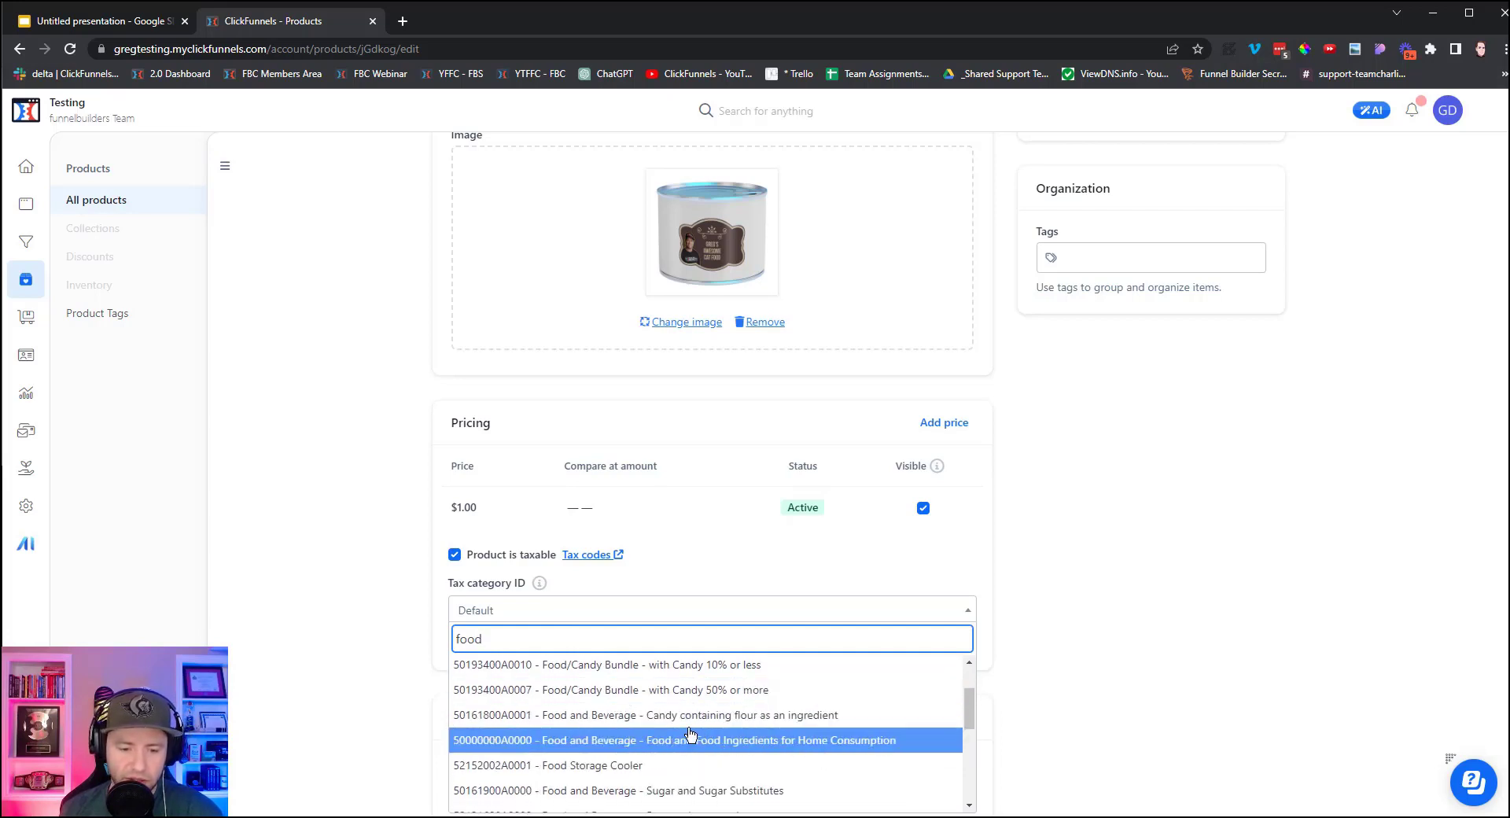
left_click(690, 793)
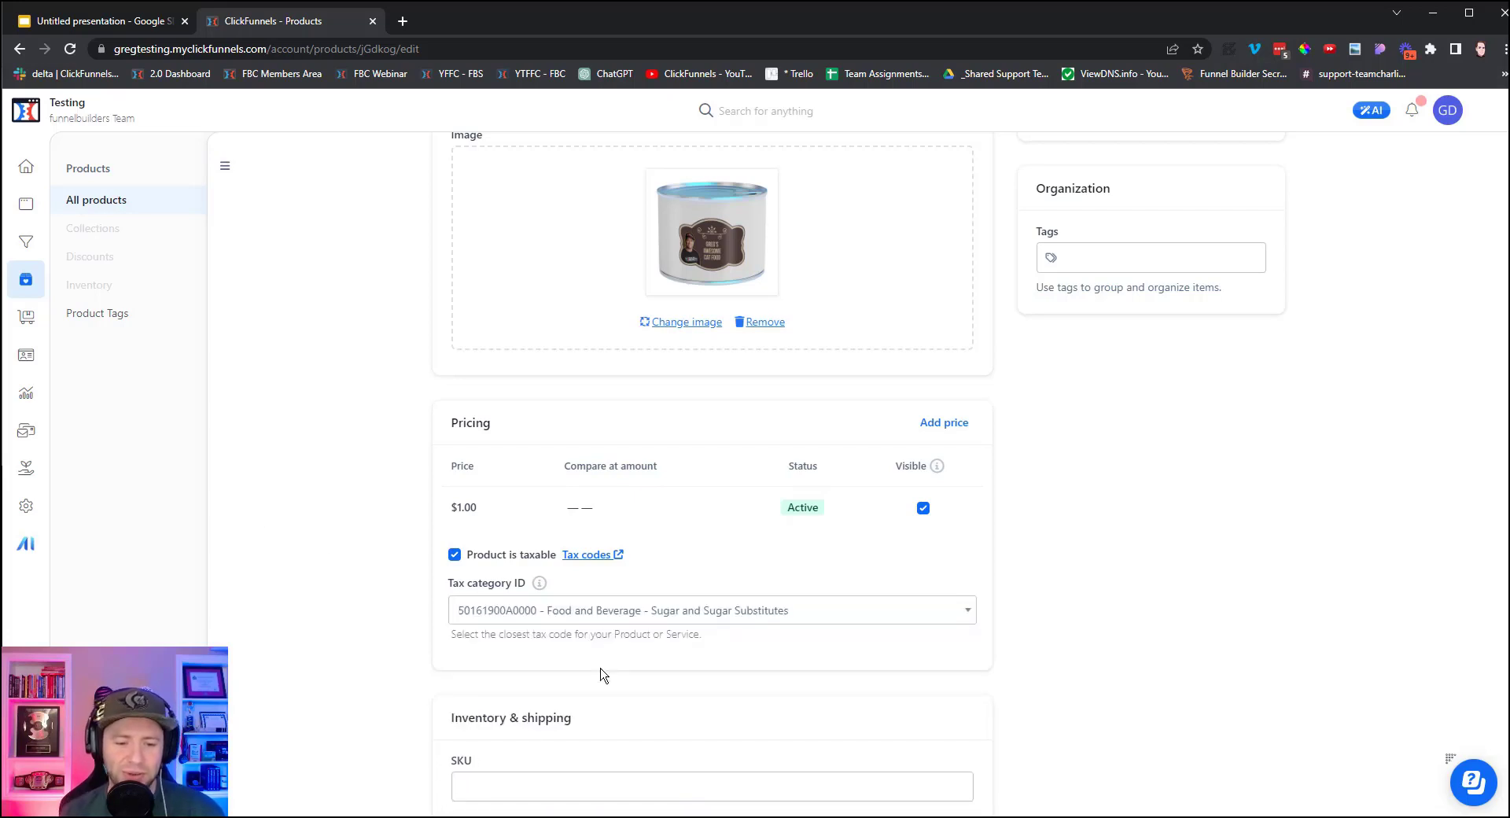
scroll(482, 436, "down", 4)
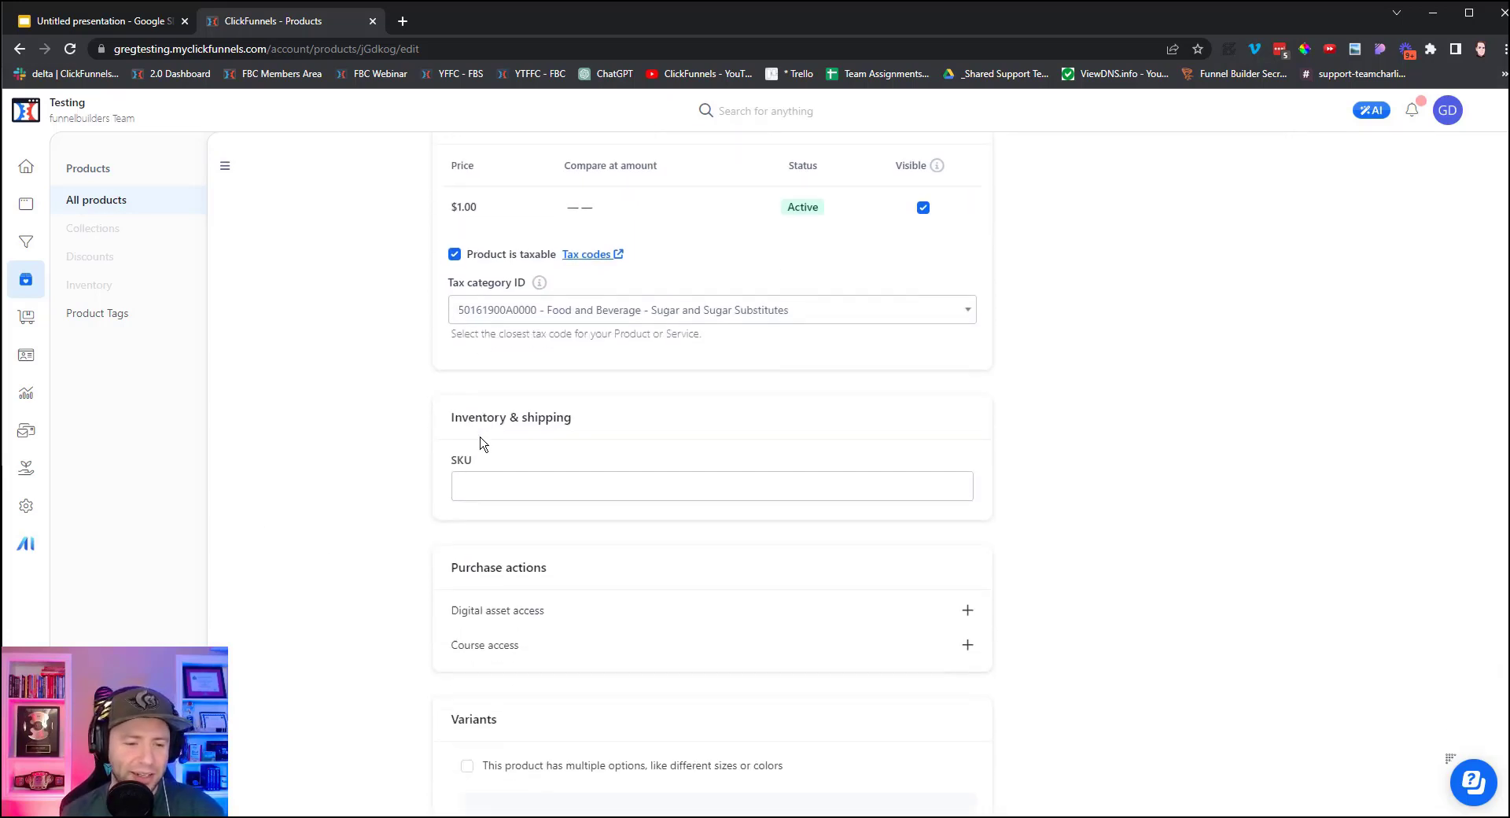
Set the SKU to energy1, leave variants disabled, and save the product.
left_click(566, 472)
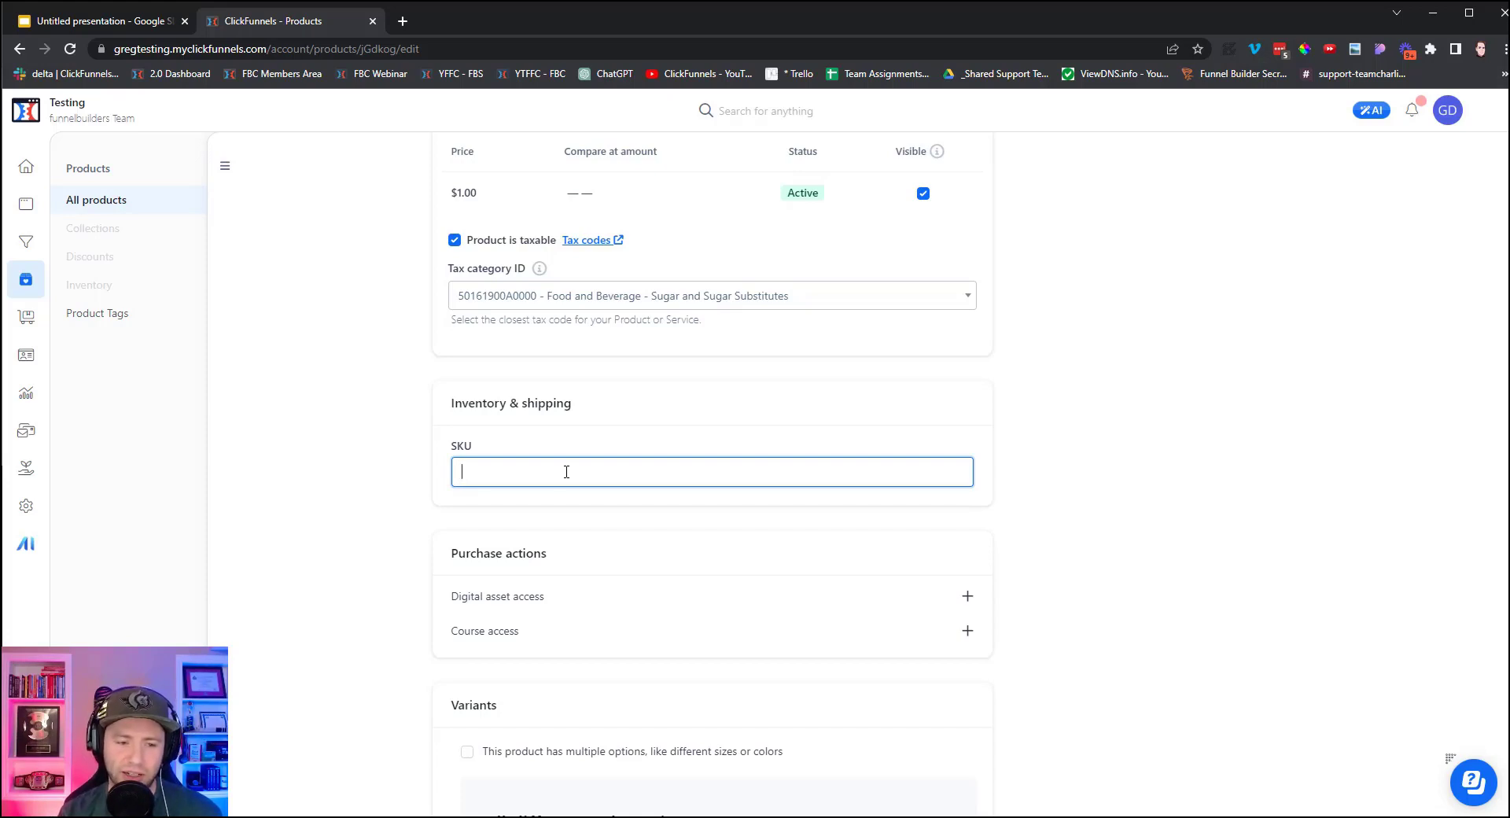
type("energy1")
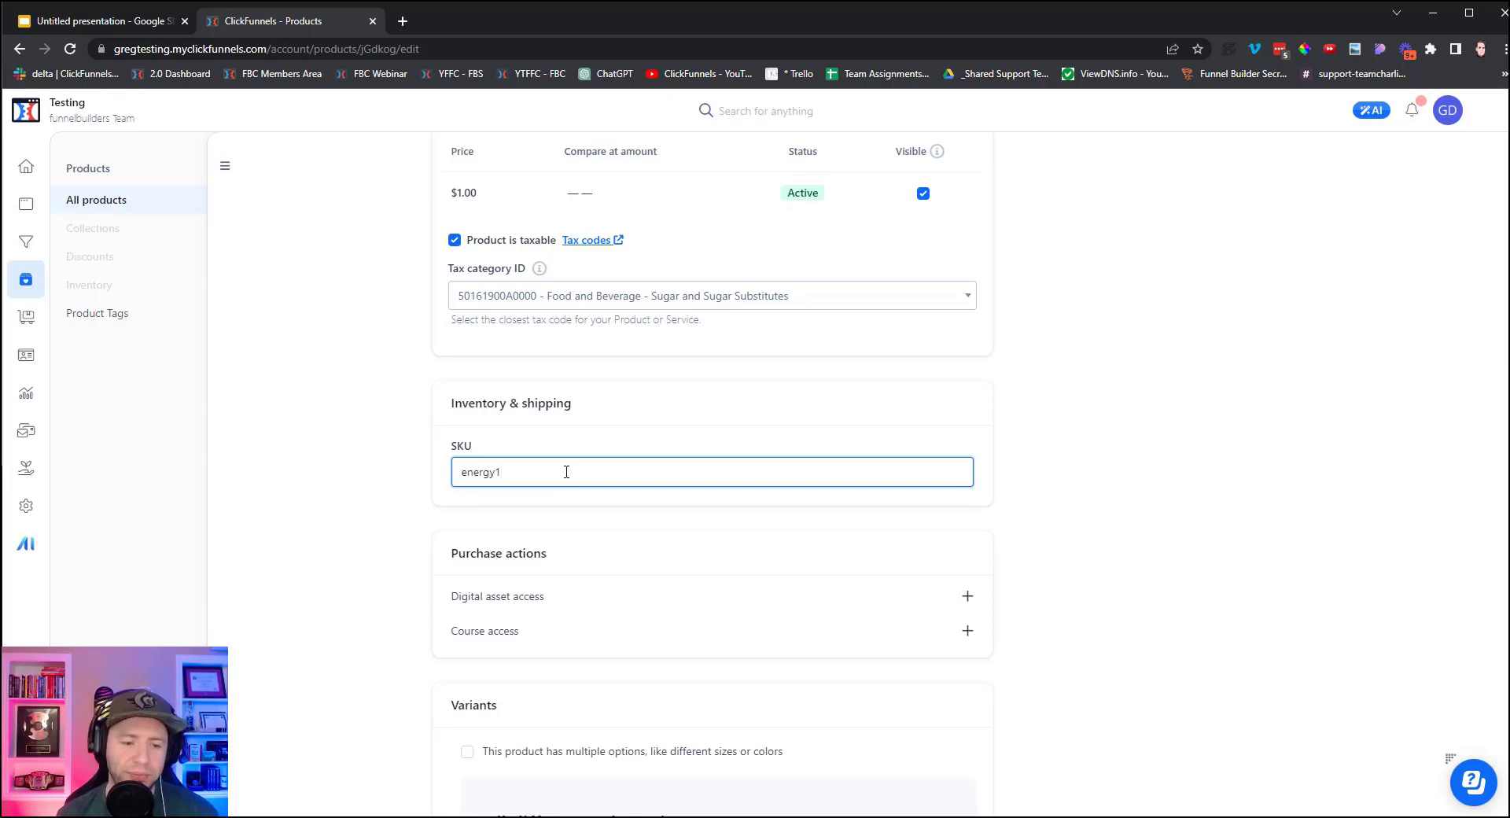
scroll(408, 452, "down", 3)
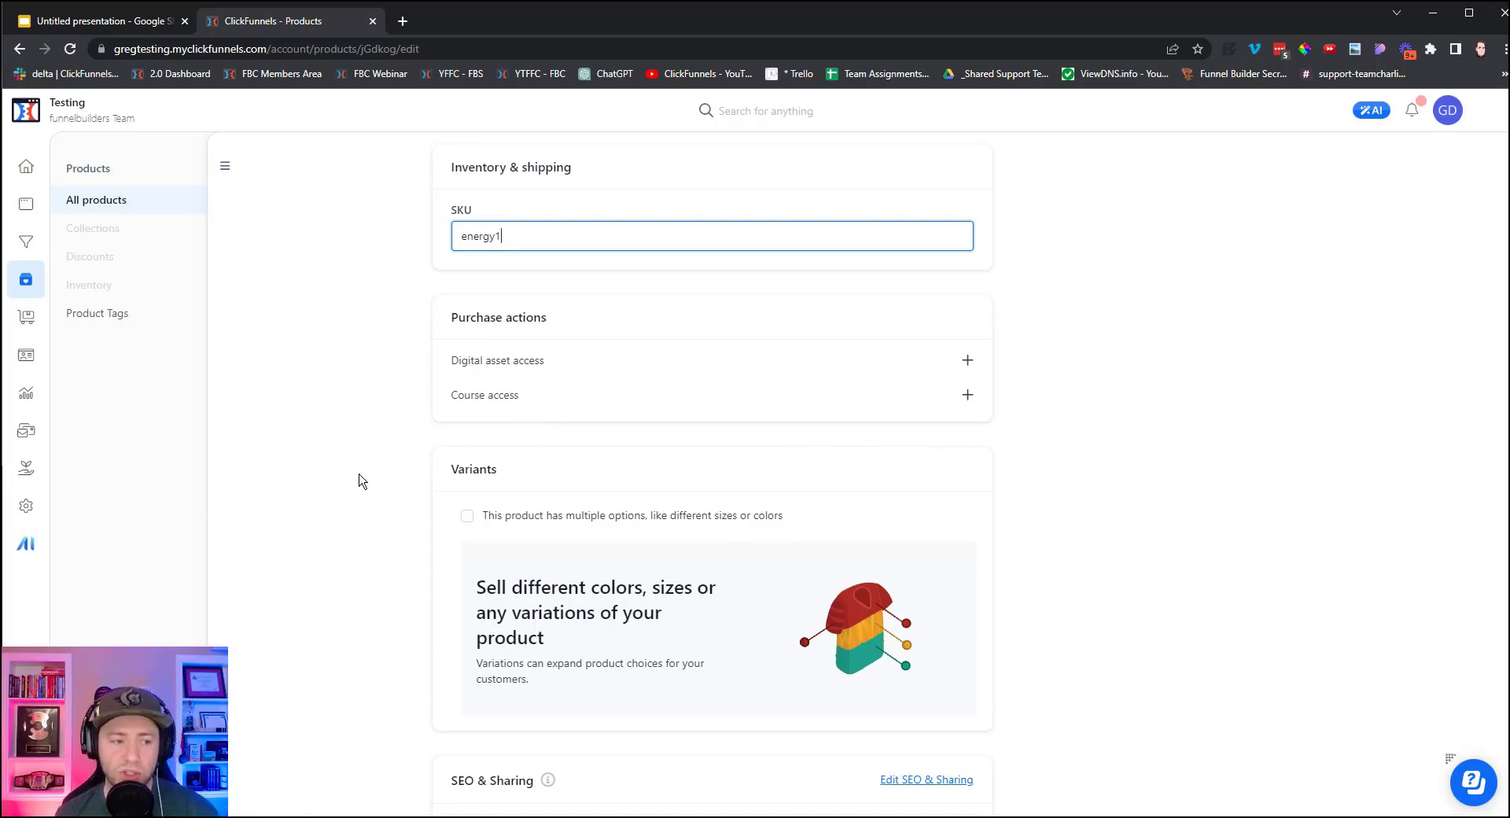
scroll(563, 574, "down", 1)
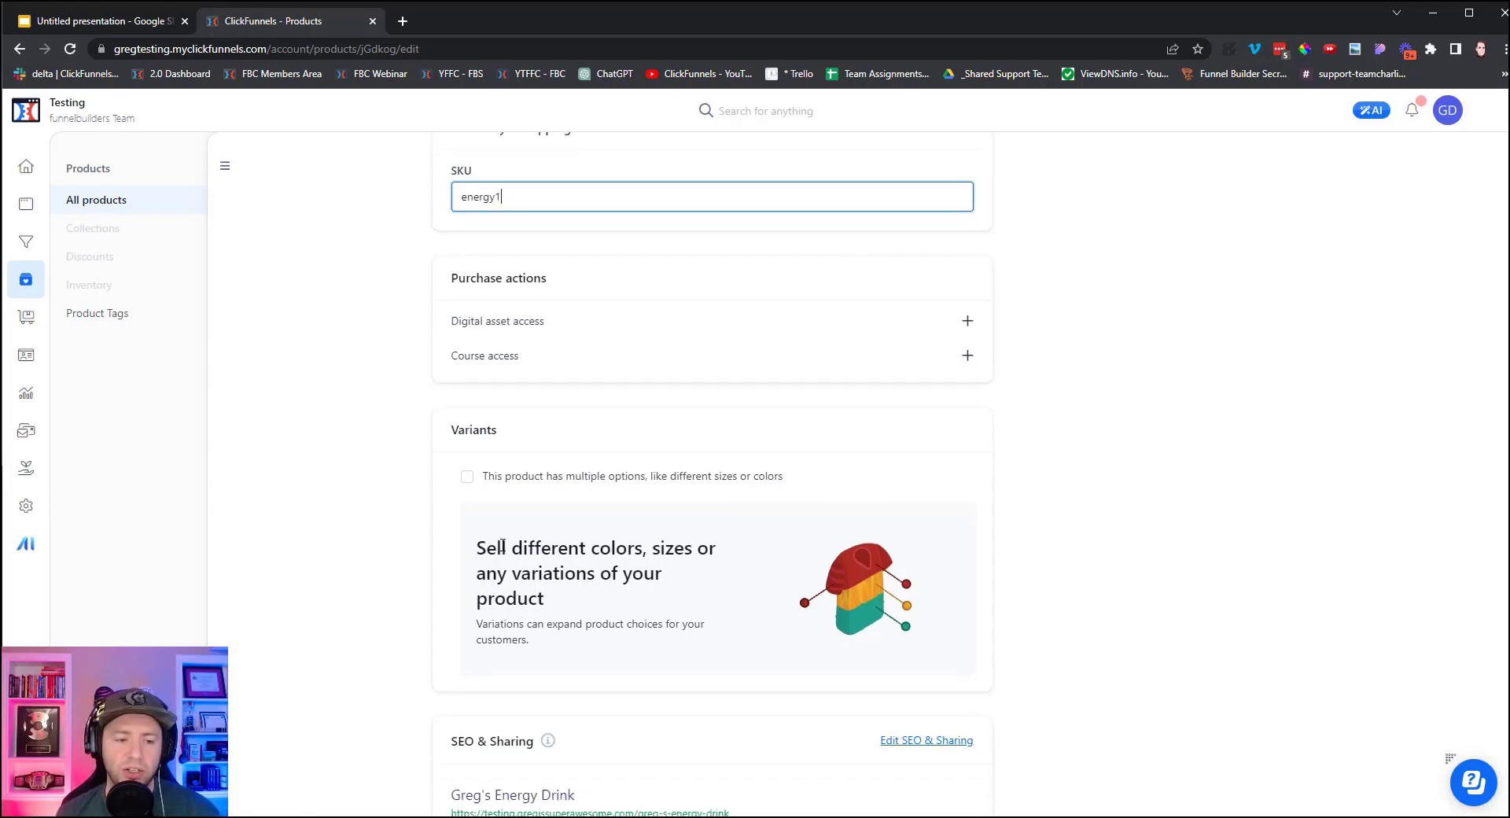
left_click(467, 438)
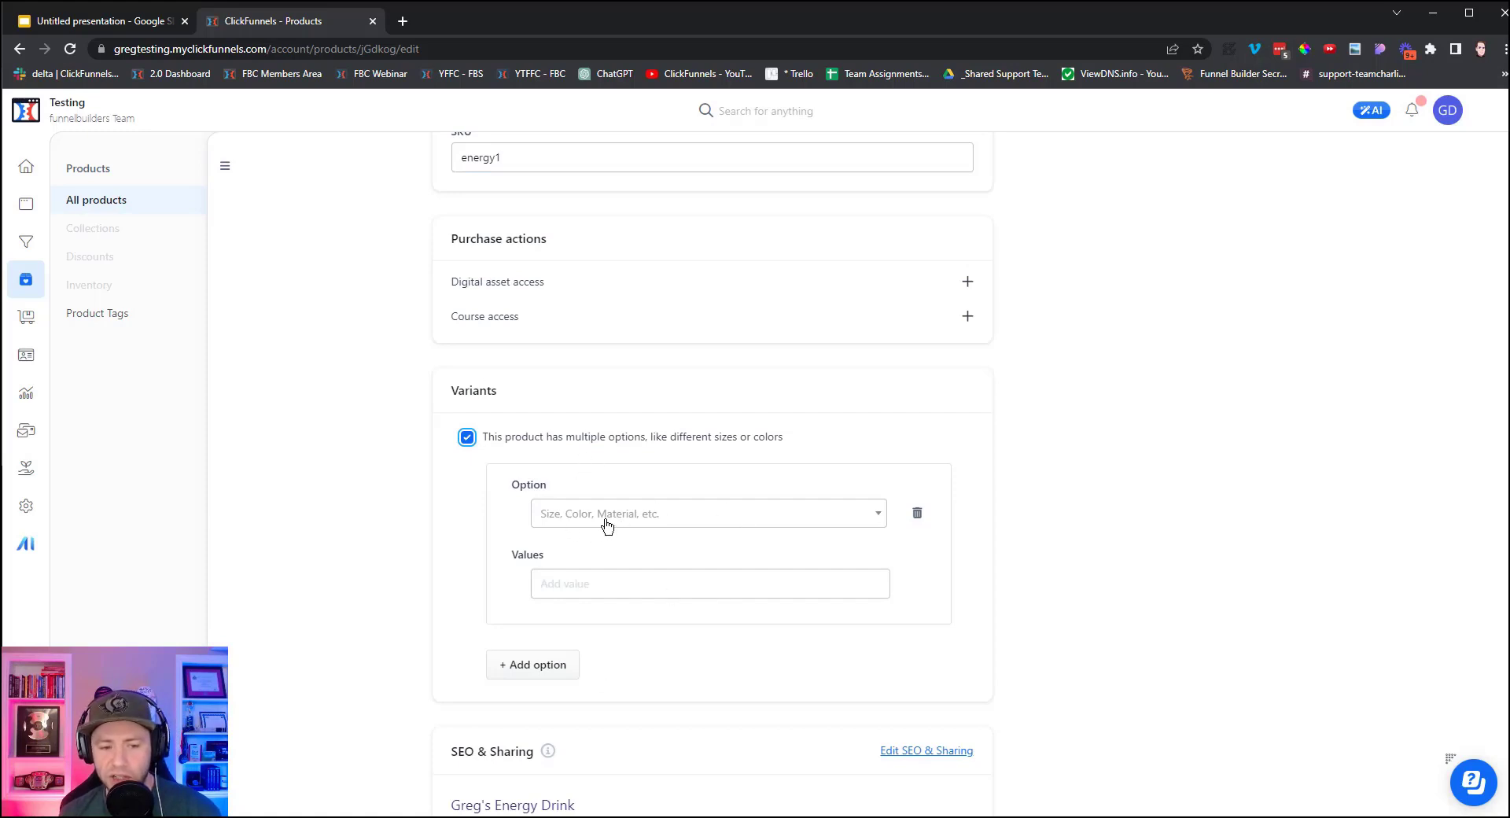
left_click(467, 437)
scroll(352, 456, "down", 1)
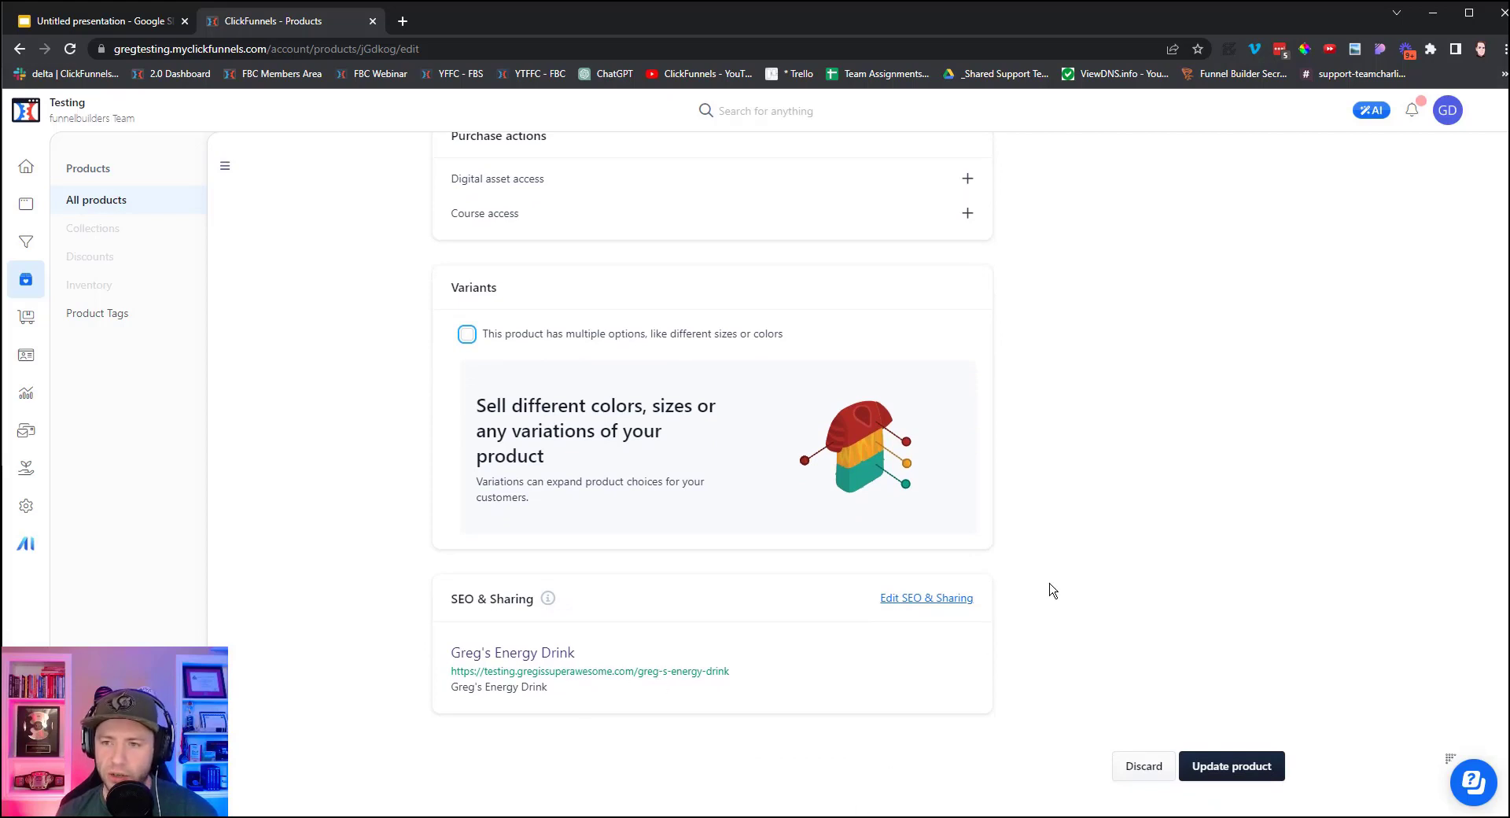
scroll(1062, 578, "up", 12)
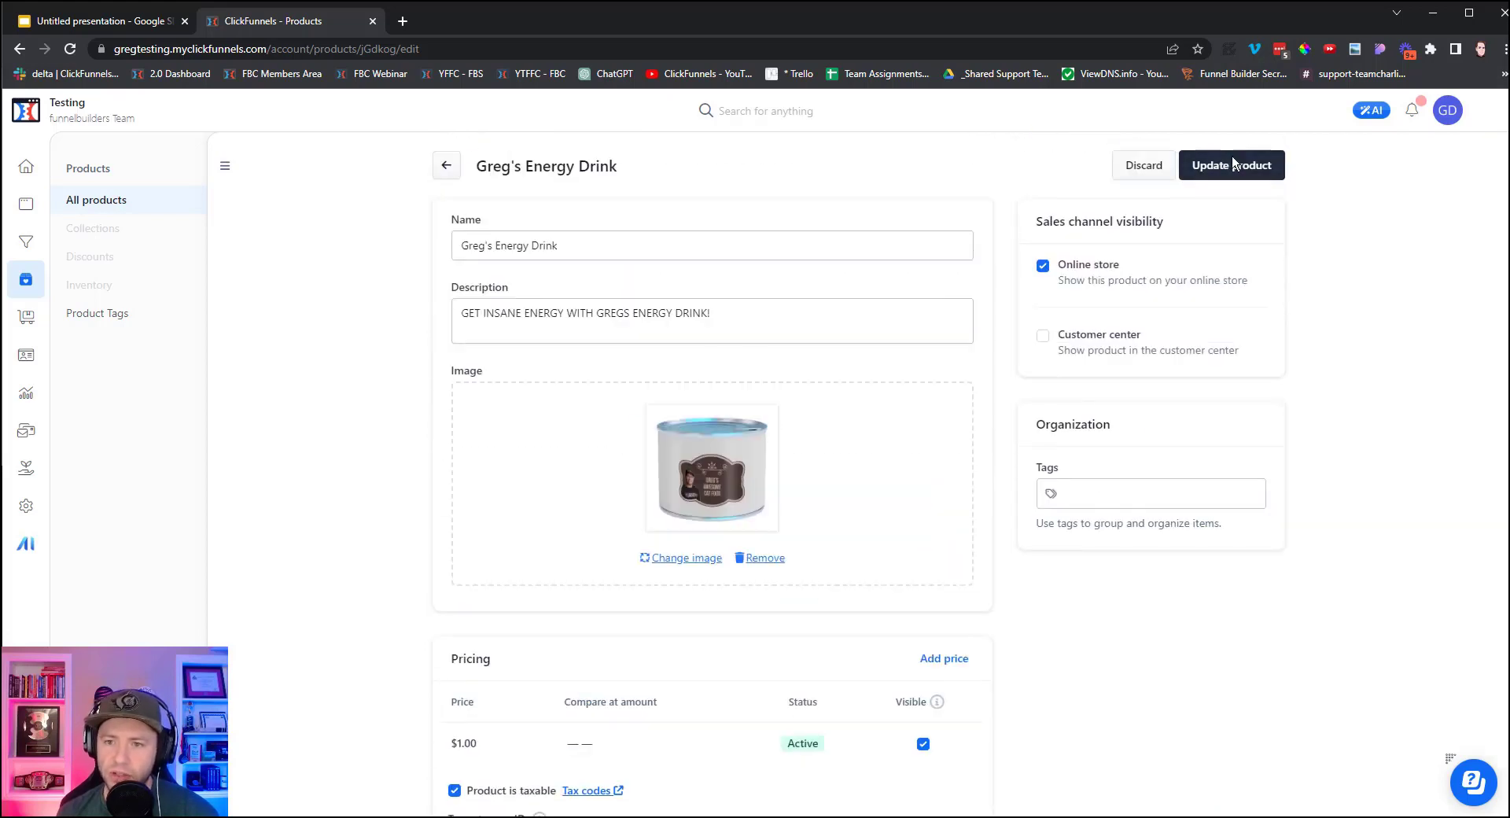
left_click(1236, 165)
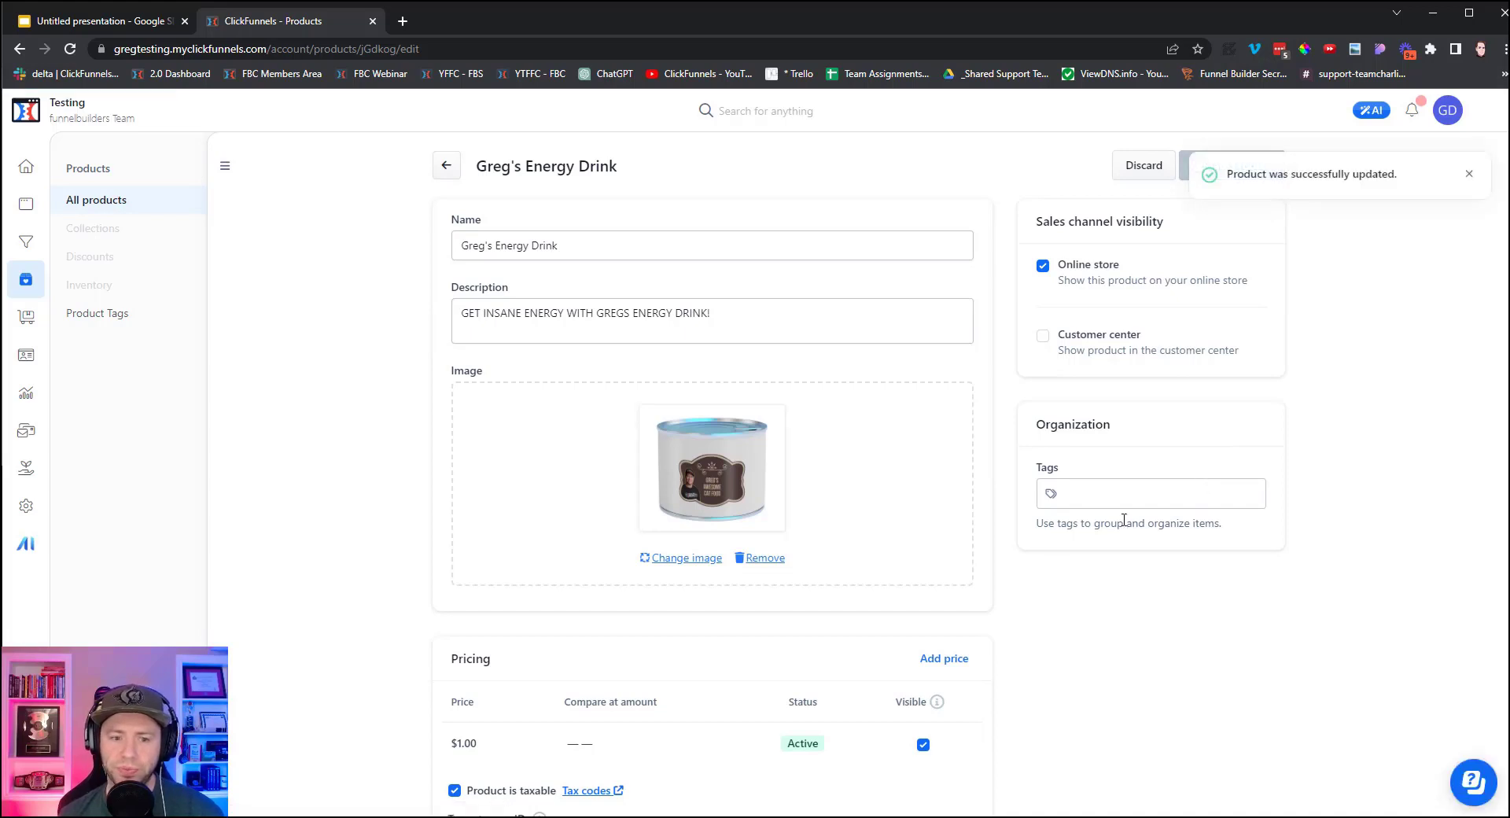
Select the product's storefront URL in the SEO preview and bring up its context menu.
scroll(651, 353, "down", 10)
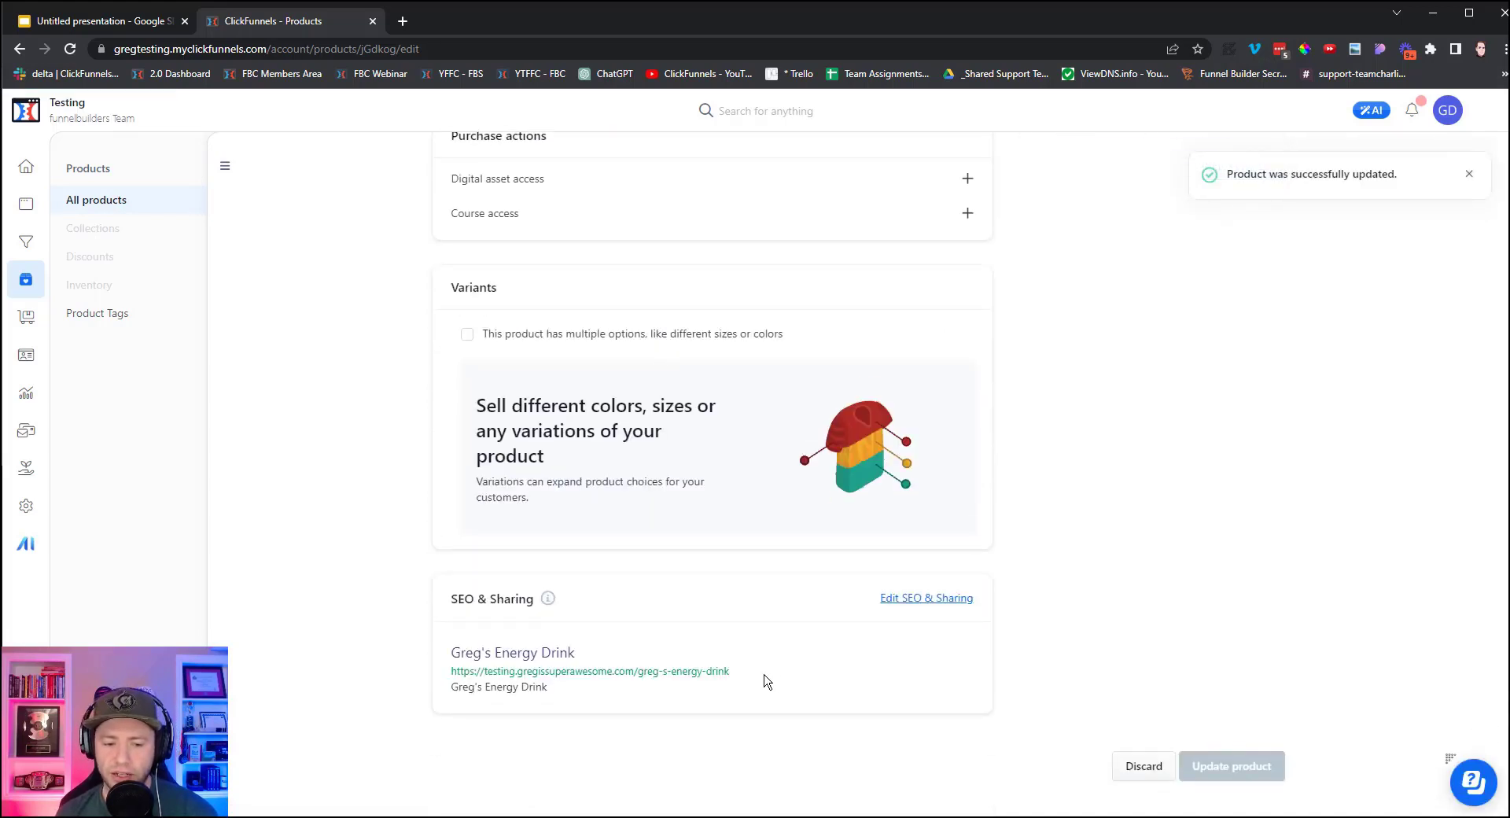
left_click_drag(767, 682, 445, 678)
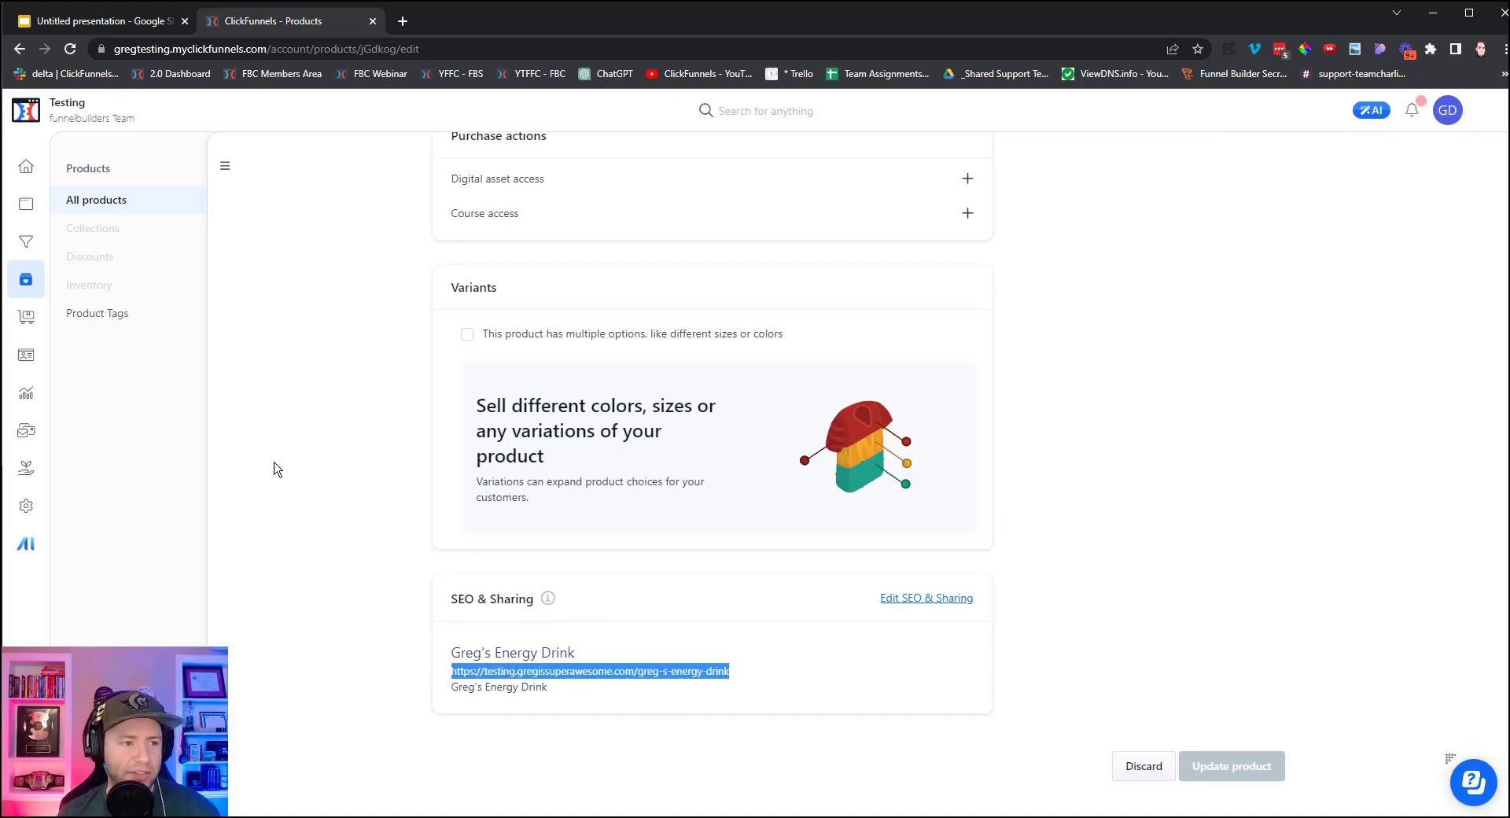
right_click(560, 677)
Open the Energy Drink's live storefront page in a new tab, browse it, then close it.
left_click(684, 725)
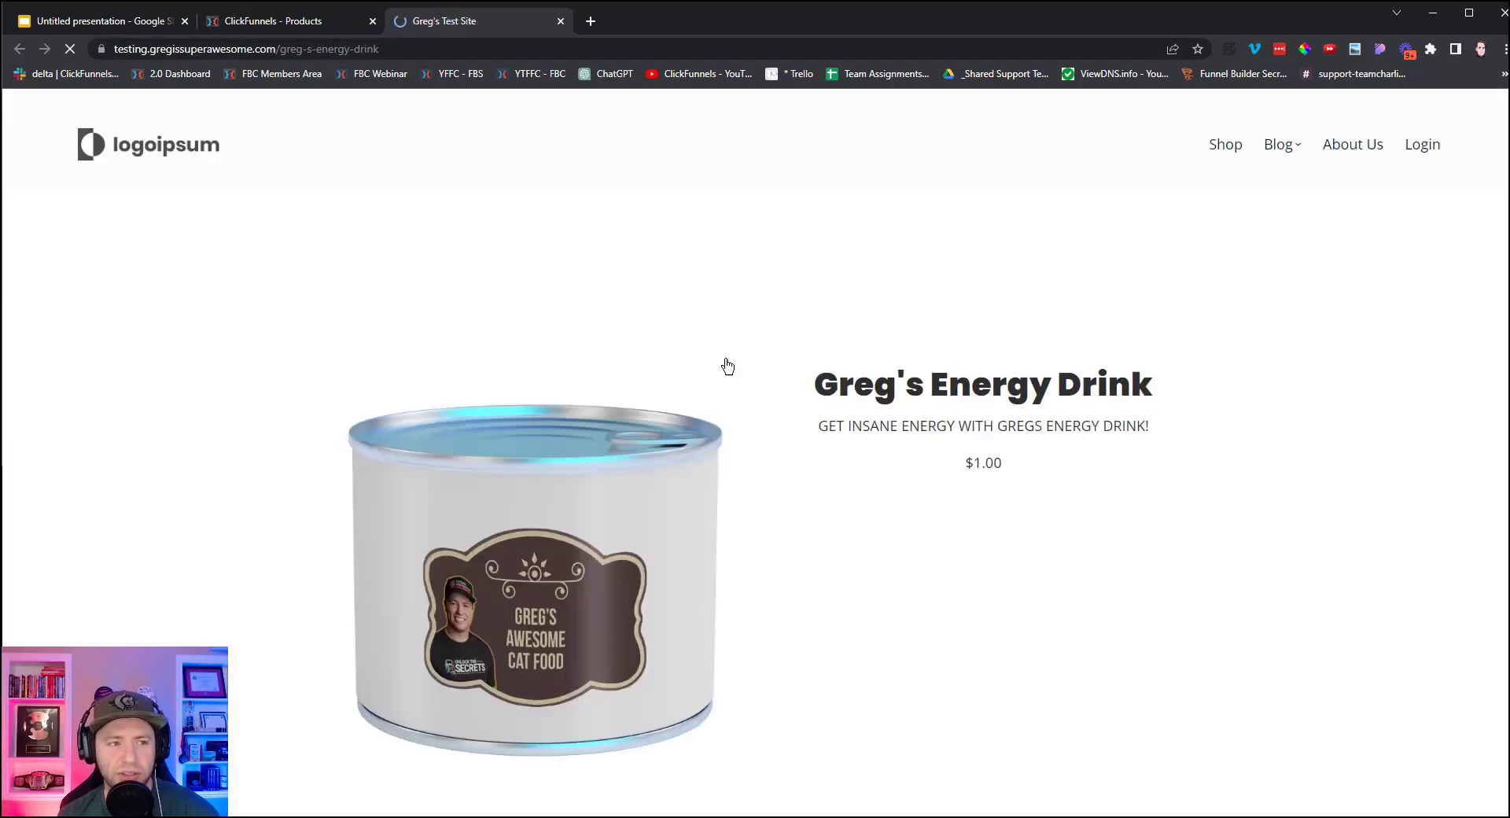
scroll(727, 366, "down", 7)
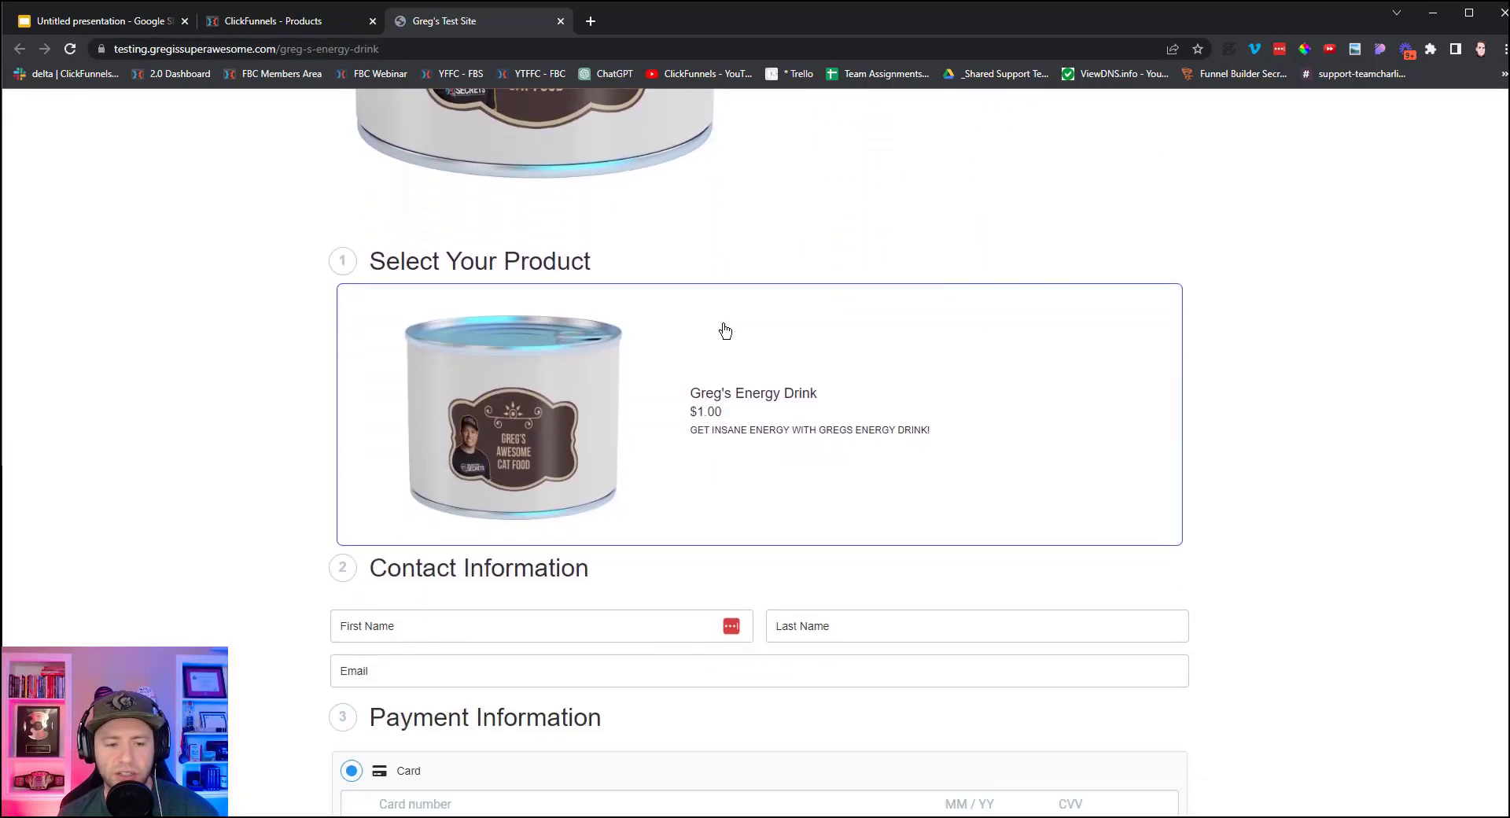
scroll(725, 331, "down", 10)
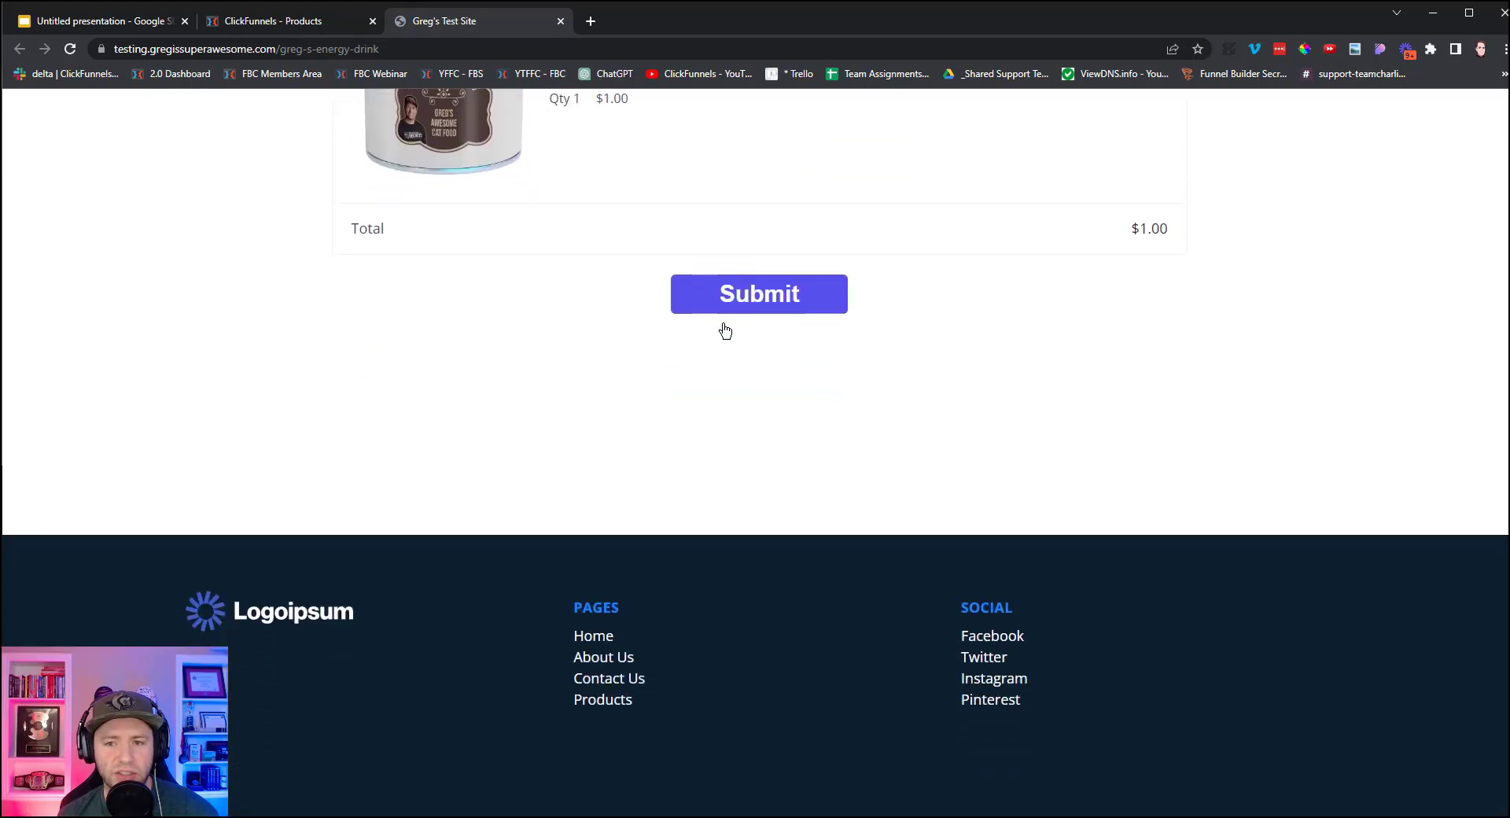
scroll(725, 330, "up", 15)
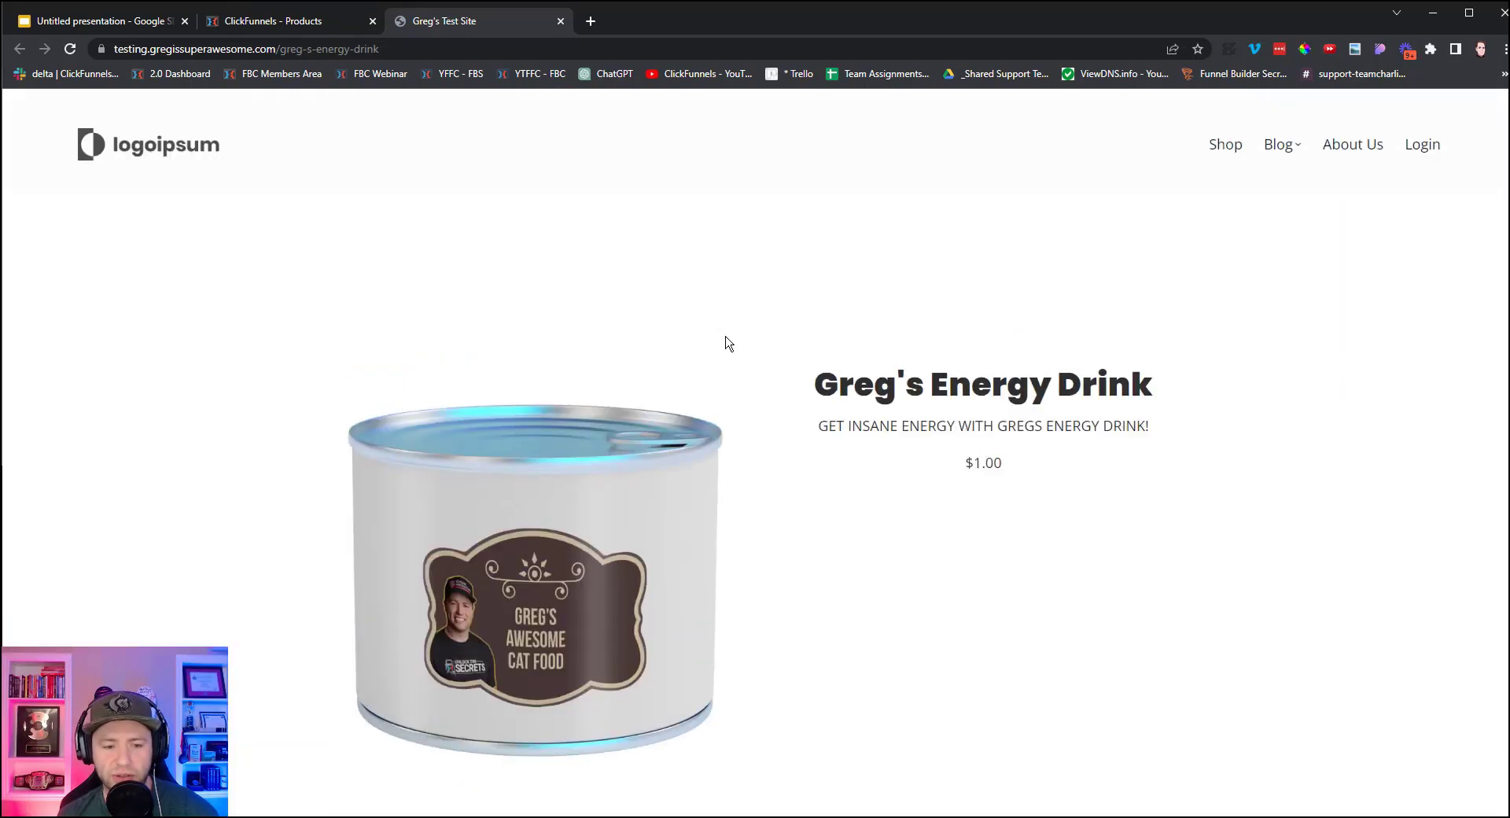
scroll(865, 409, "down", 2)
scroll(832, 511, "down", 12)
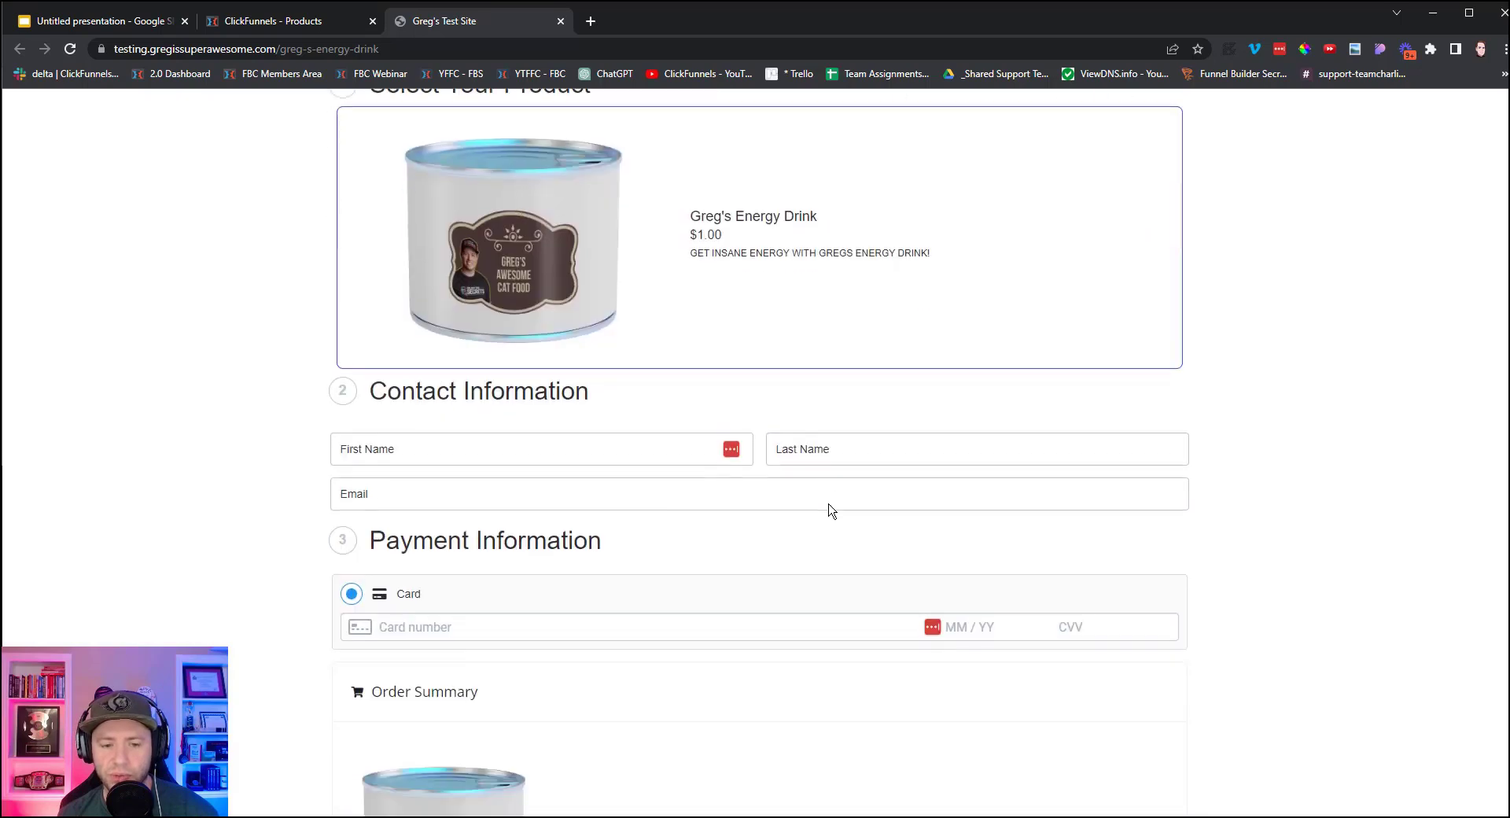
scroll(831, 511, "up", 12)
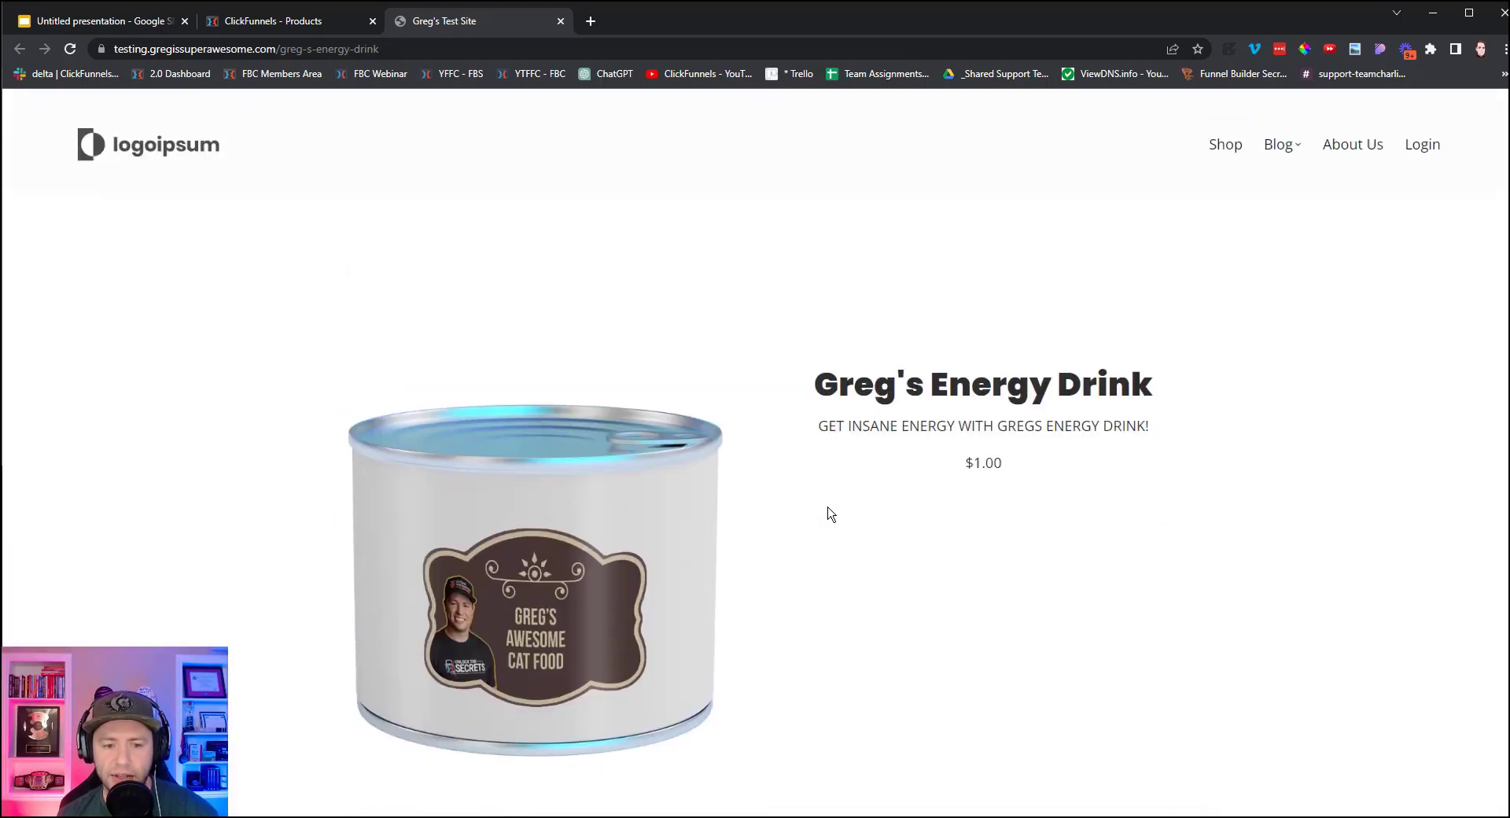
left_click(562, 22)
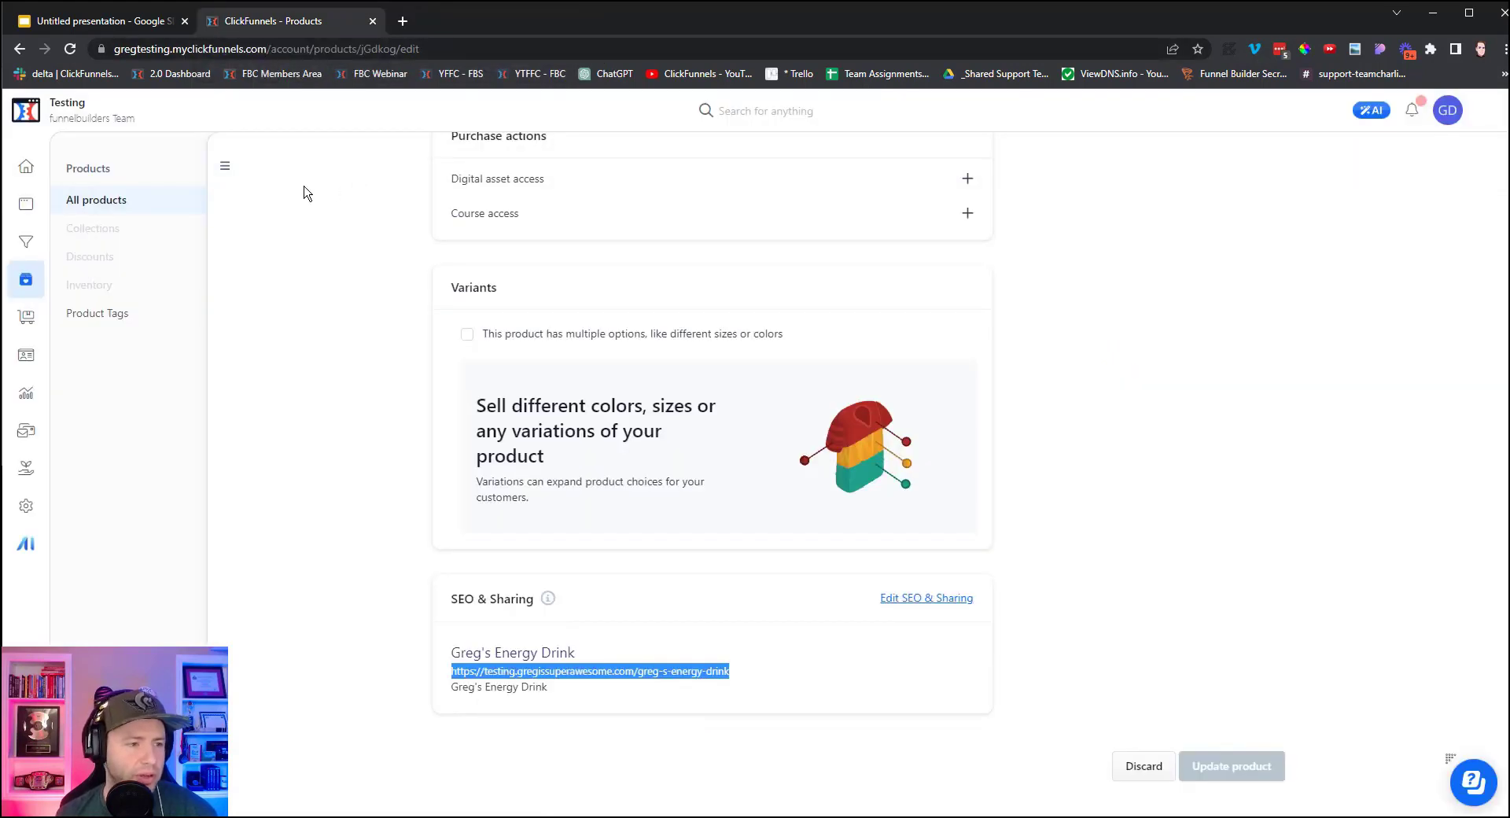
Go to the site's Pages list and show the Theme pages.
left_click(23, 213)
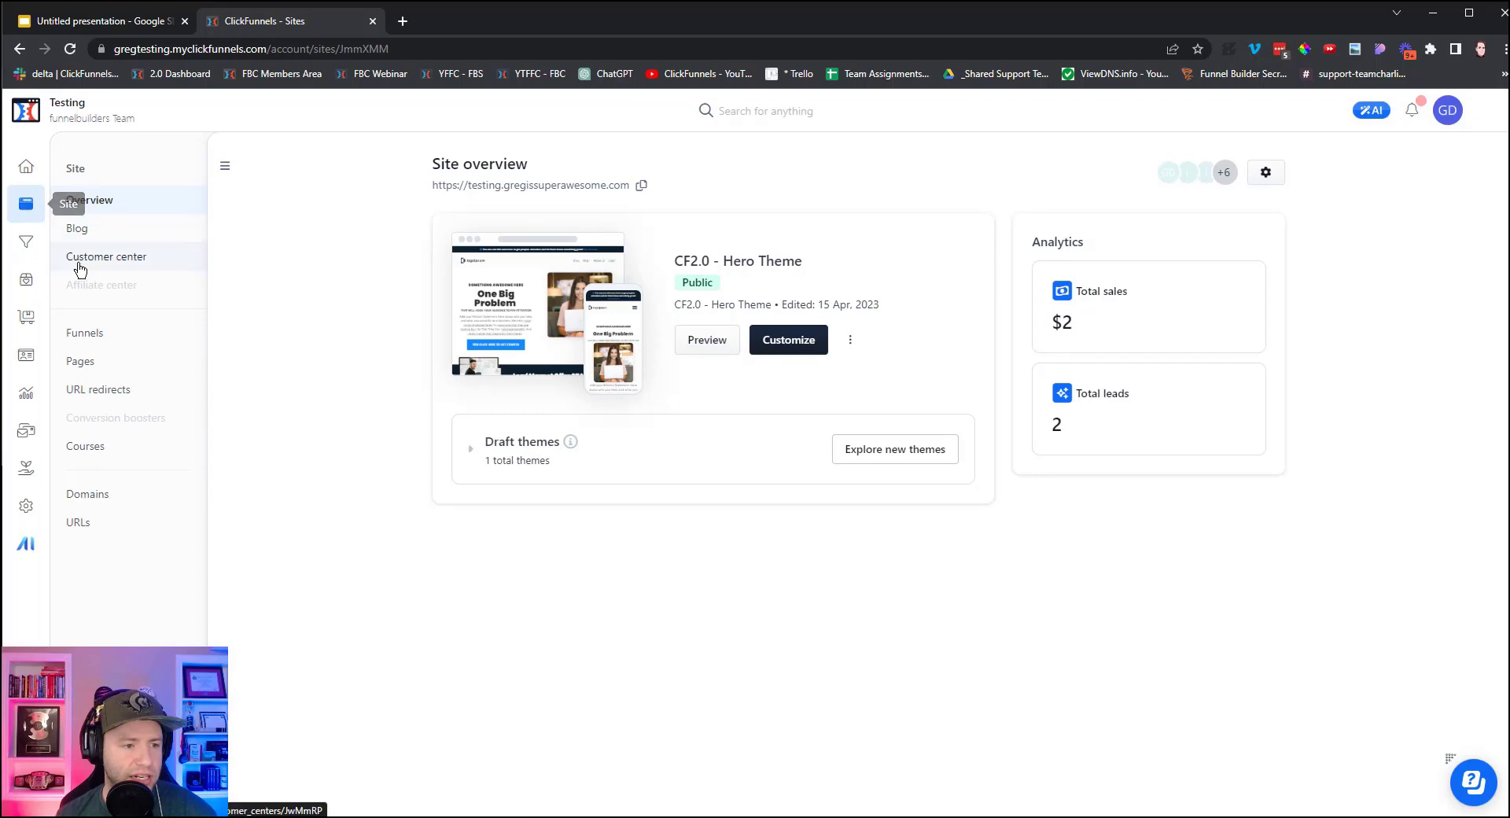
left_click(94, 363)
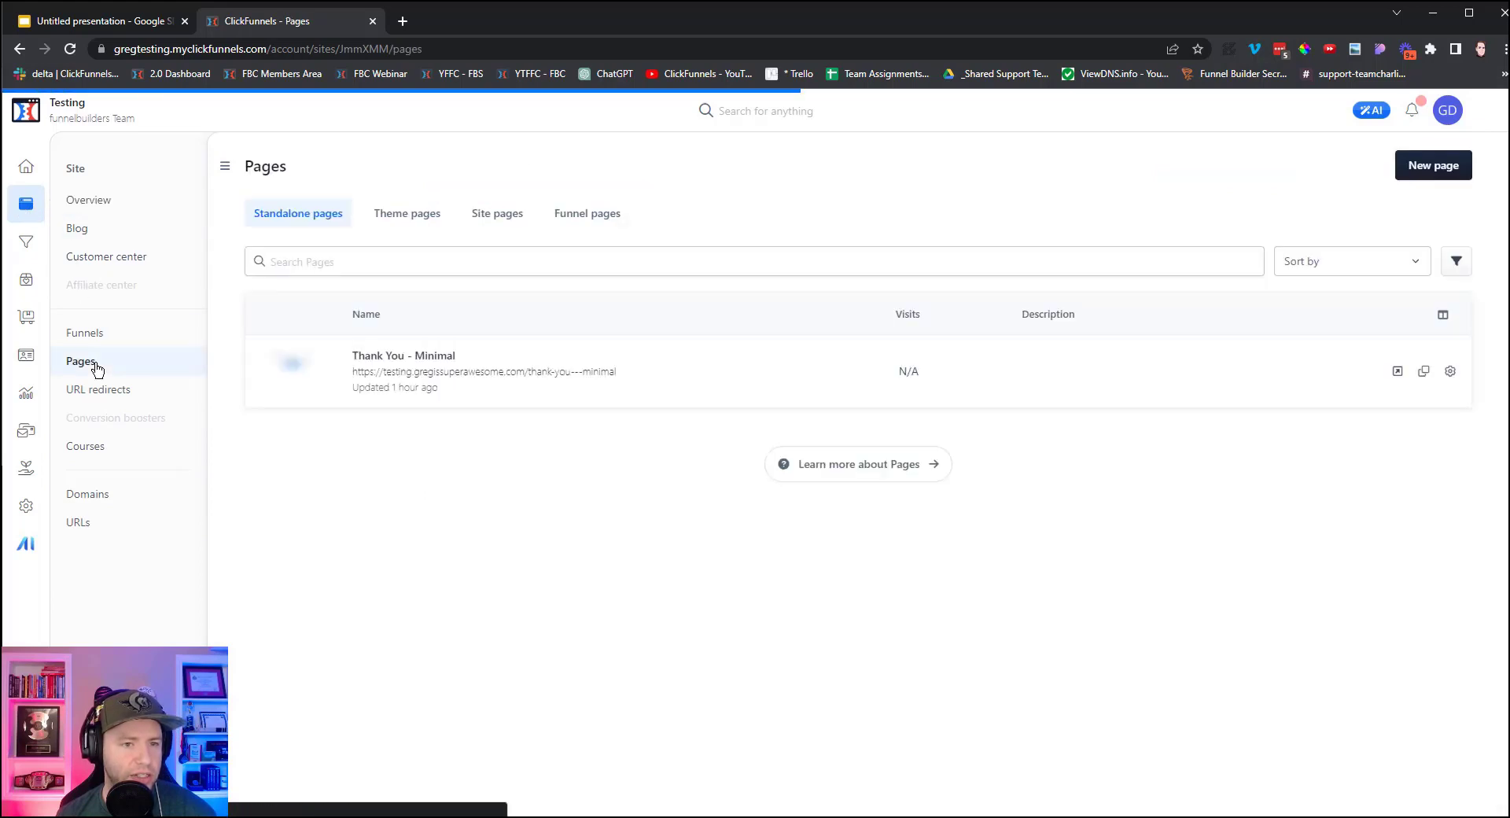
left_click(417, 213)
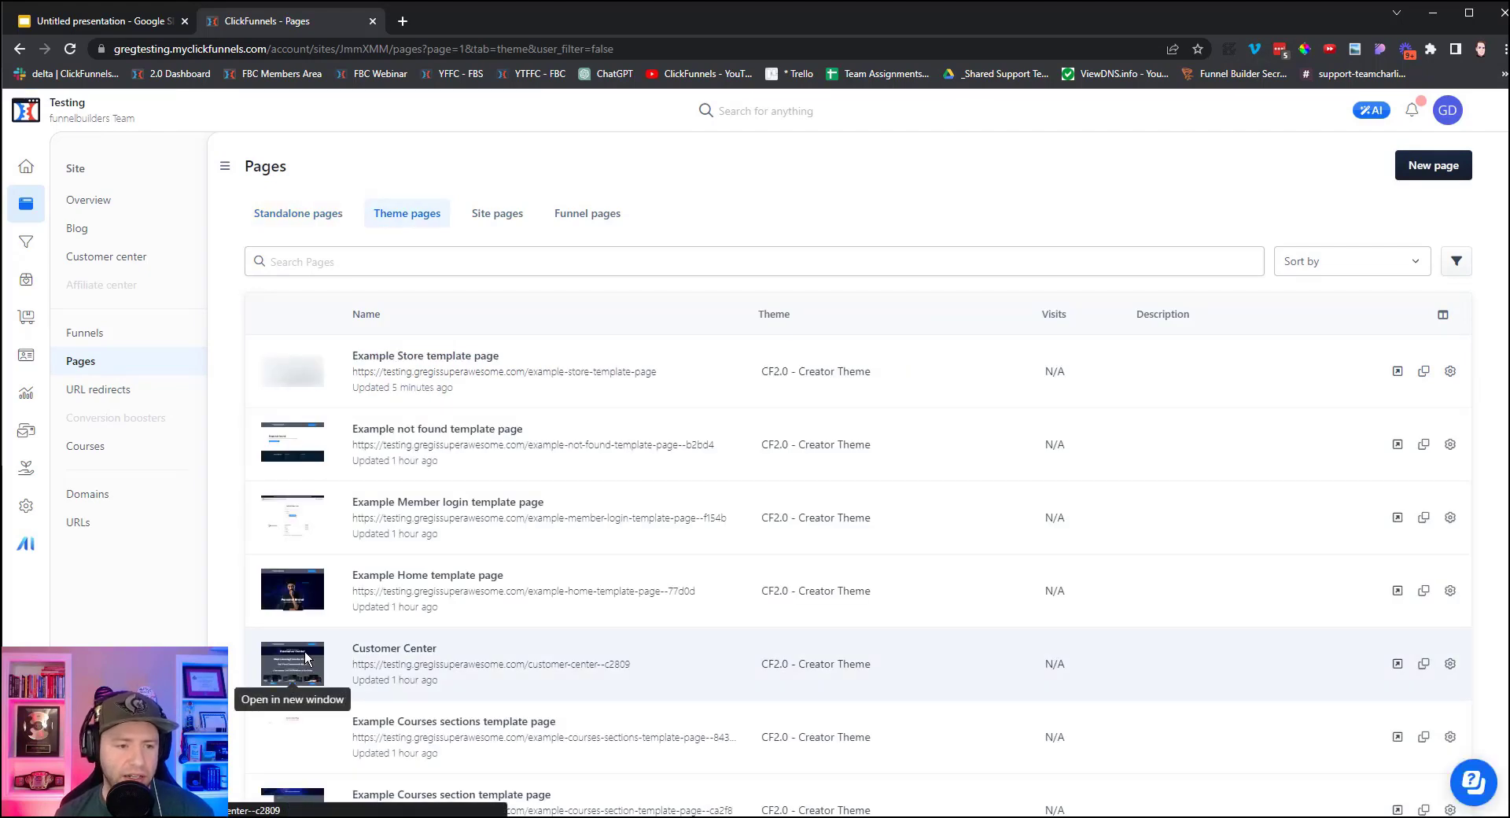
Scroll down to Example Product Page and open it in the page editor.
mouse_move(340, 702)
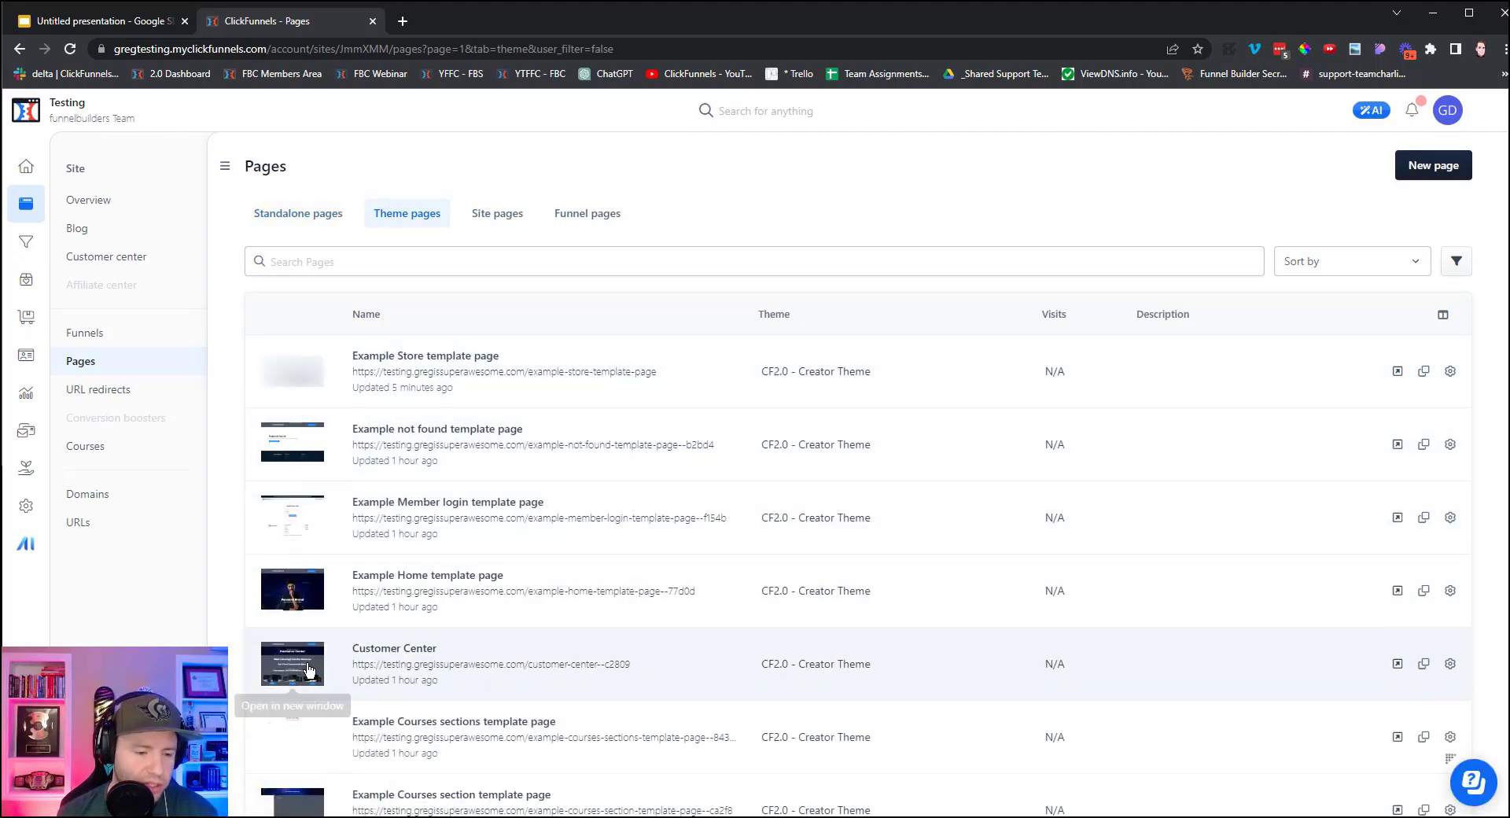
scroll(310, 667, "down", 2)
scroll(309, 669, "down", 3)
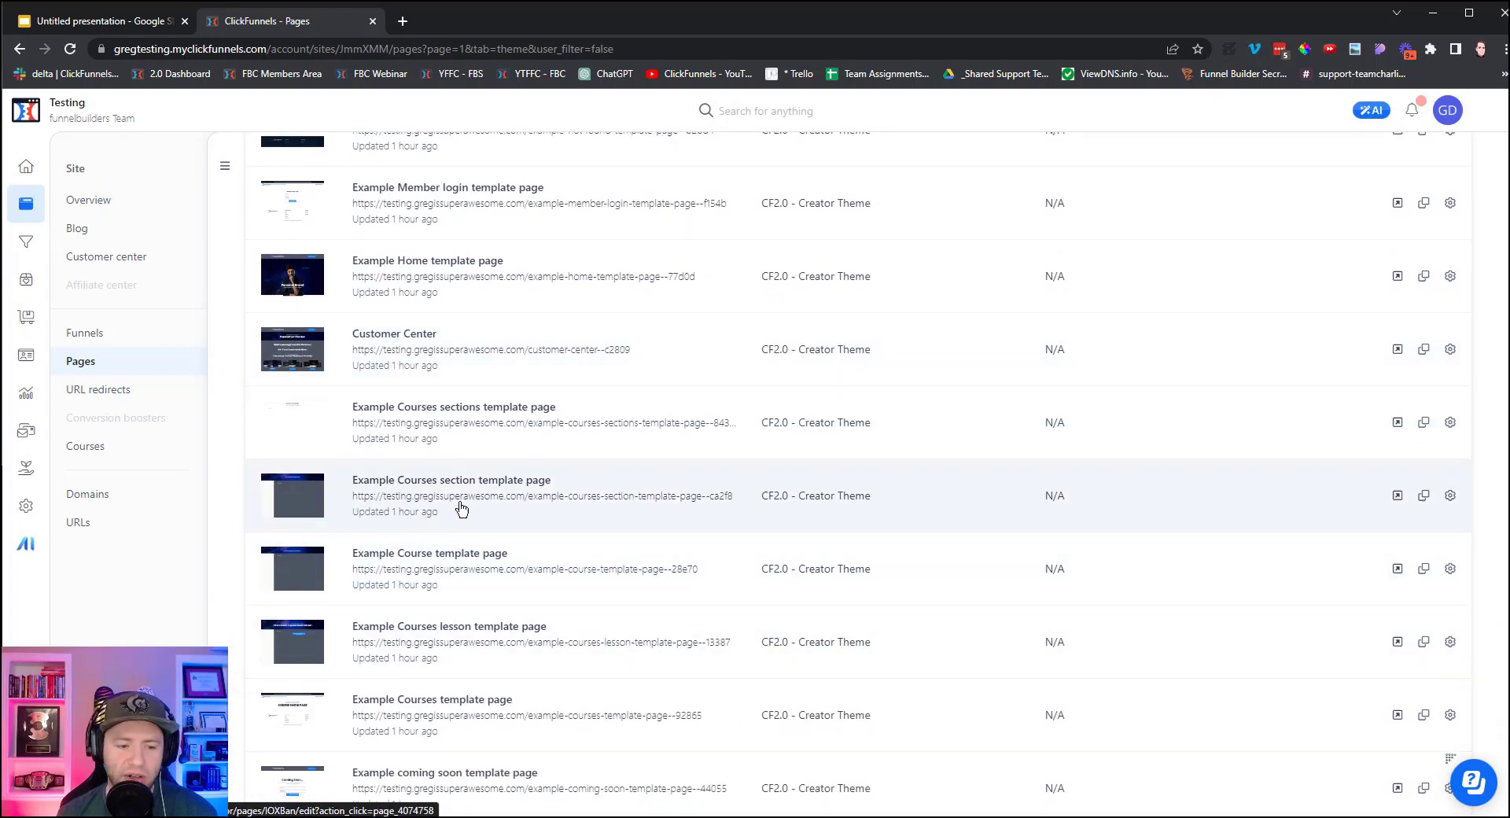
scroll(417, 590, "down", 2)
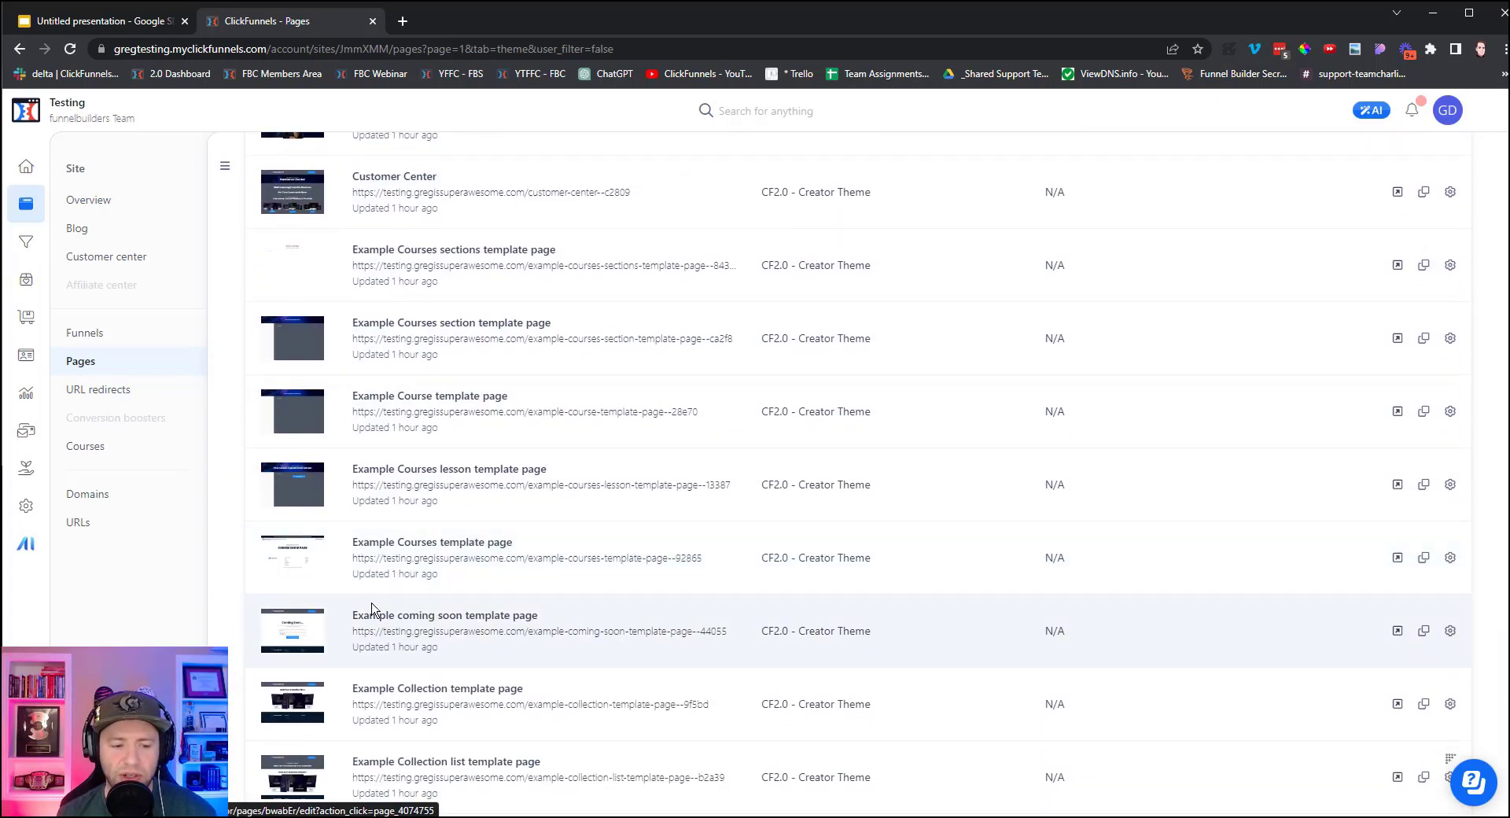
scroll(456, 696, "down", 1)
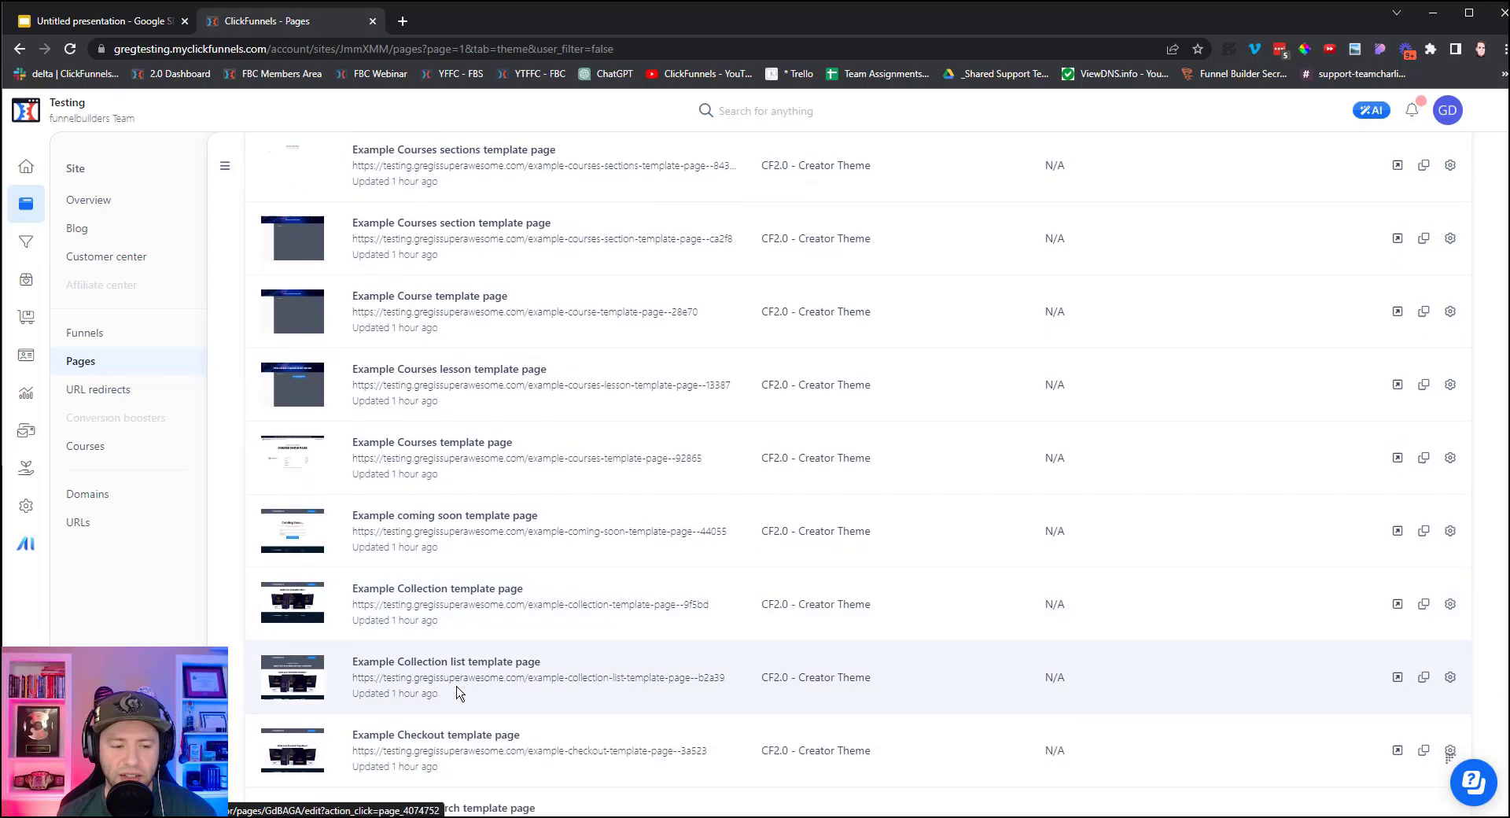
scroll(459, 692, "down", 1)
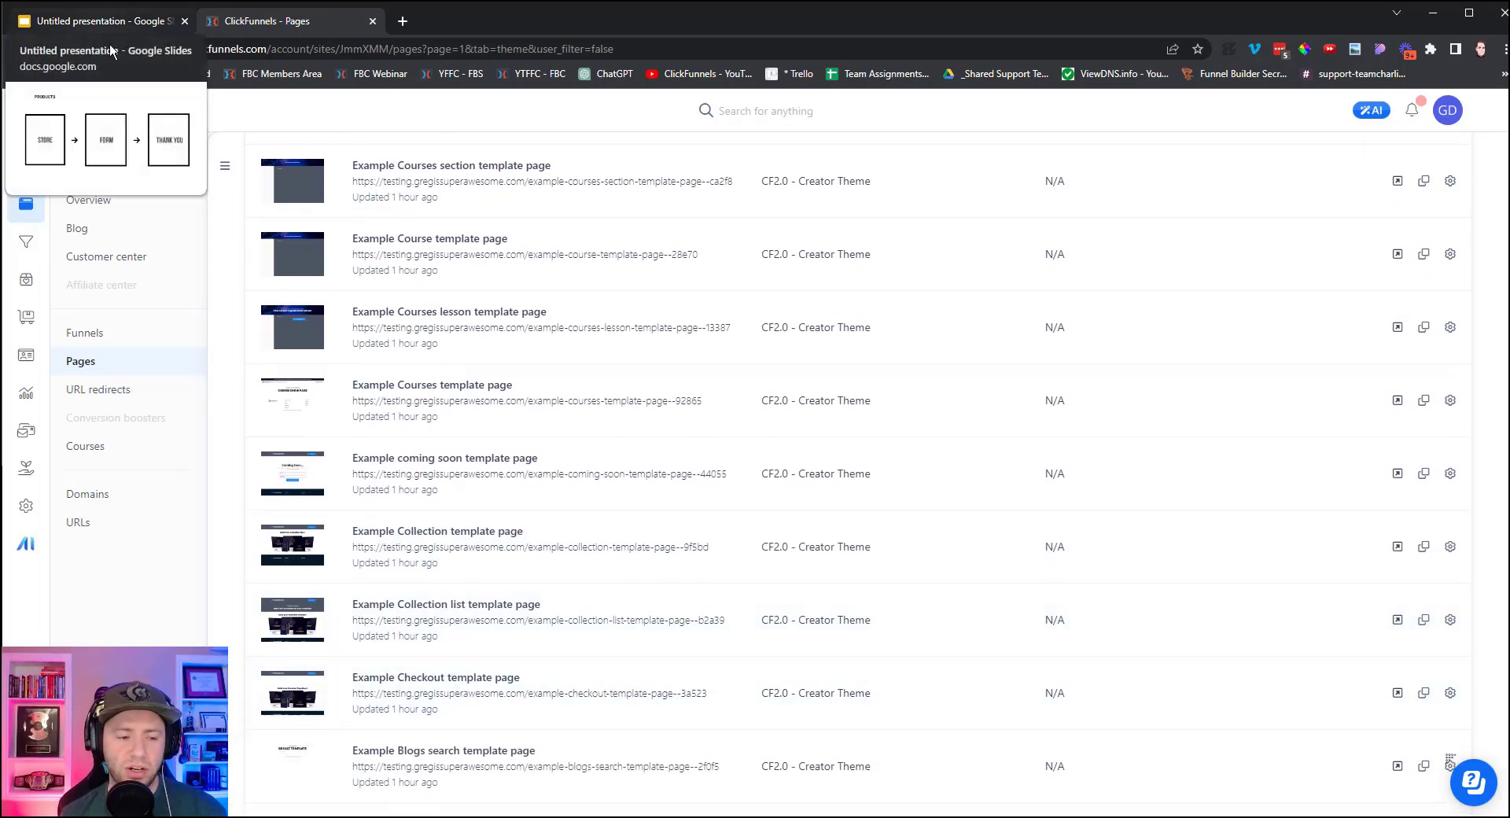
scroll(294, 406, "down", 1)
scroll(292, 406, "down", 3)
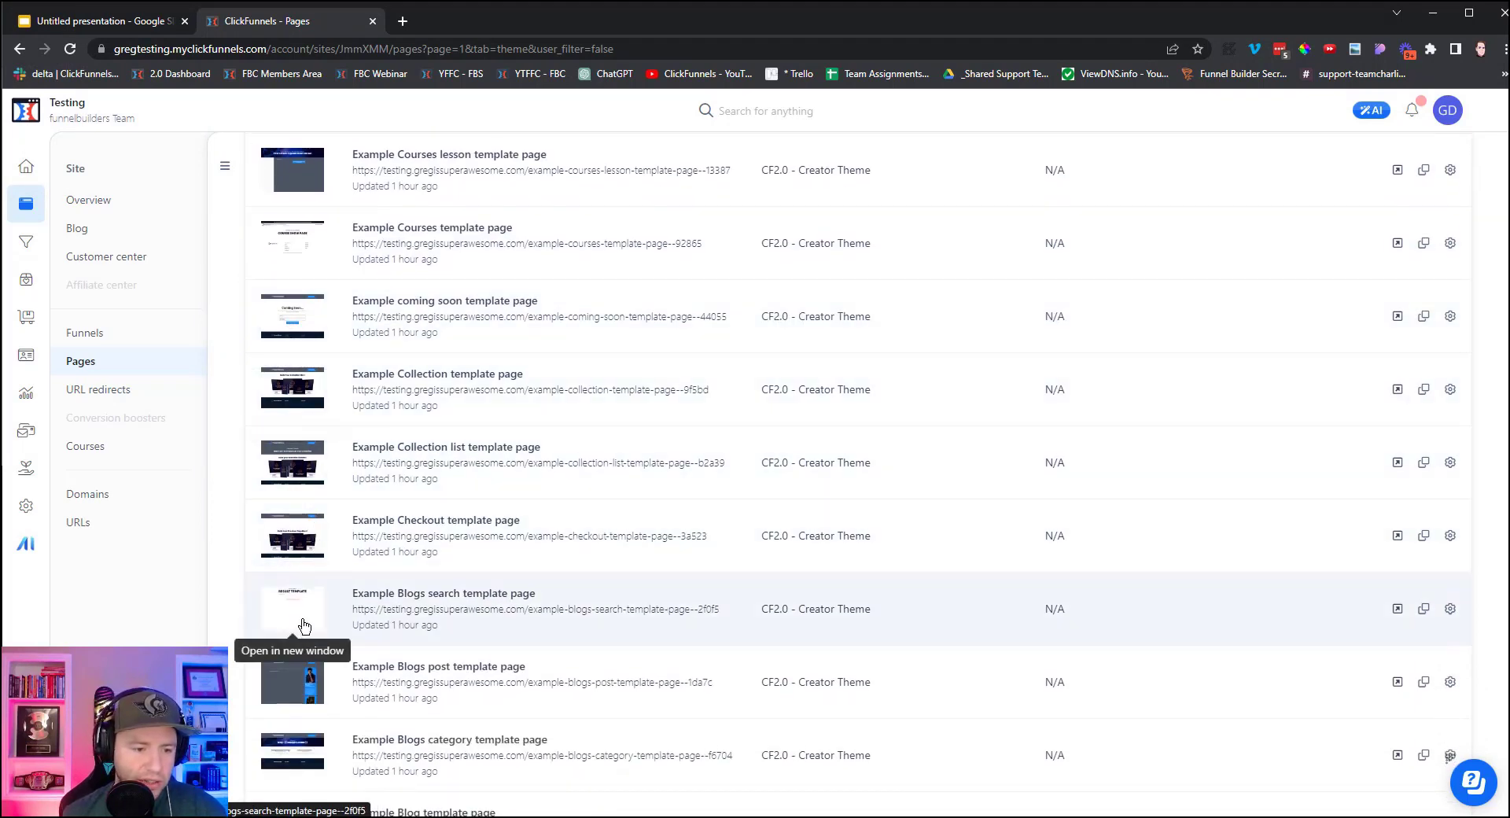
scroll(305, 625, "down", 3)
scroll(304, 626, "down", 2)
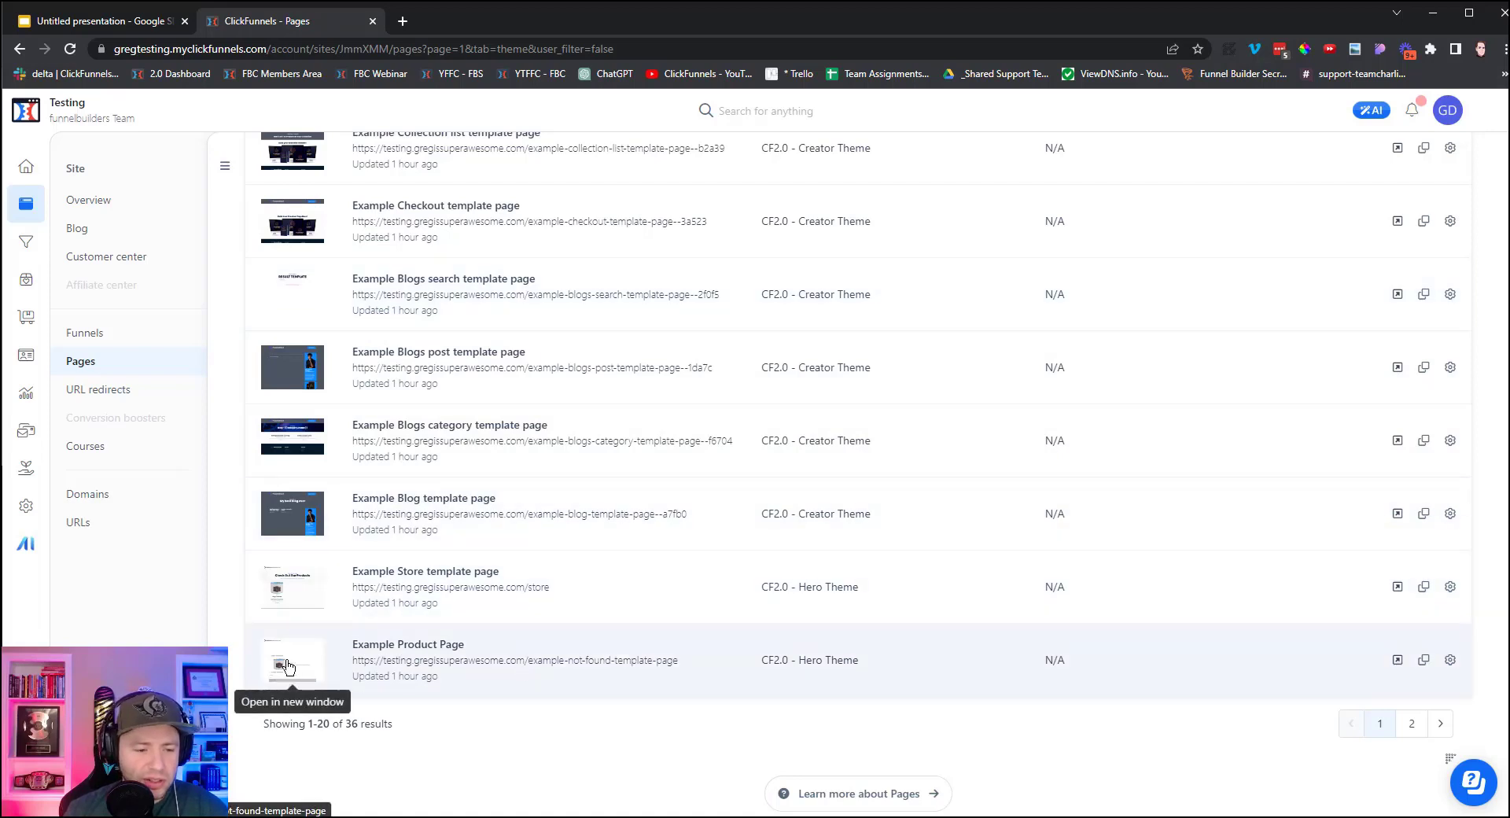
left_click(381, 648)
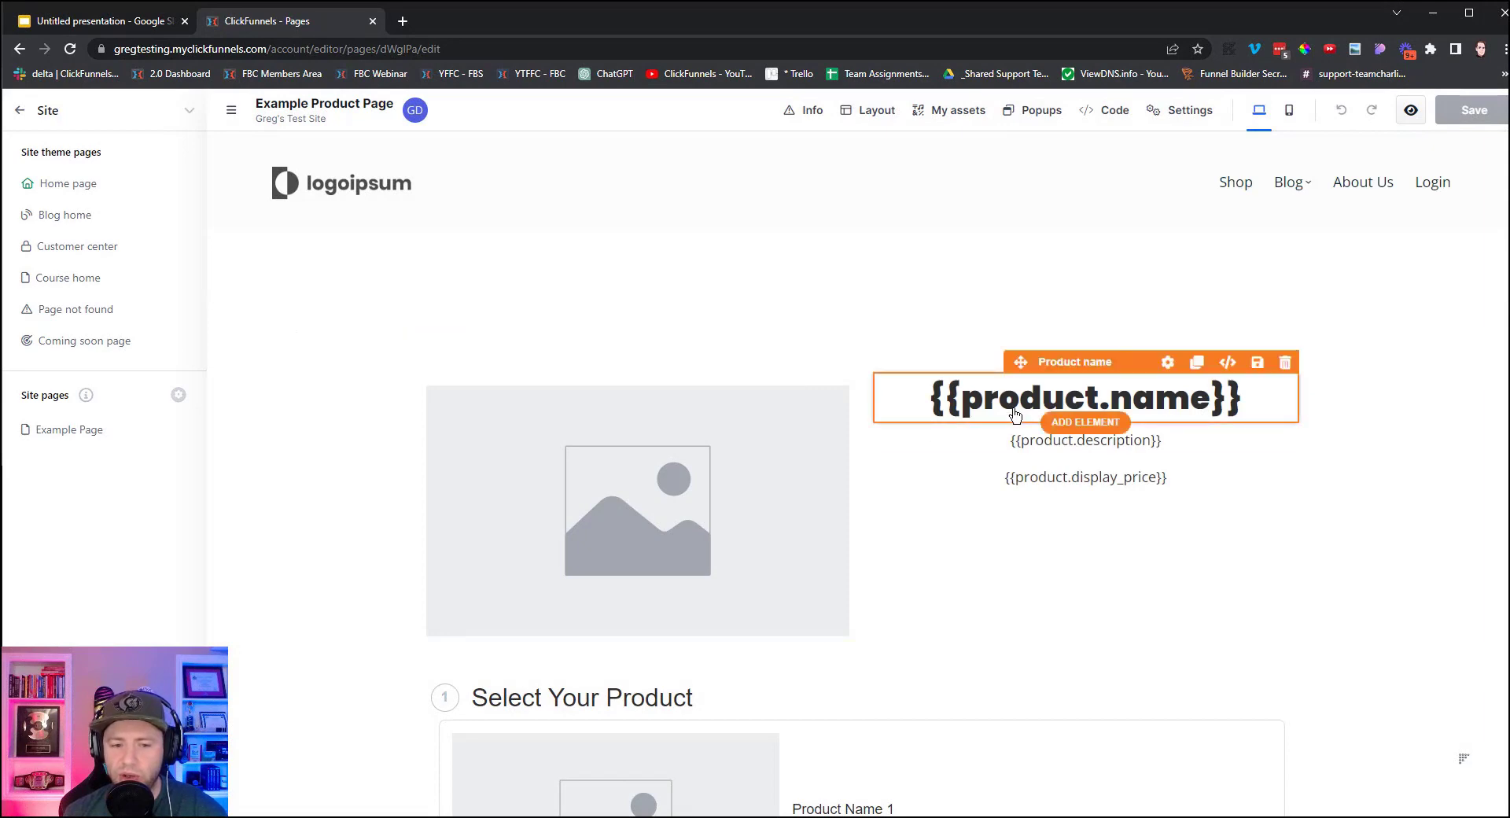
Delete the product row and the Select Your Product checkout row from the top section.
scroll(1084, 522, "down", 5)
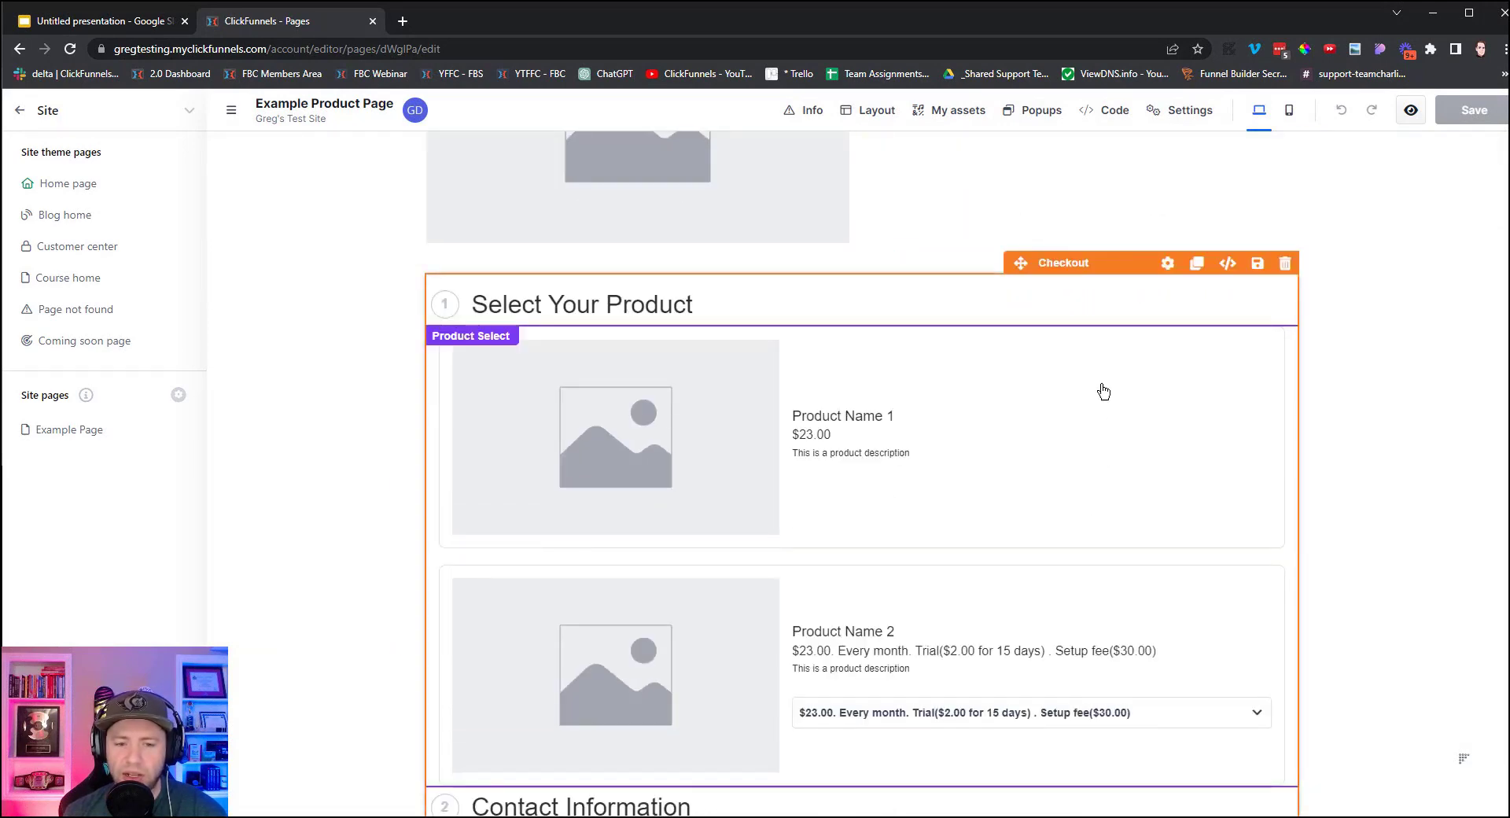
scroll(894, 590, "down", 5)
scroll(888, 593, "down", 5)
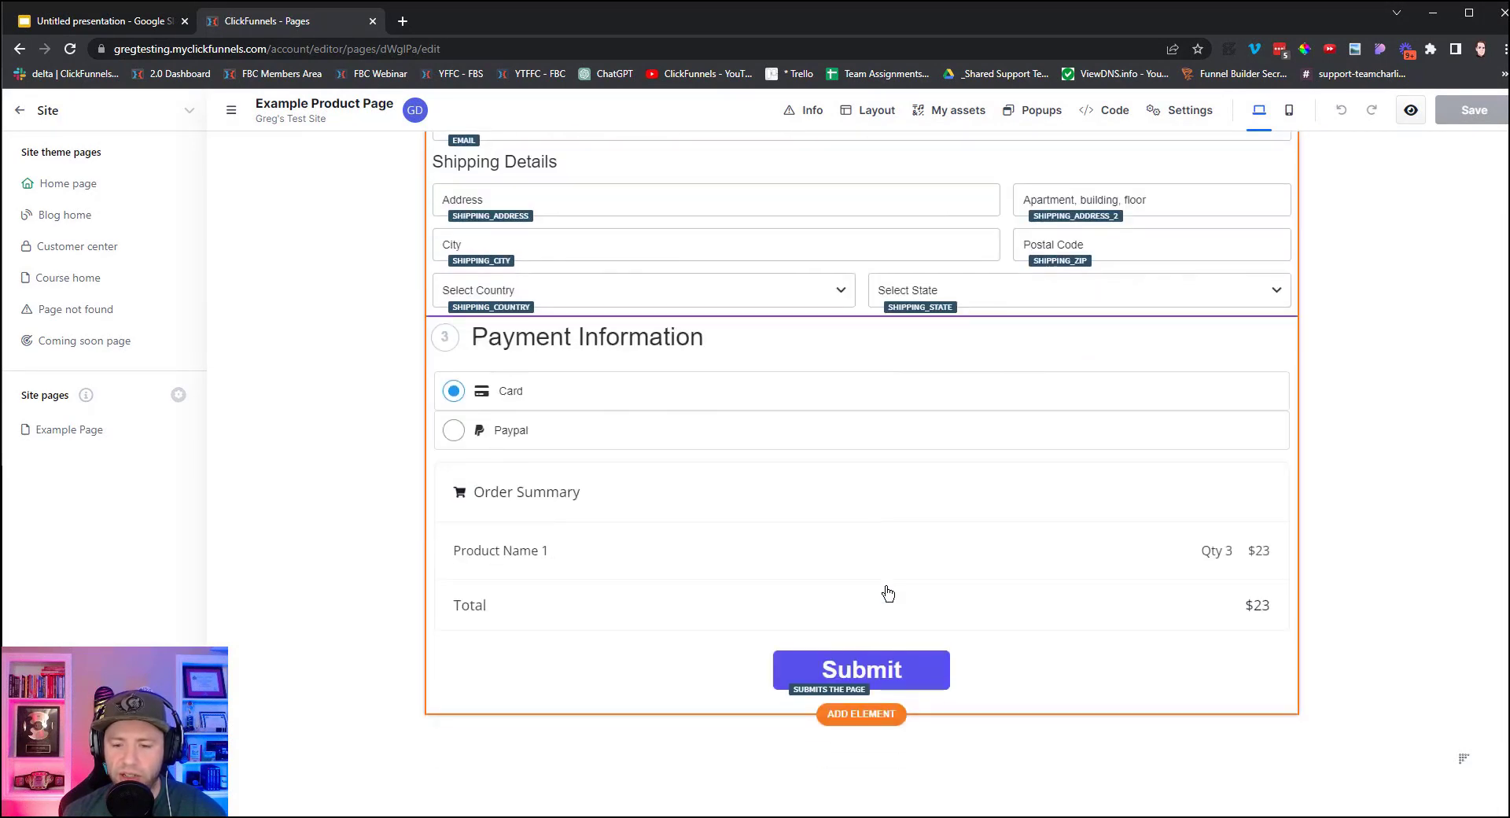
scroll(888, 593, "up", 15)
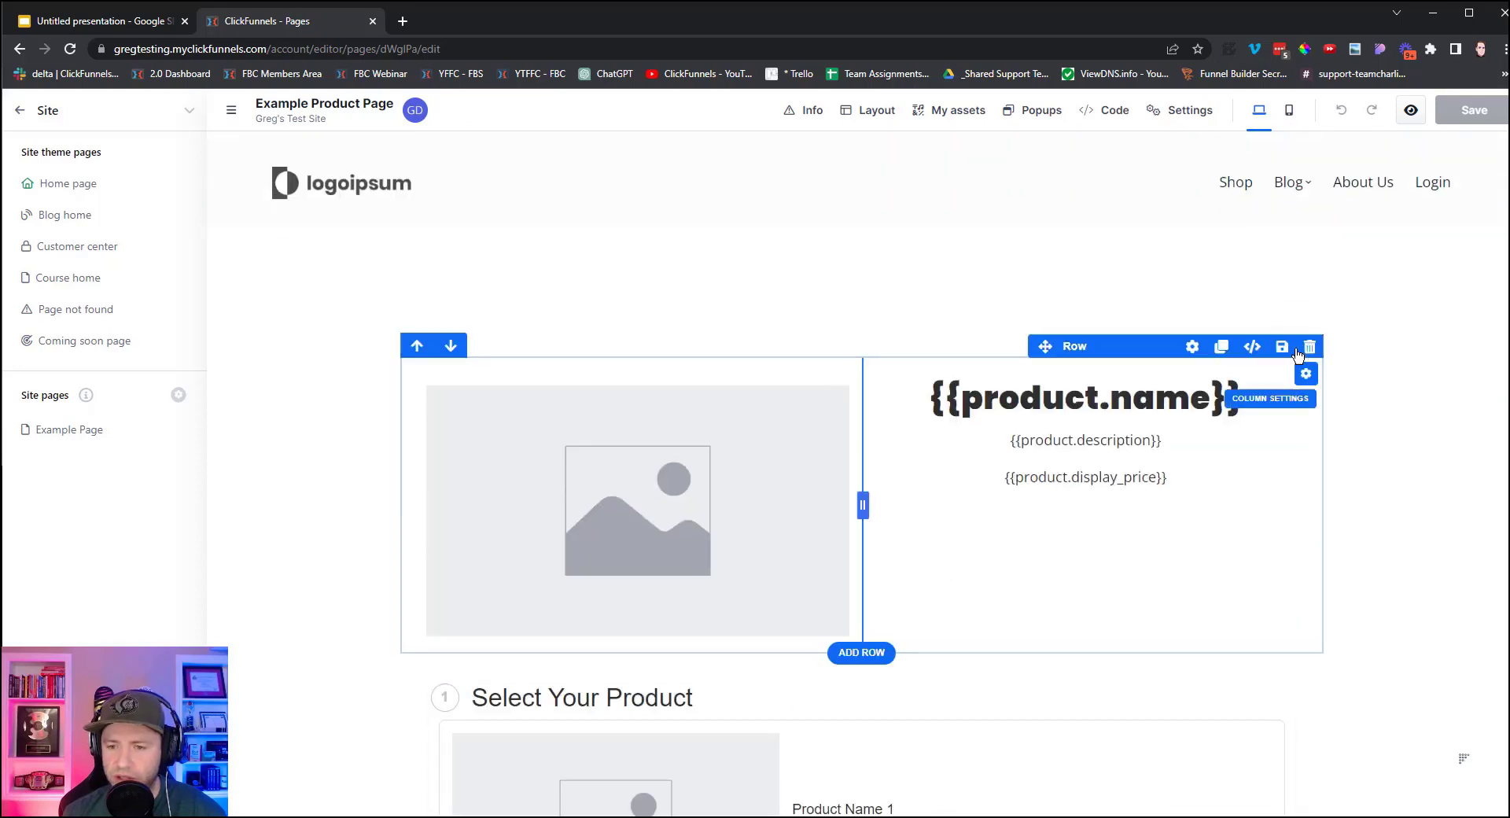
left_click(1310, 347)
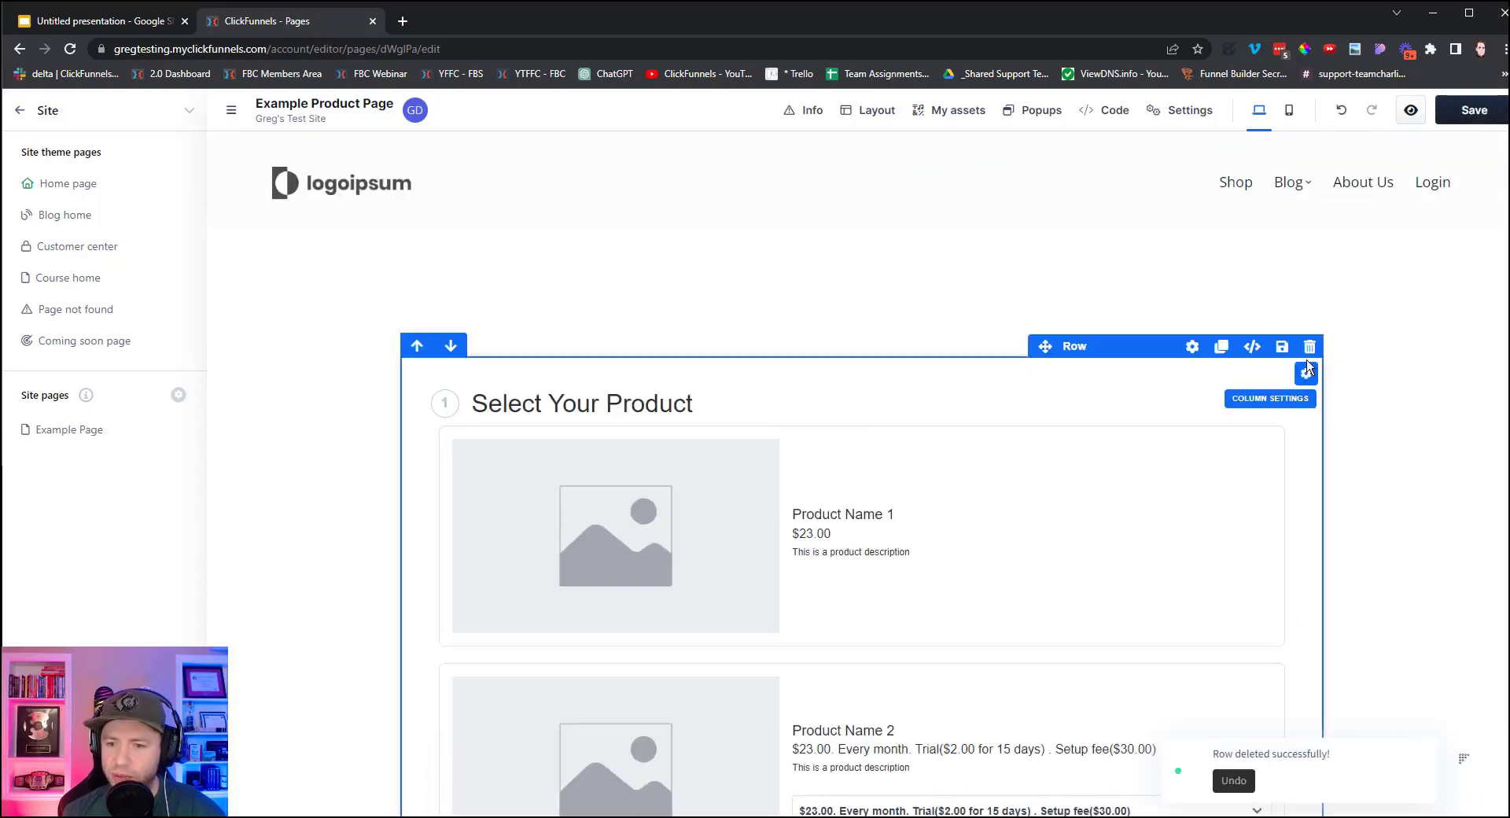
left_click(1311, 343)
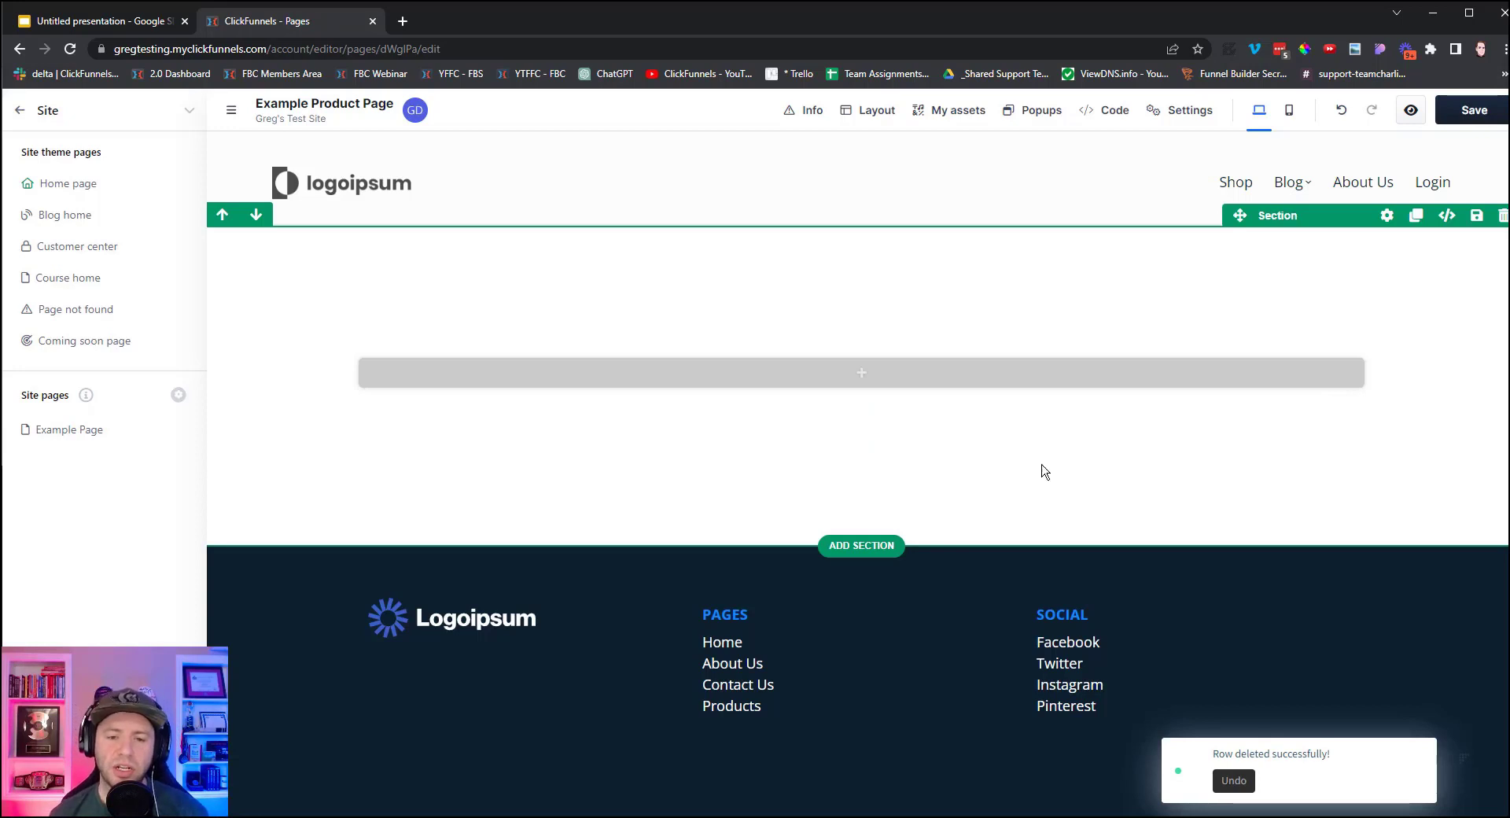
Add a two-column row with an empty one-column row beneath it.
left_click(844, 378)
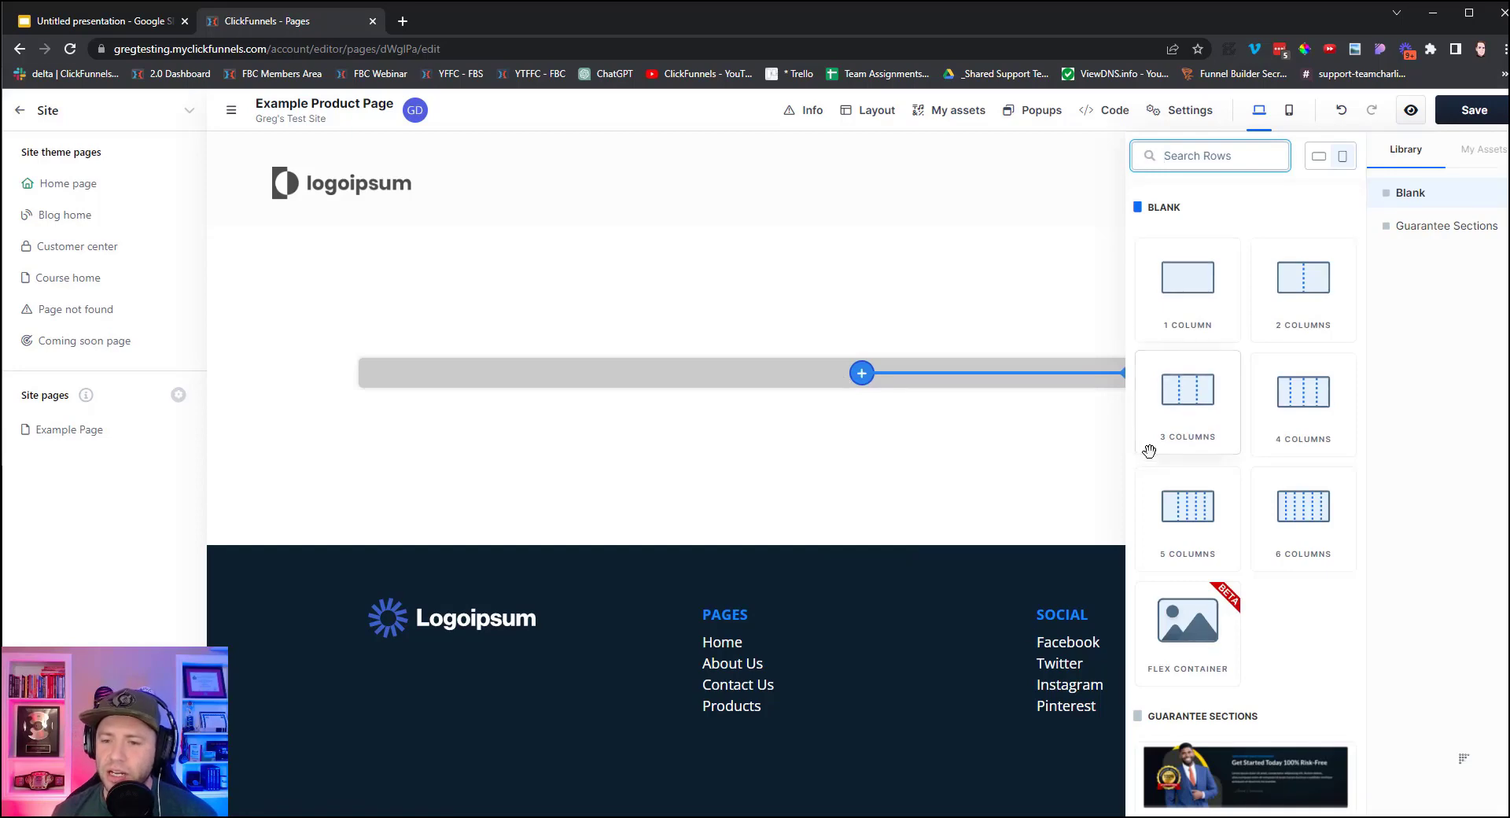
left_click(1303, 283)
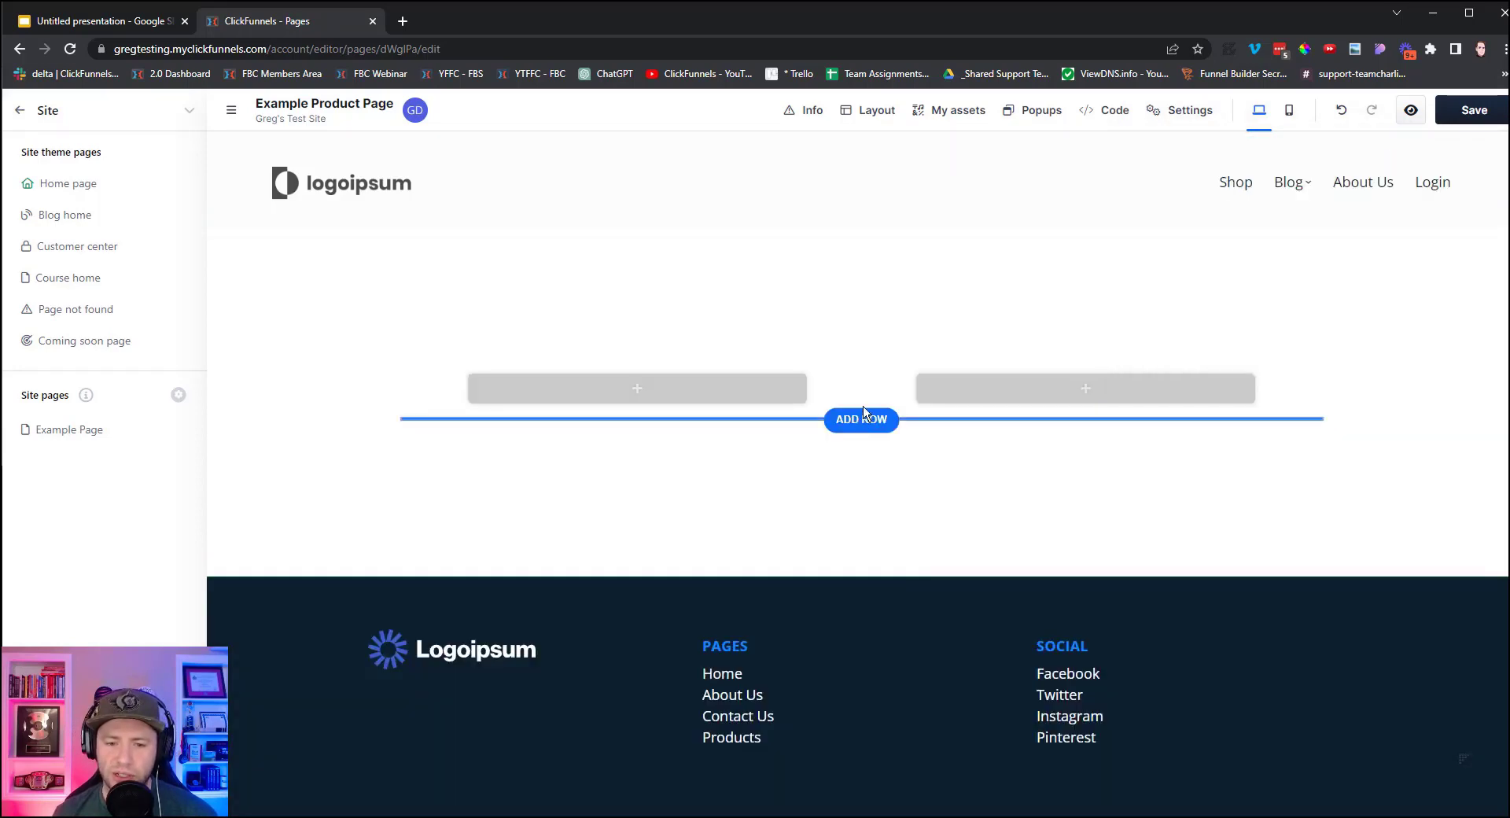
left_click(861, 418)
left_click(1184, 279)
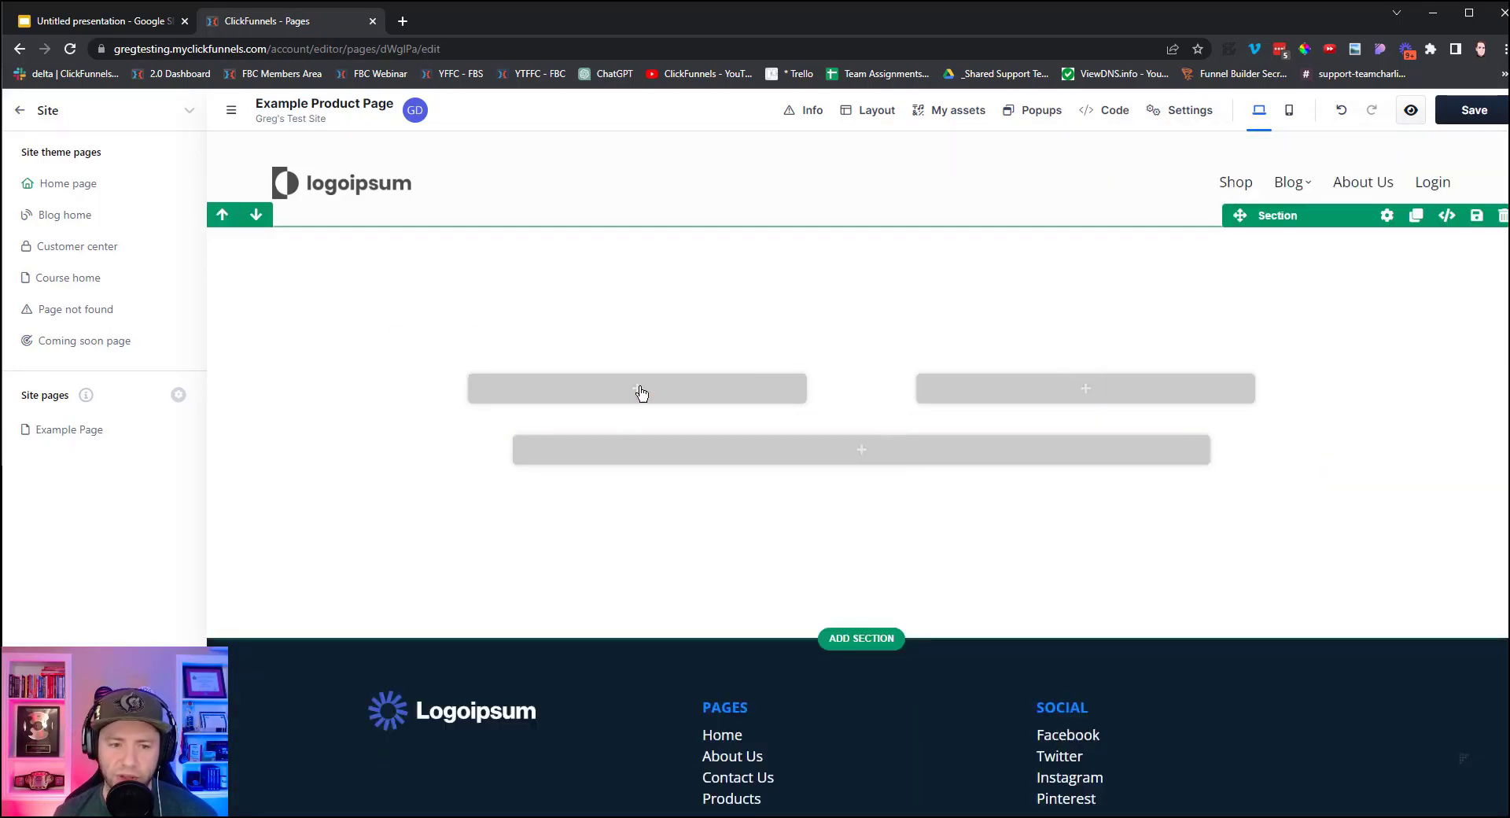
Put the product image in the left column and the product name, description and price in the right.
left_click(638, 388)
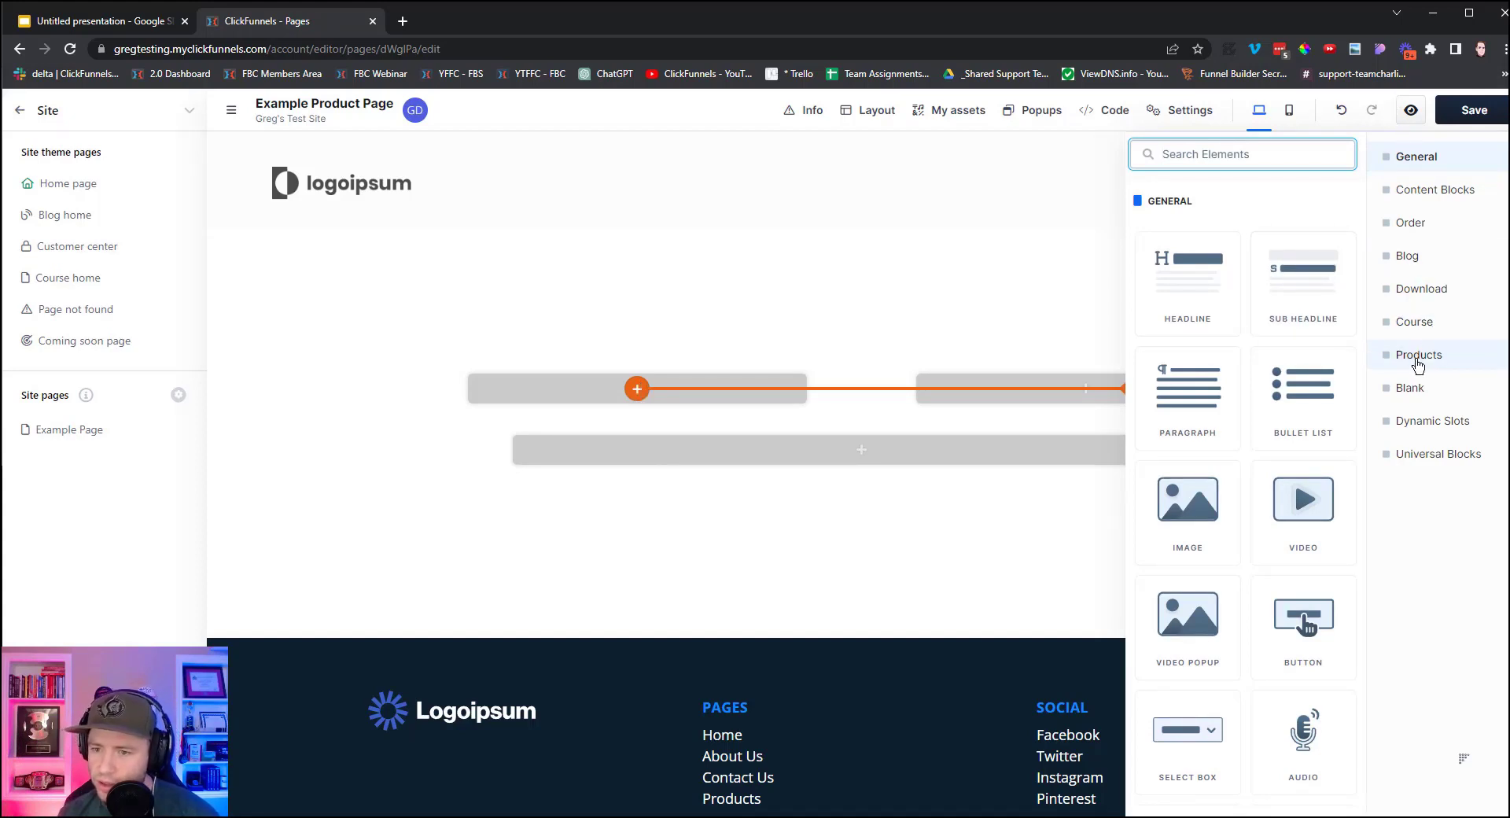
left_click(1420, 357)
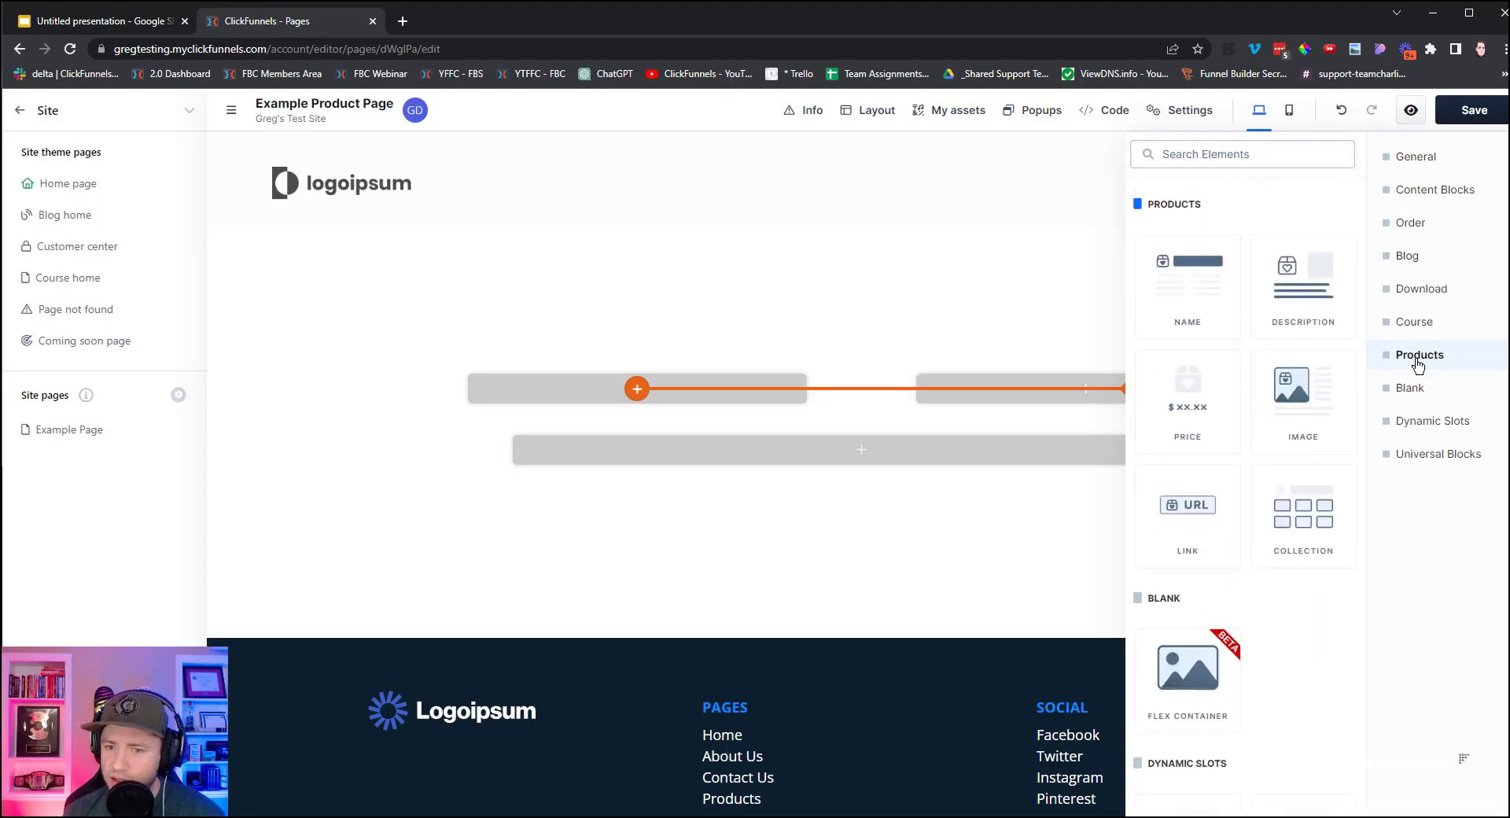
left_click(1297, 422)
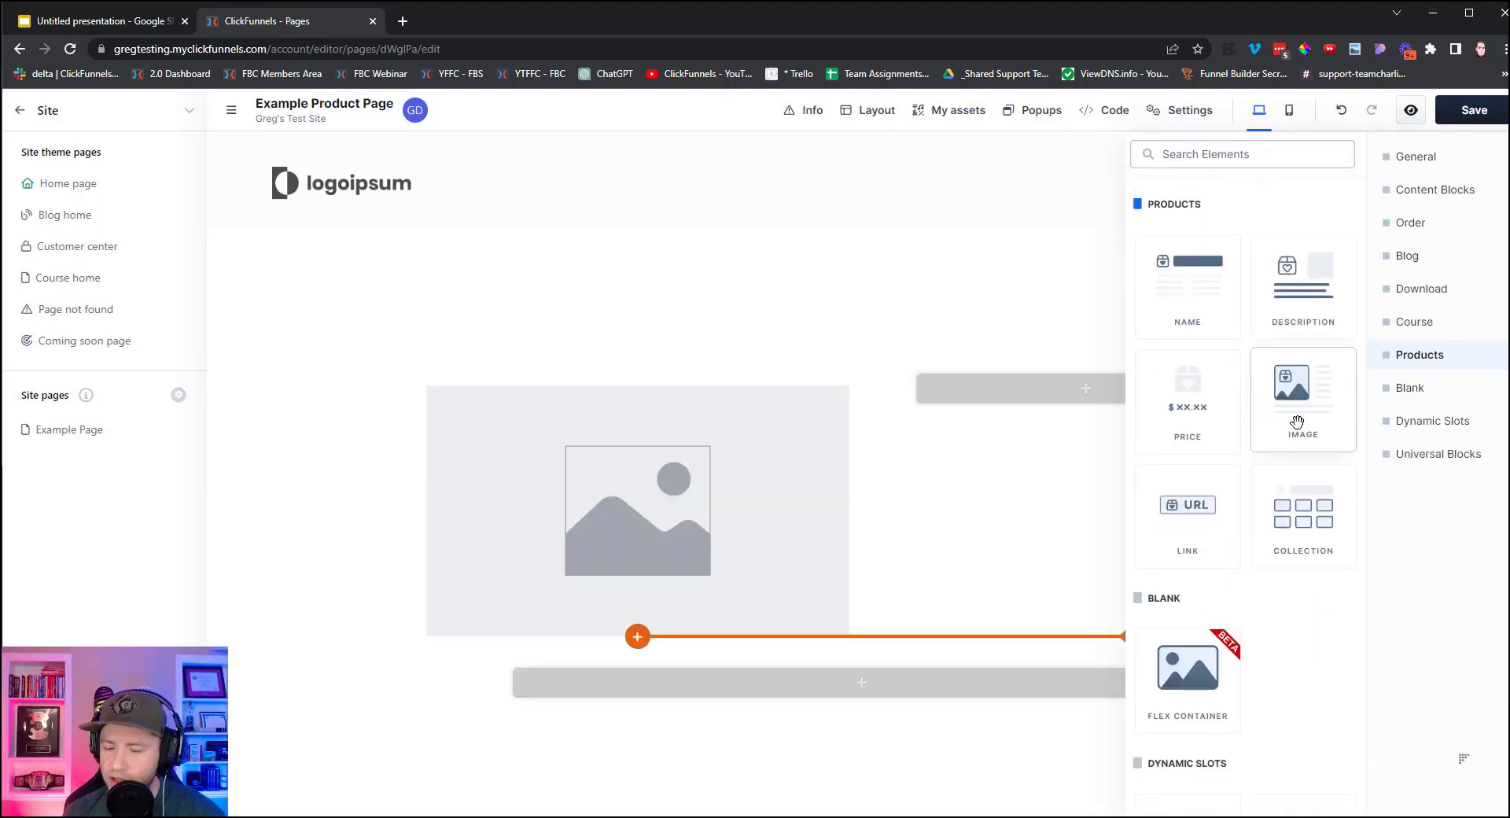
left_click(1084, 392)
left_click(1430, 360)
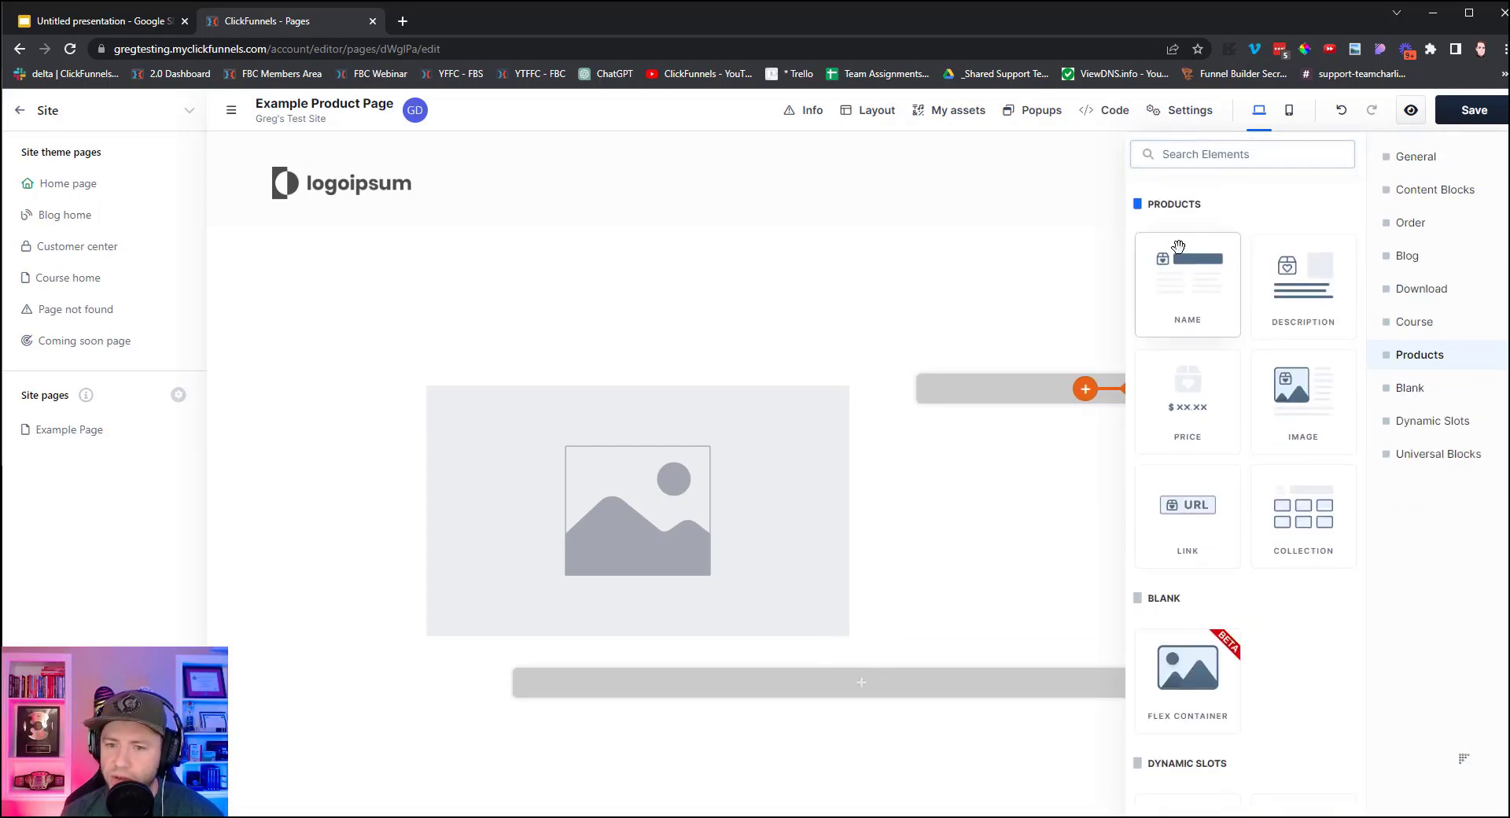
left_click(1187, 285)
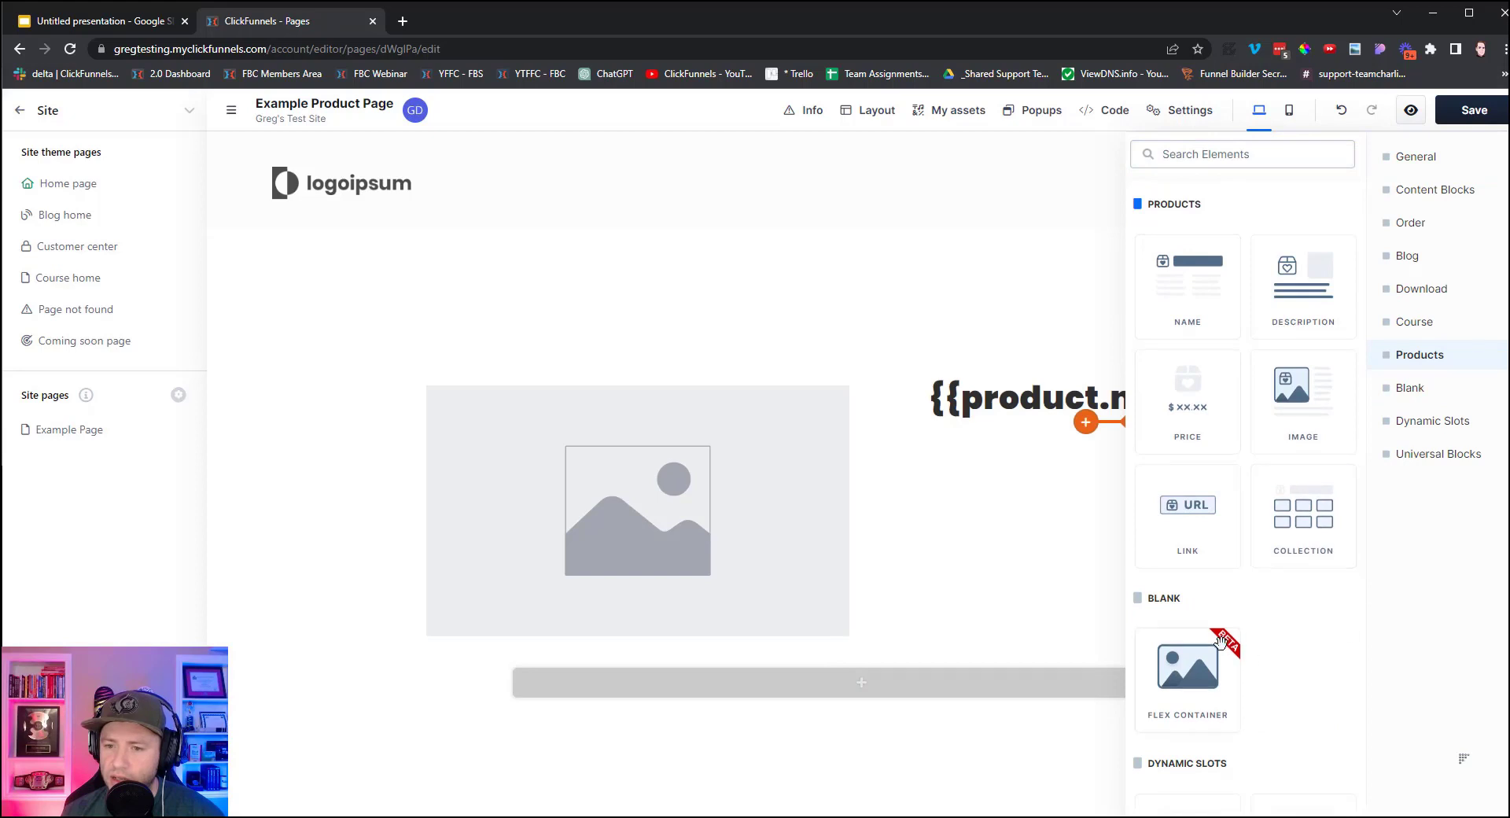
left_click(1302, 314)
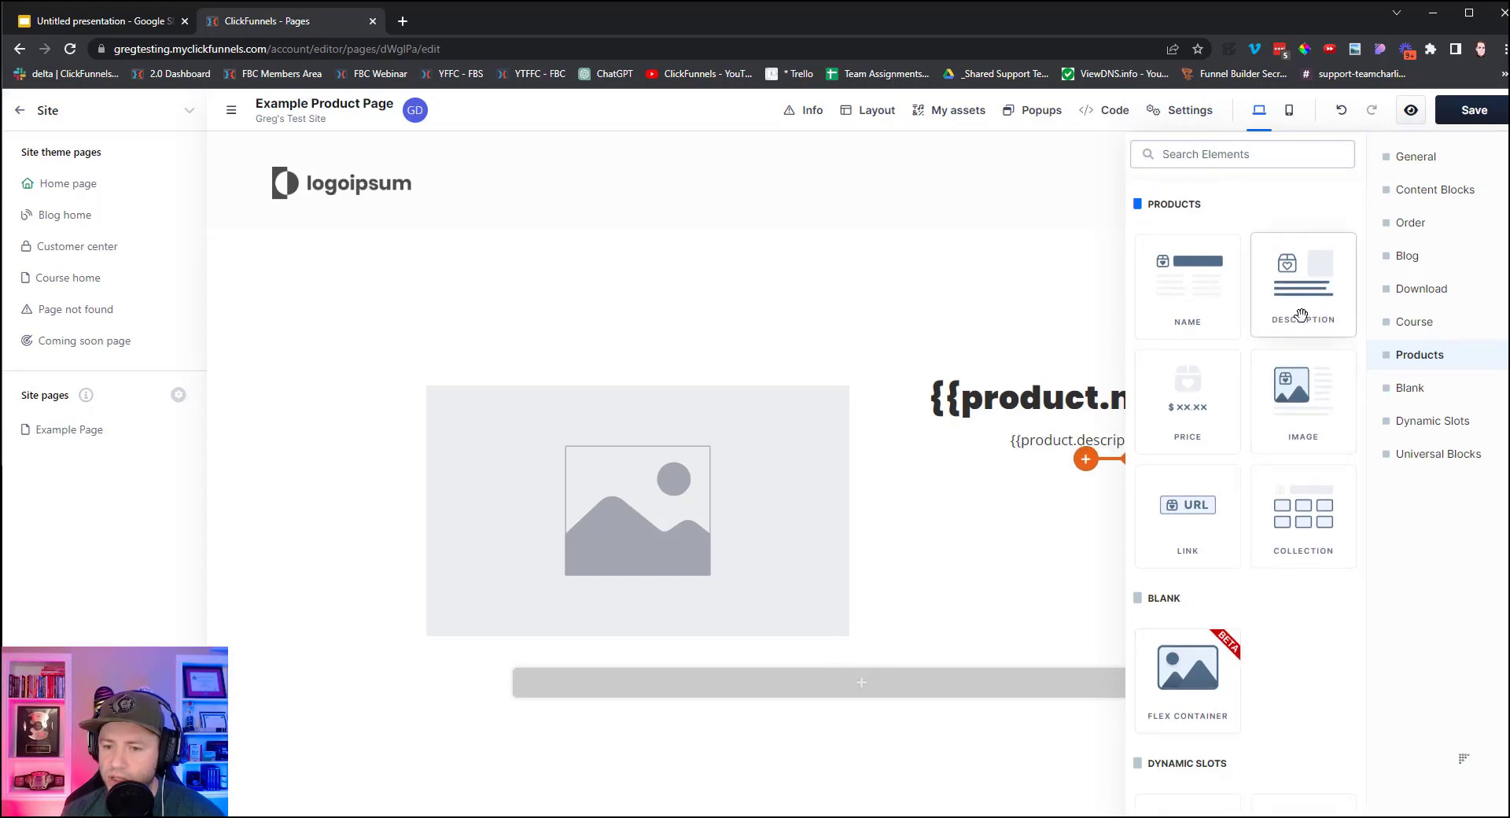
left_click(1180, 397)
left_click(975, 542)
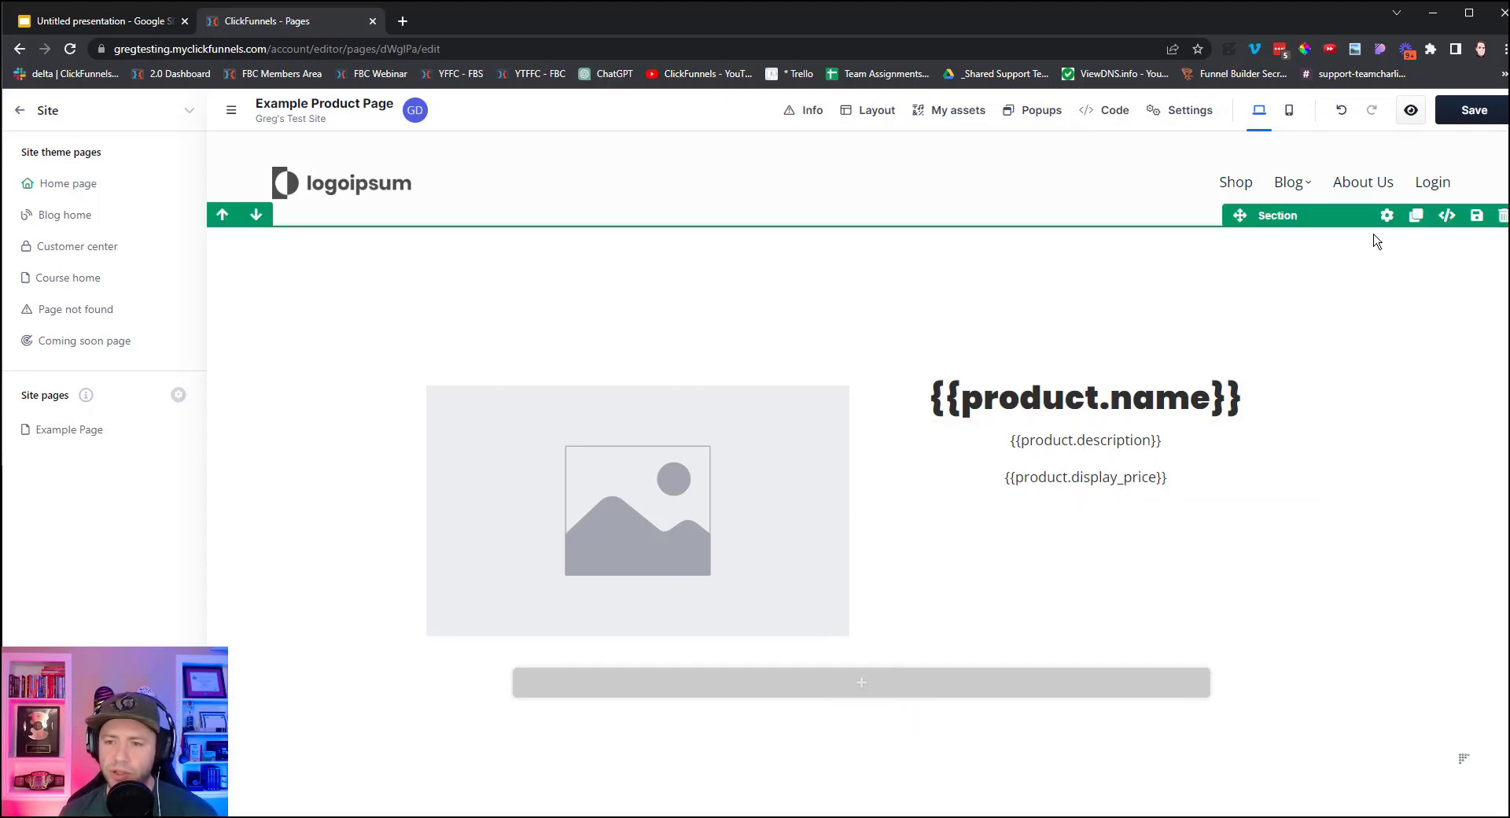
Insert a Checkout element from the Order category below the product details row.
left_click(870, 699)
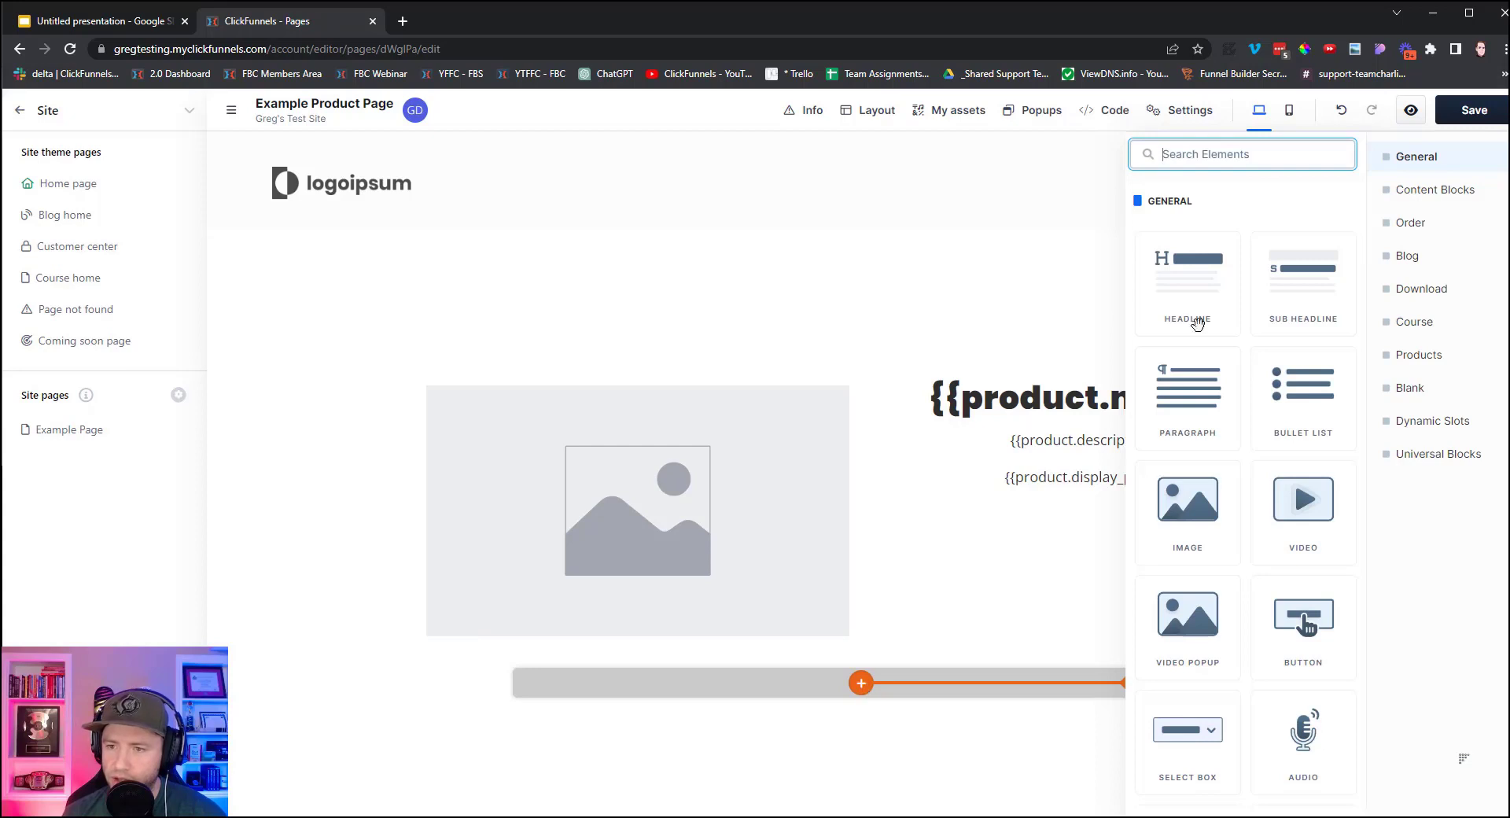
left_click(1399, 221)
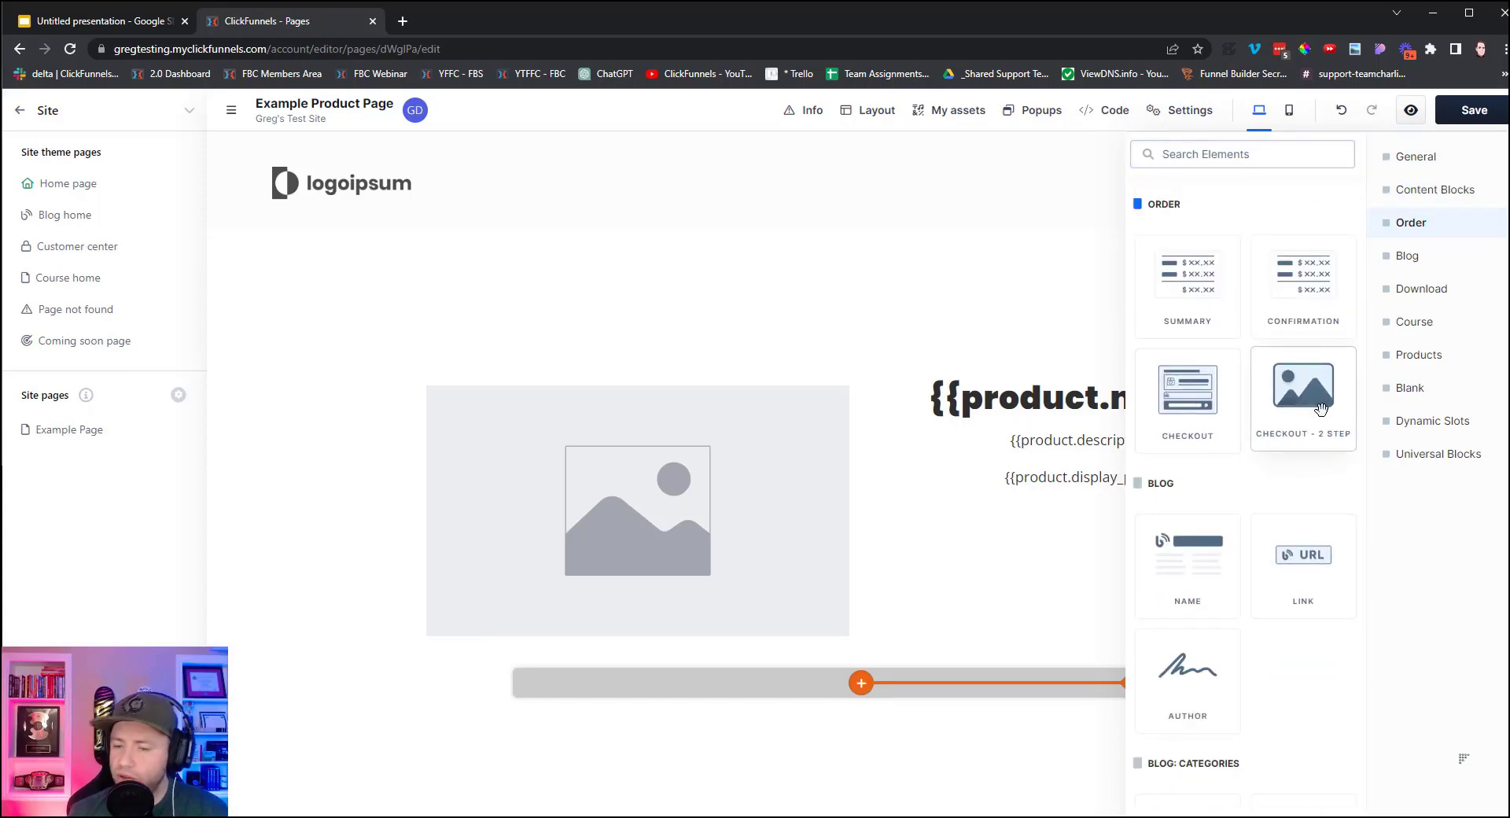
left_click(1188, 402)
scroll(721, 656, "down", 10)
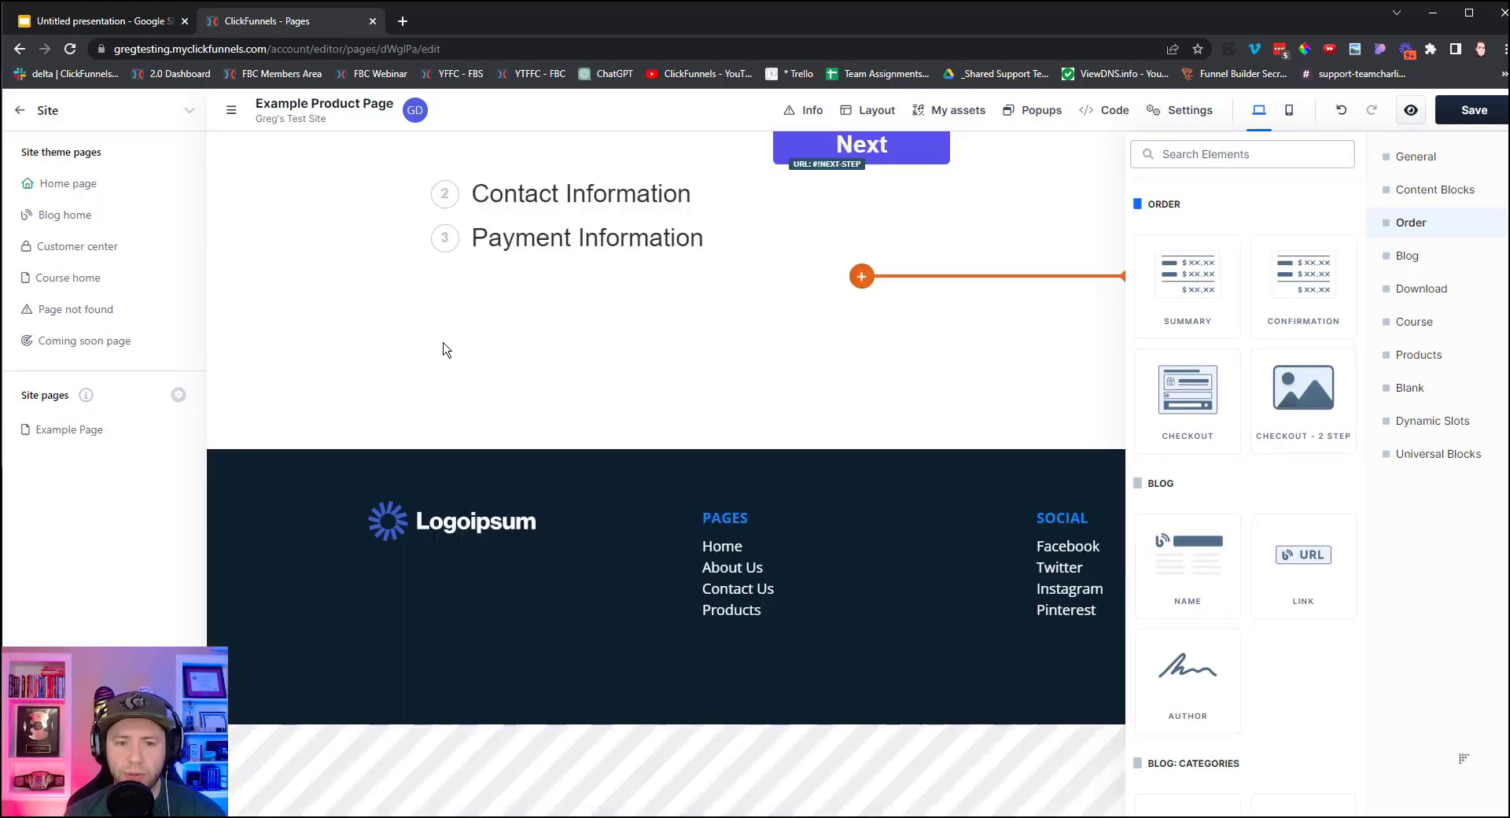
scroll(573, 417, "up", 8)
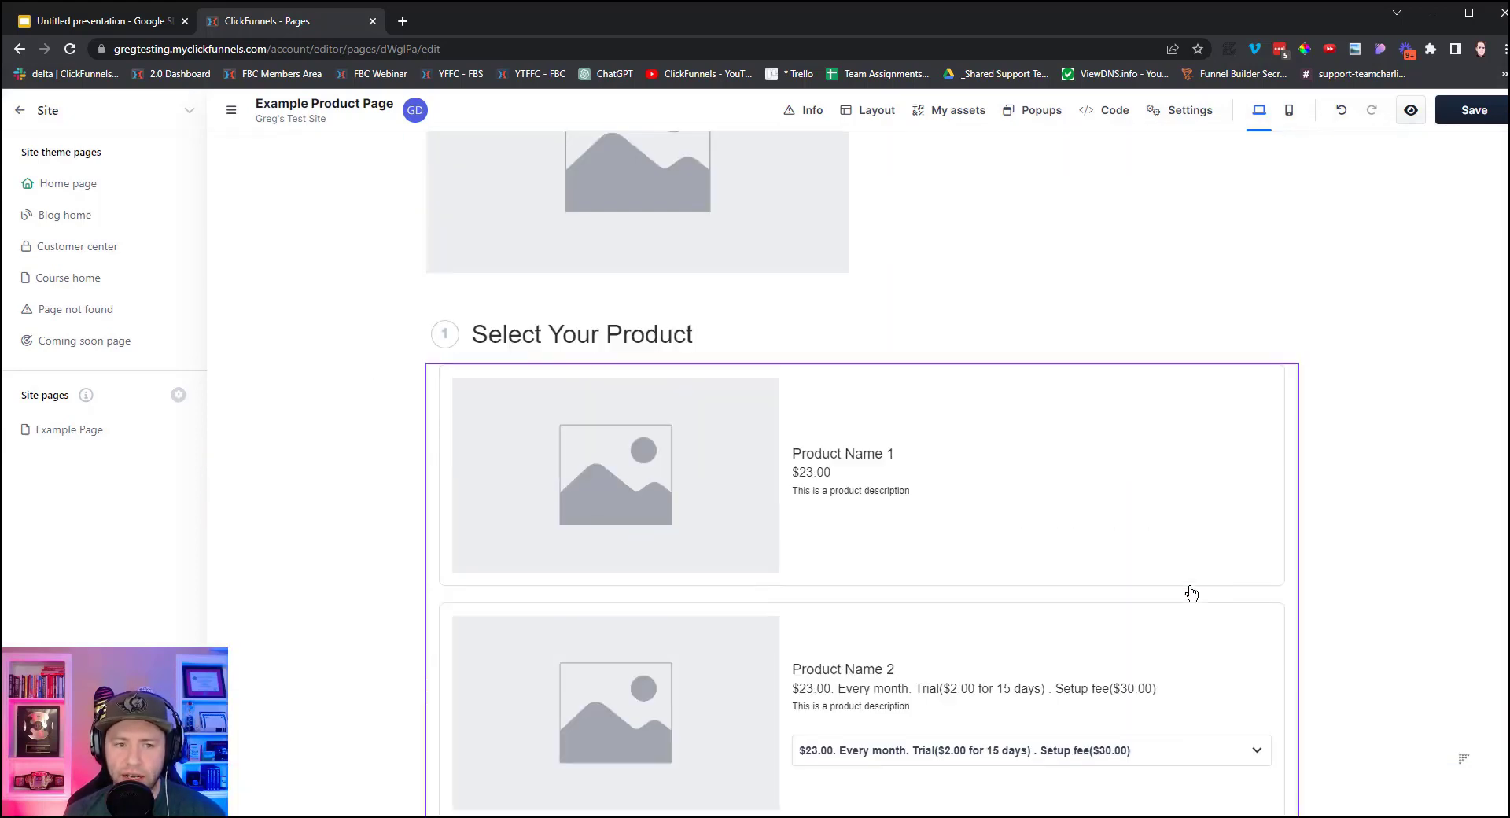
scroll(1192, 594, "up", 4)
scroll(1192, 598, "down", 3)
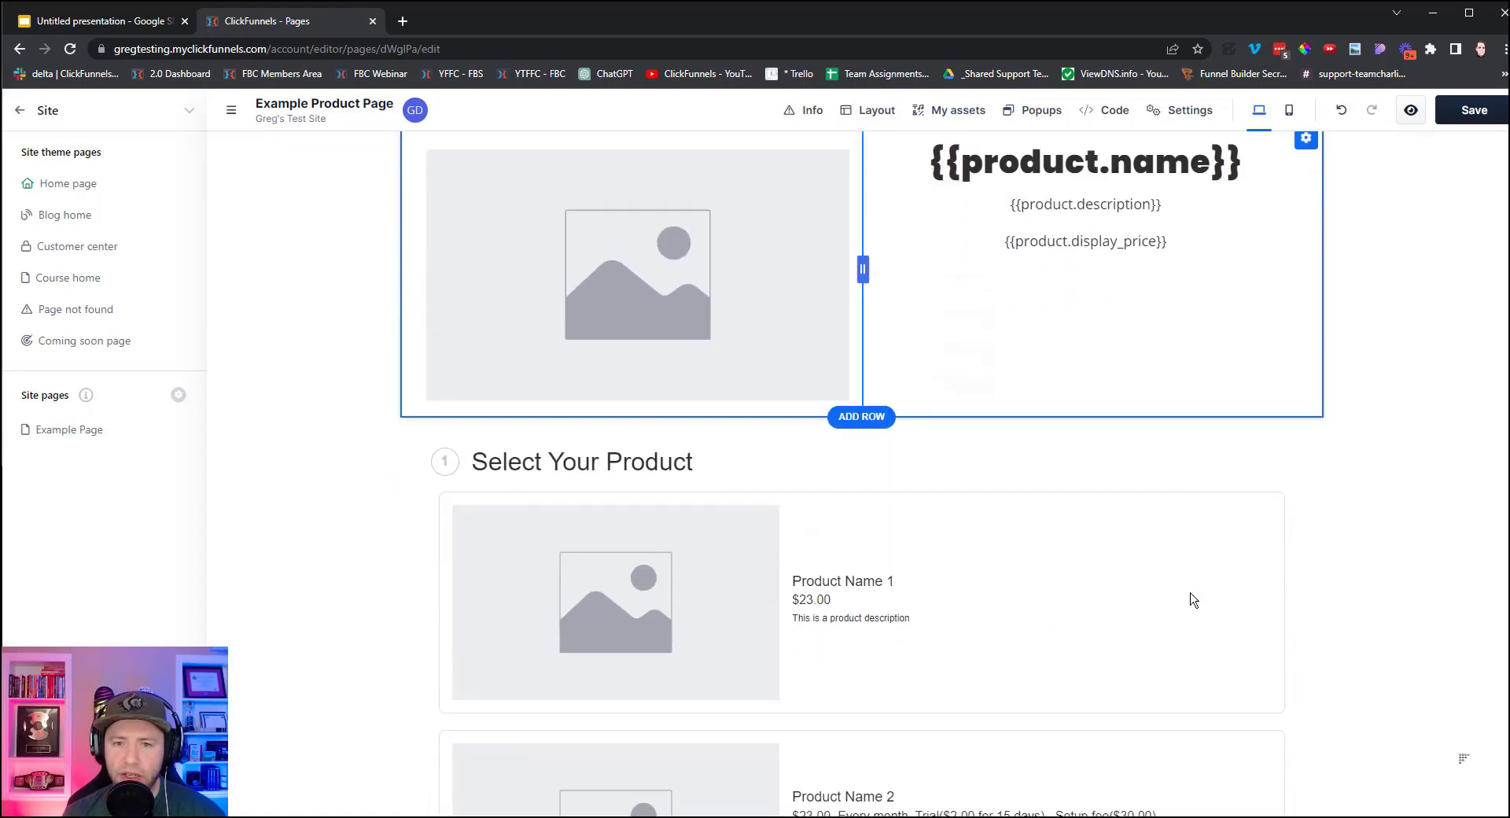
scroll(1211, 605, "up", 3)
scroll(1267, 661, "down", 4)
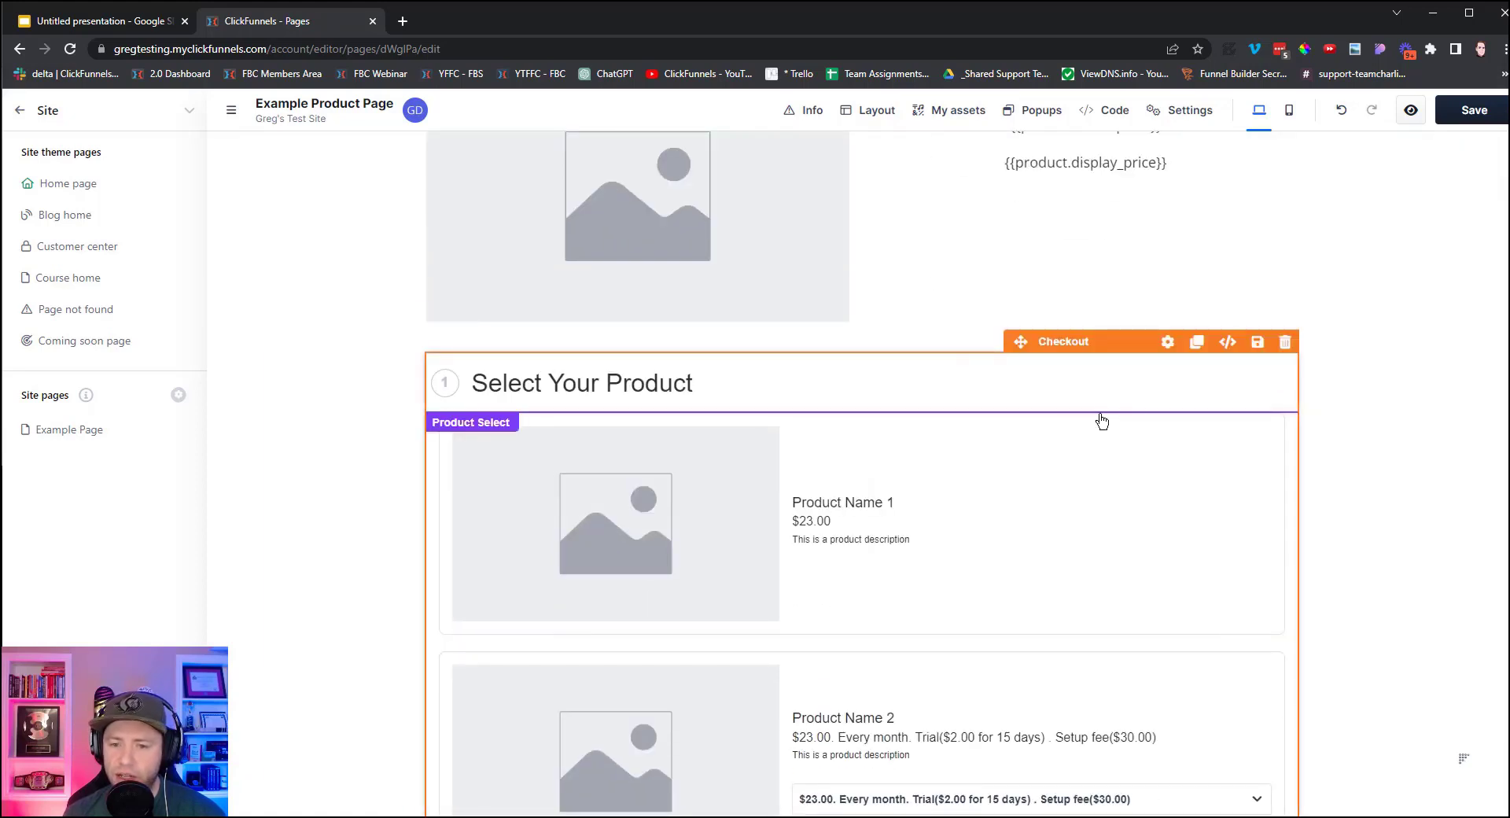
Set the Checkout element's Number of steps to 1.
left_click(1171, 354)
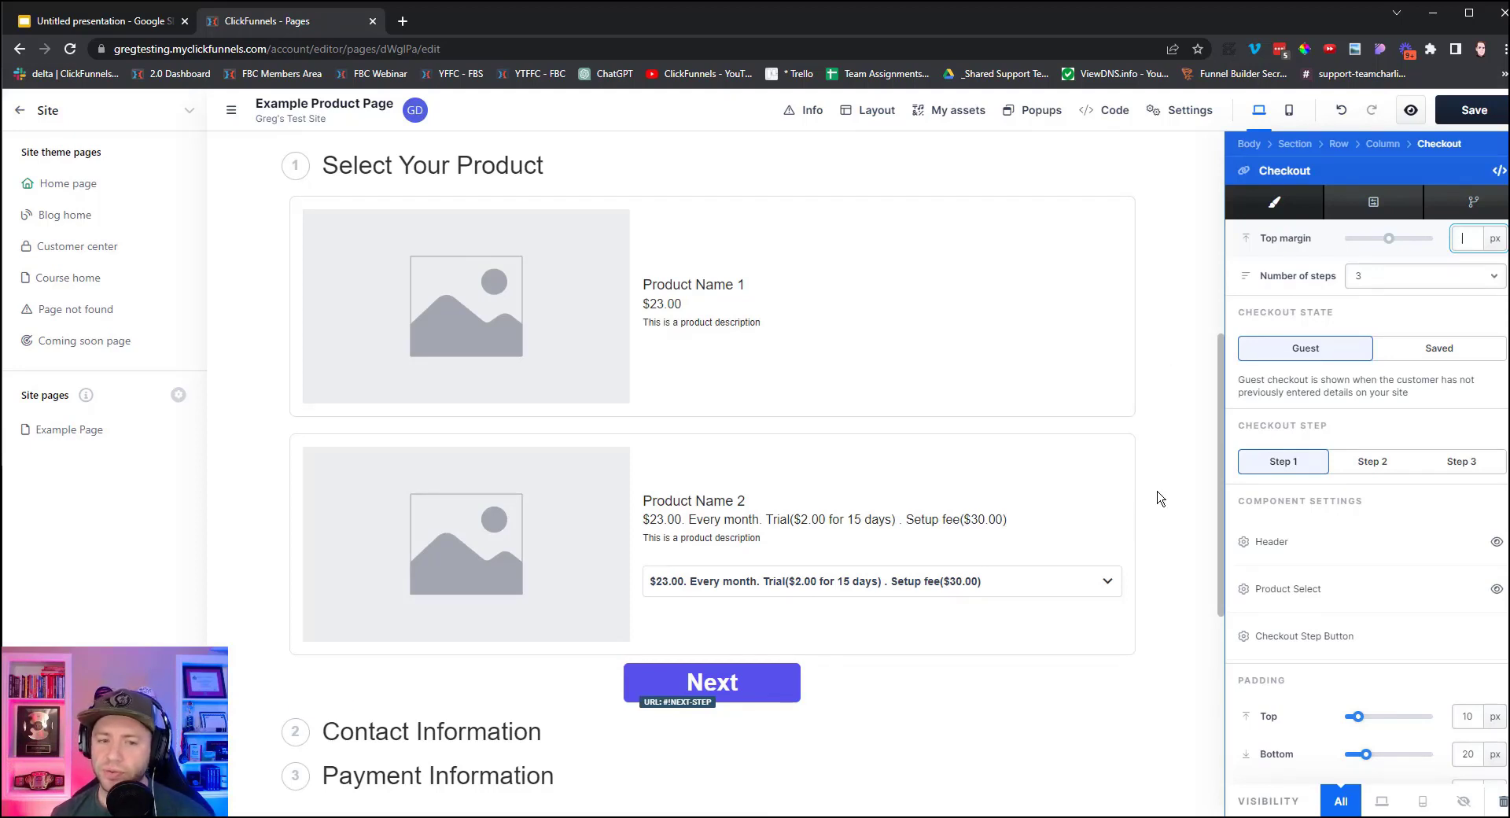
scroll(951, 320, "down", 6)
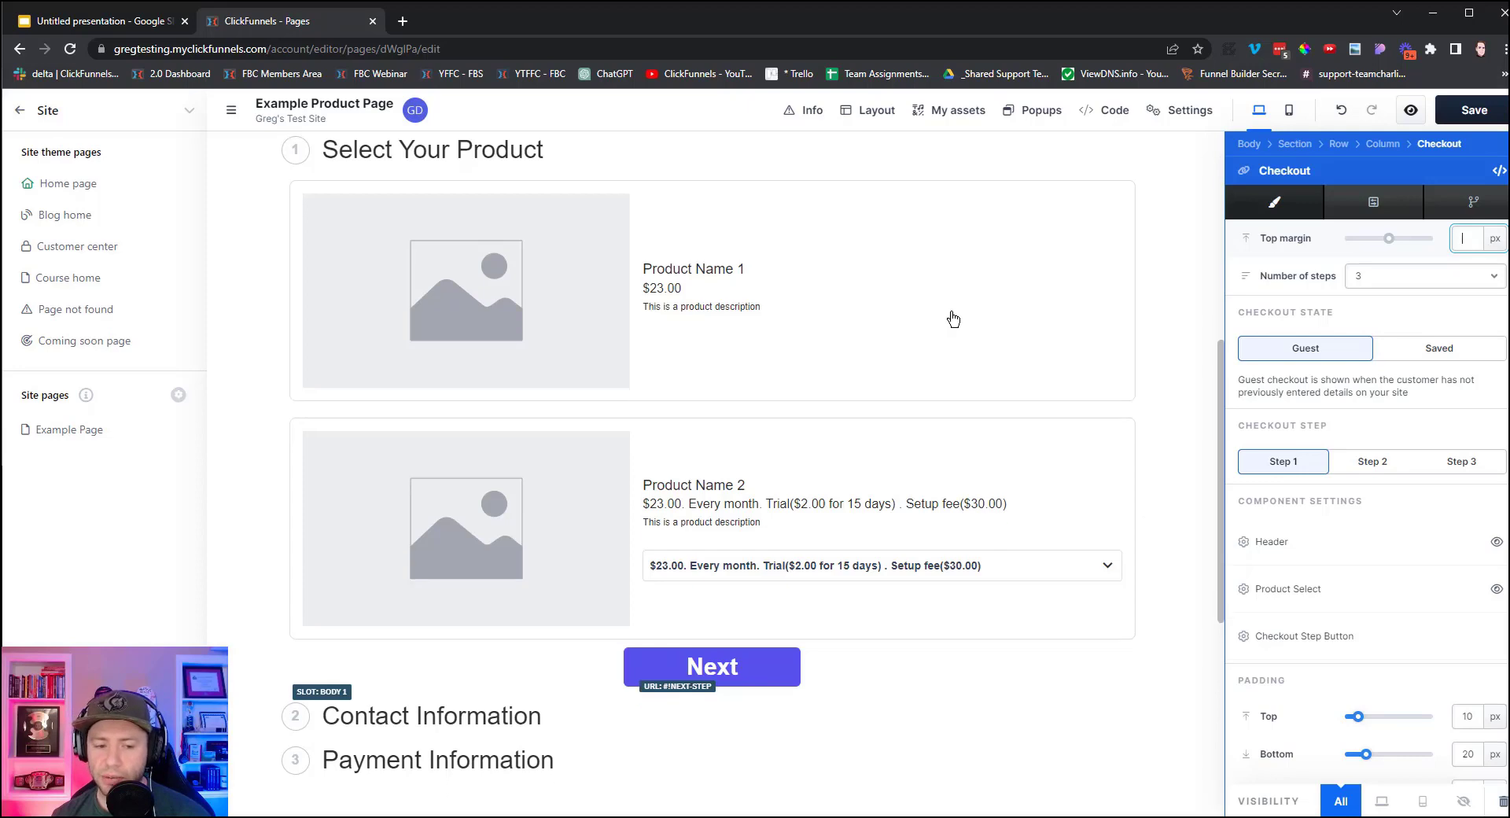
scroll(951, 320, "up", 5)
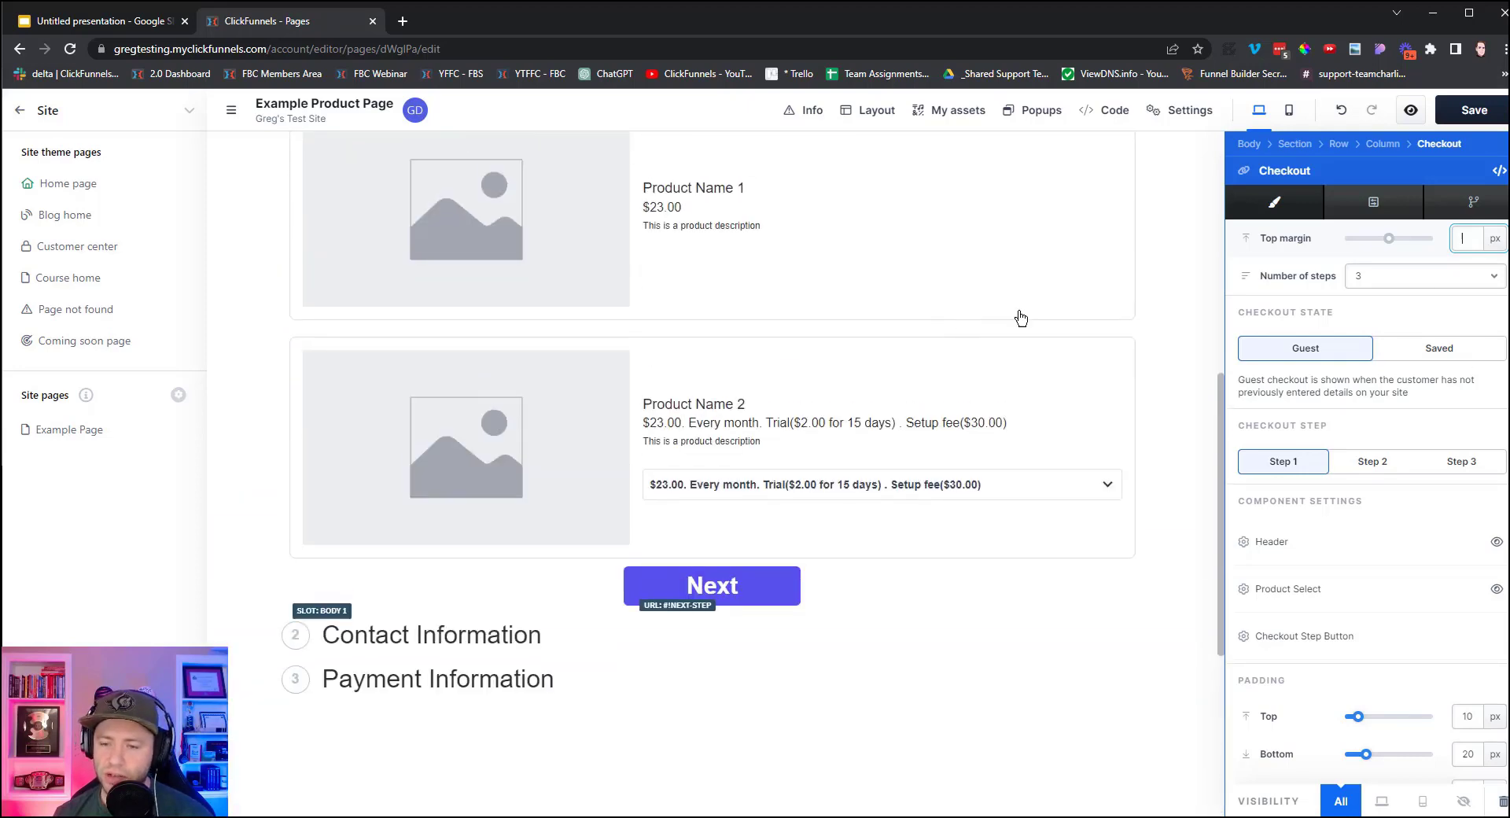
left_click(1388, 282)
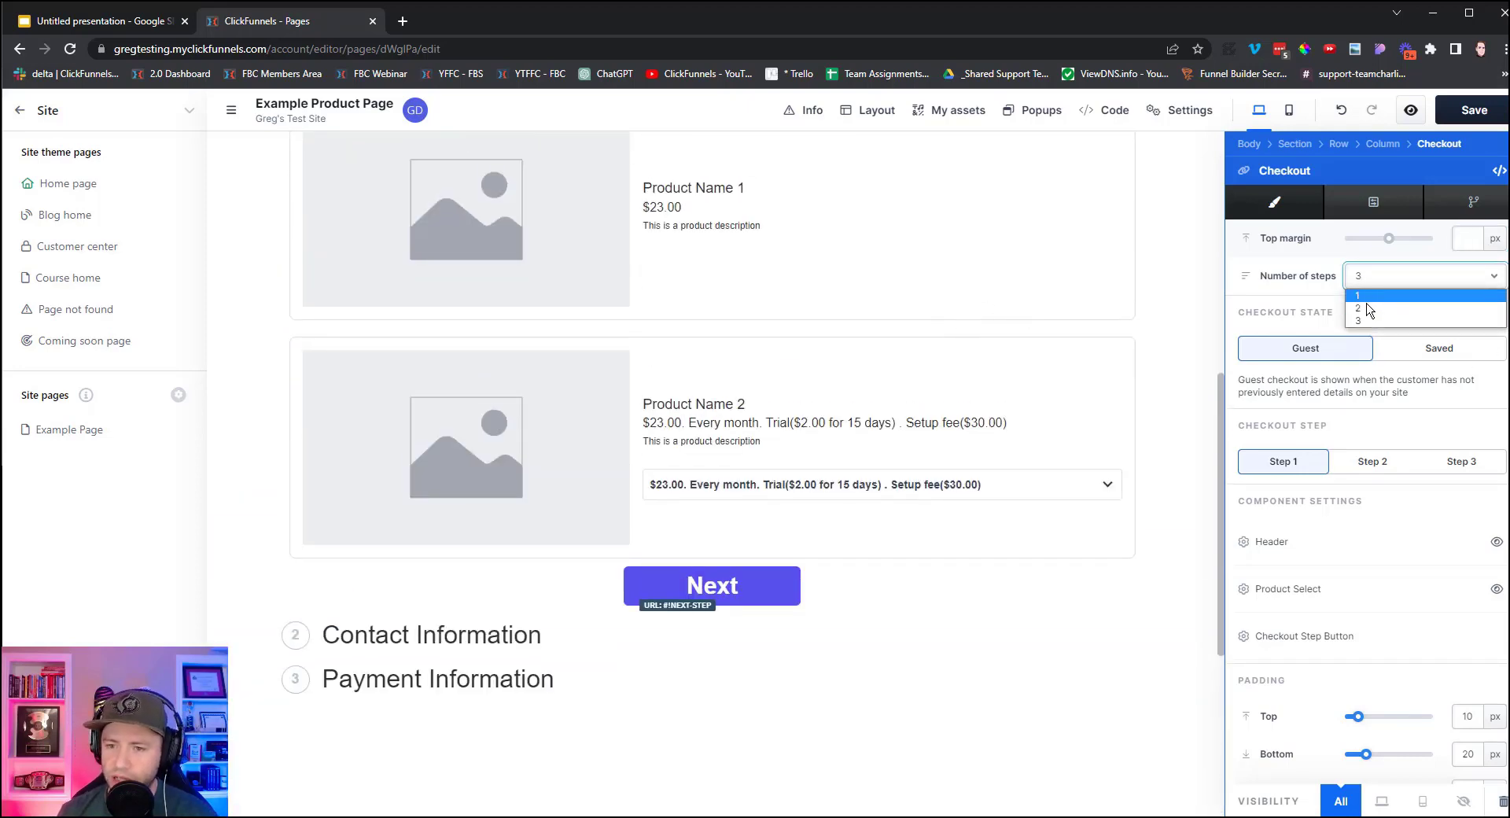
left_click(1361, 296)
Toggle the Product Select list off and back on so it stays visible.
scroll(865, 503, "down", 15)
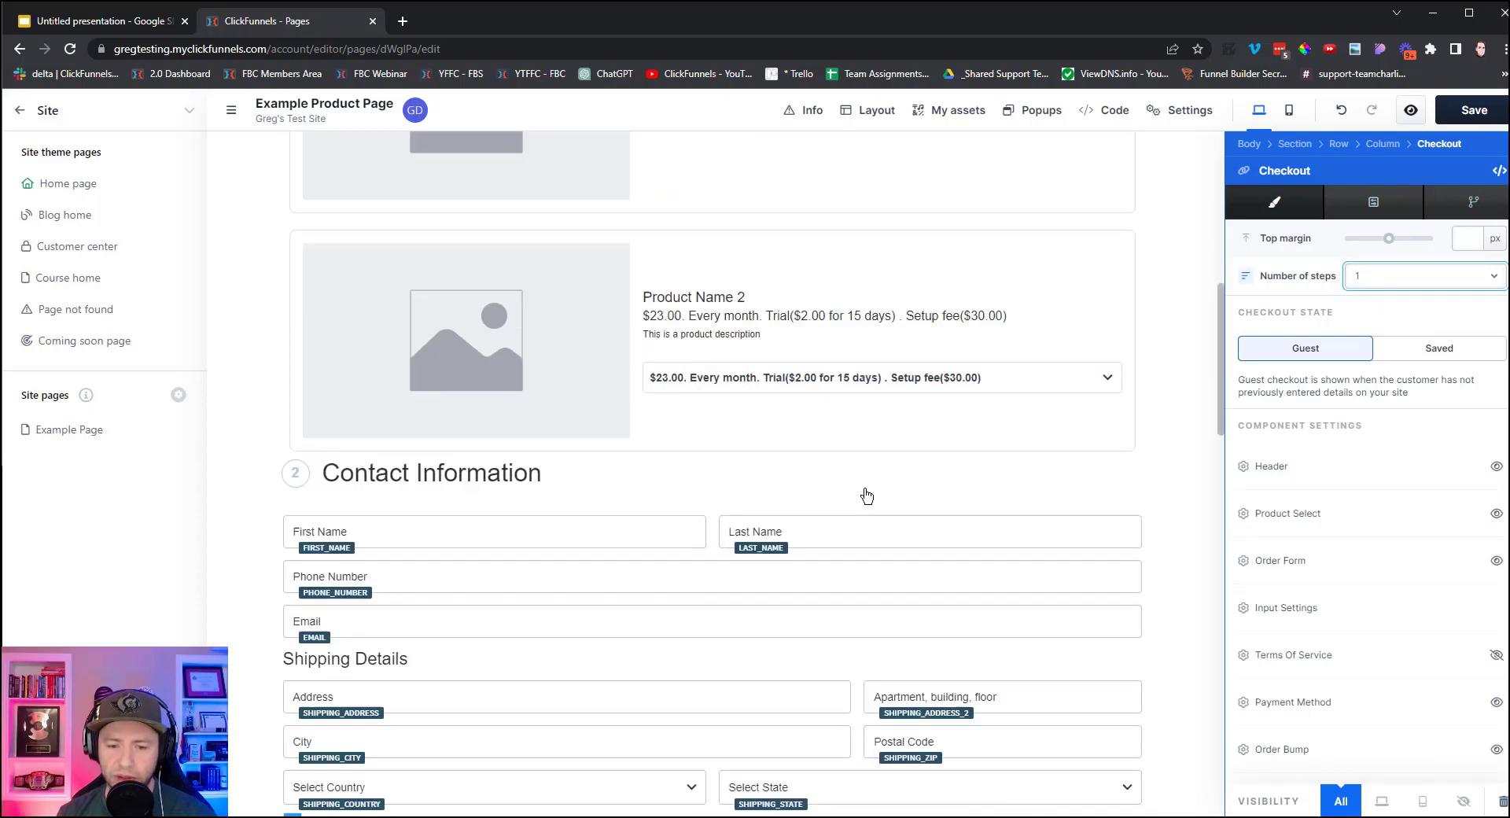
scroll(873, 511, "down", 4)
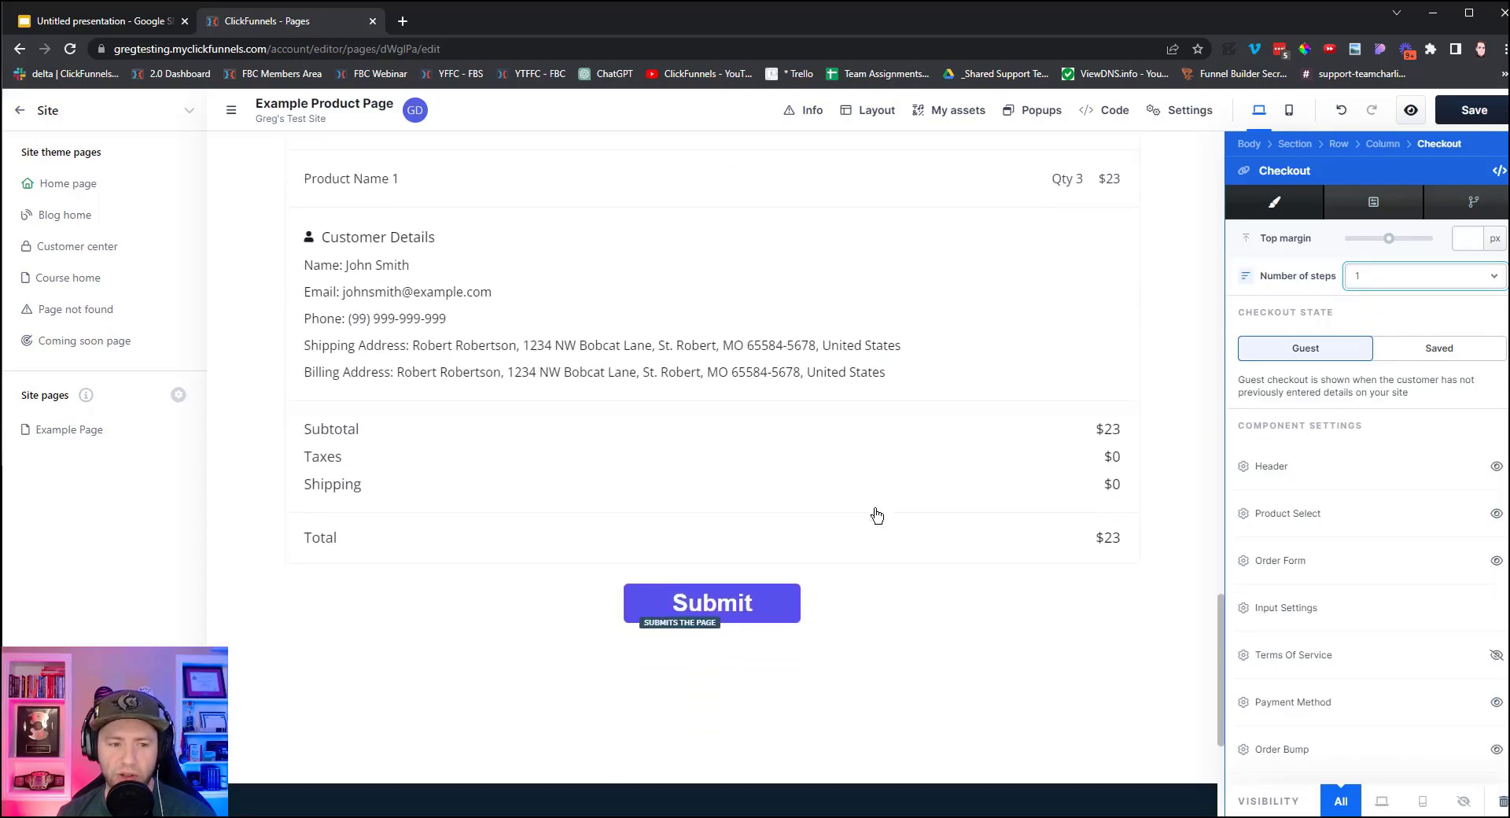
scroll(875, 515, "up", 10)
scroll(876, 520, "up", 12)
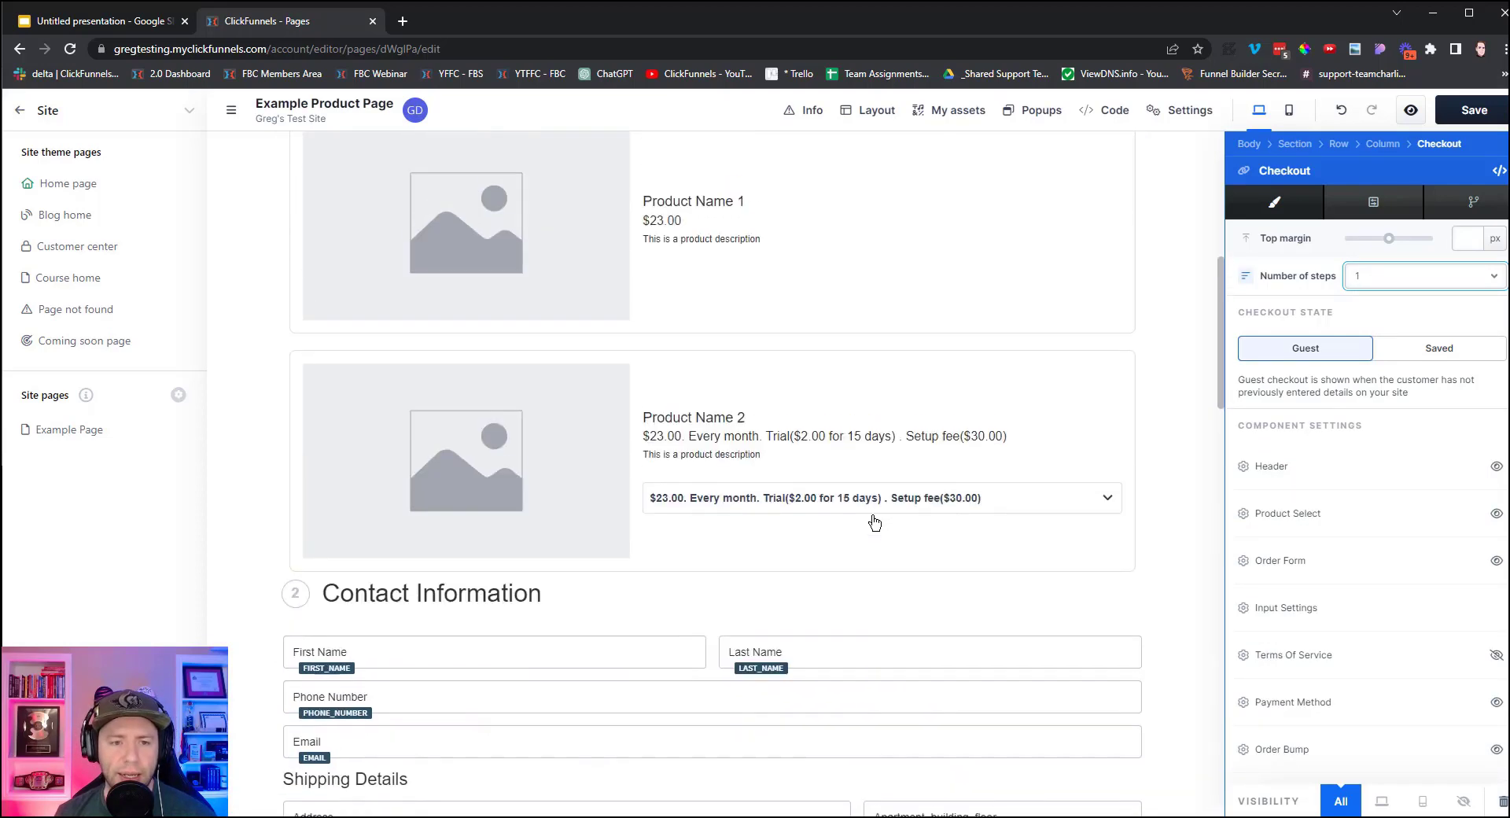
scroll(875, 523, "down", 3)
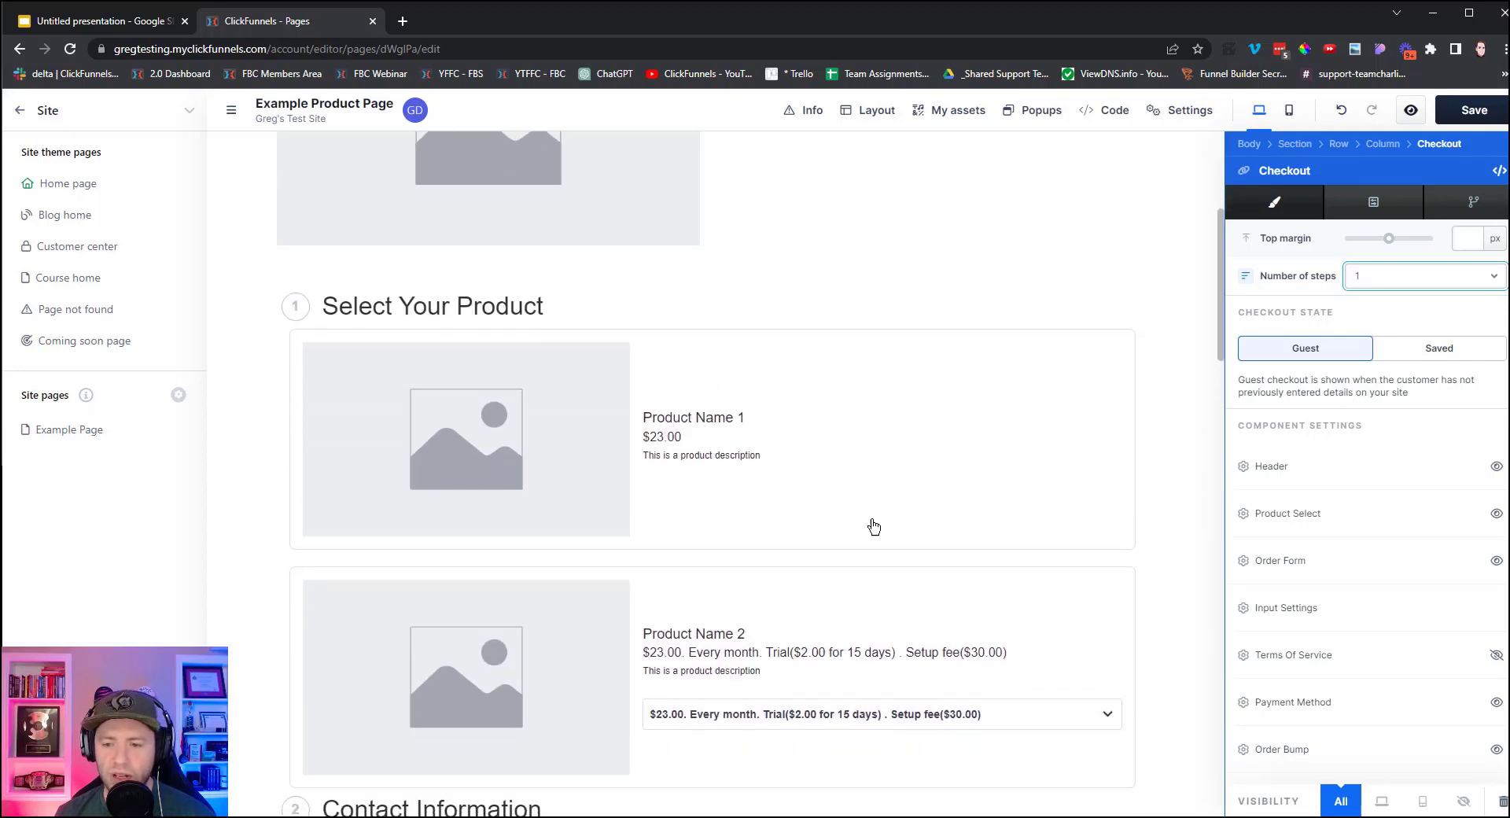
left_click(1496, 516)
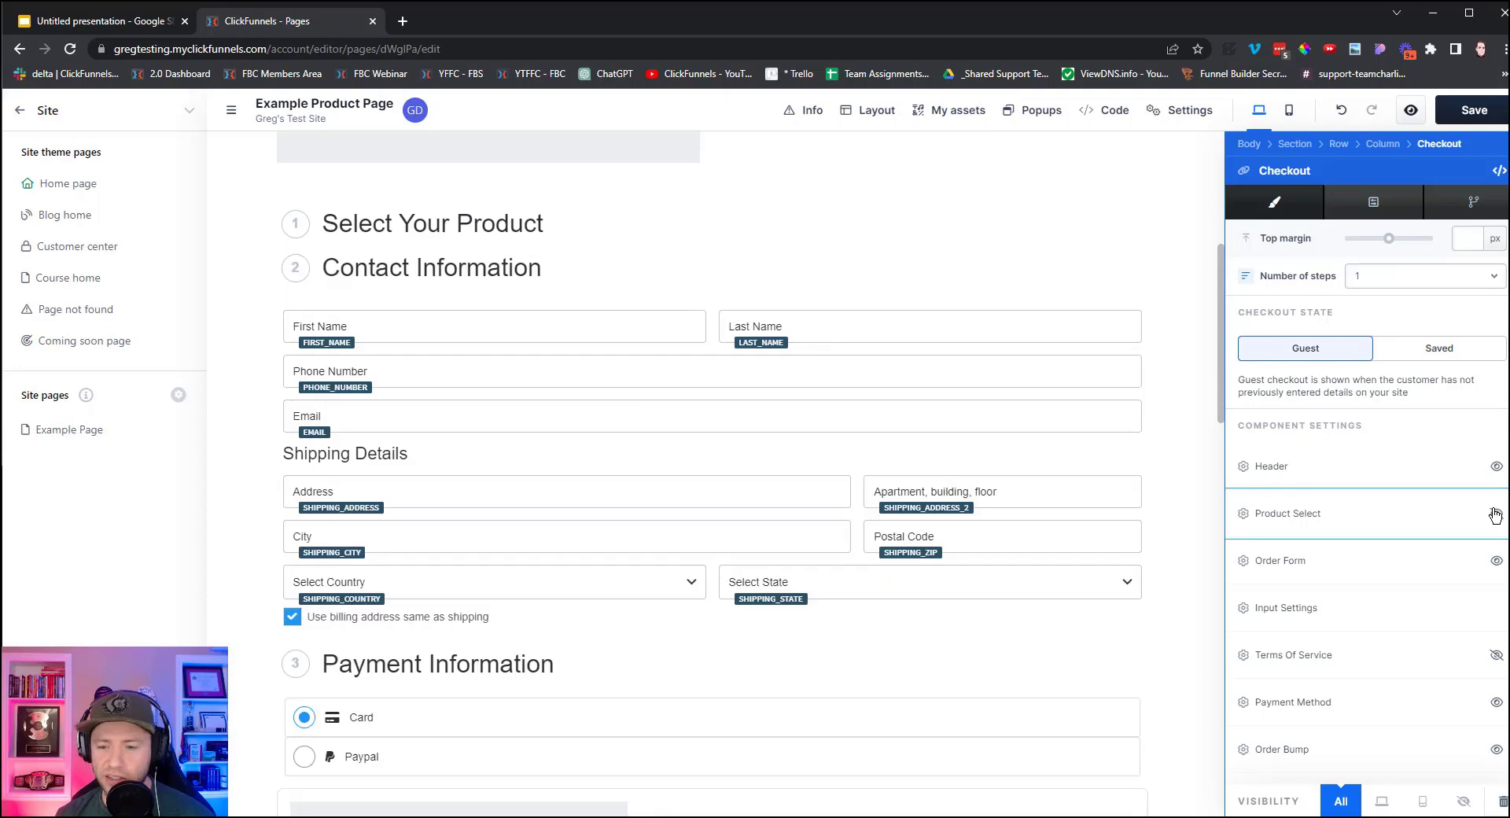
left_click(1496, 516)
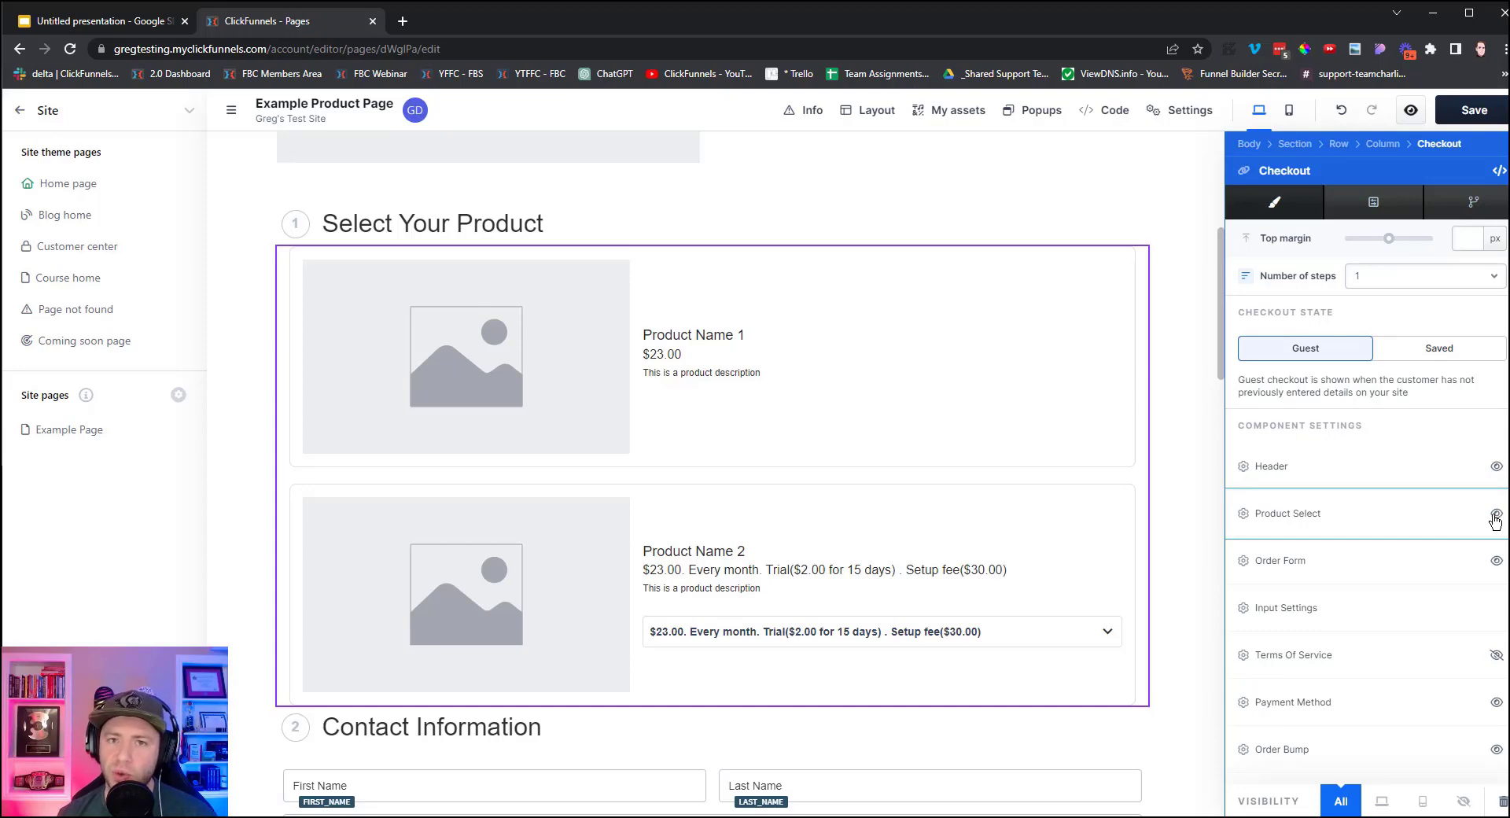
scroll(910, 650, "down", 5)
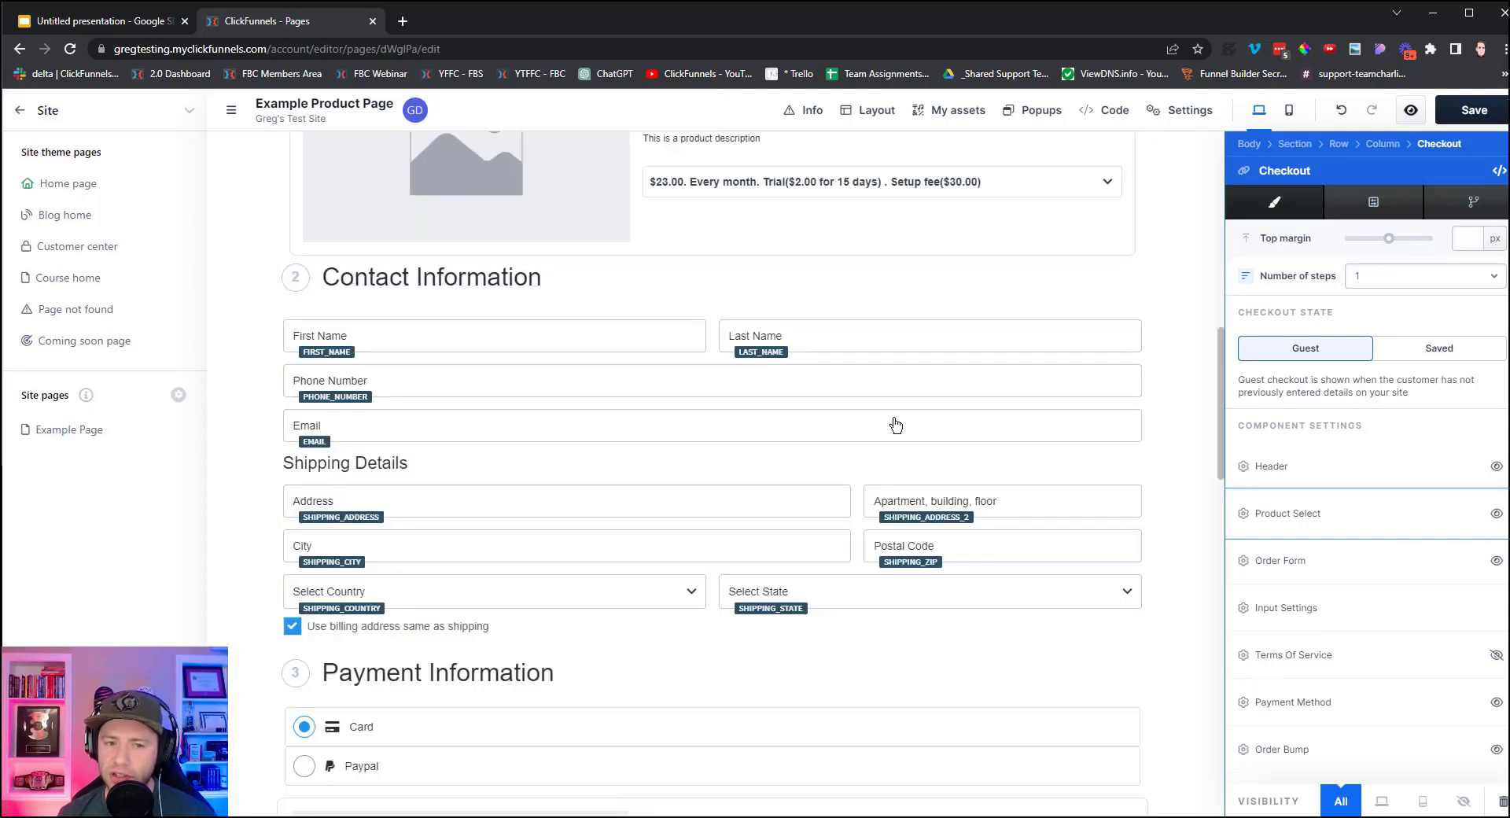
scroll(887, 391, "up", 4)
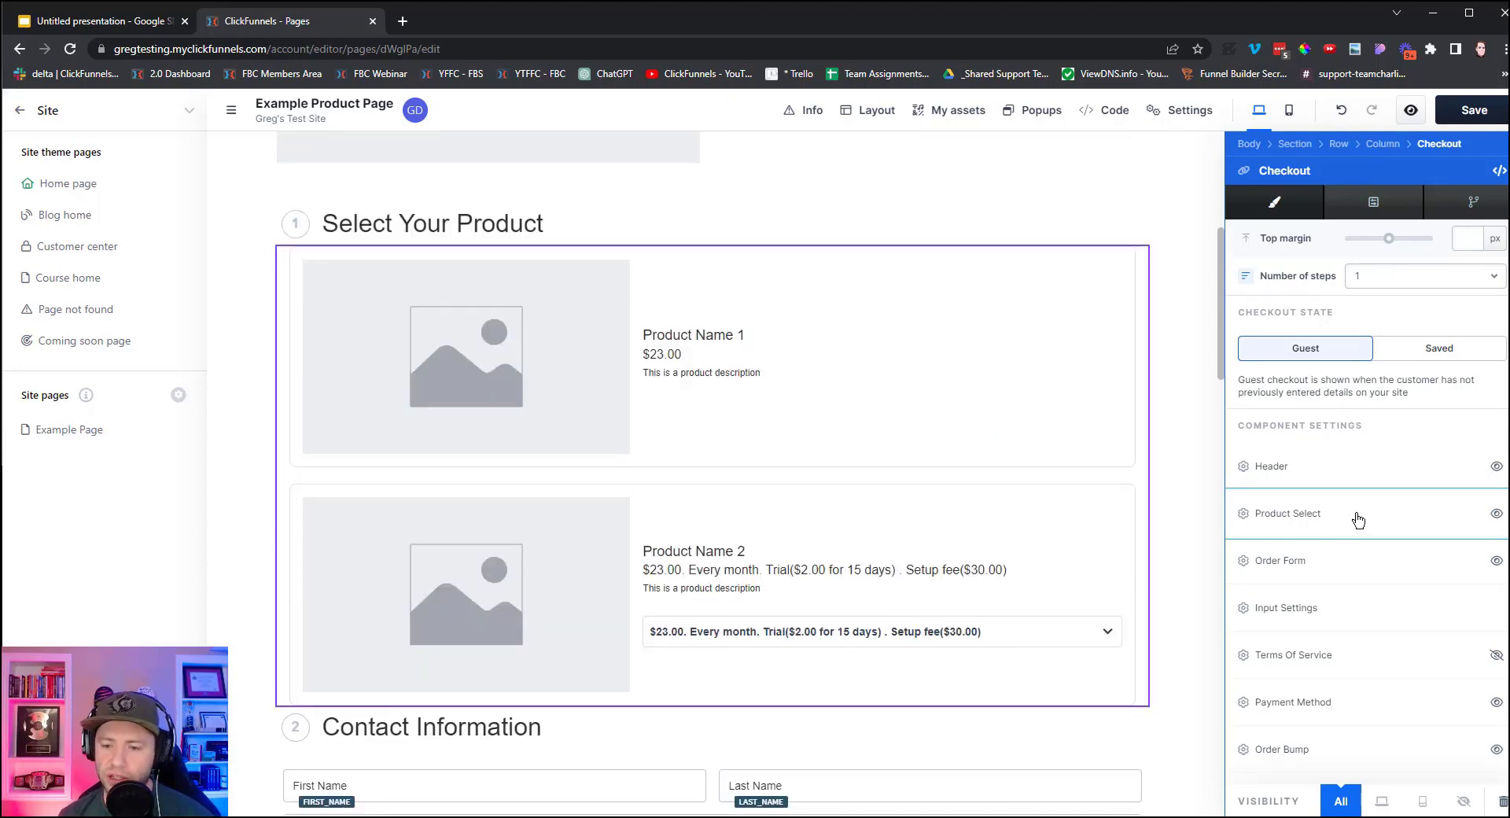
In the Order Form settings, hide the phone number field and keep the billing form shown.
left_click(1271, 563)
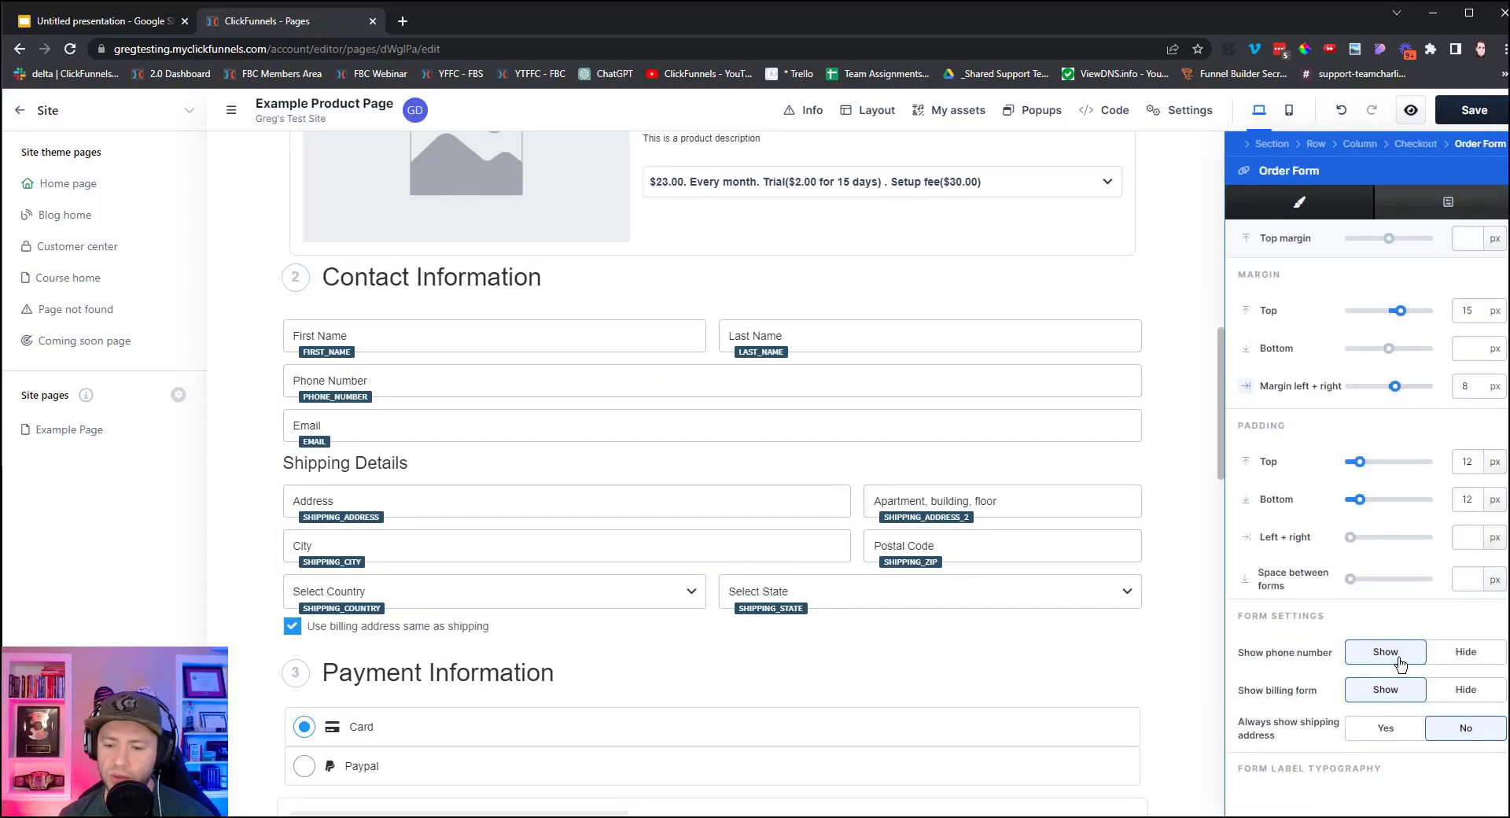
left_click(1457, 659)
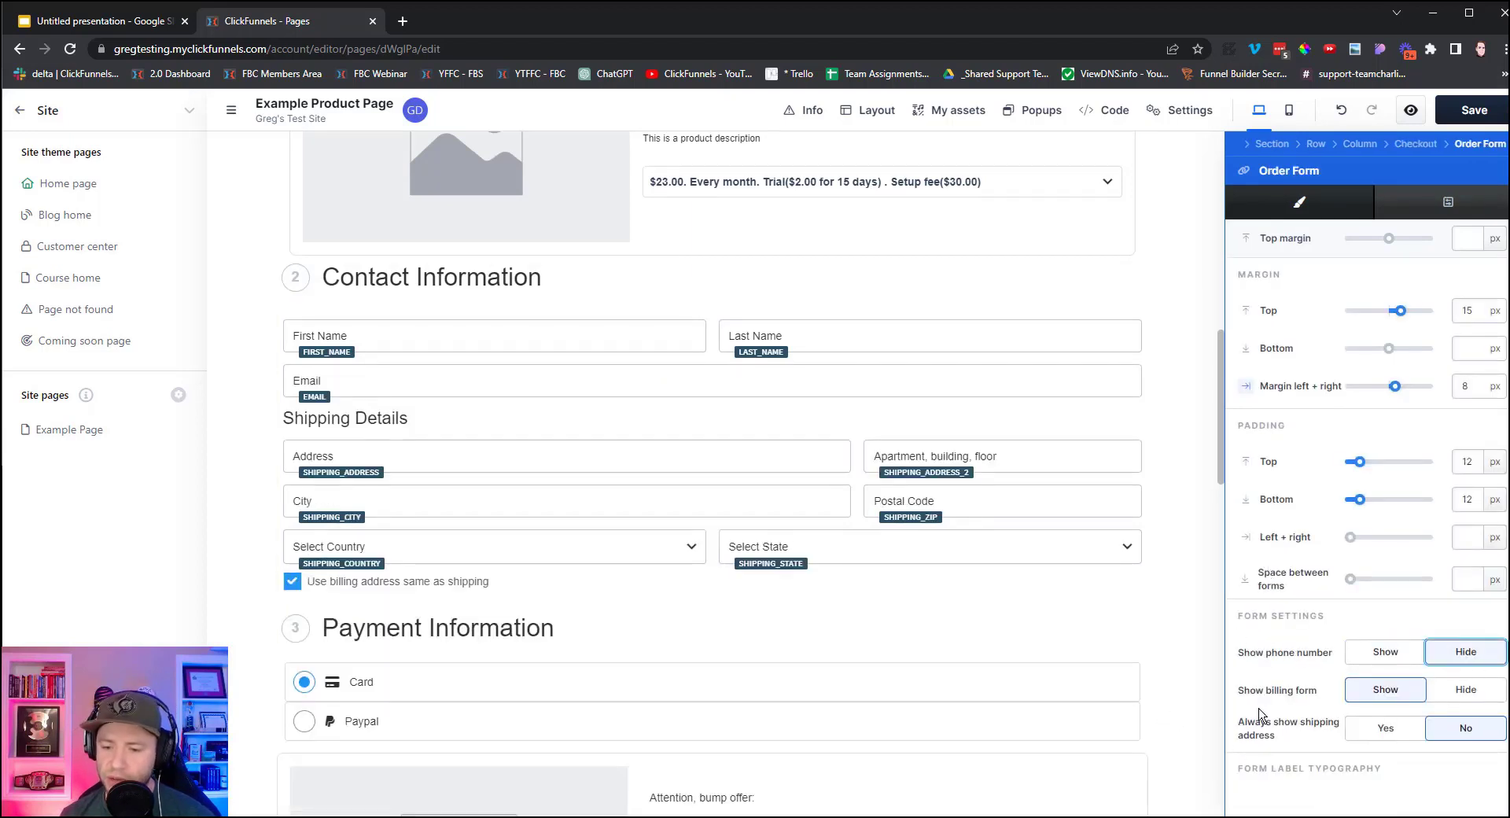
left_click(1374, 736)
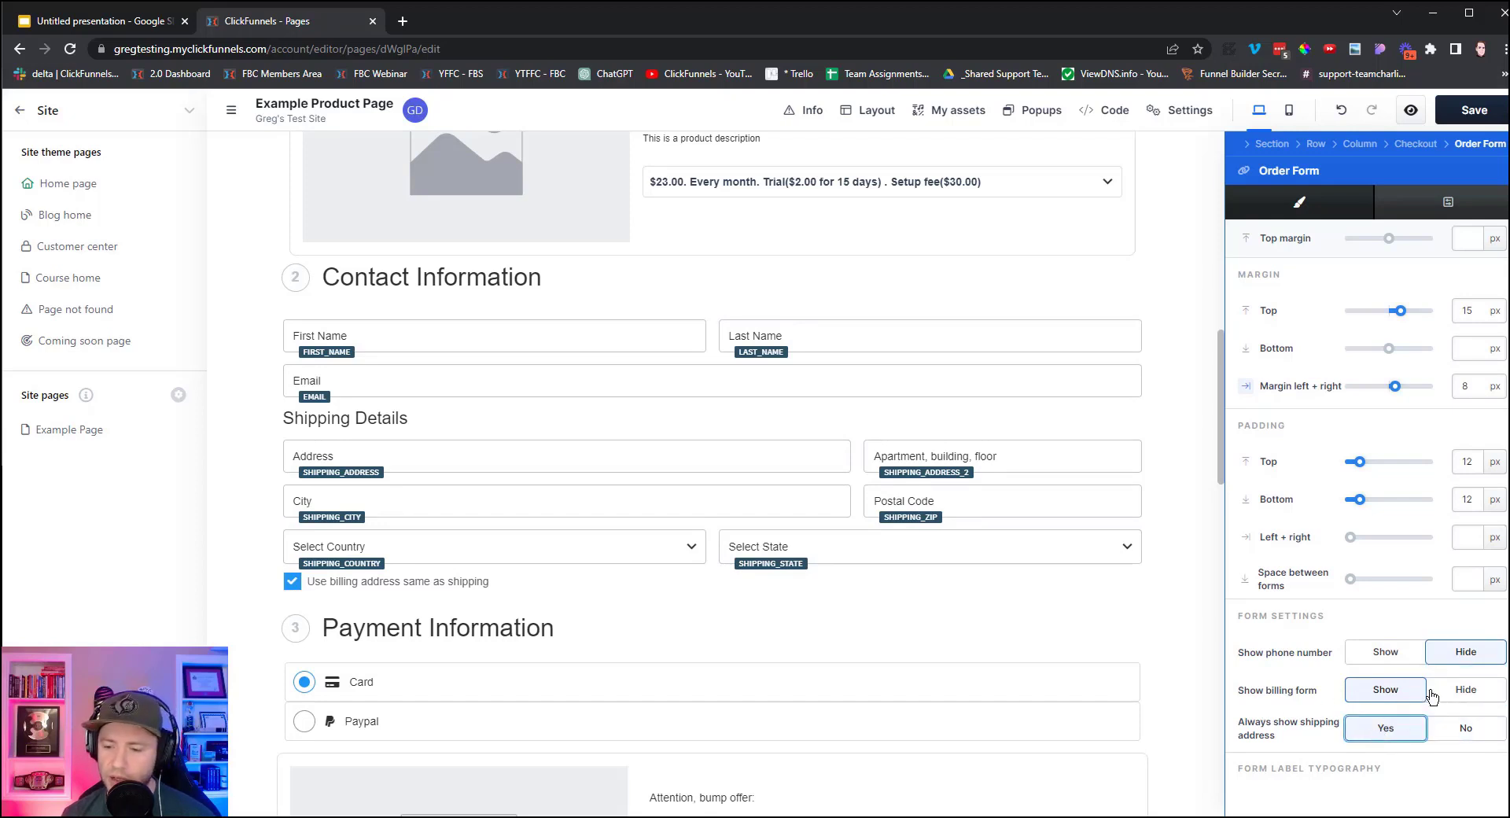
left_click(1454, 697)
left_click(1458, 738)
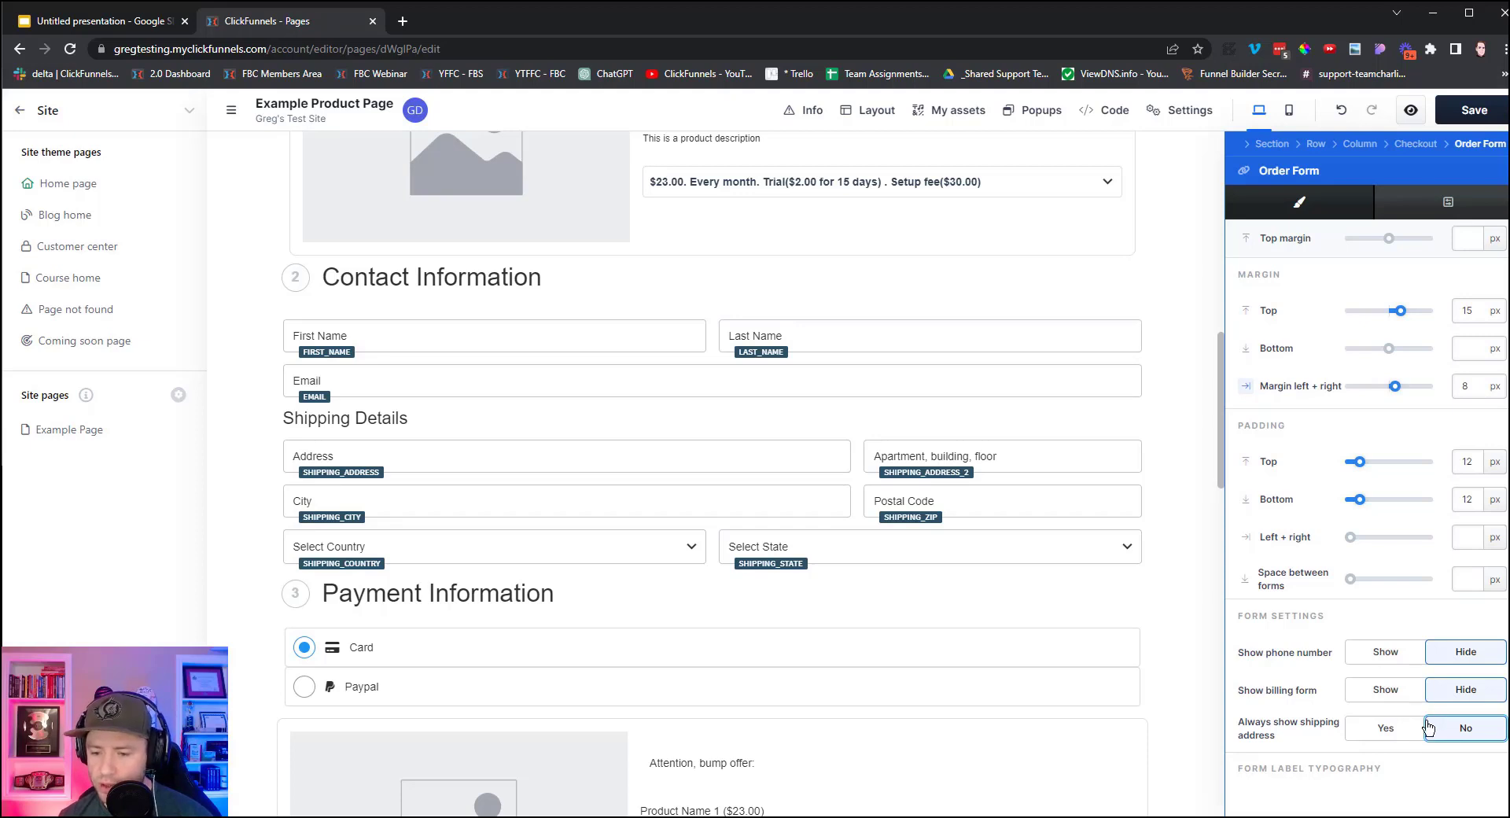
left_click(1383, 690)
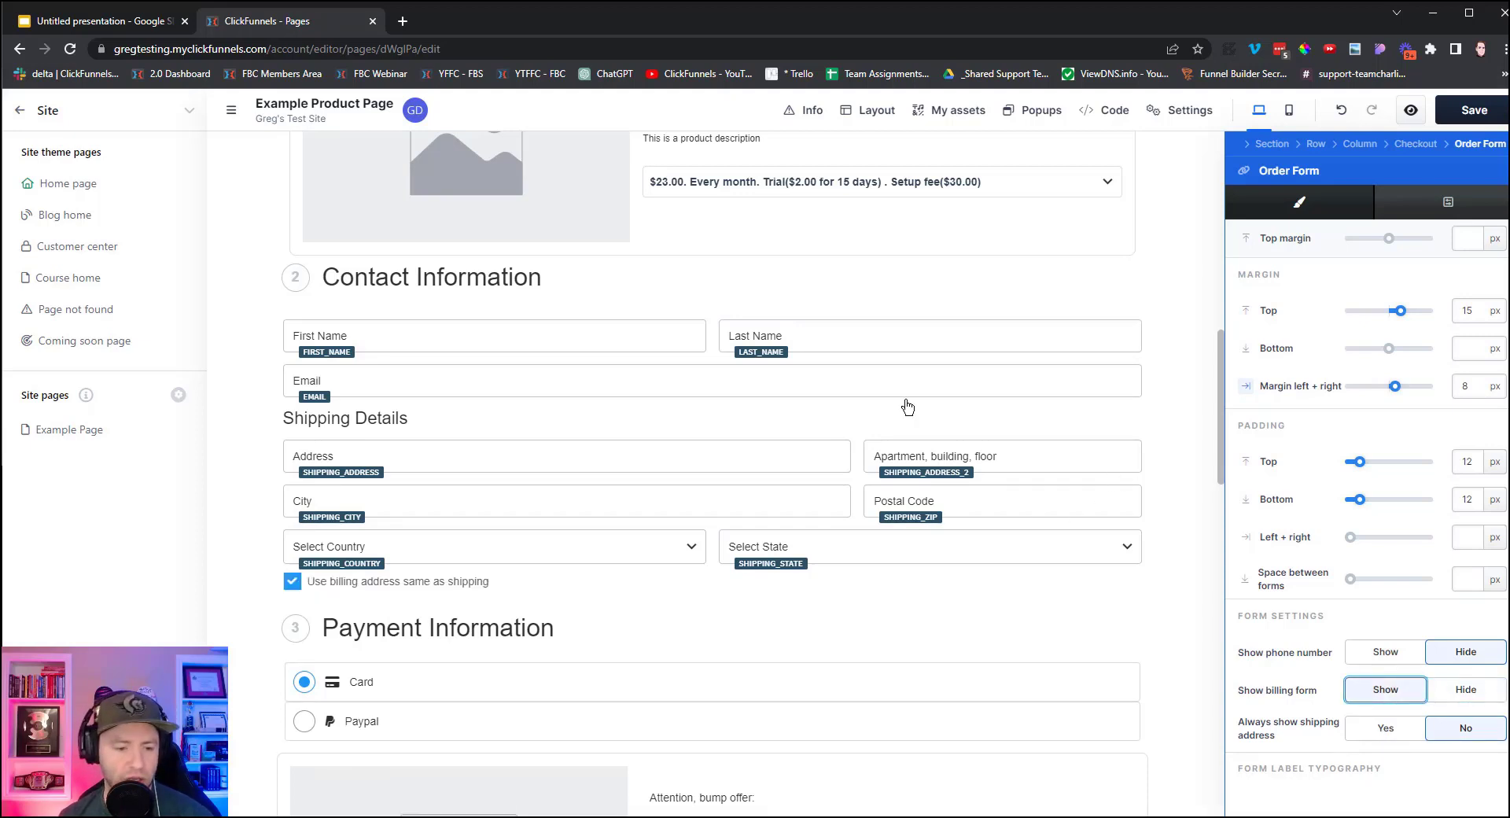
scroll(908, 406, "down", 3)
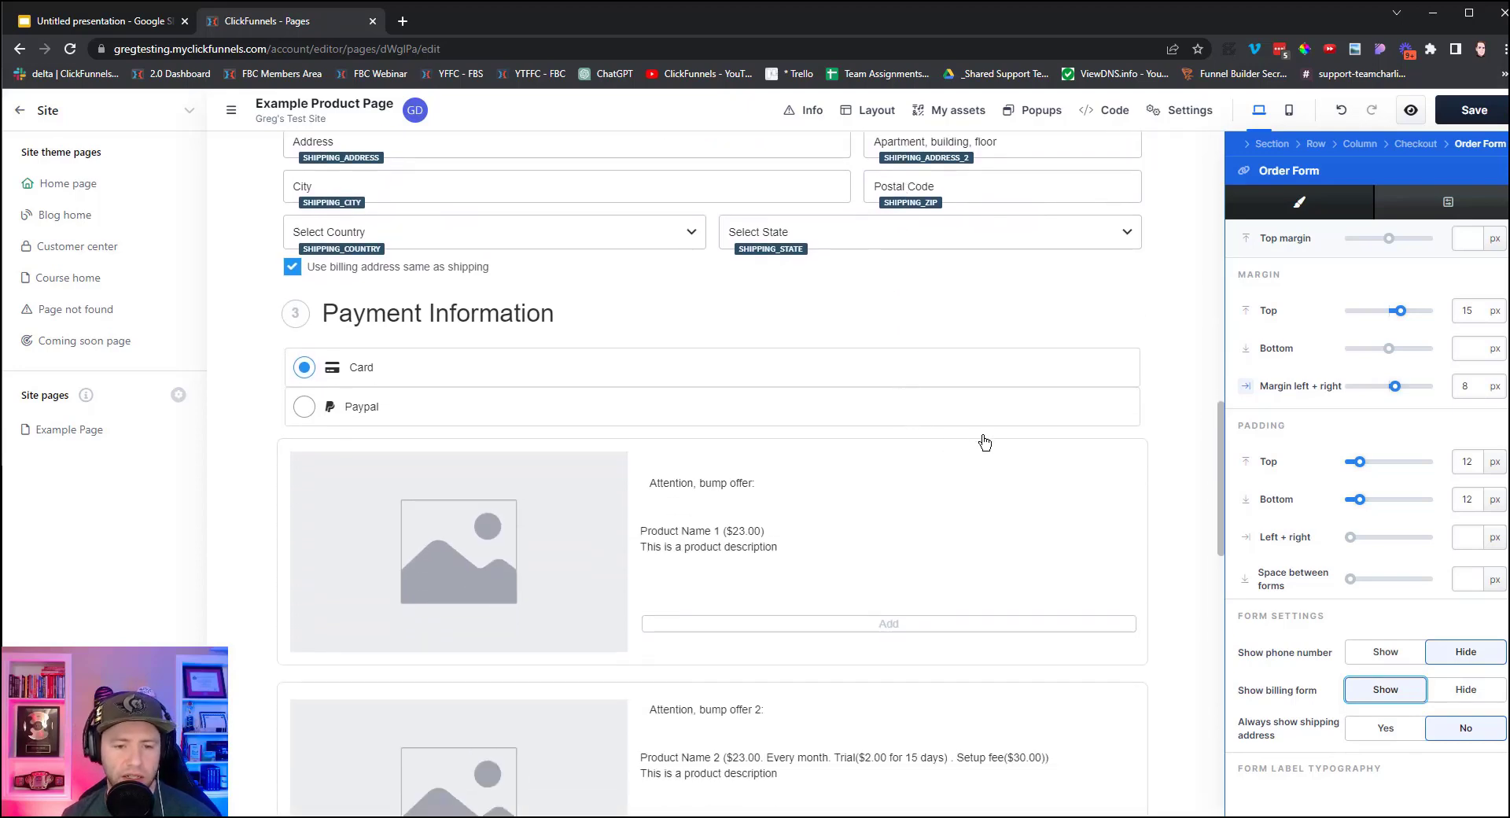
scroll(984, 443, "down", 1)
scroll(984, 443, "down", 2)
scroll(836, 462, "up", 6)
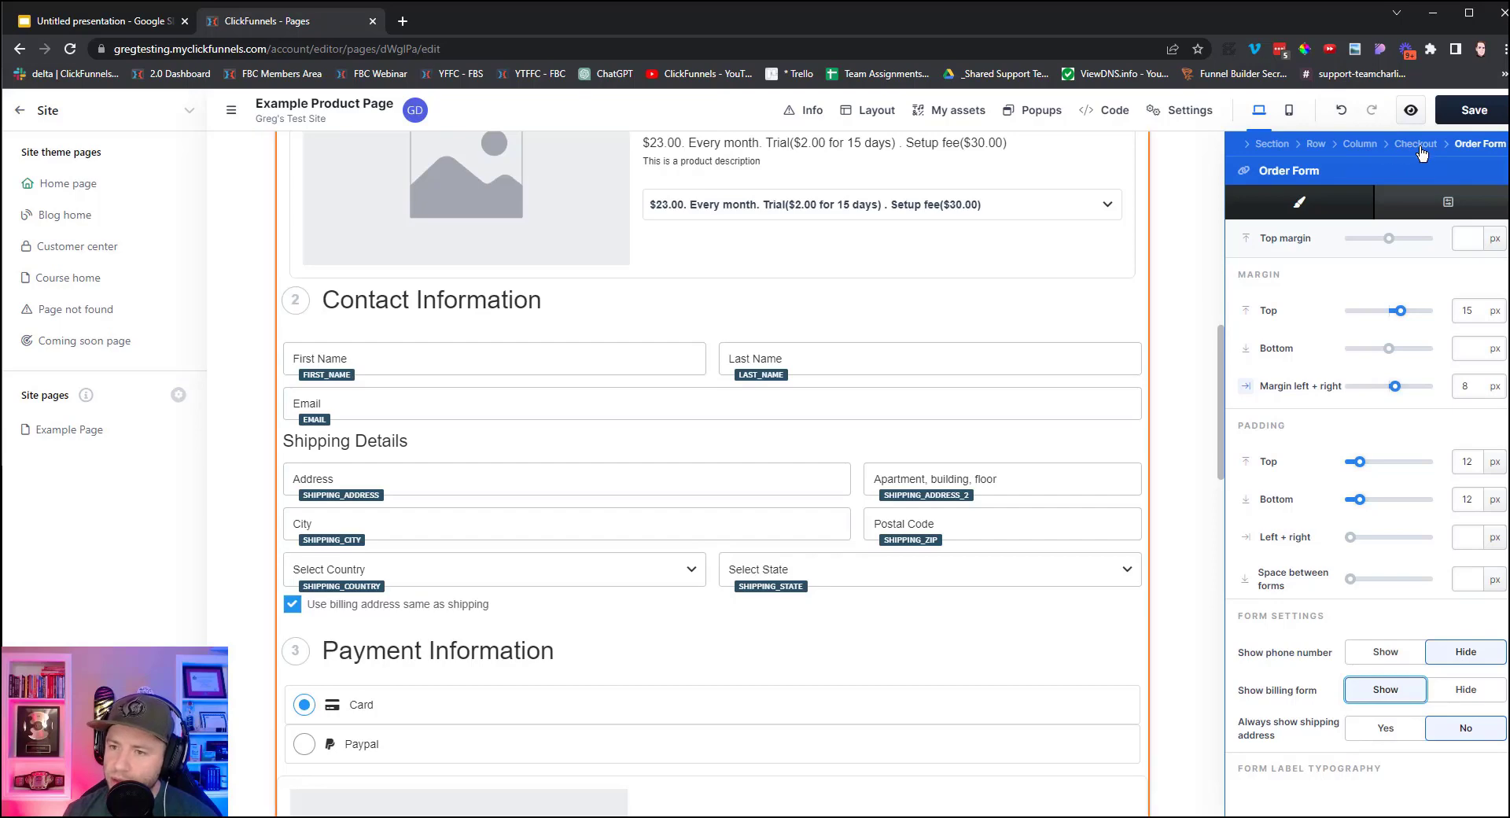
left_click(1422, 151)
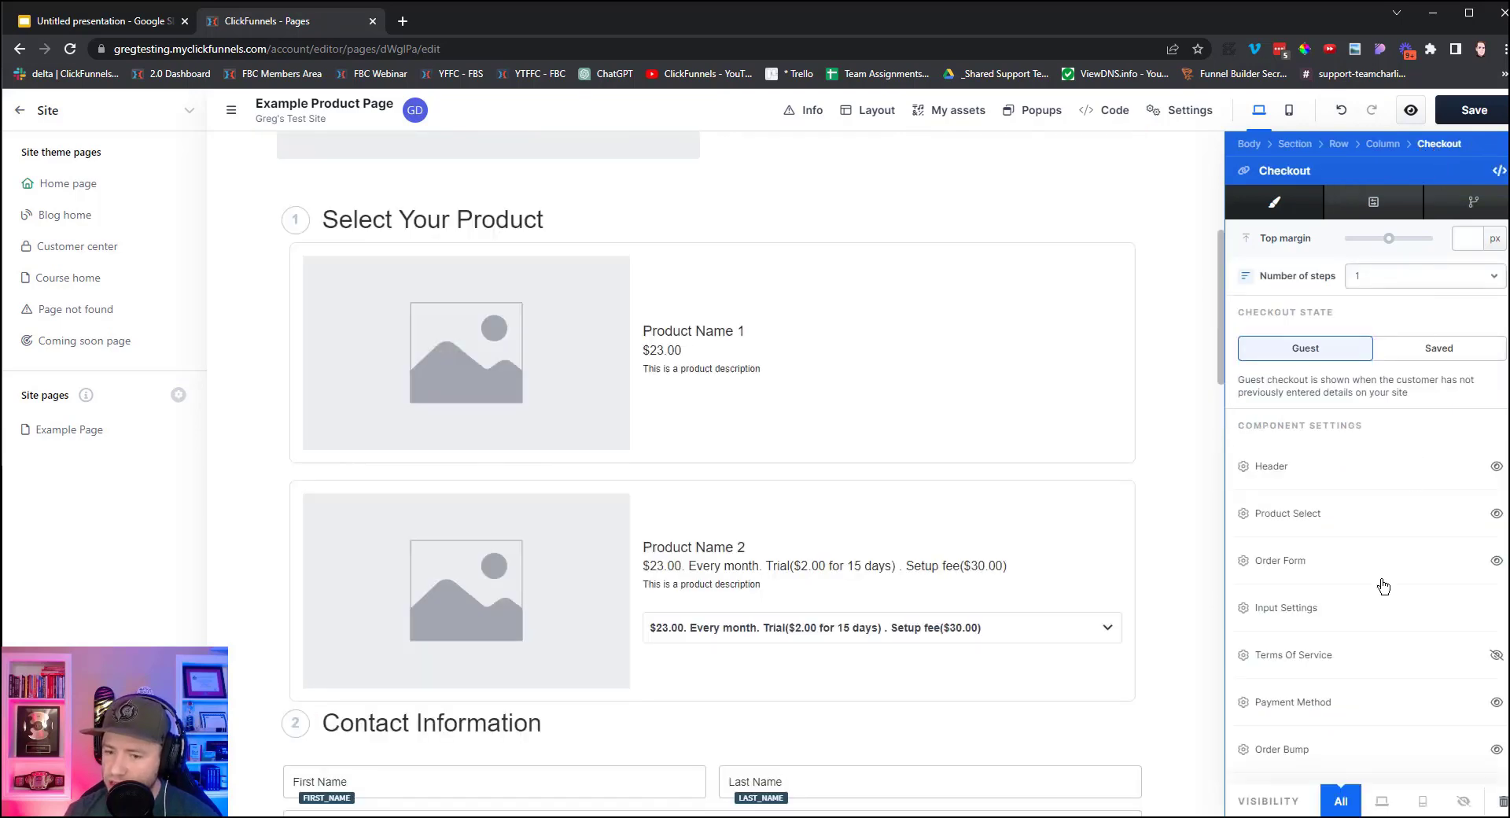
Hide the Order Bump offers and bring up the Order Summary settings.
scroll(1355, 623, "down", 2)
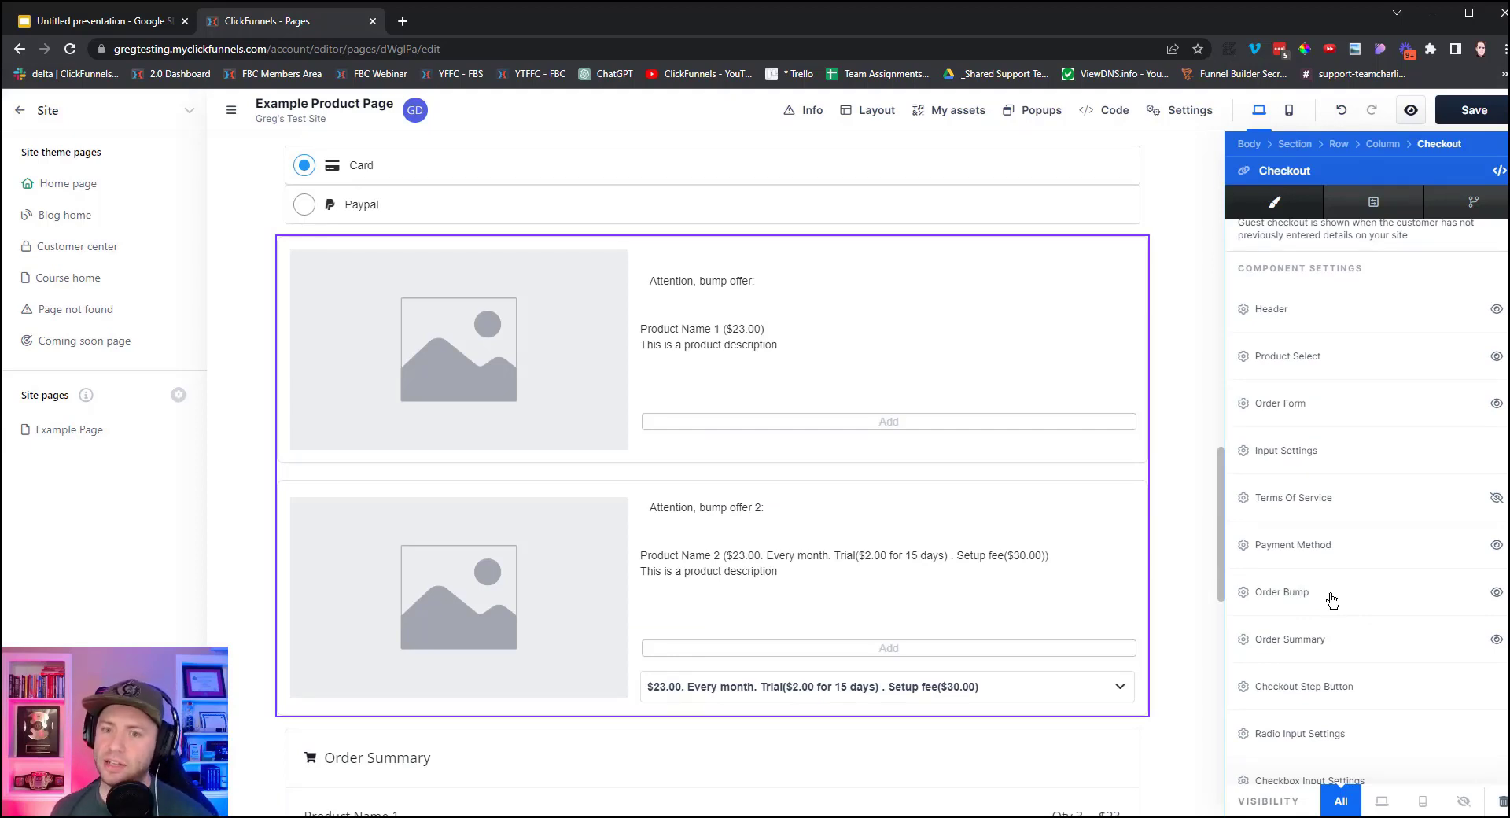
left_click(1496, 595)
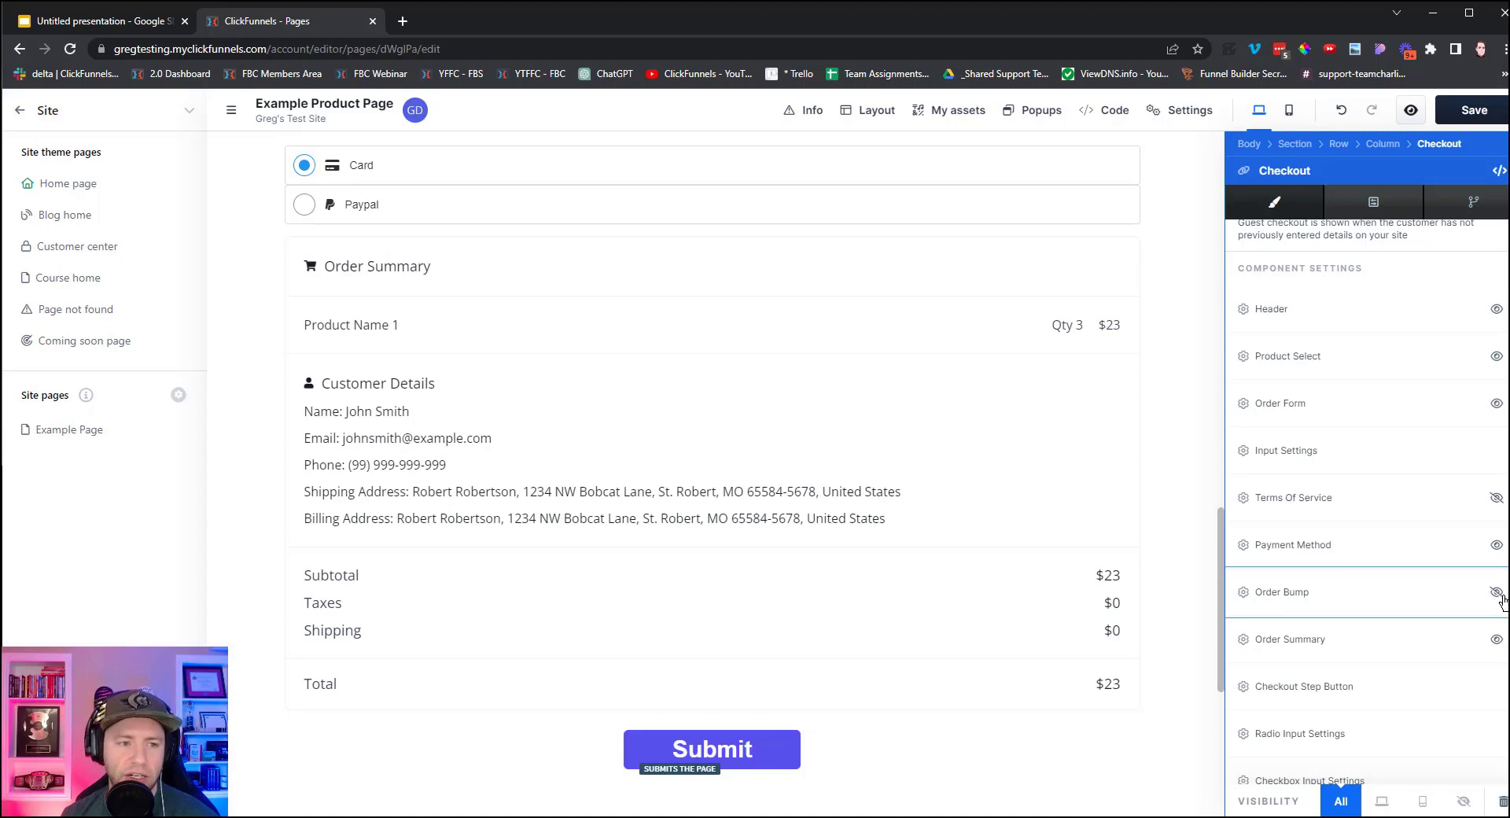
scroll(962, 526, "down", 3)
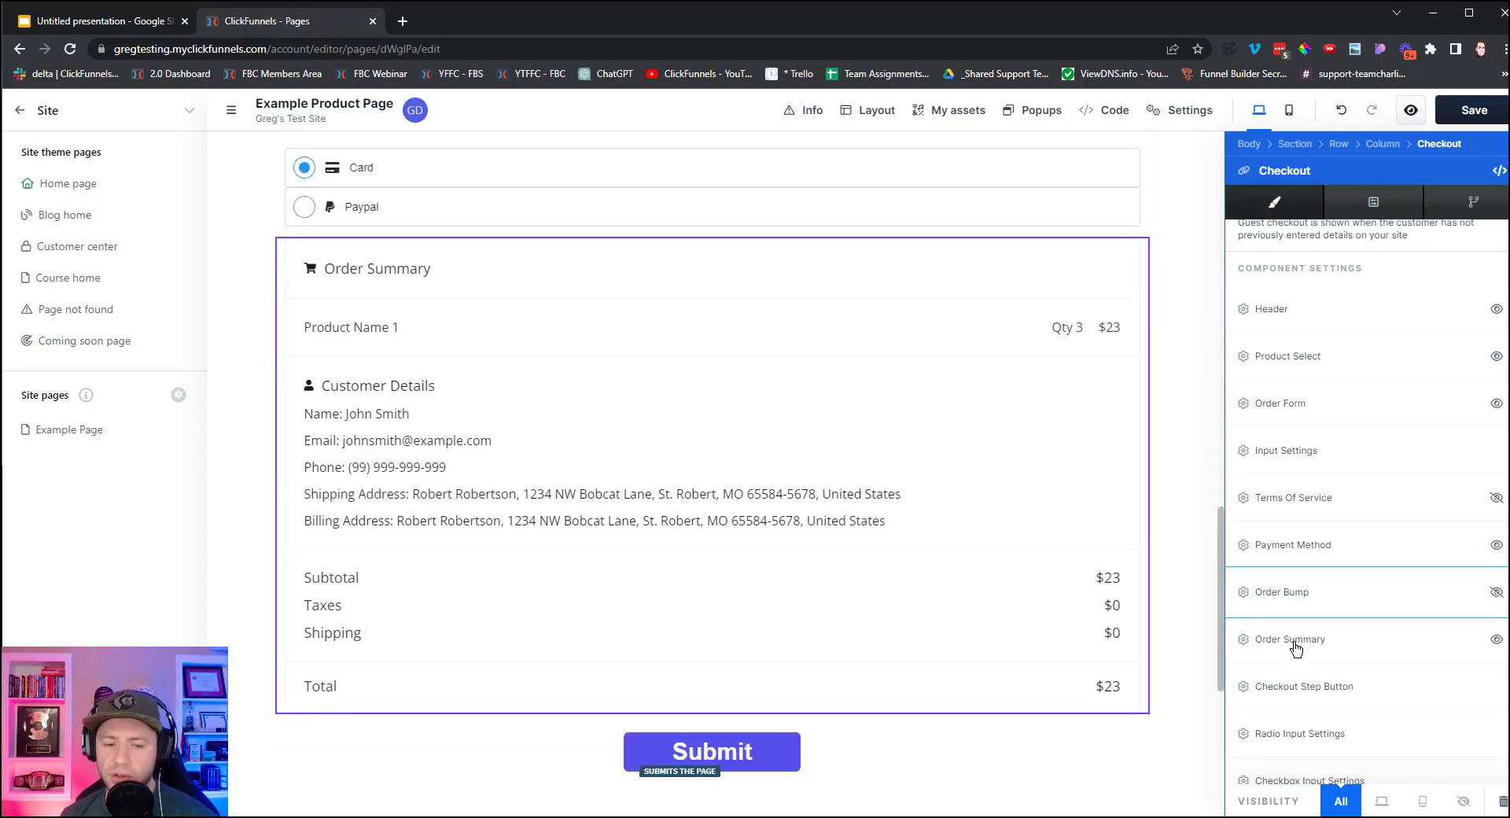
left_click(1296, 647)
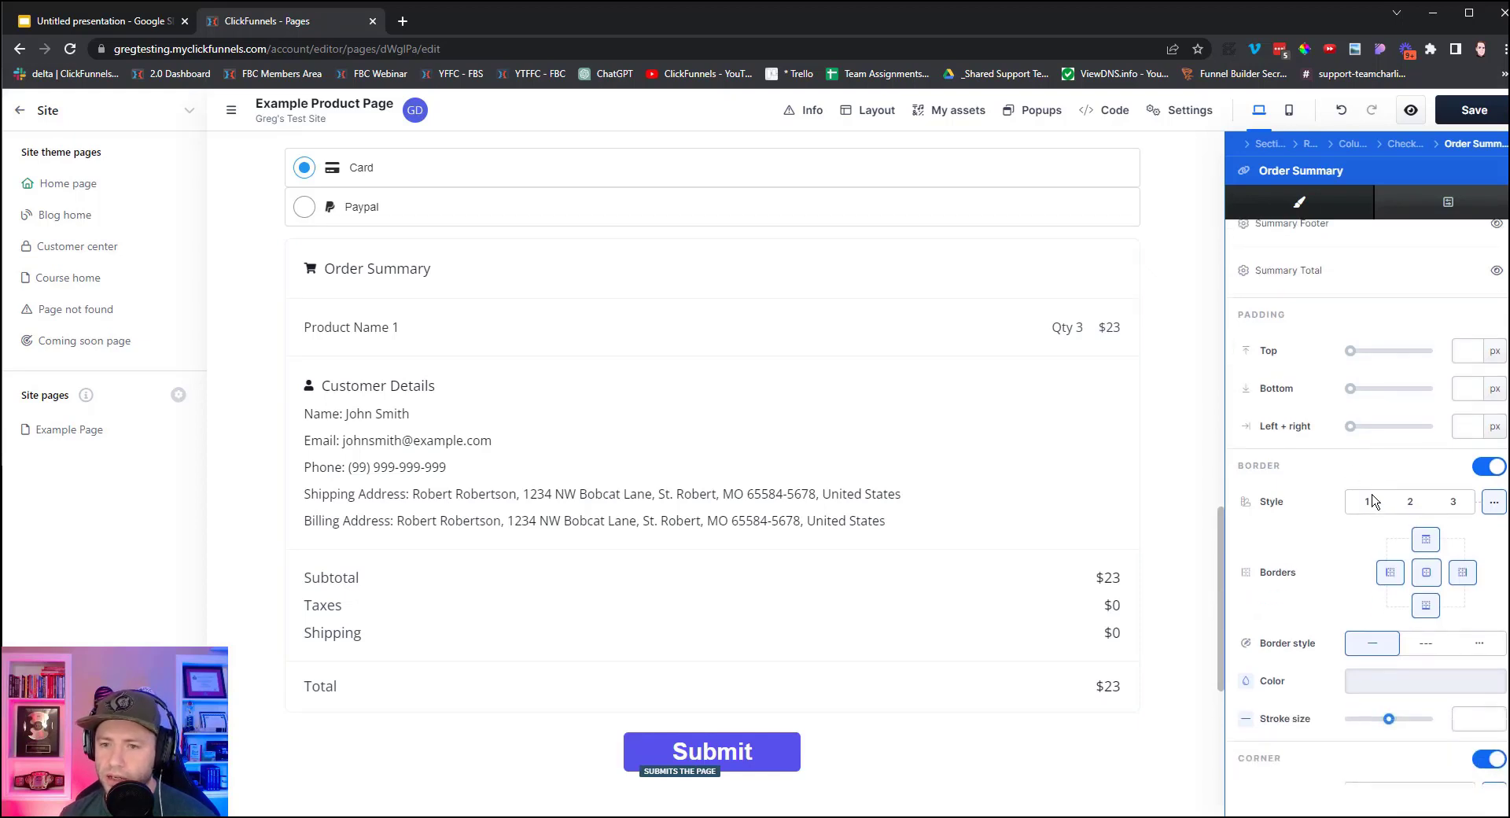
Hide the Summary Footer and Customer Info so the summary shows only product and total.
scroll(1372, 504, "up", 3)
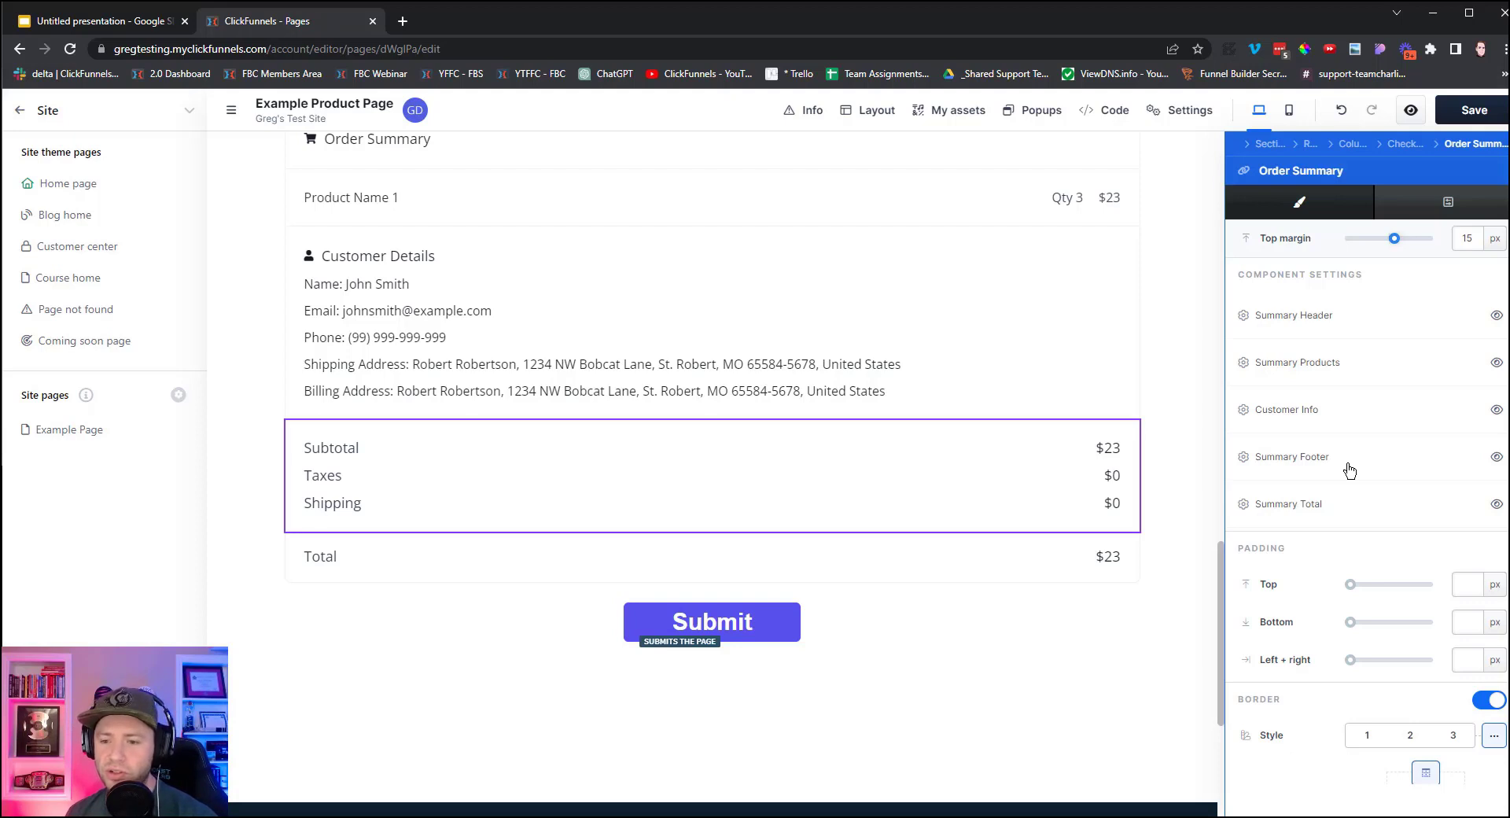
left_click(1497, 458)
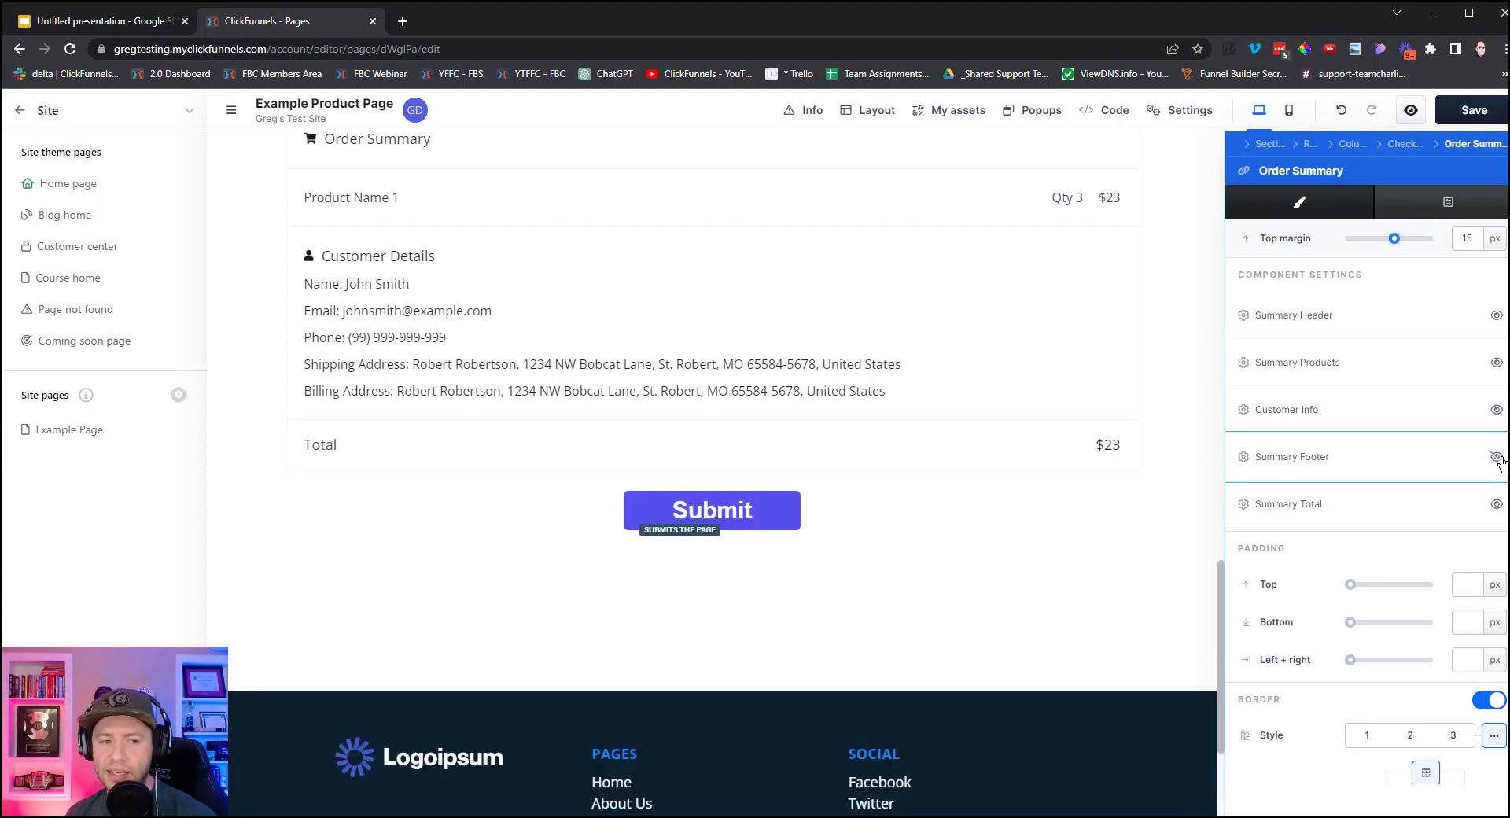
left_click(1497, 410)
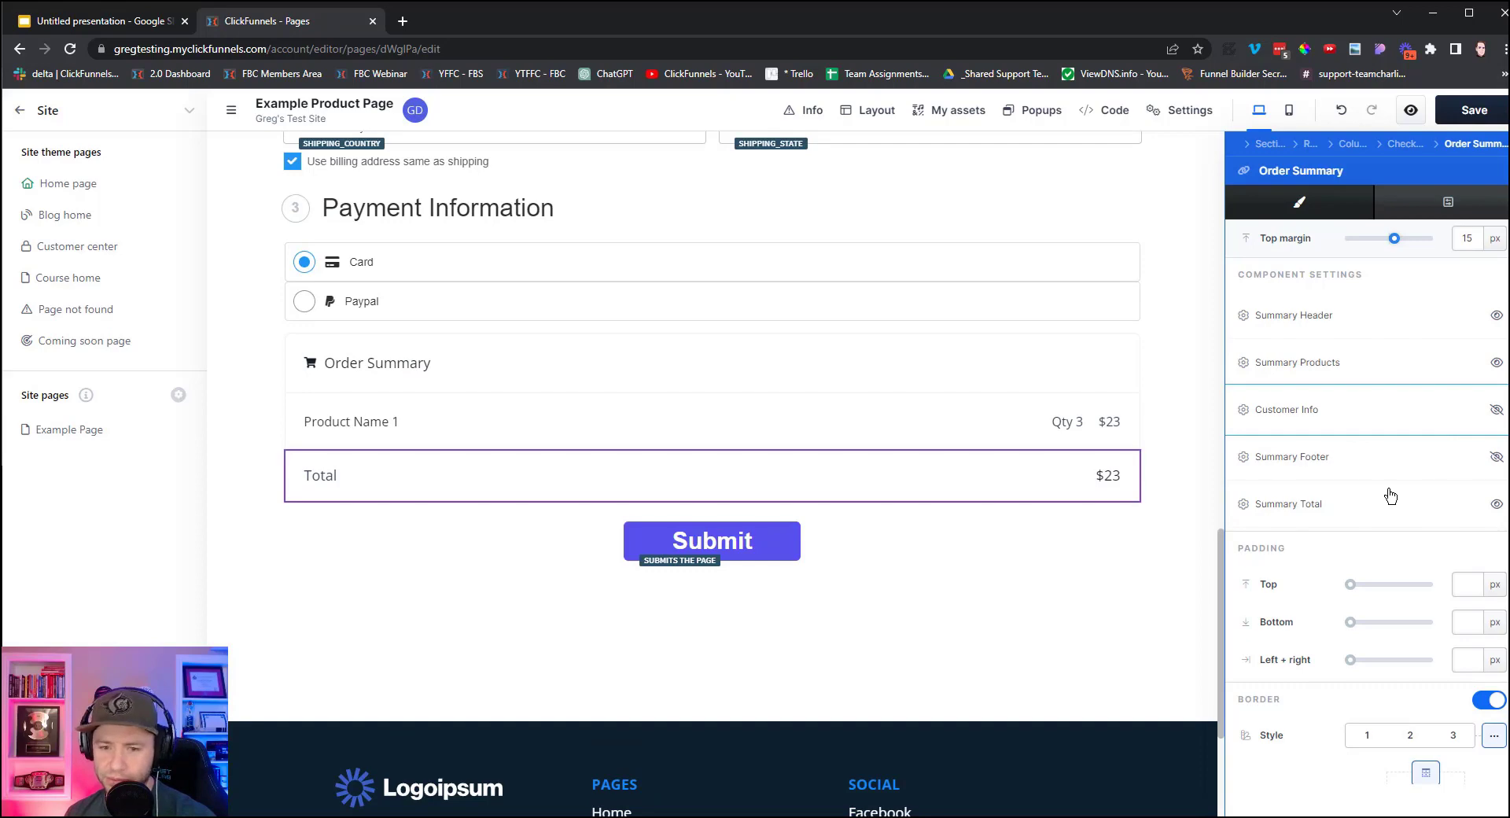
scroll(987, 507, "up", 5)
scroll(987, 507, "up", 3)
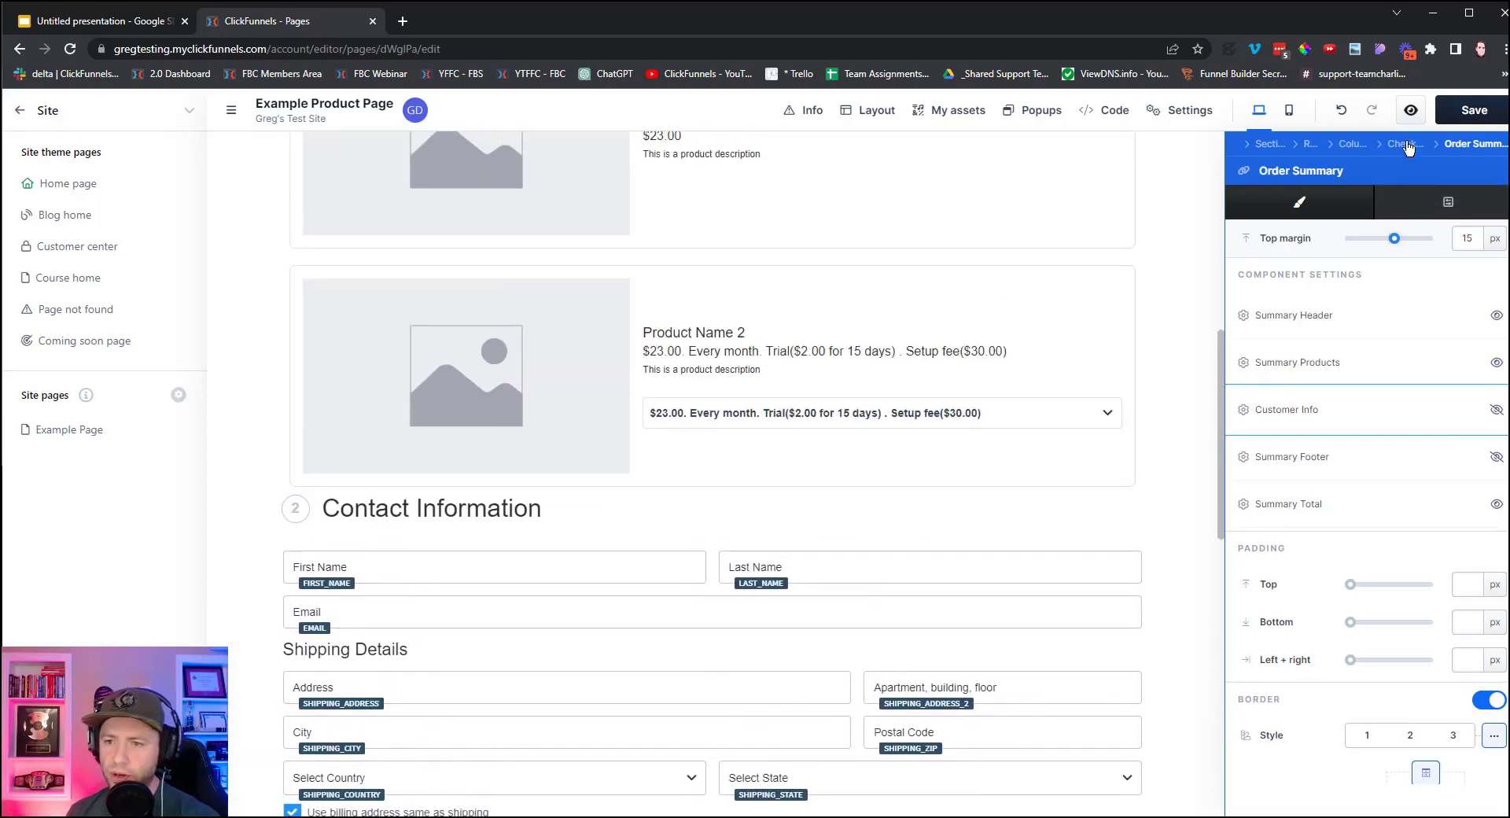
left_click(1407, 143)
scroll(1380, 448, "down", 3)
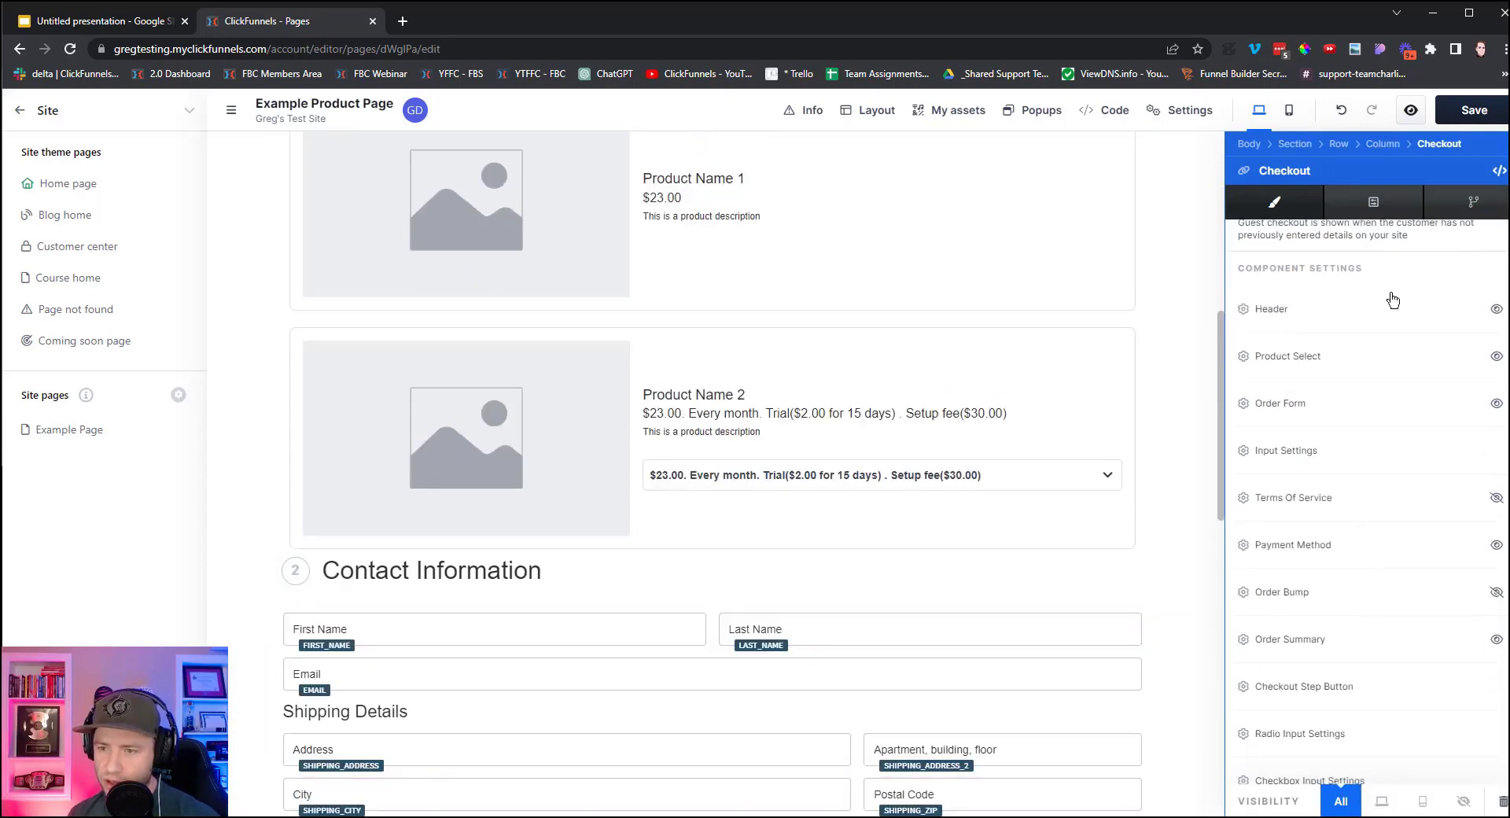
Widen the checkout step button in its Submit state settings.
scroll(1346, 503, "down", 2)
mouse_move(1345, 532)
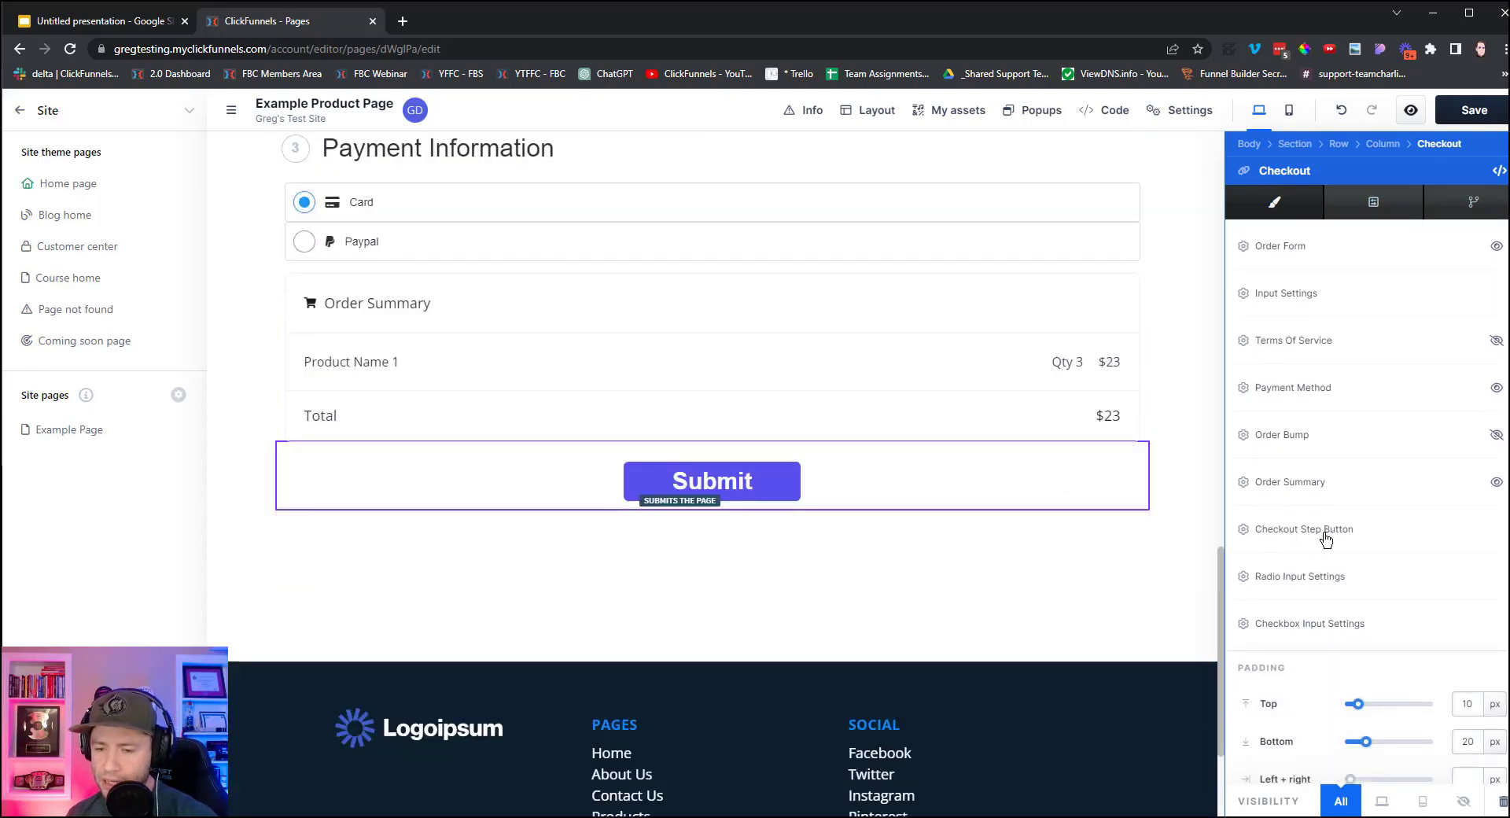
left_click(1327, 539)
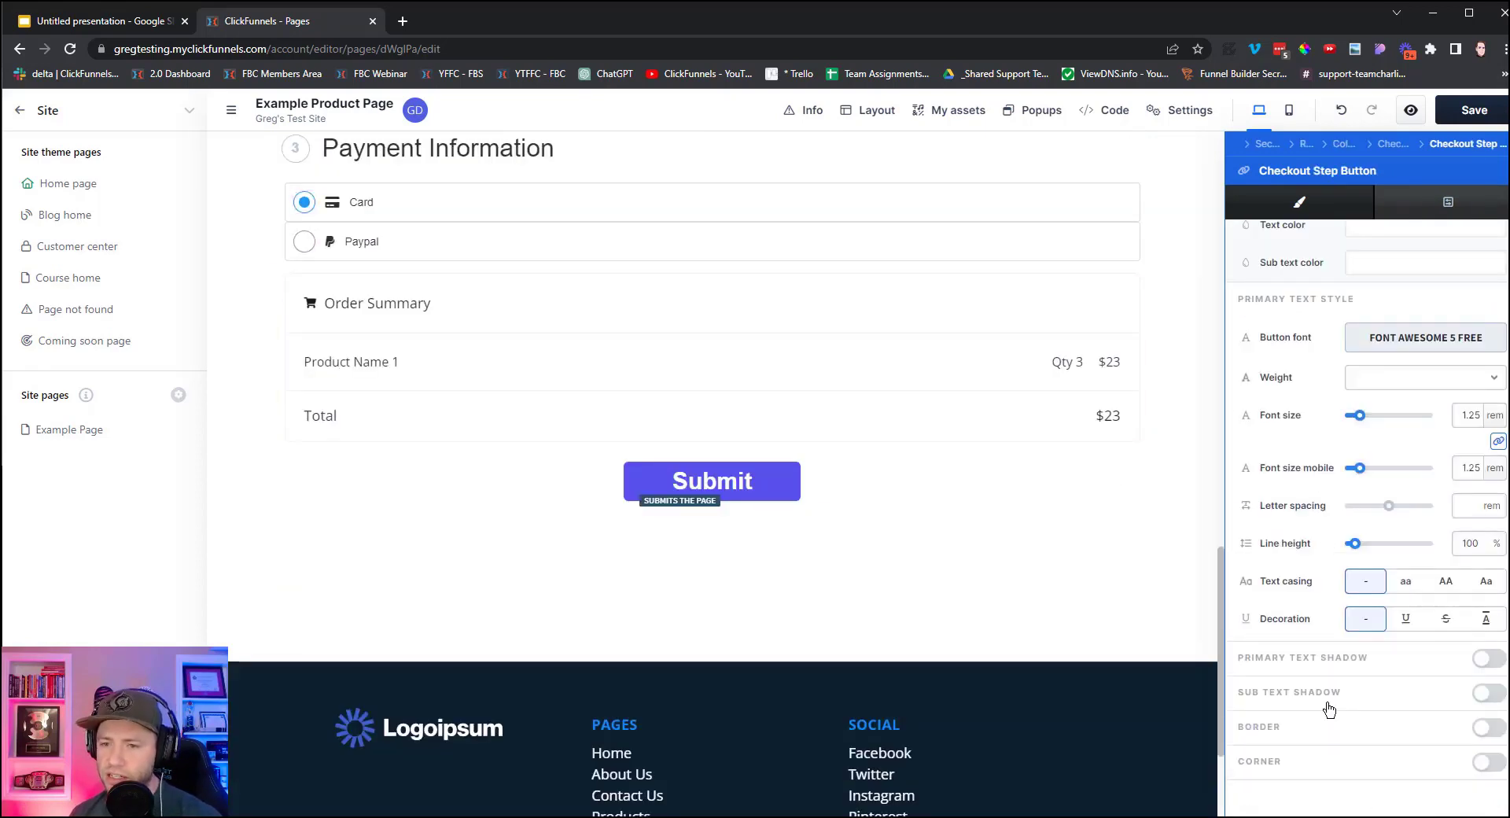
scroll(1329, 709, "up", 4)
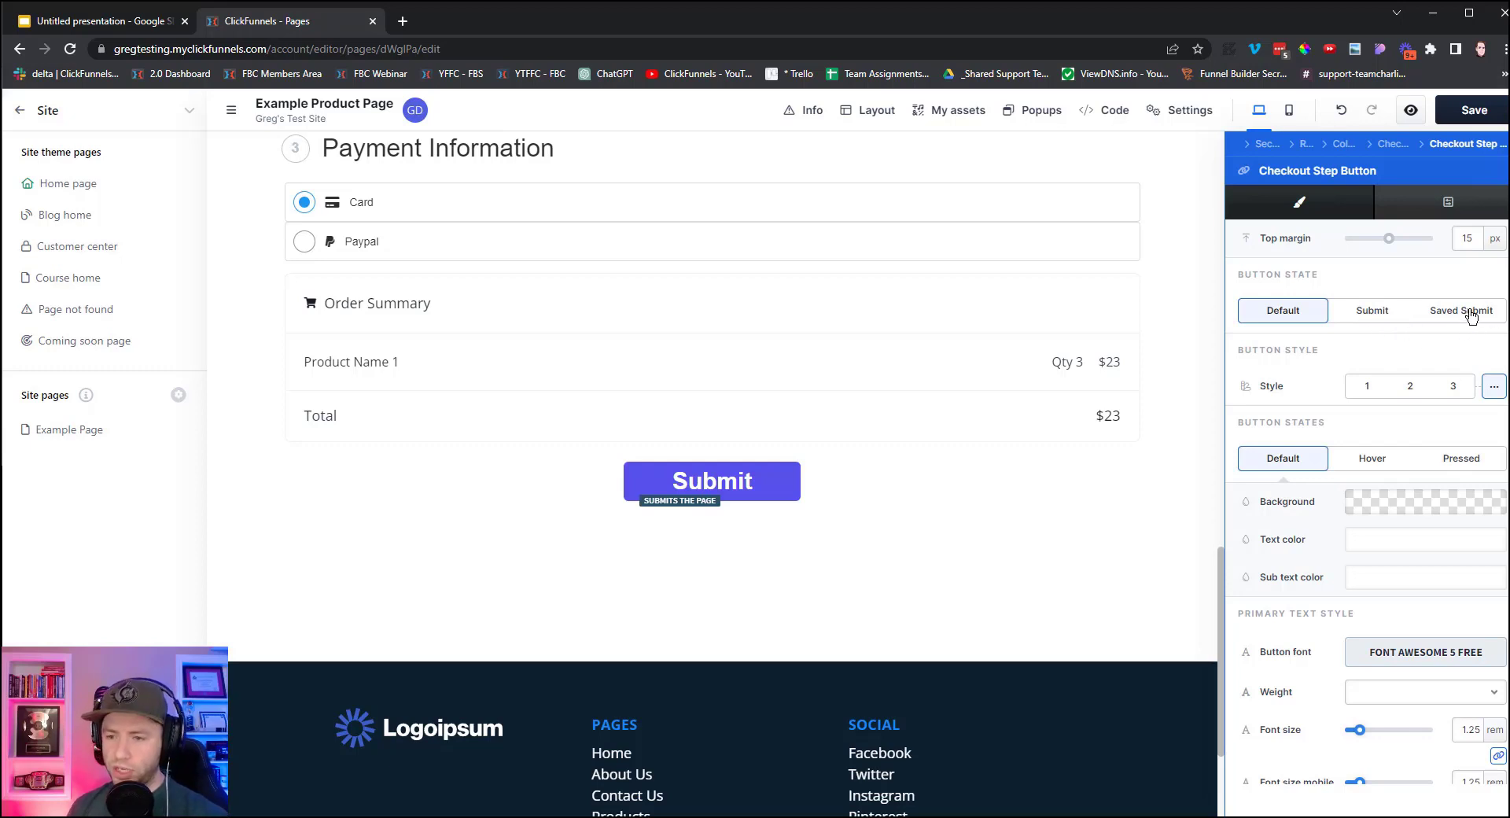
left_click(1377, 319)
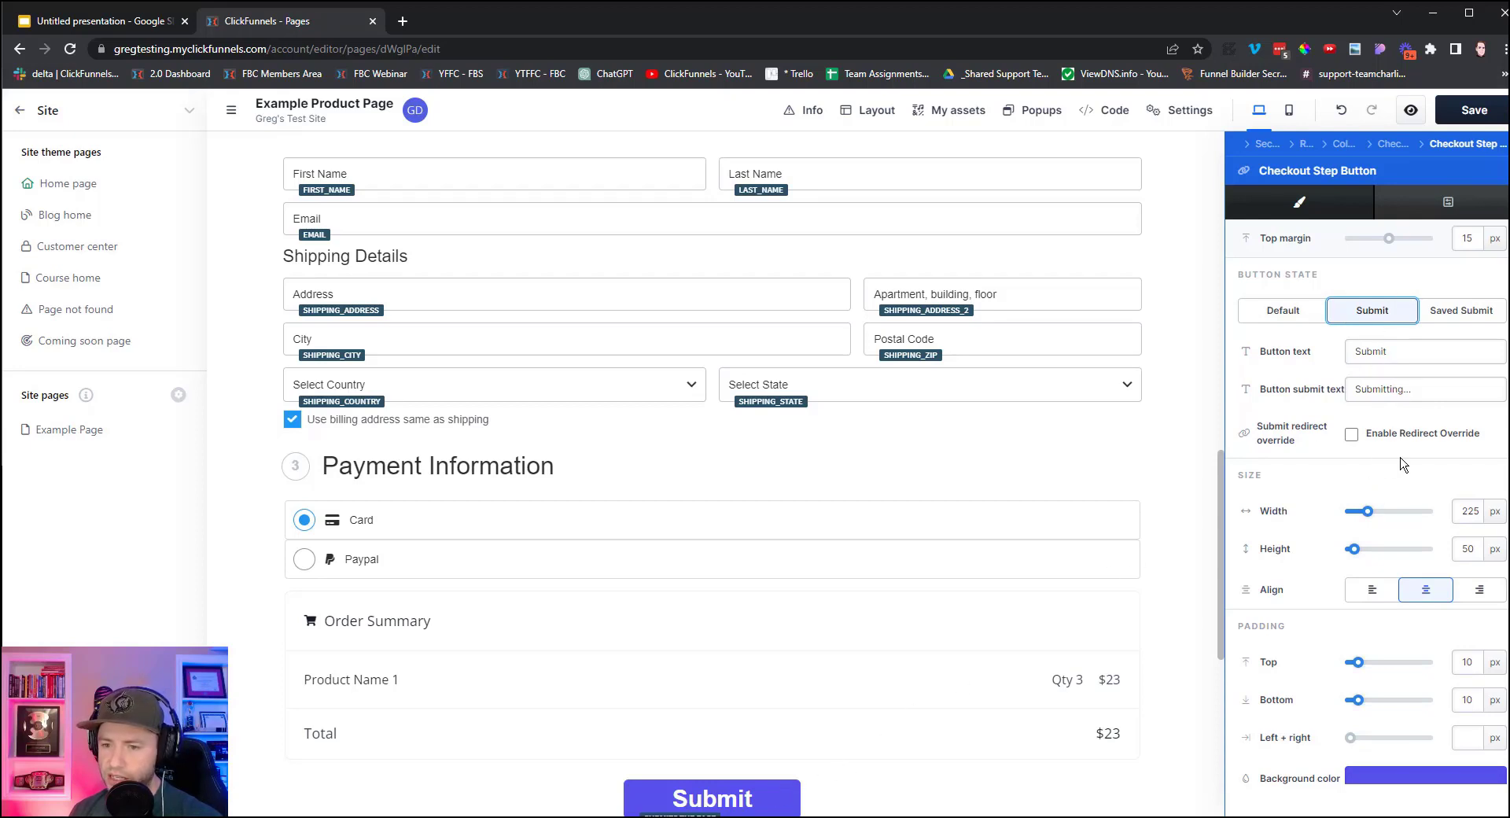
left_click_drag(1366, 512, 1382, 520)
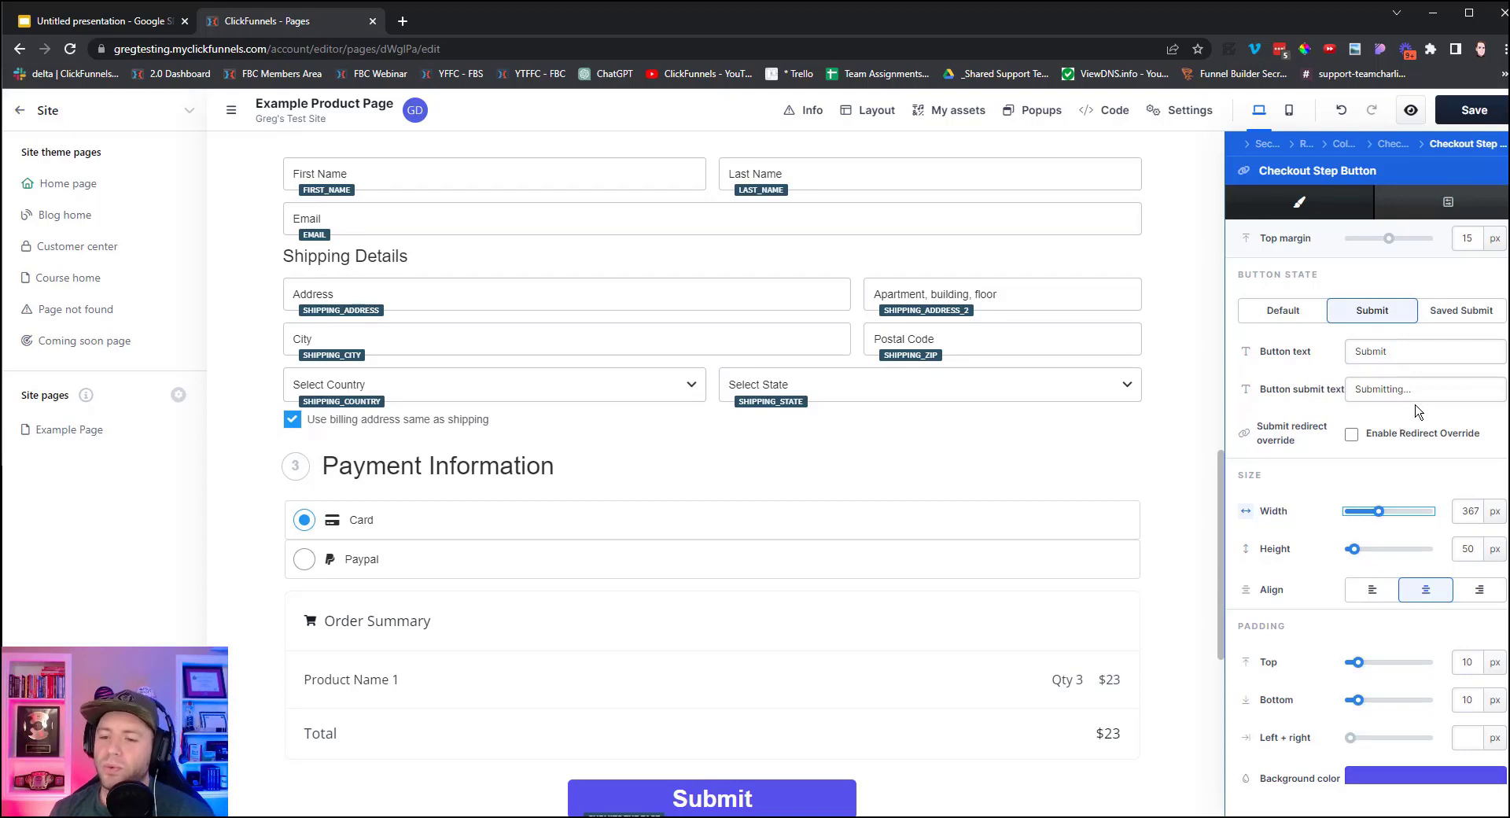
Enable Redirect Override for Submit and Saved Submit states, save, and view the Slides funnel diagram.
left_click(1351, 434)
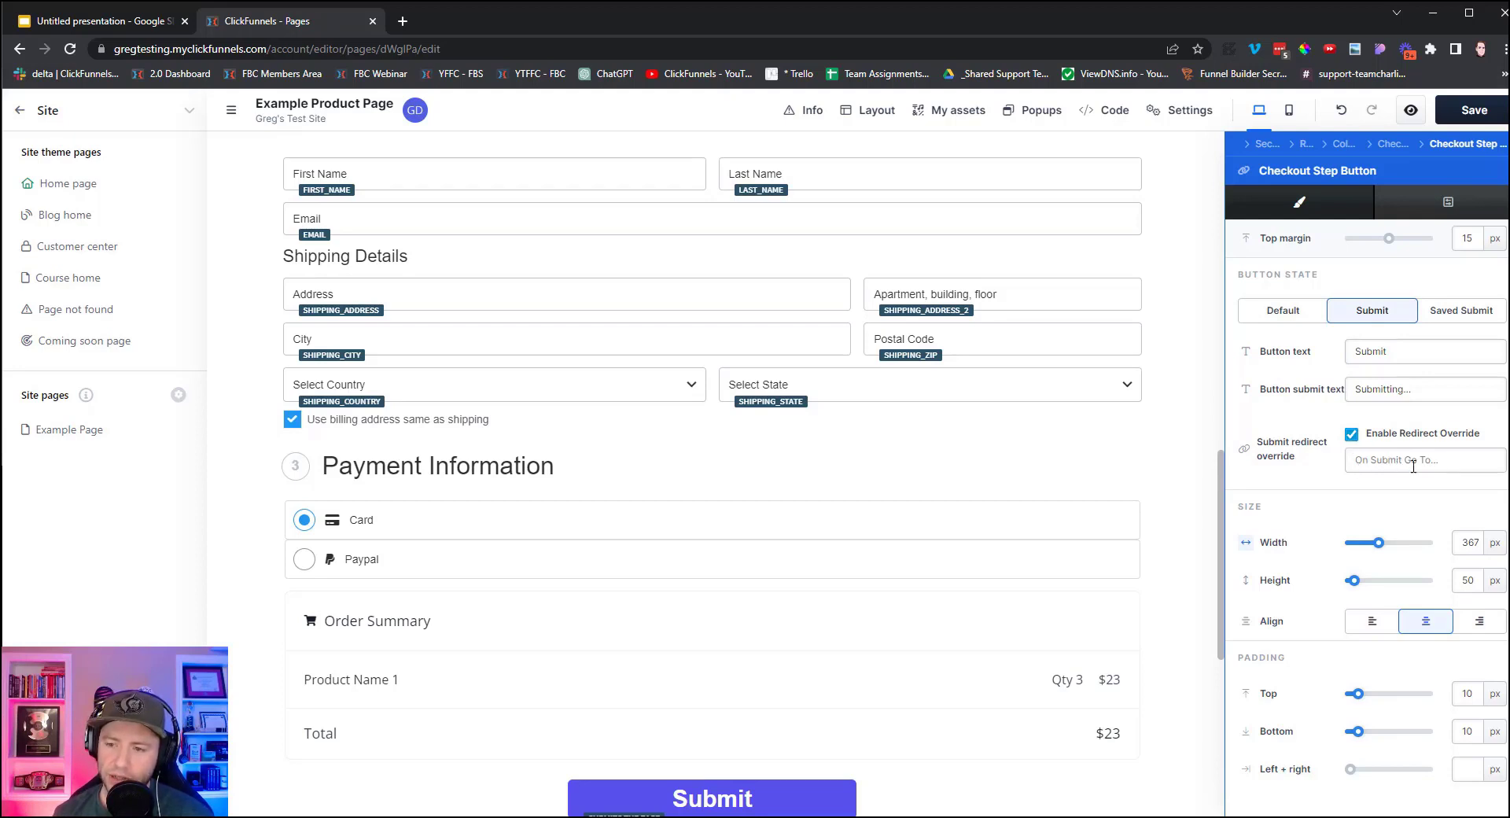
left_click(1462, 313)
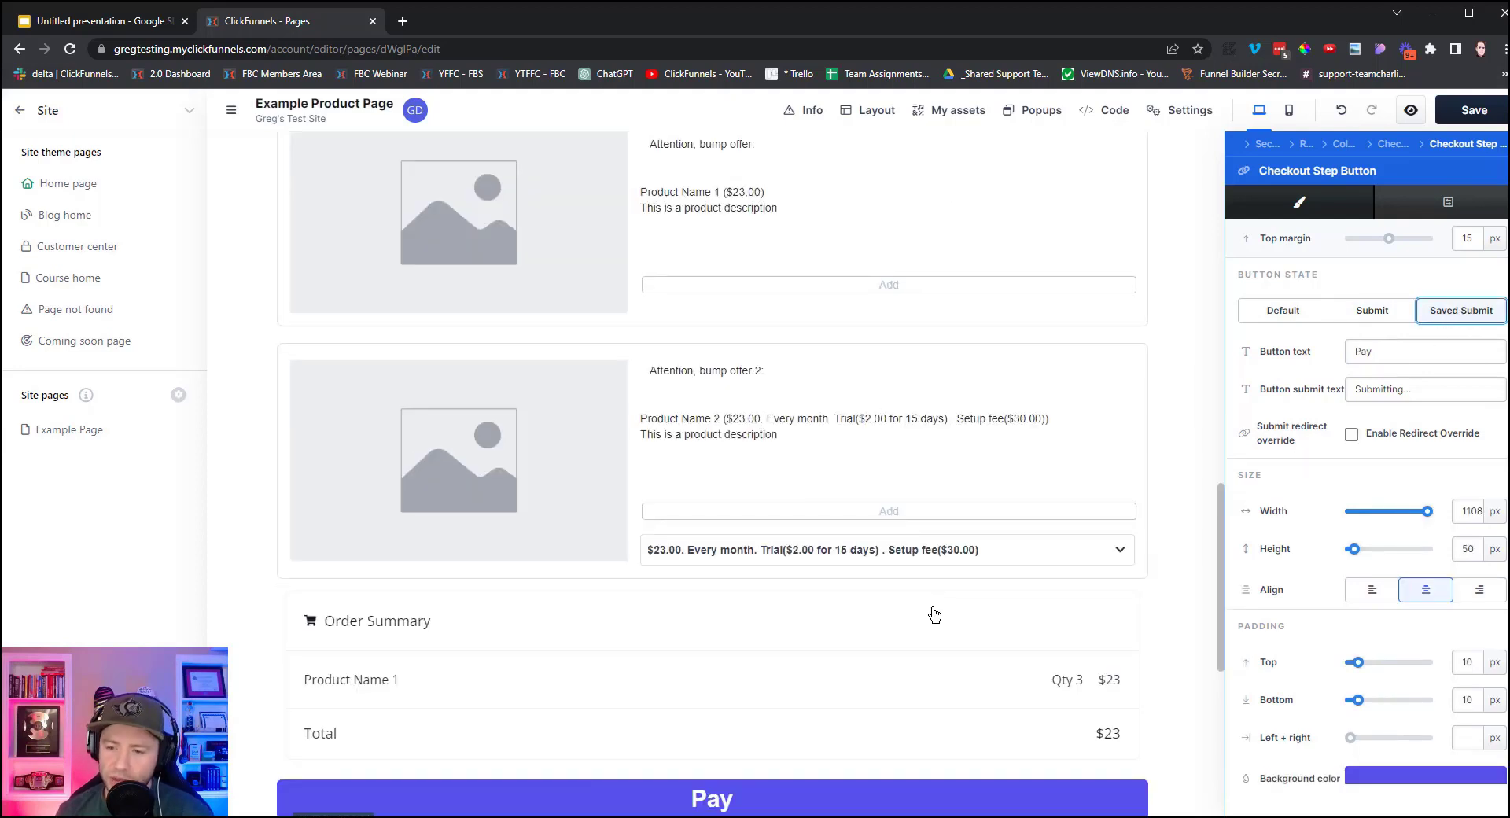
left_click(1351, 435)
left_click(1381, 463)
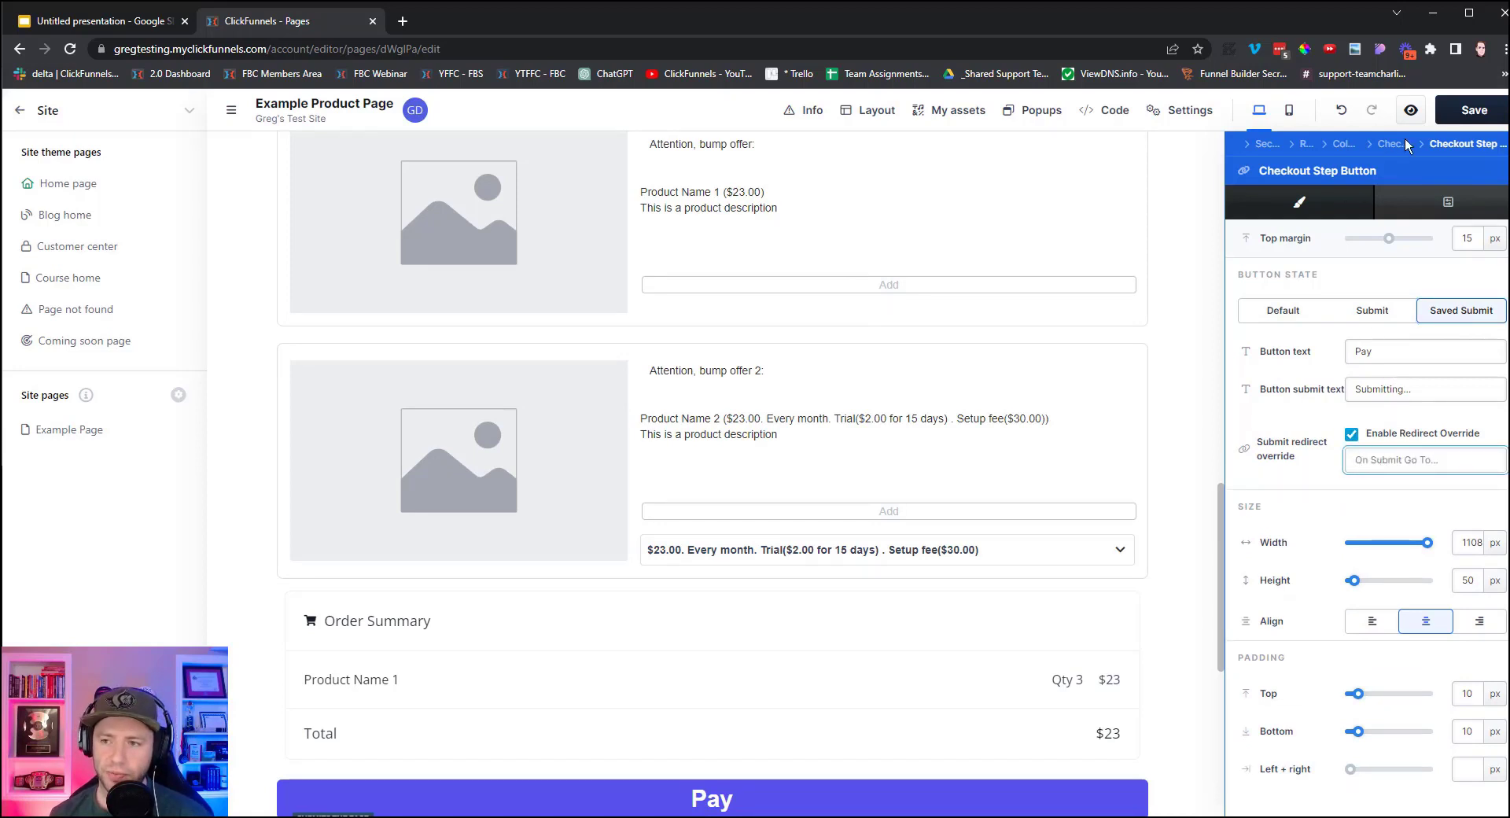
left_click(1464, 120)
left_click(99, 23)
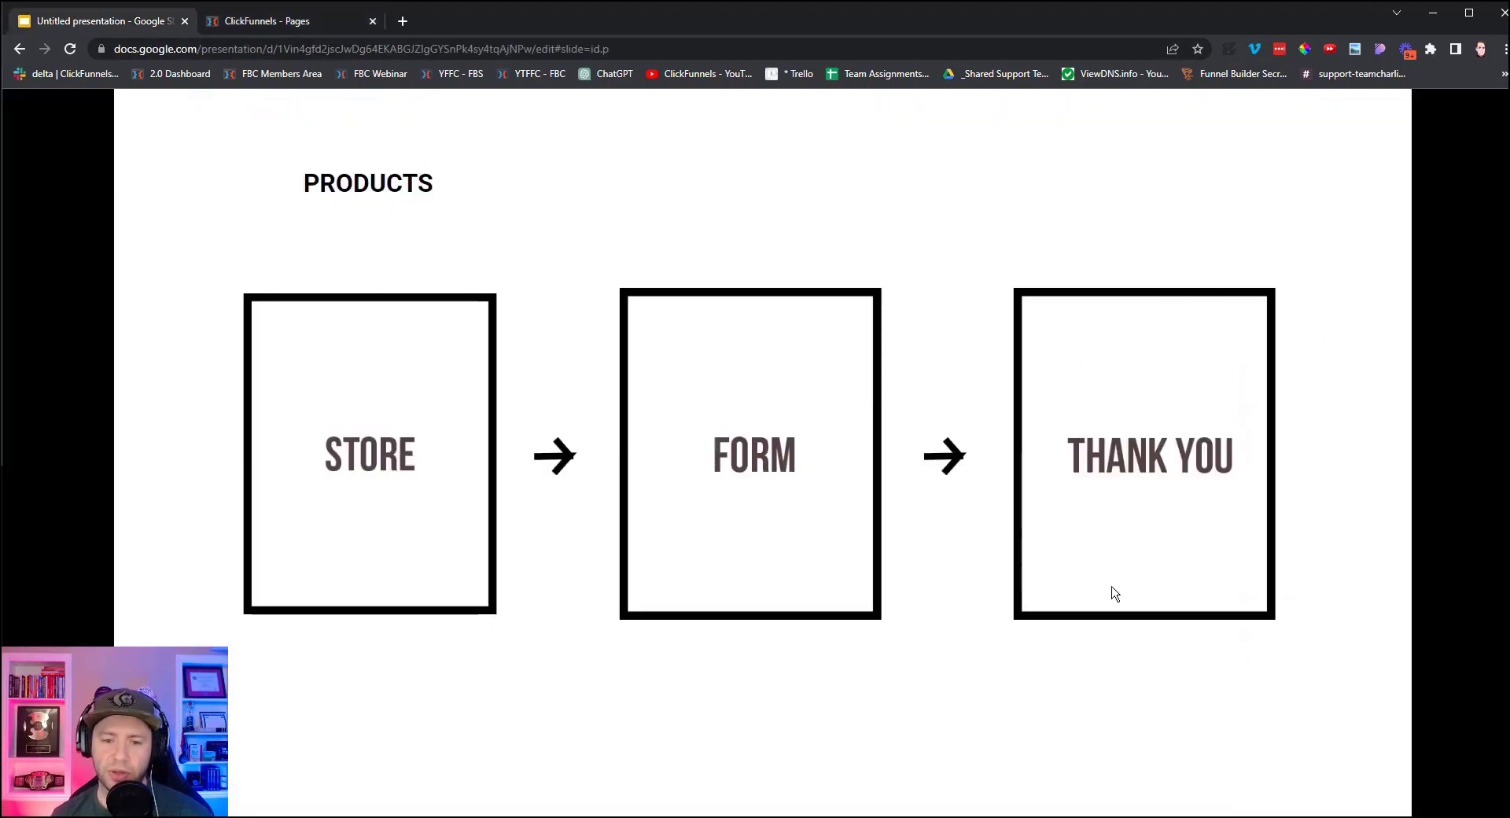
Go back to ClickFunnels, exit the editor and show the site's Pages list.
left_click(289, 22)
left_click(966, 618)
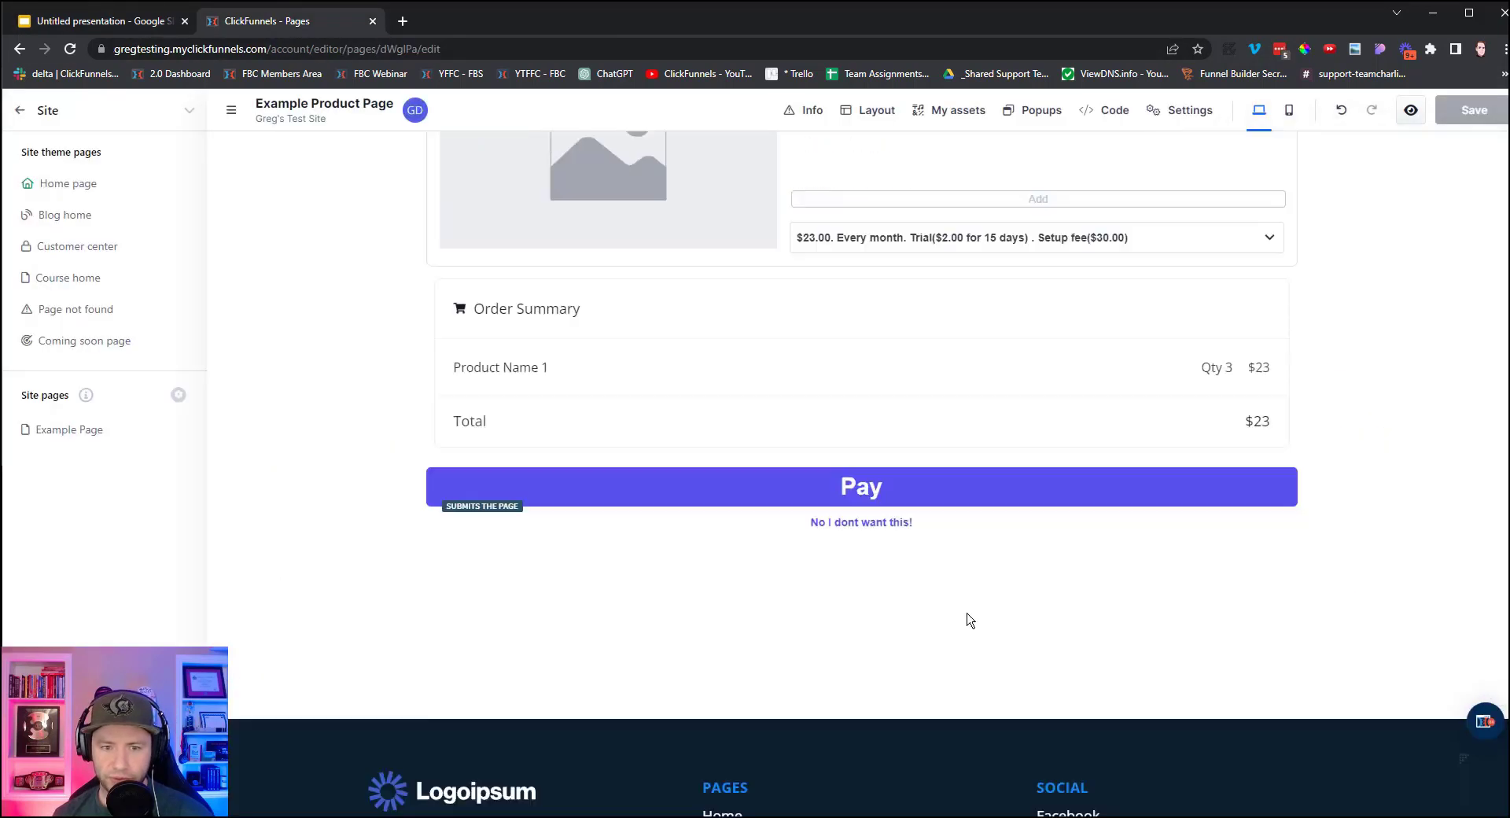
scroll(965, 616, "up", 20)
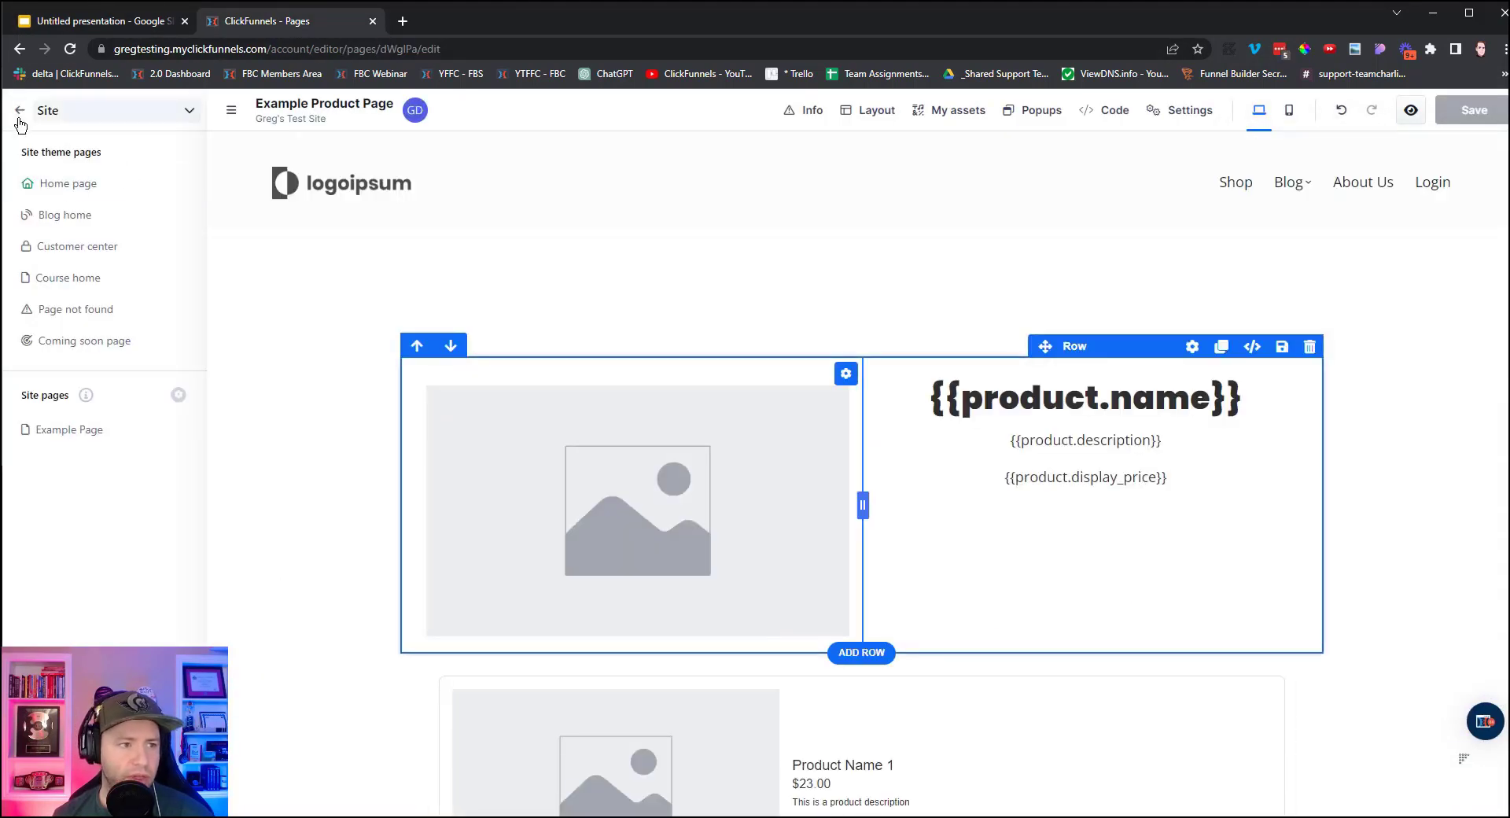
left_click(20, 112)
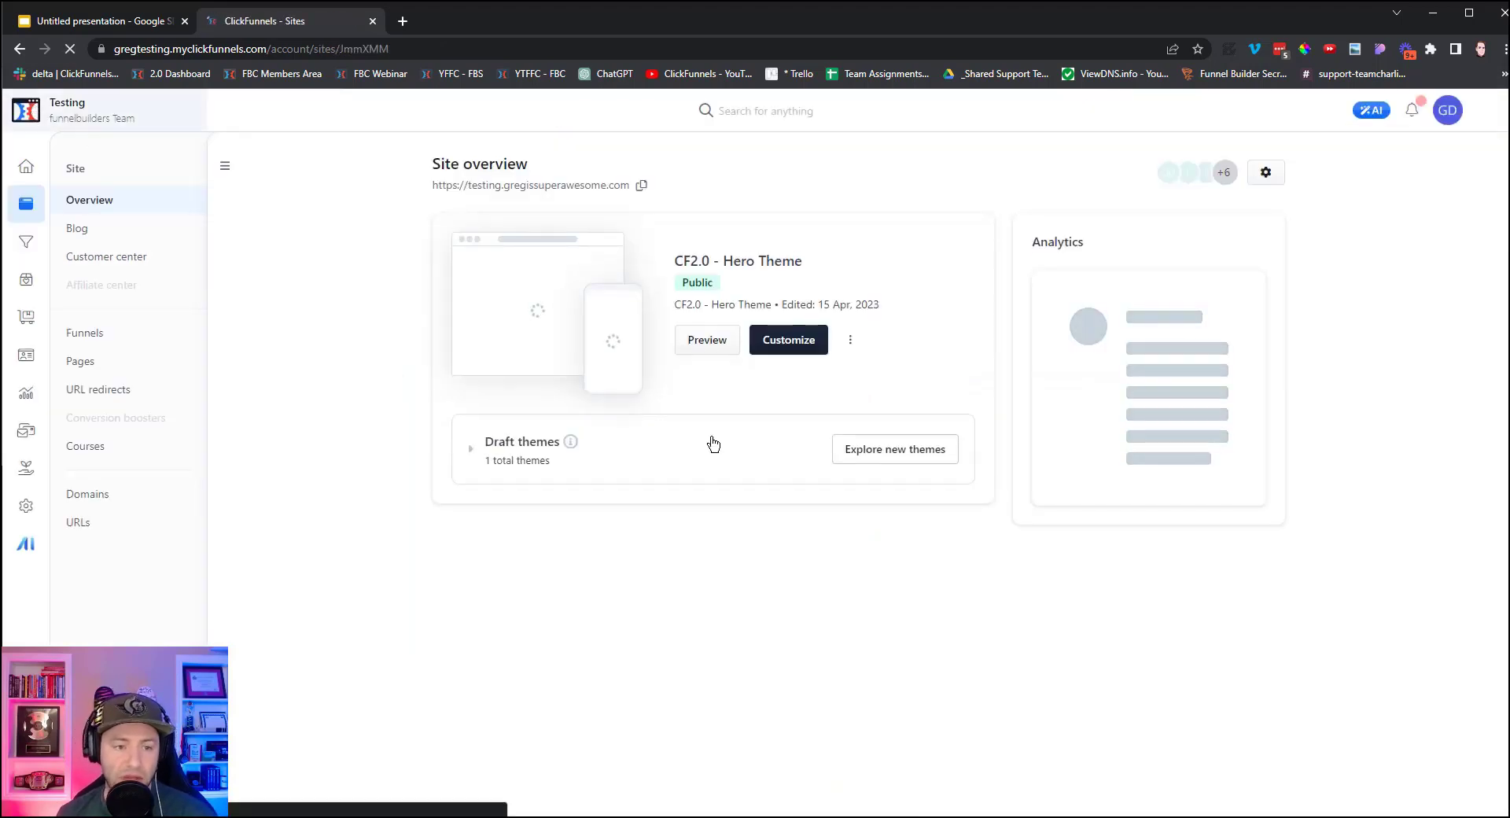
left_click(87, 363)
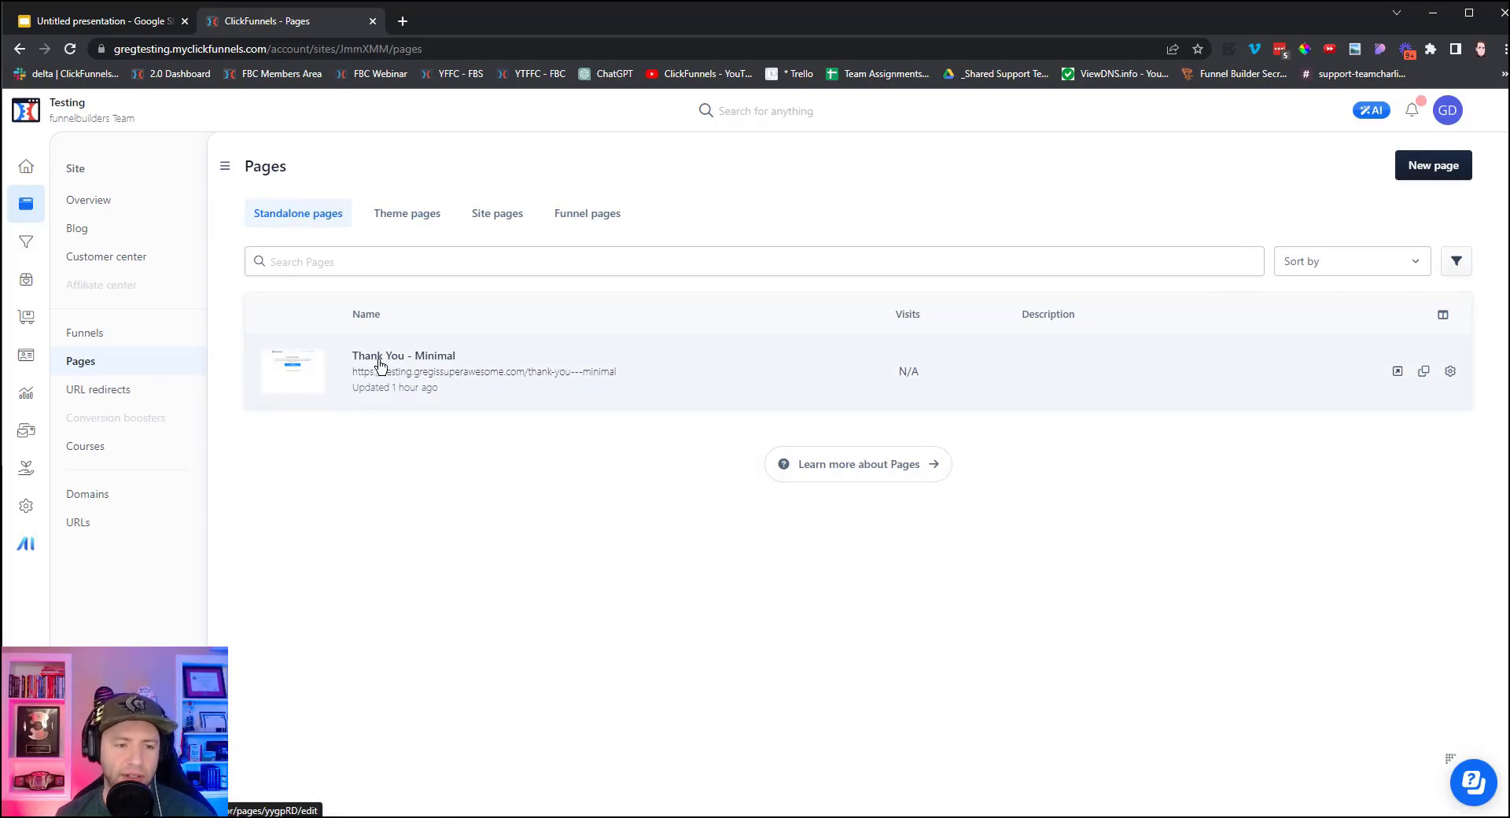
Create a new page from the Thank You - Minimal template.
left_click(1430, 164)
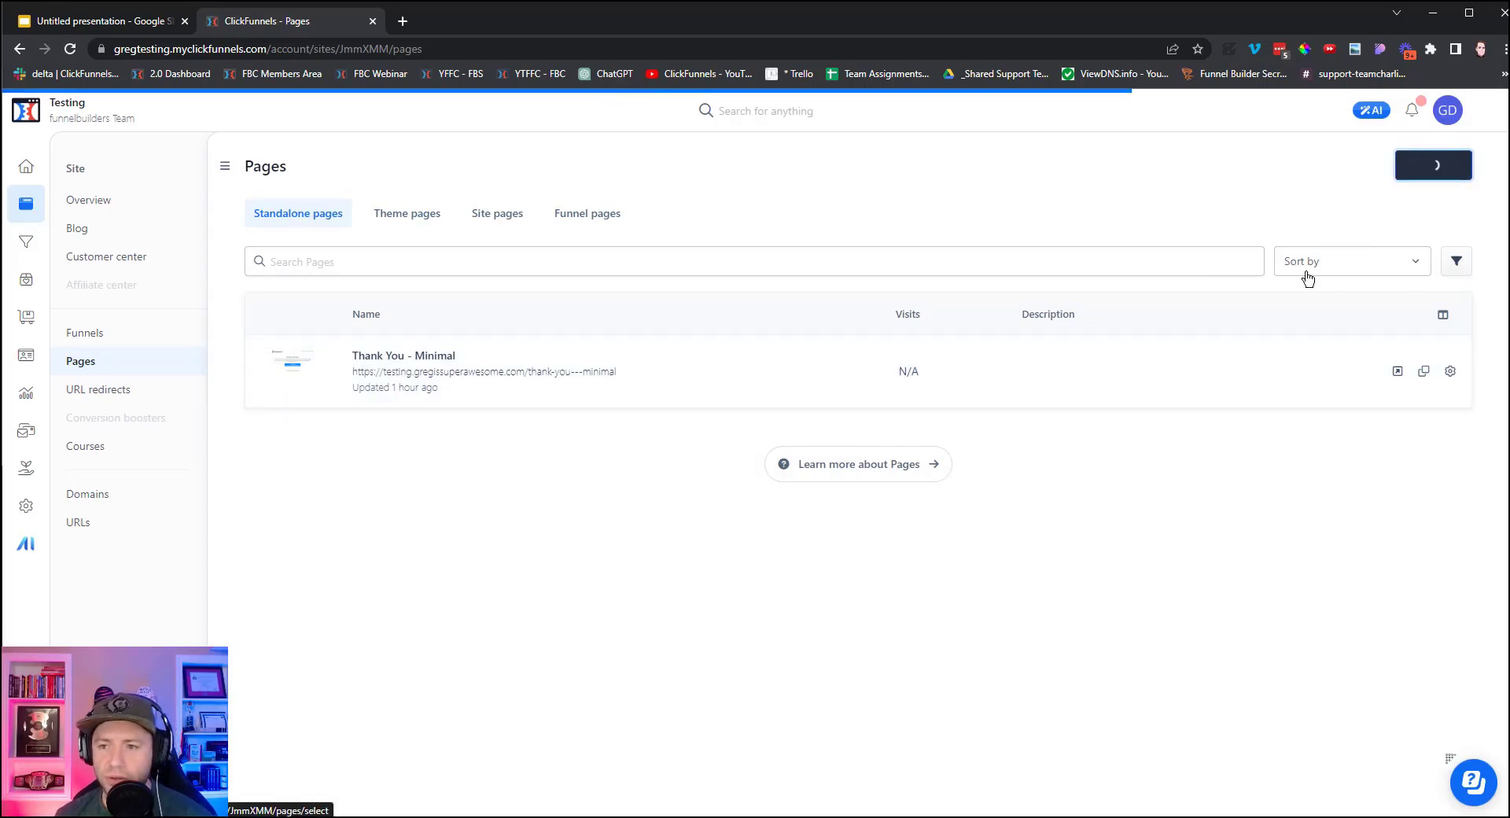
left_click(44, 296)
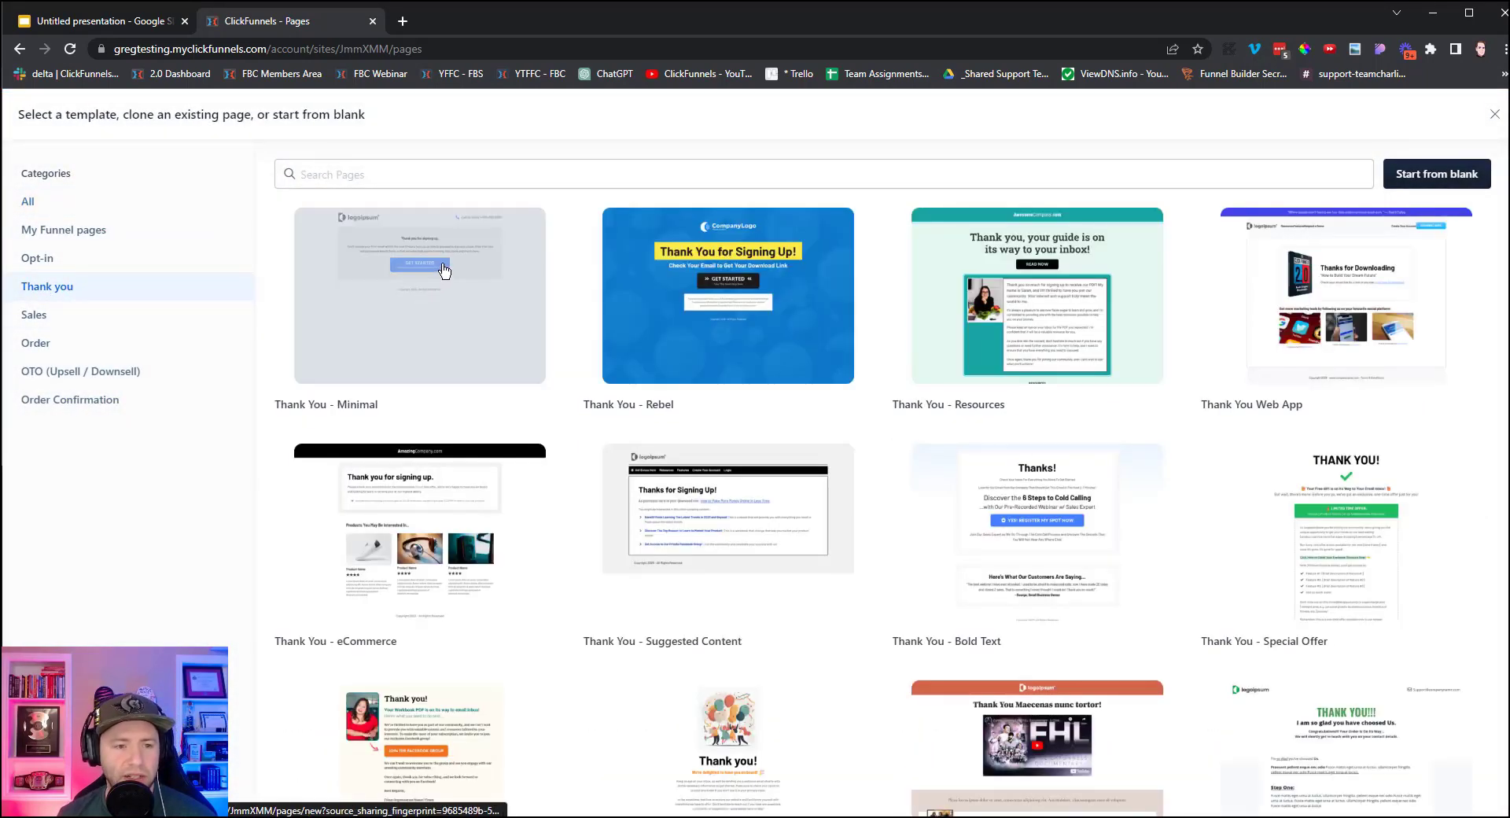
left_click(444, 271)
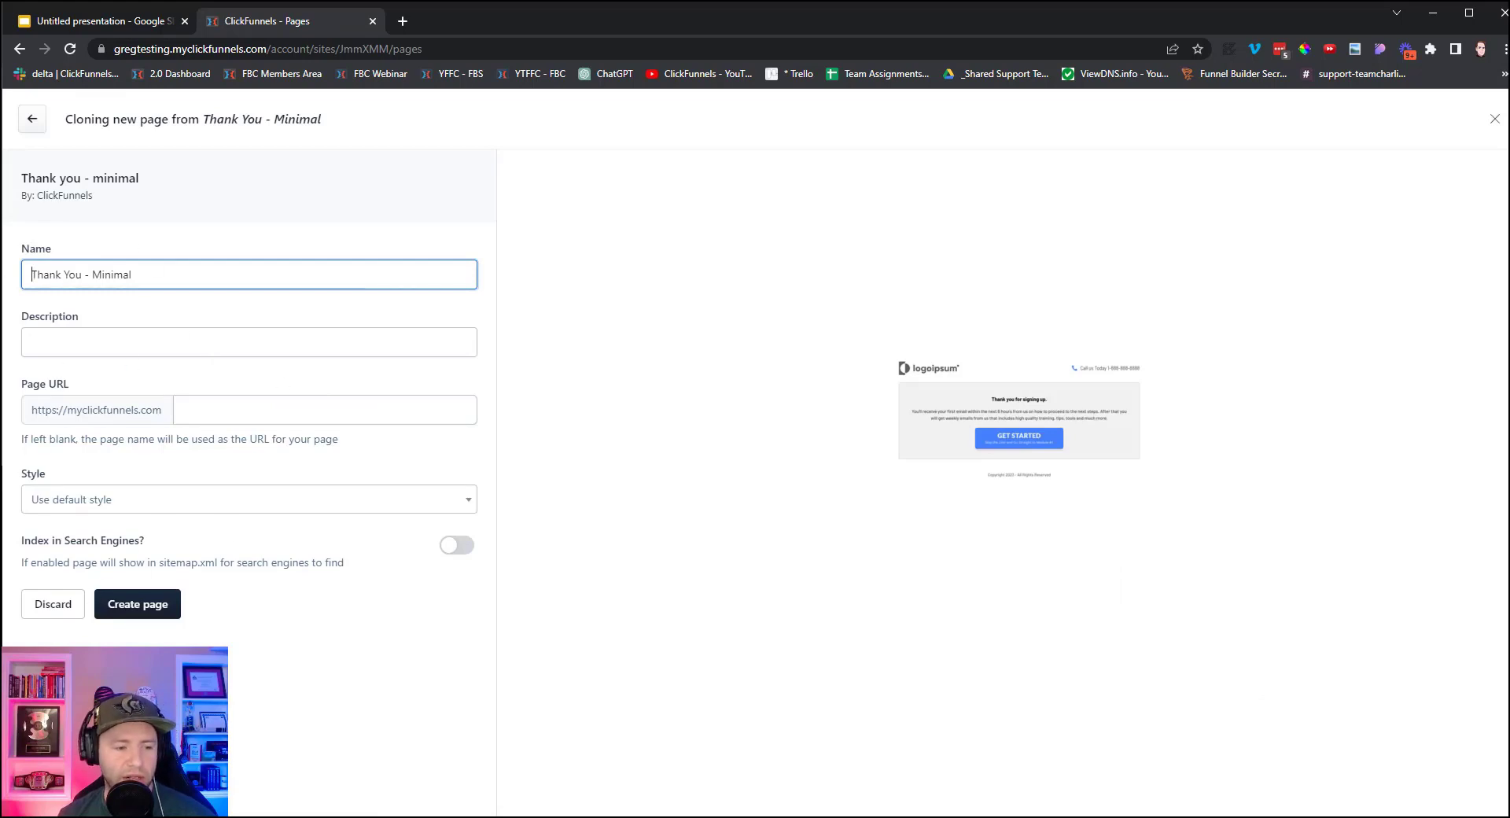
left_click(134, 616)
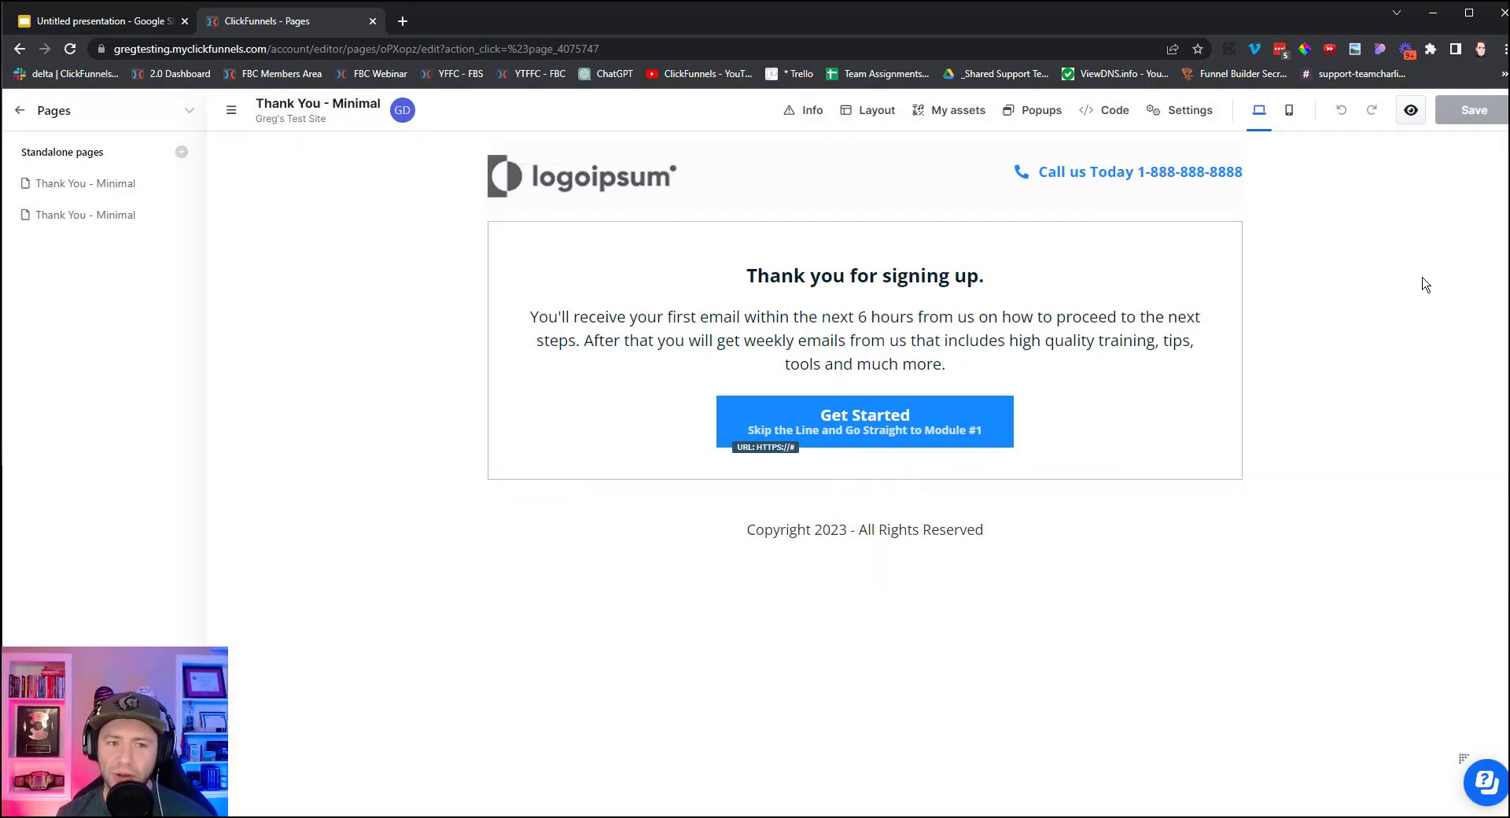
Copy the Thank You page's URL without ?preview=true, then exit the editor to the Pages list.
left_click(1411, 115)
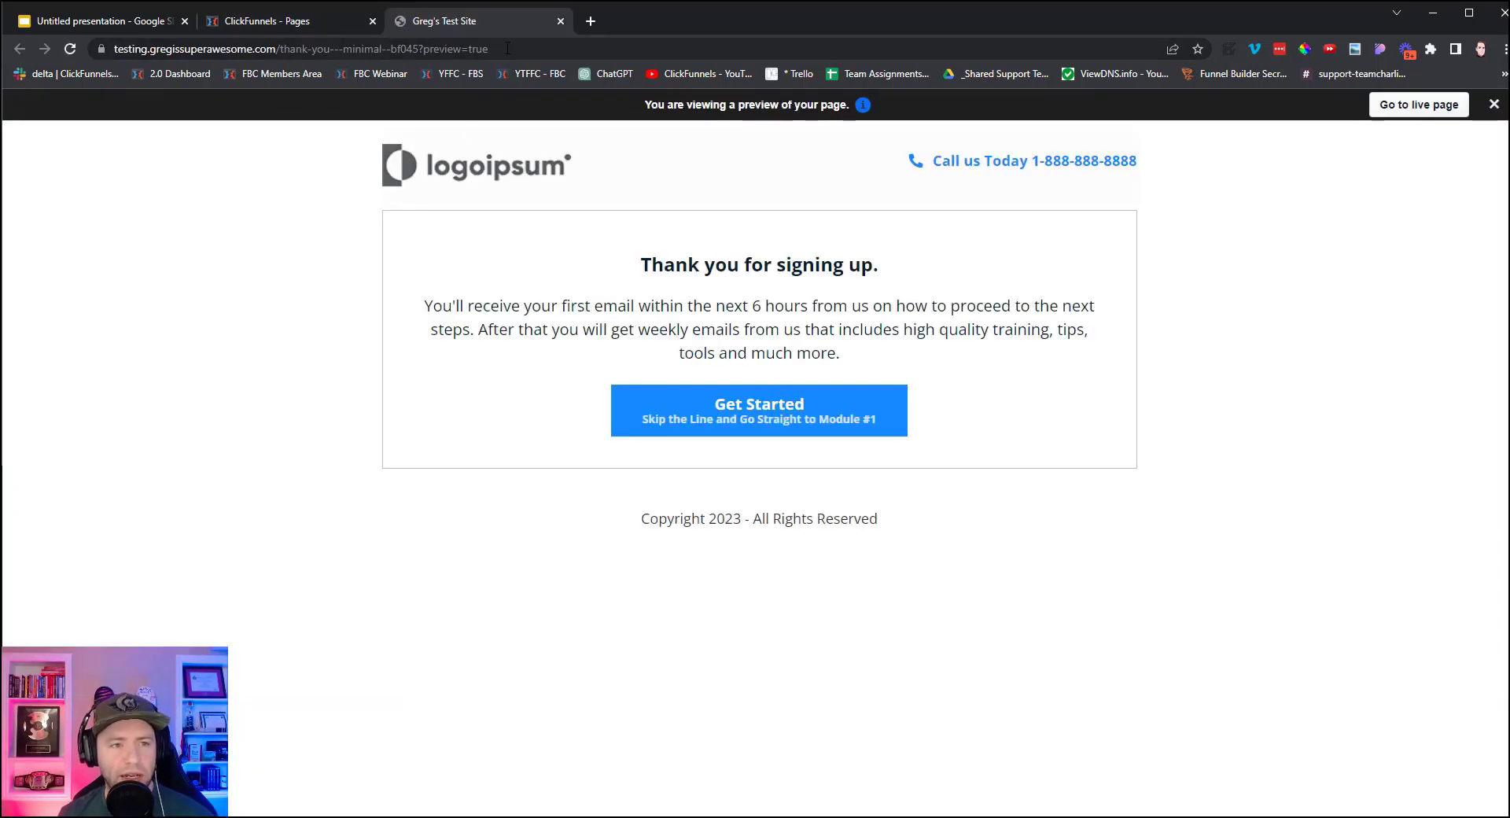
left_click_drag(490, 48, 421, 58)
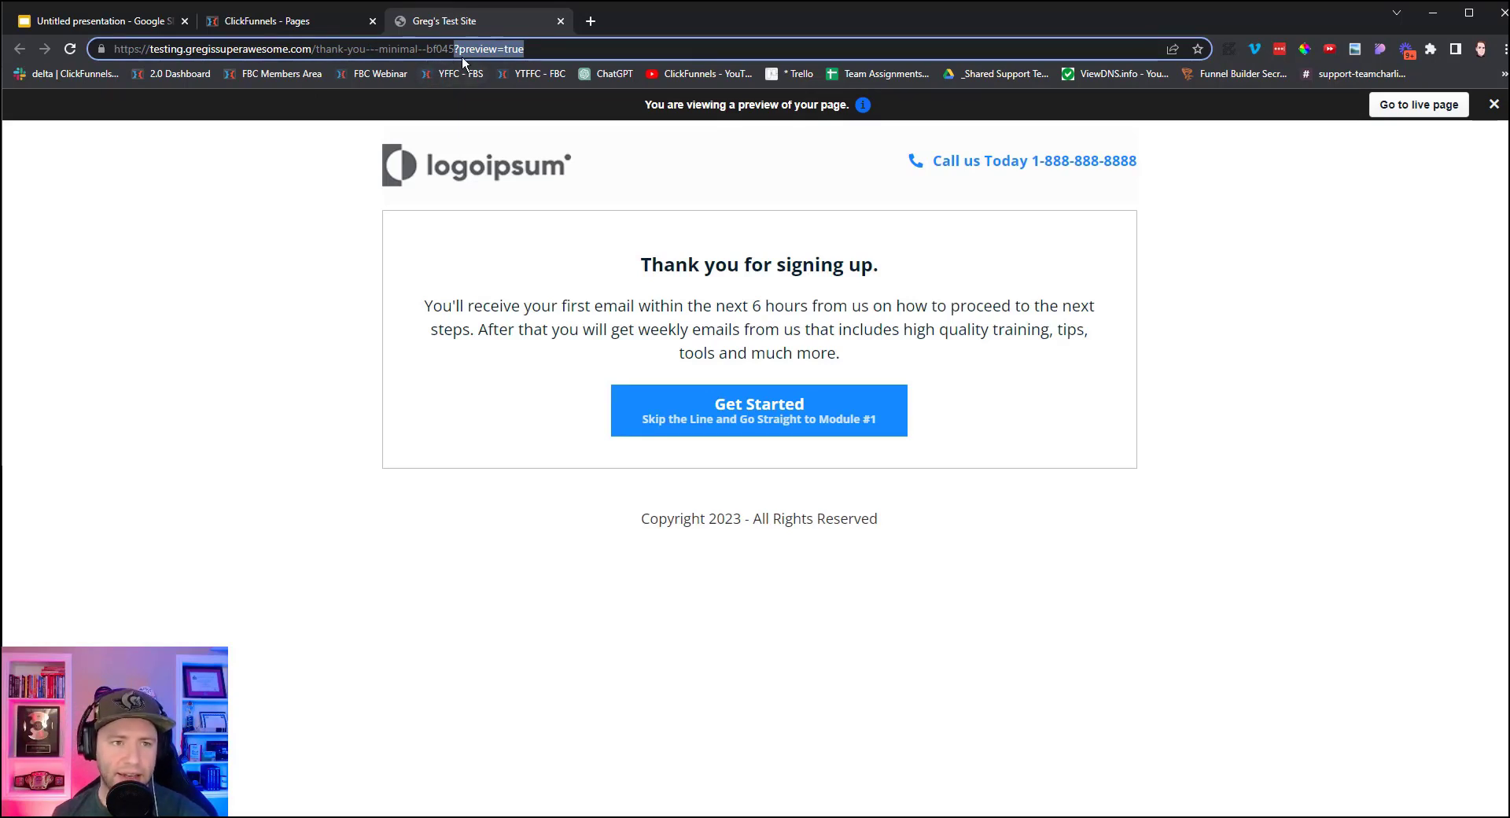
key("BackSpace")
key("ctrl+a")
right_click(485, 49)
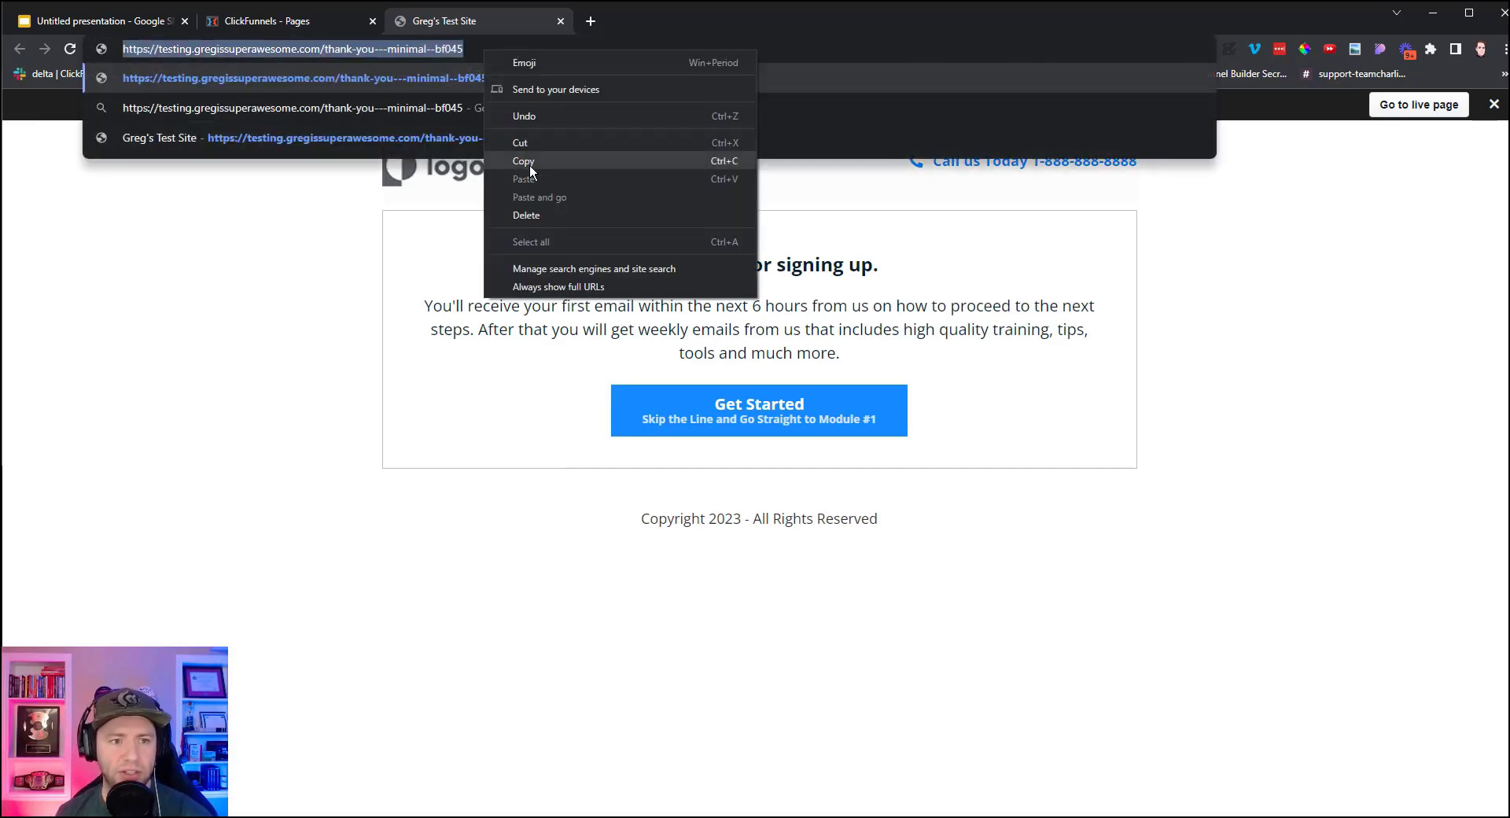
left_click(530, 164)
left_click(280, 24)
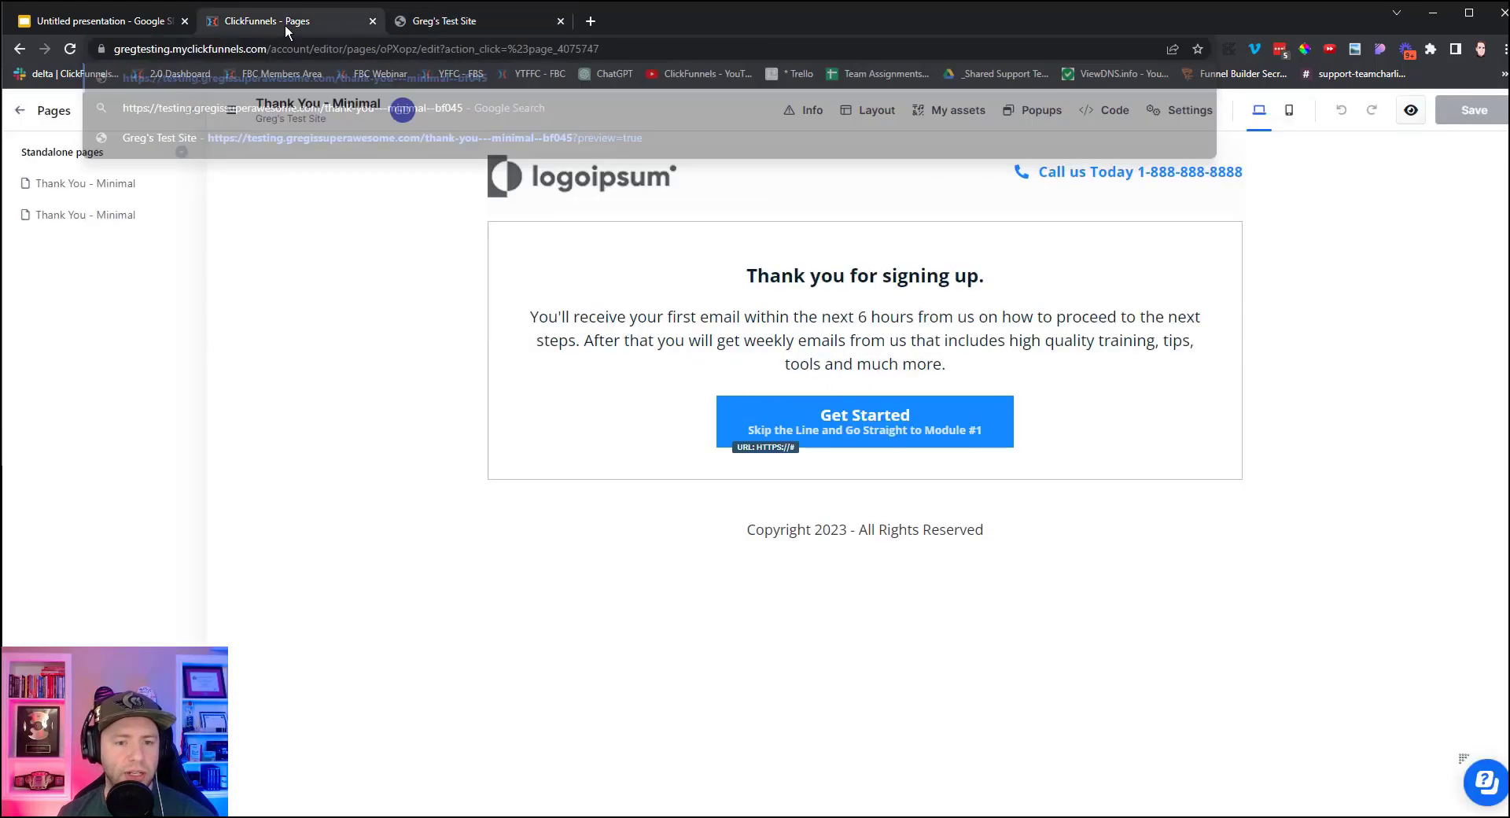
left_click(18, 113)
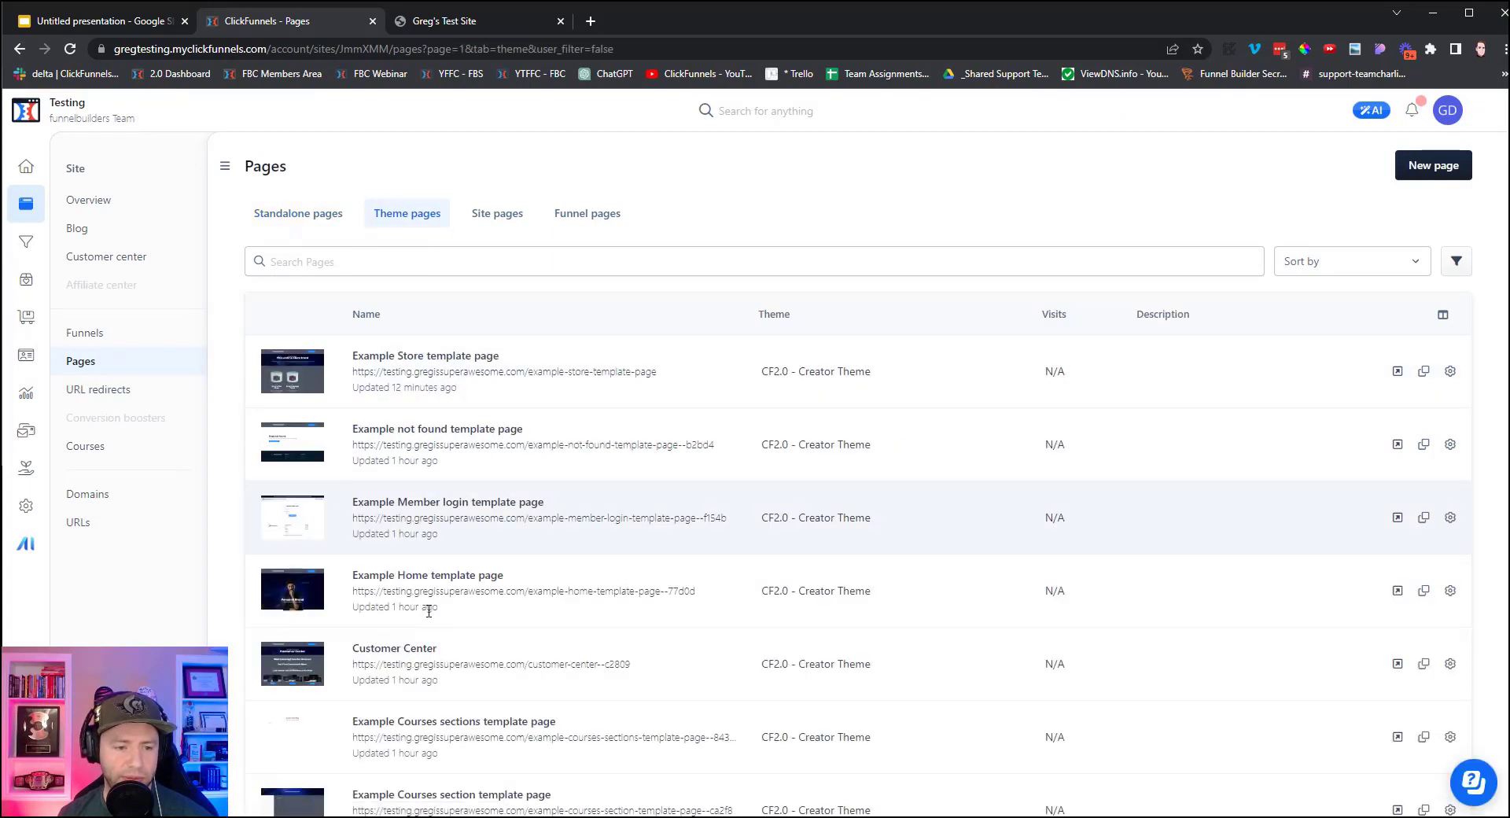
Open Example Product Page in the editor and select its checkout element.
scroll(346, 504, "down", 15)
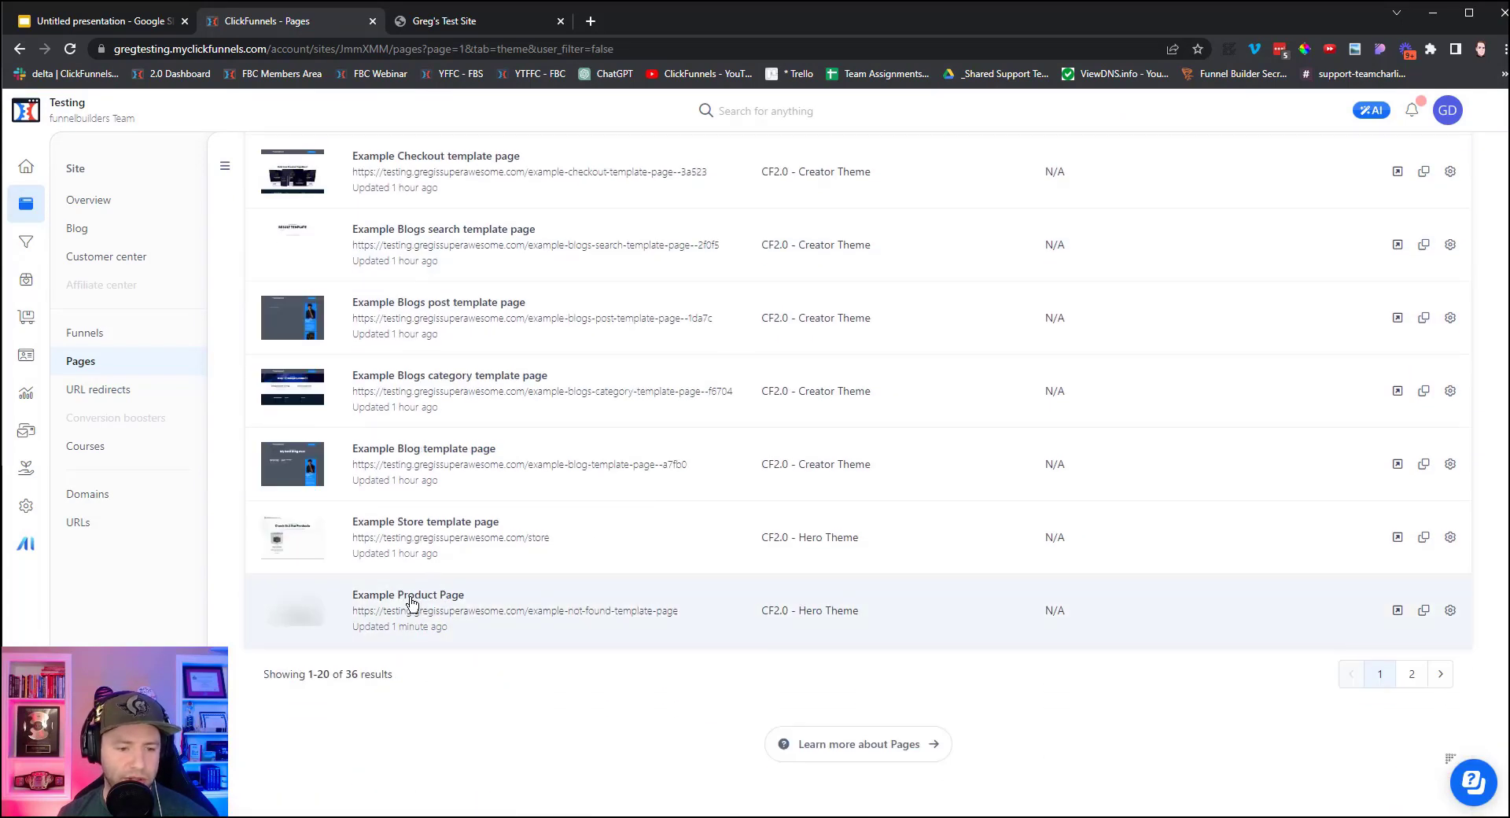
left_click(414, 604)
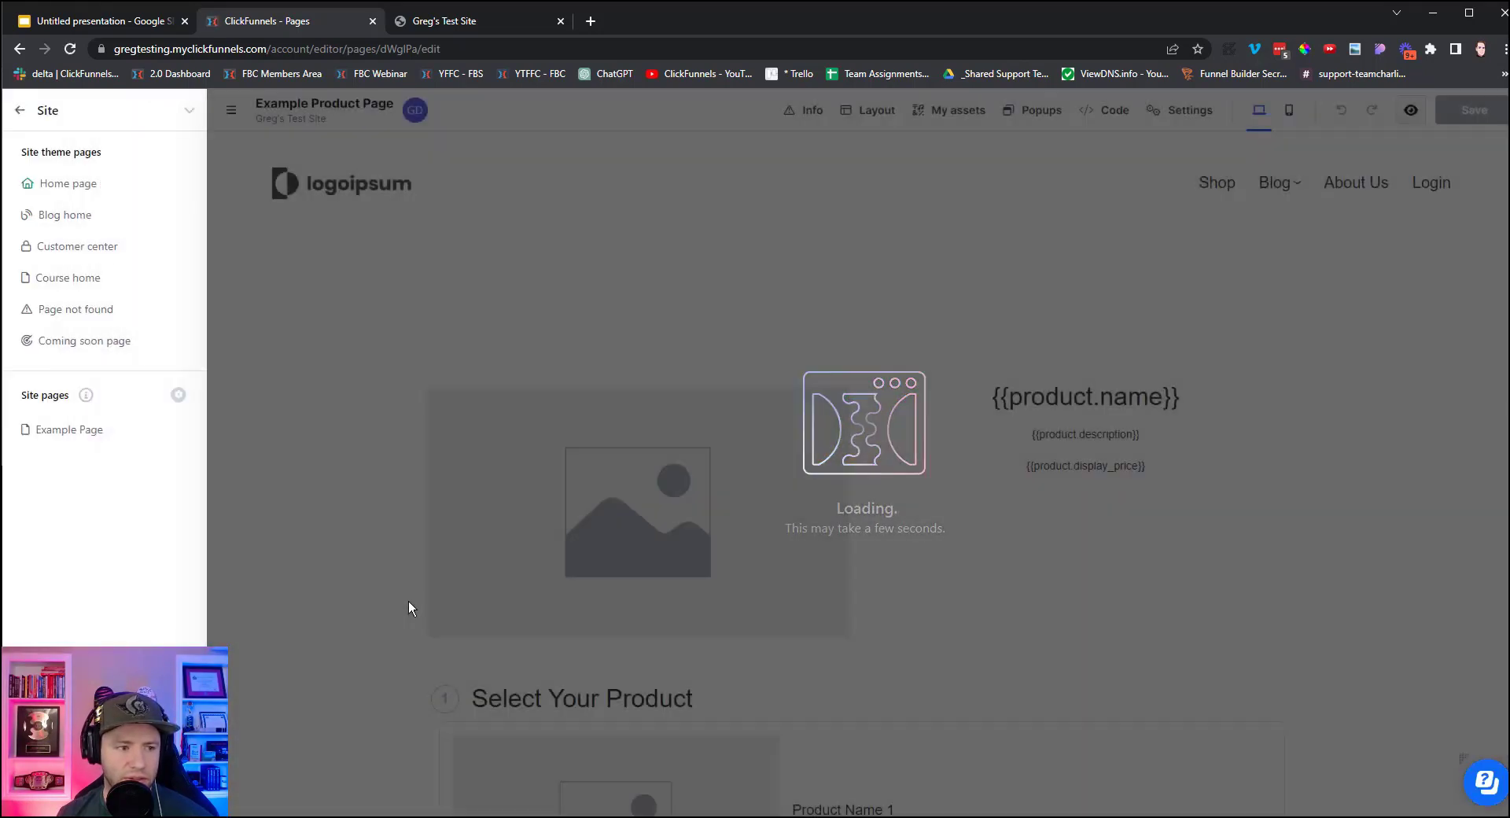
scroll(944, 724, "down", 5)
scroll(1244, 367, "down", 1)
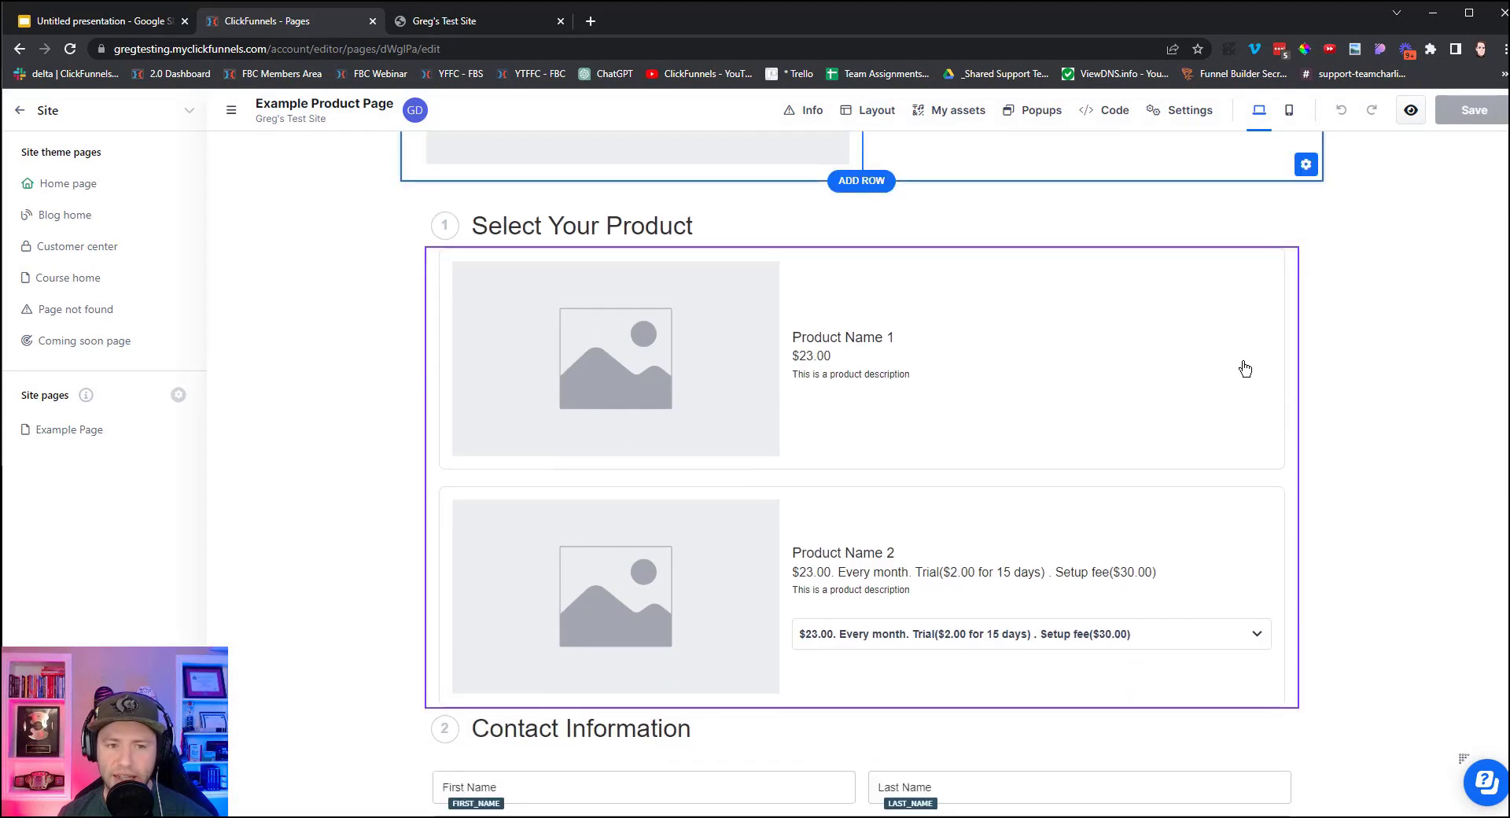
scroll(1246, 401, "up", 2)
left_click(1180, 382)
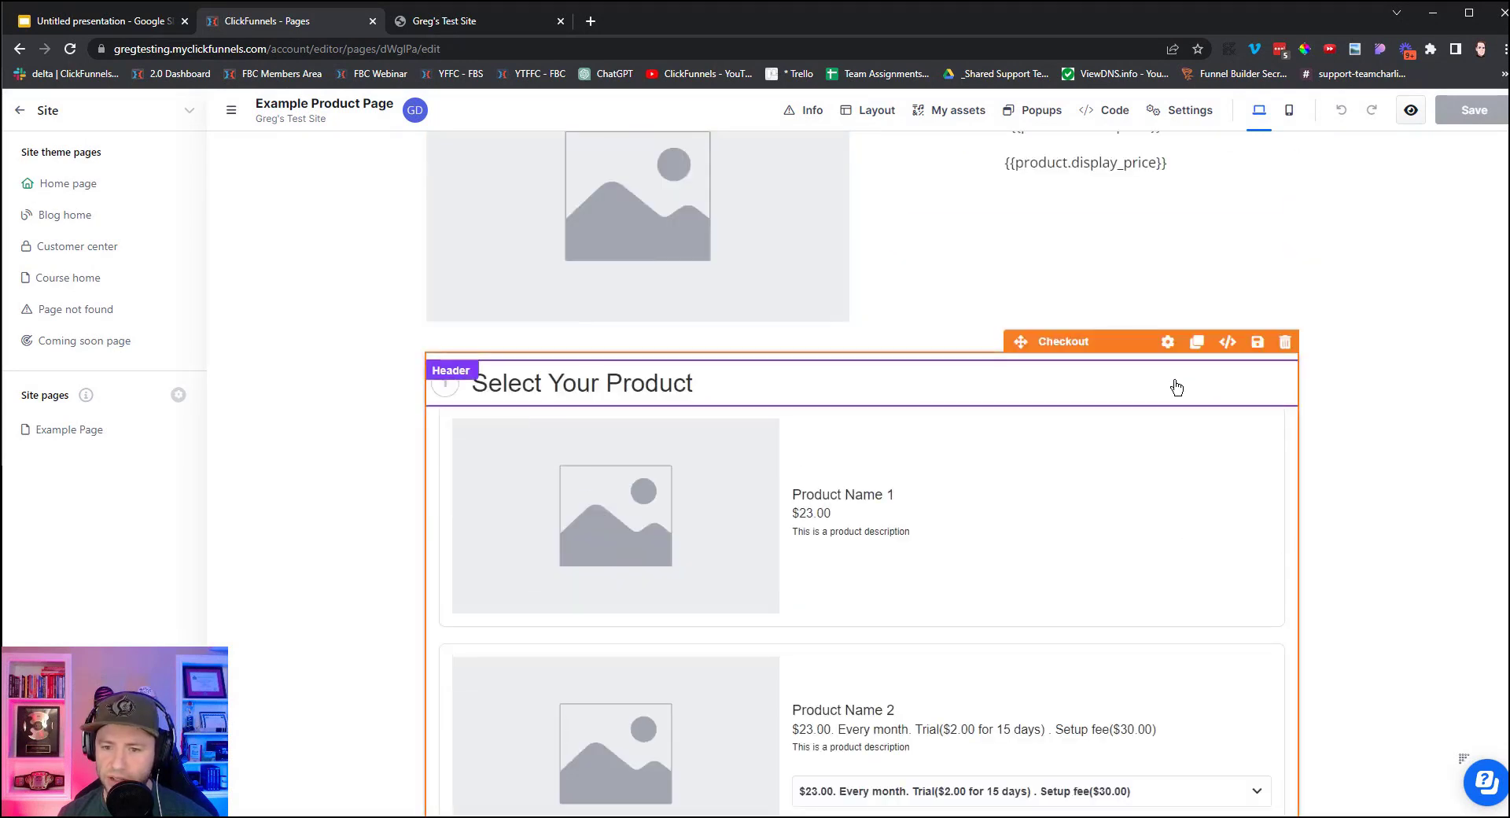
scroll(1308, 408, "down", 1)
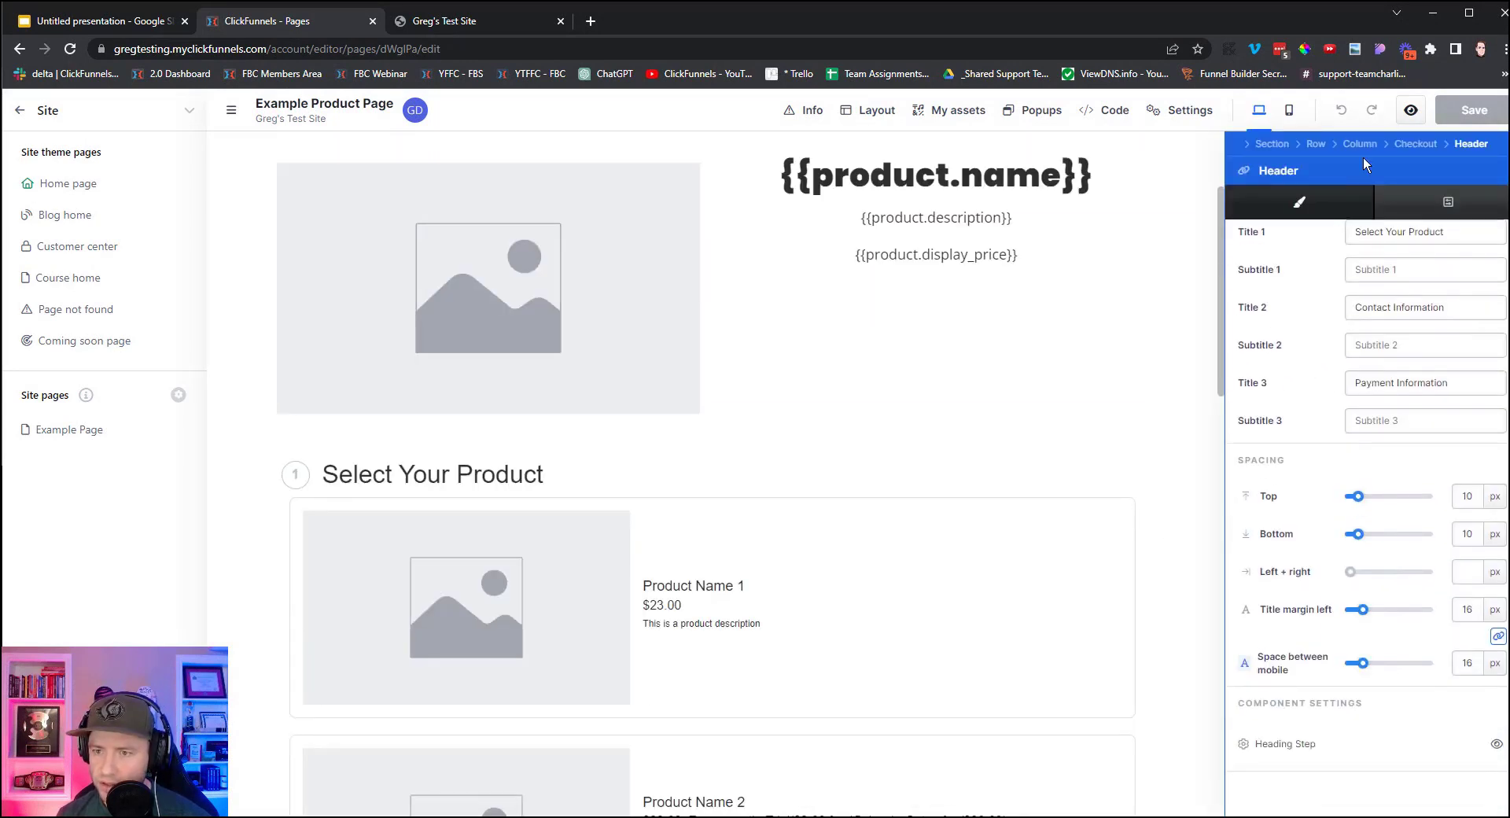
left_click(1427, 144)
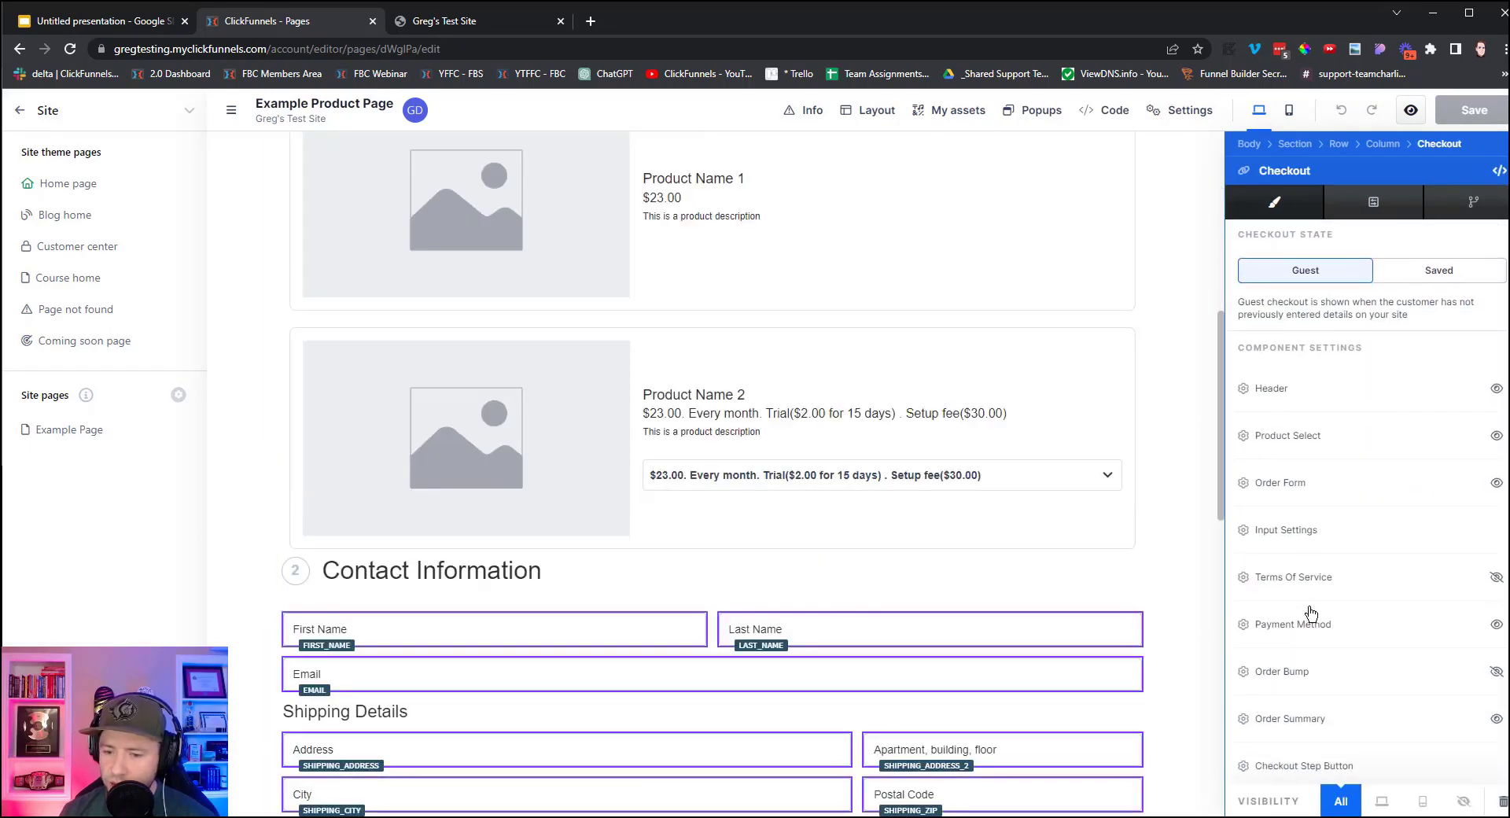
scroll(1310, 645, "down", 2)
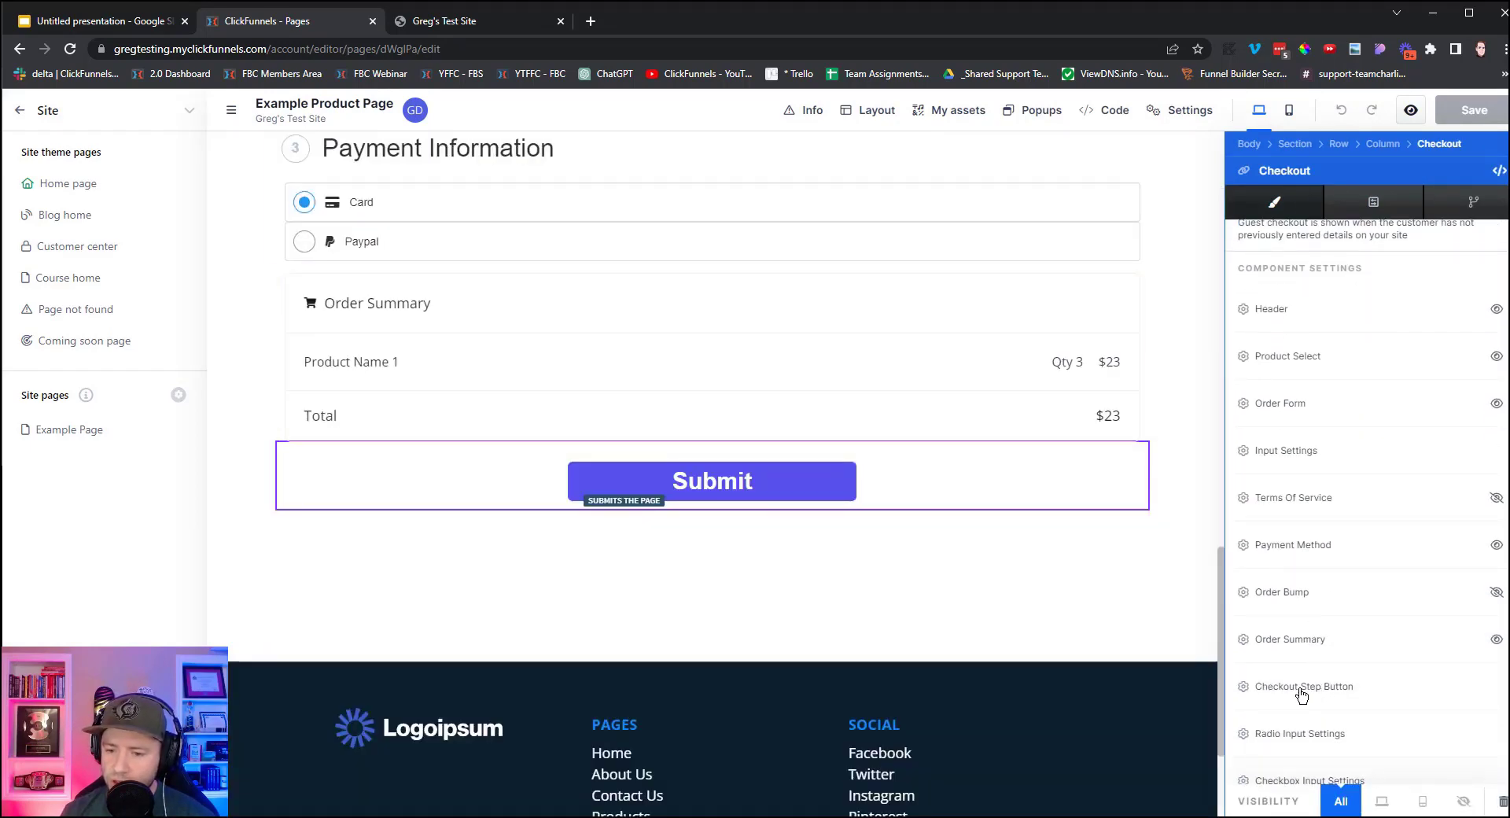
Paste the Thank You redirect URL into the button's Submit and Saved Submit states, then save.
left_click(1302, 687)
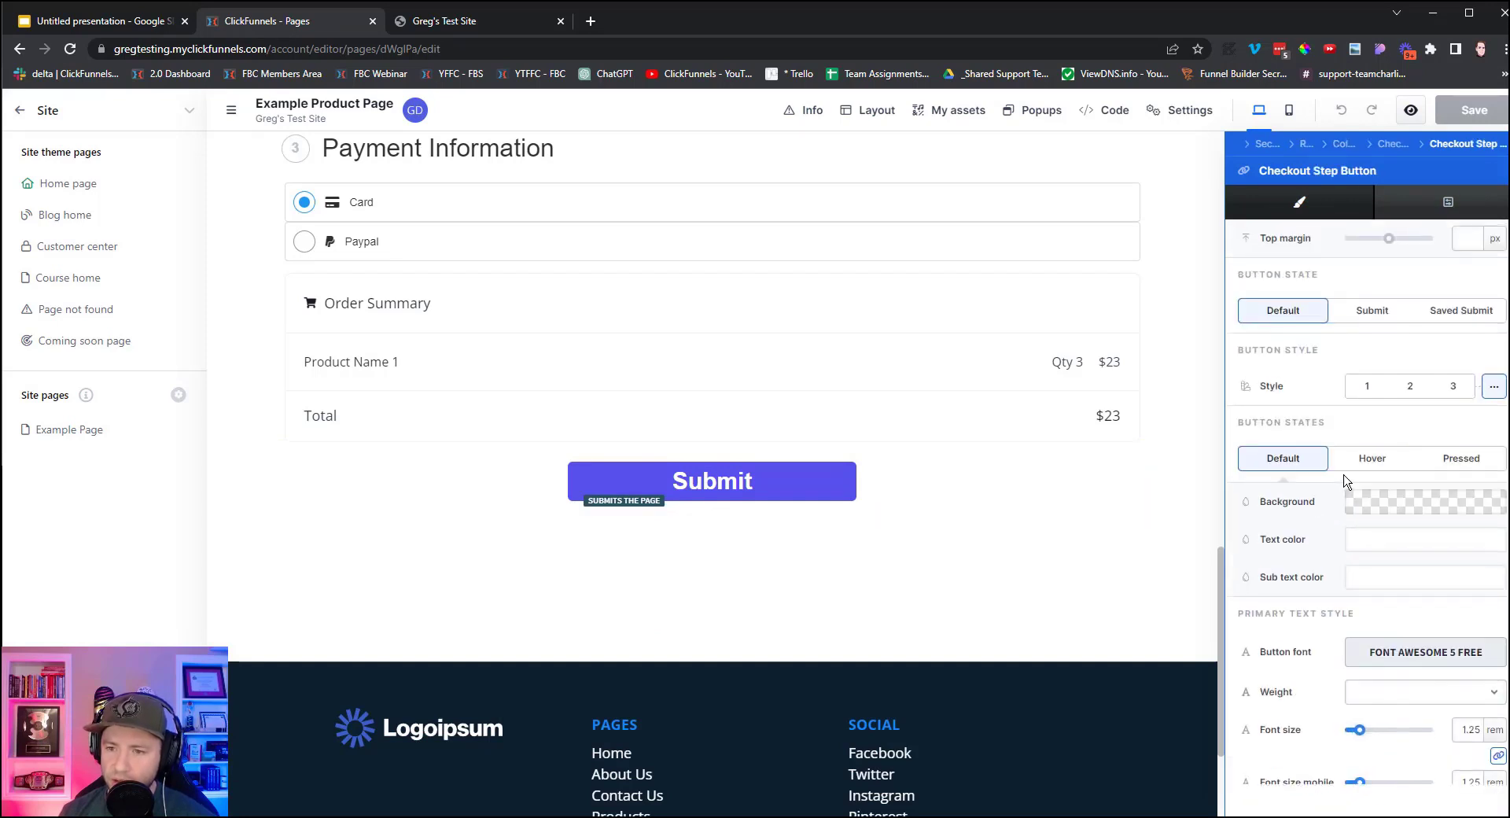
left_click(1367, 313)
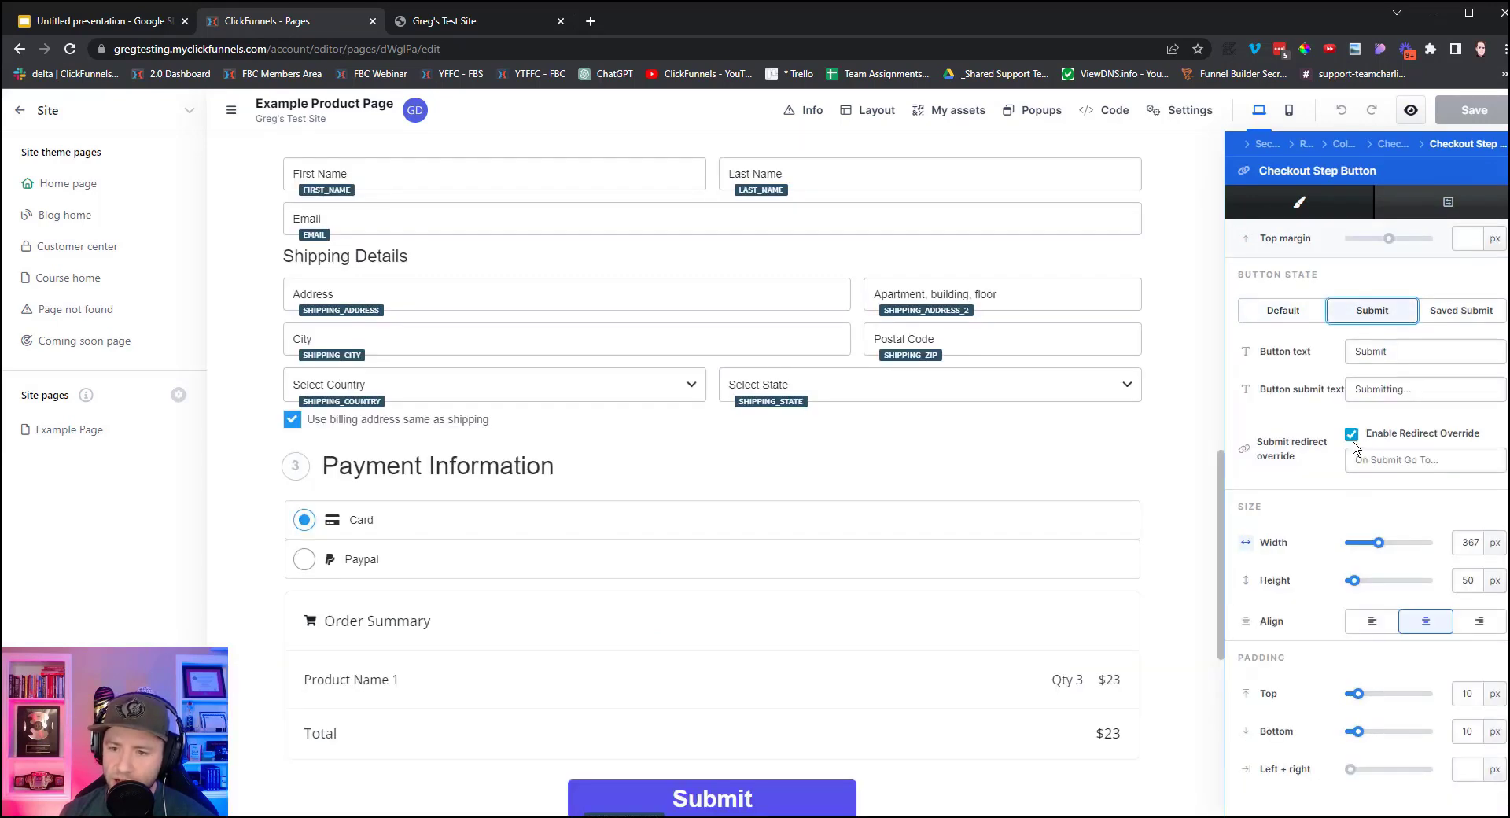
left_click(1391, 462)
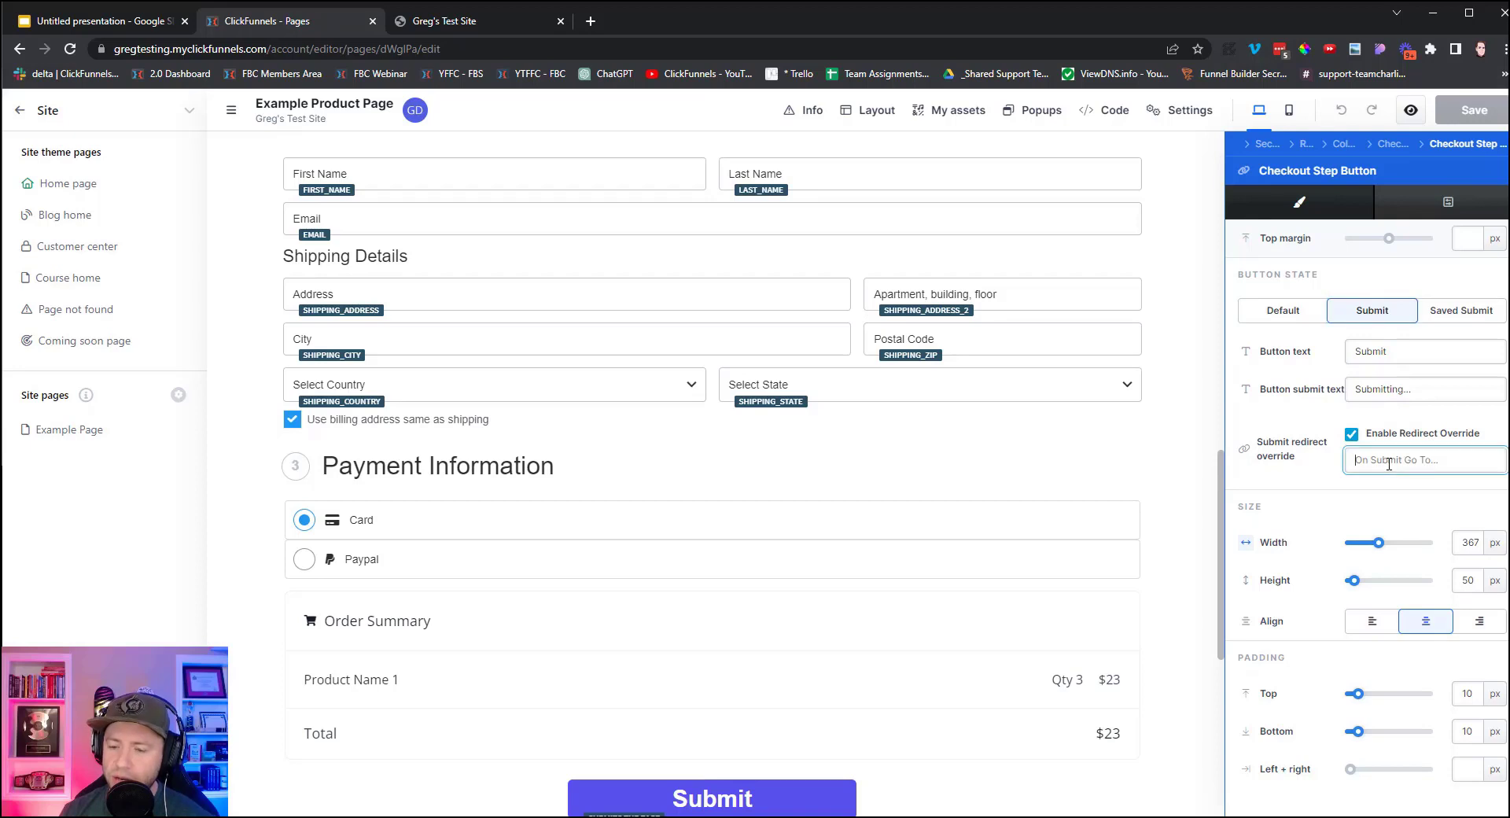
key("ctrl+v")
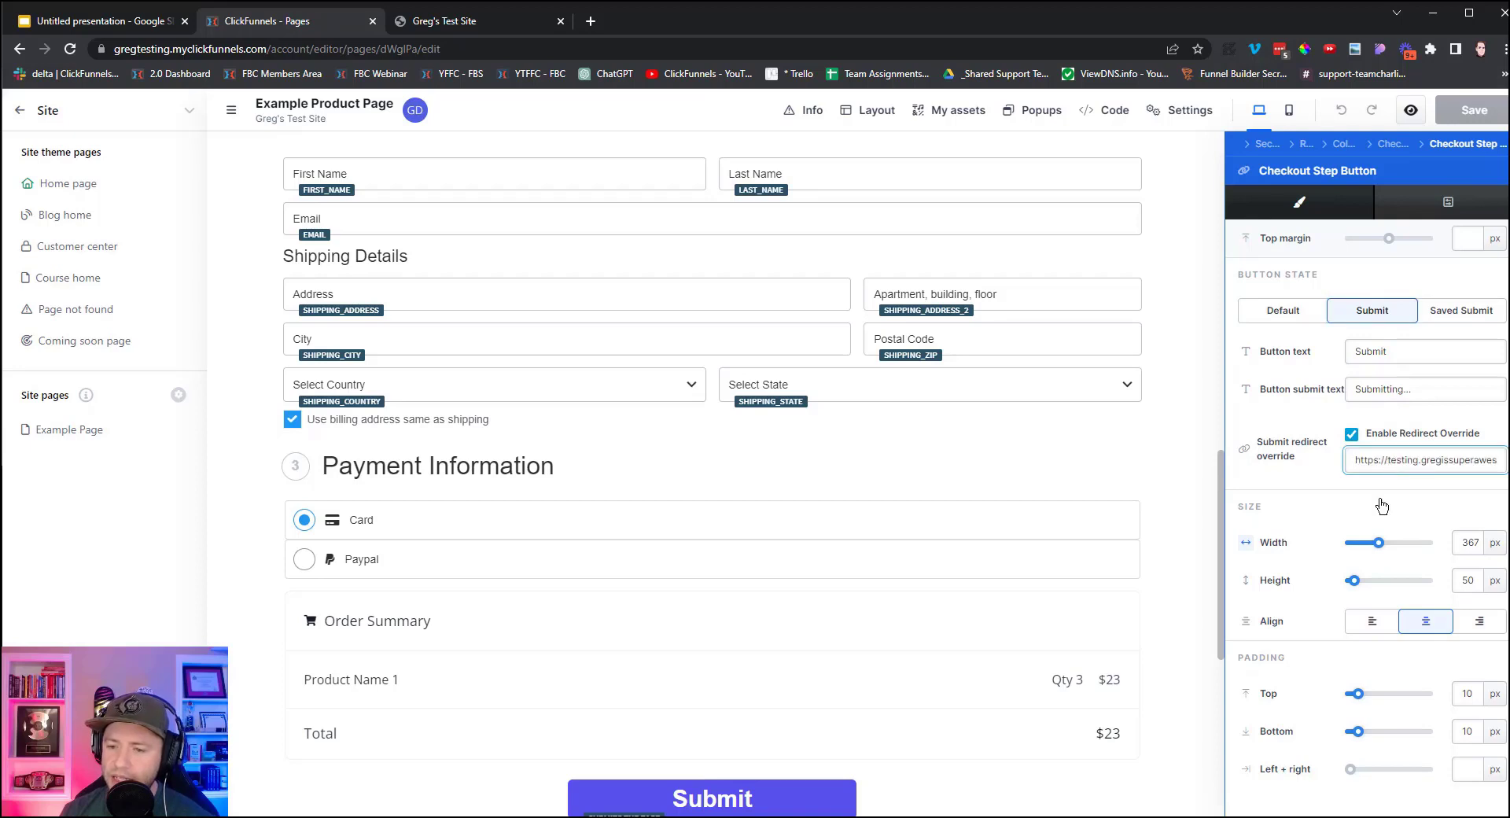
left_click(1465, 312)
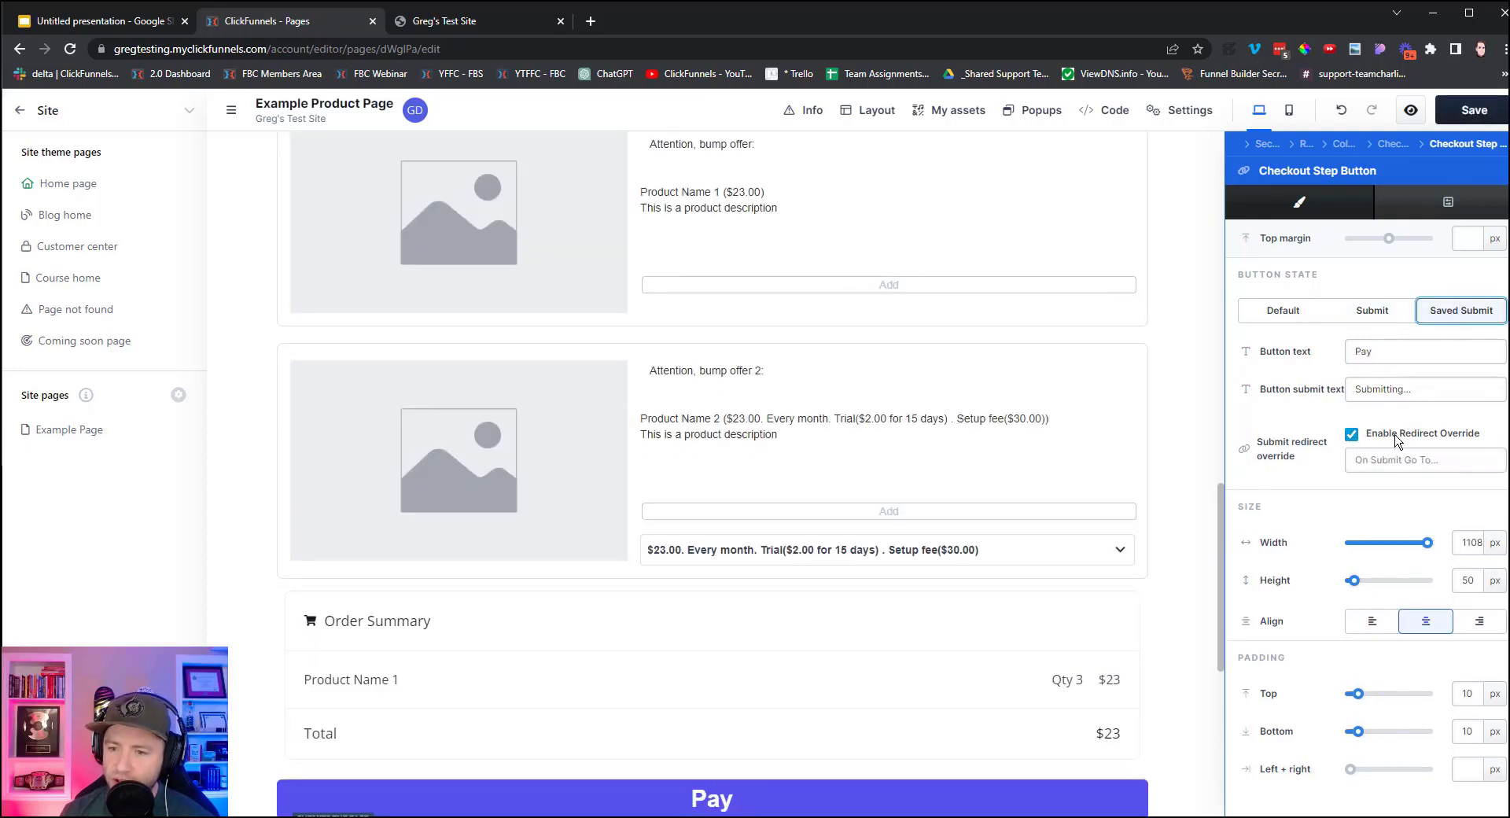
left_click(1376, 460)
key("ctrl+v")
left_click(1177, 444)
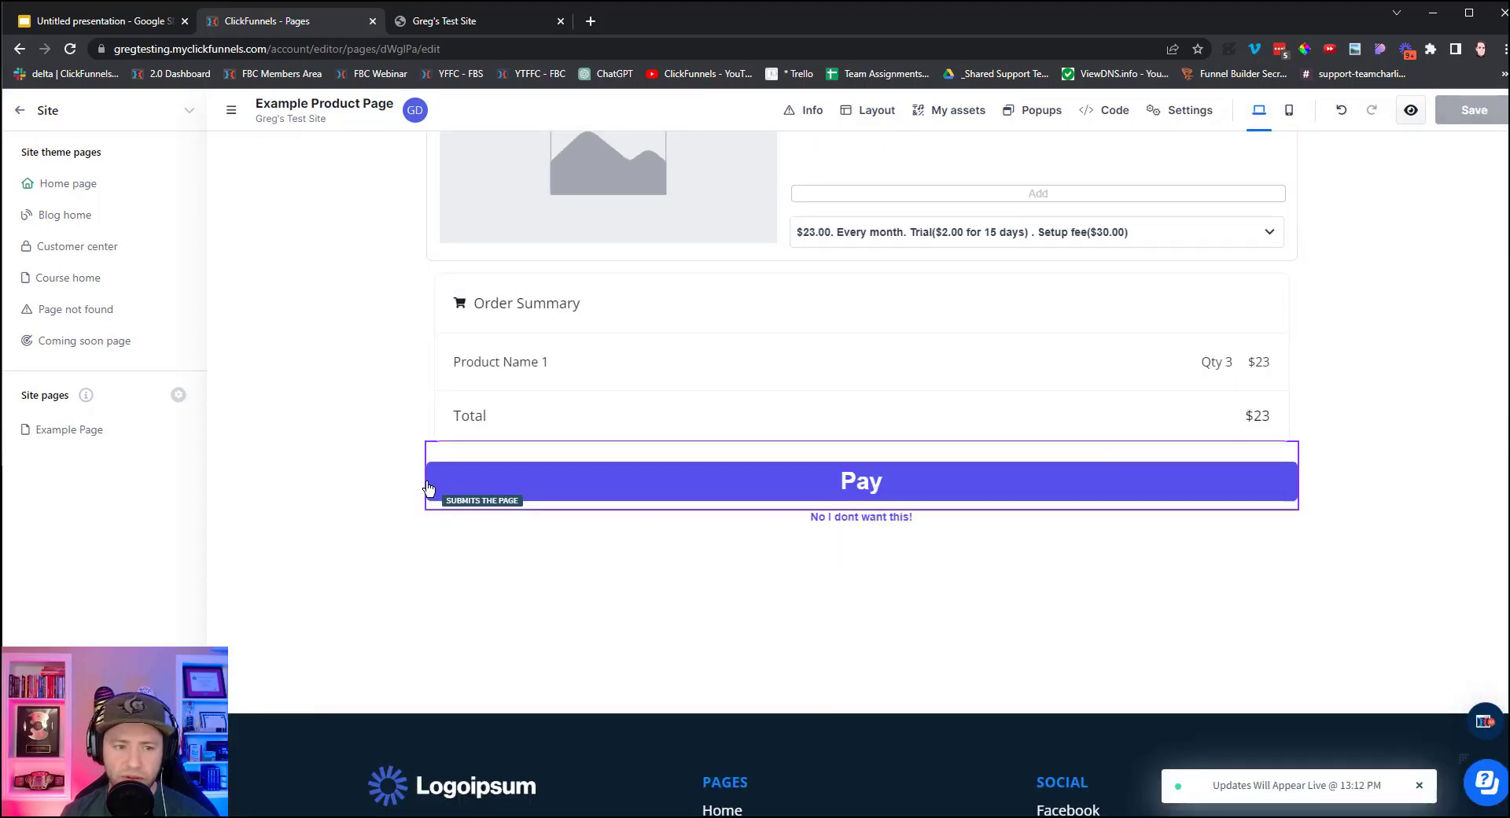
scroll(429, 492, "up", 15)
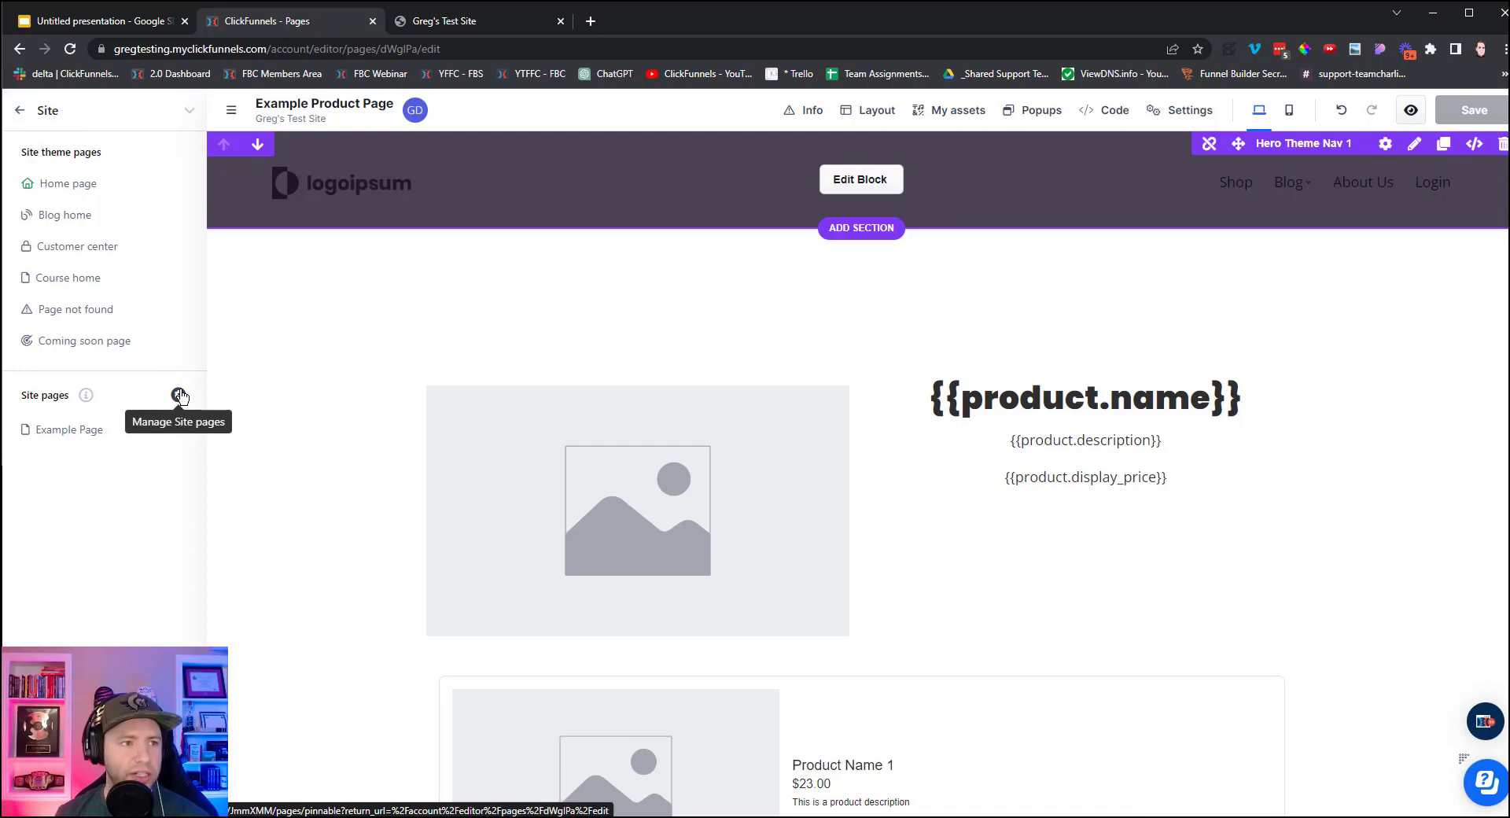
Open the Energy Drink product from the Products list for editing.
left_click(20, 50)
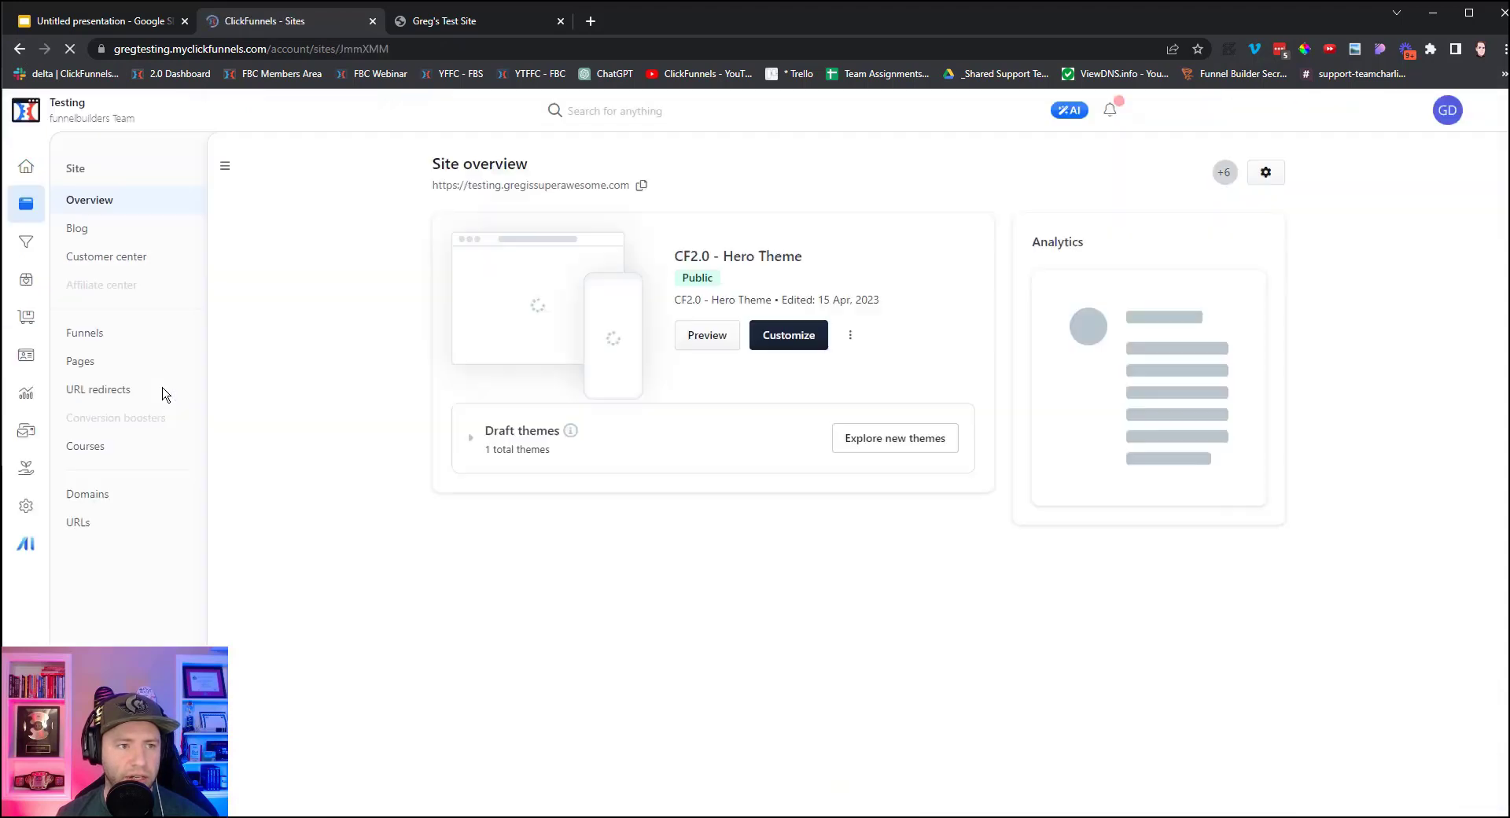
left_click(28, 287)
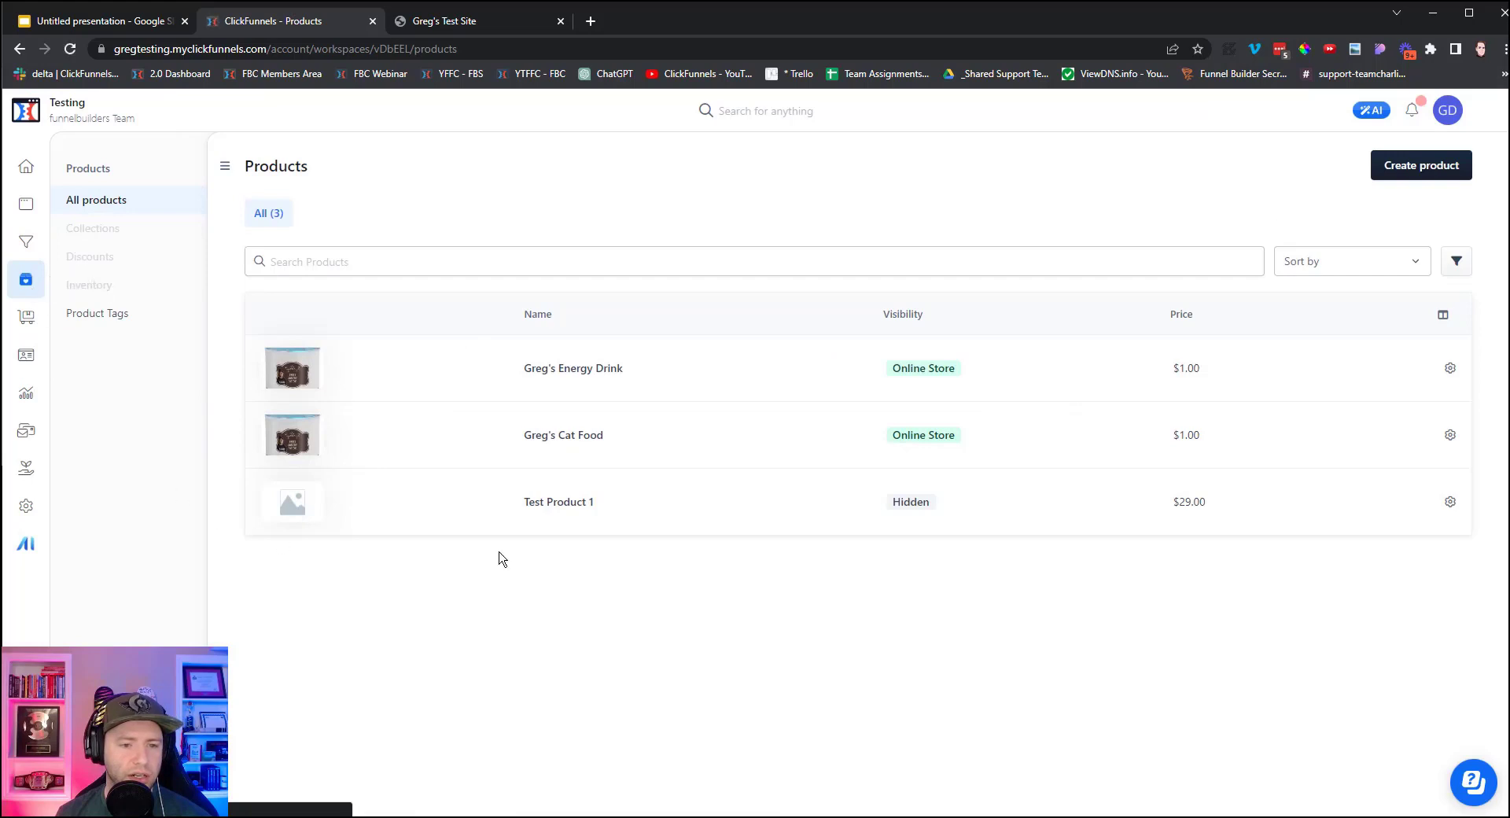
left_click(584, 376)
scroll(701, 398, "down", 2)
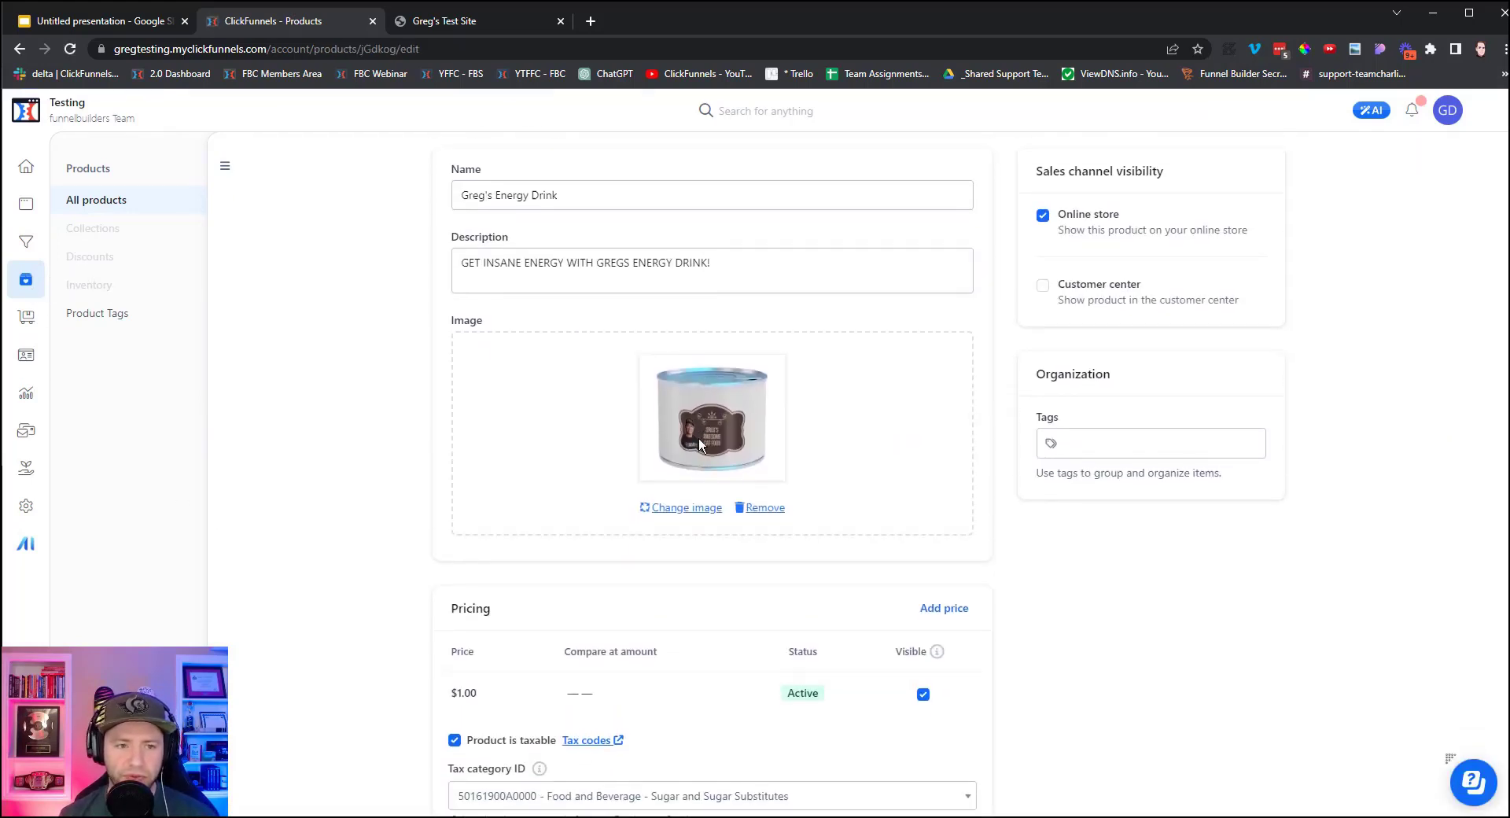
scroll(698, 443, "up", 1)
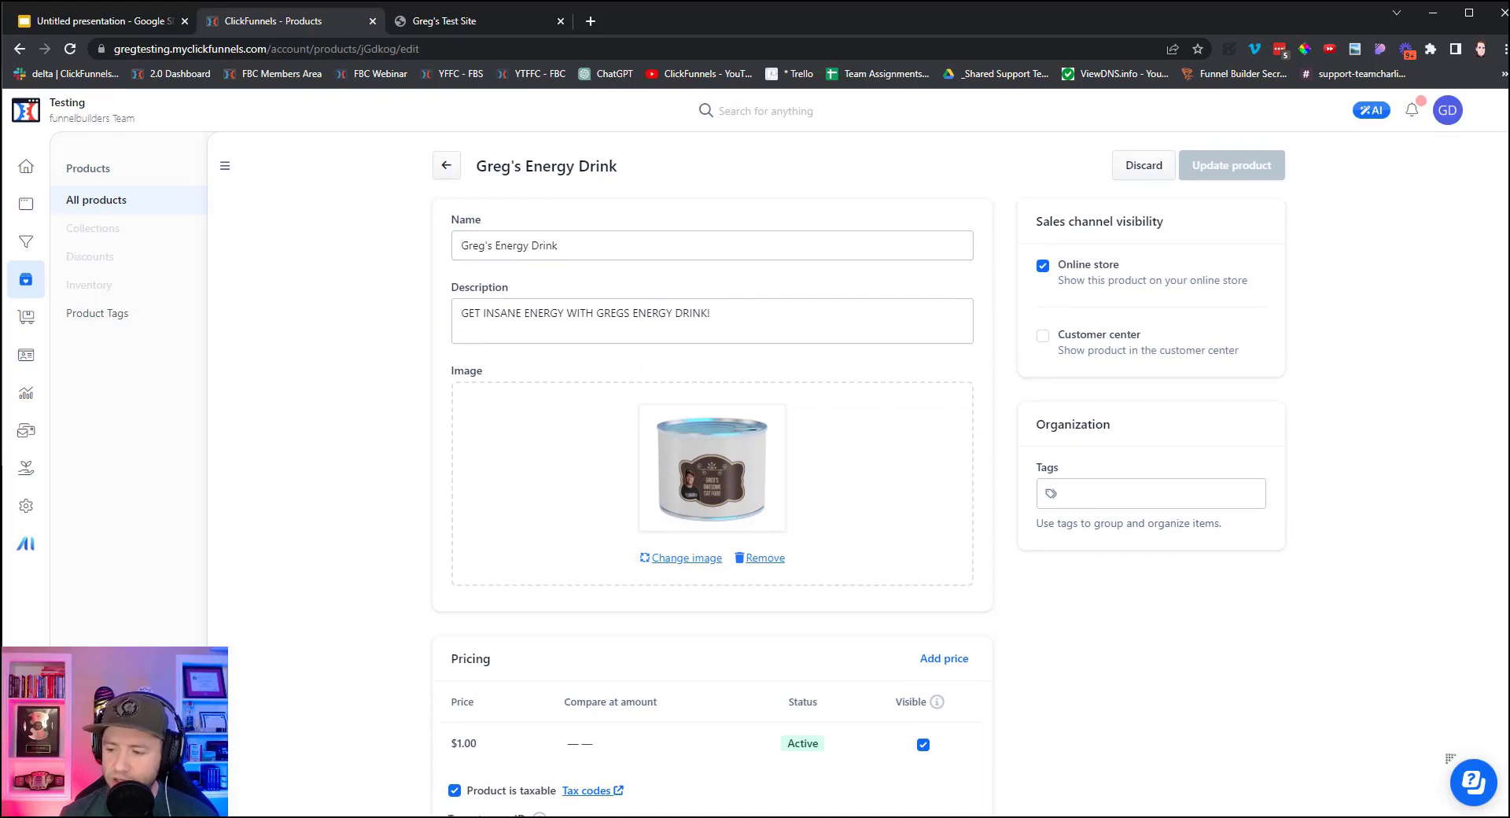
Upload the three-can energy drink image, set it as the product image, and update the product.
key("alt+Tab")
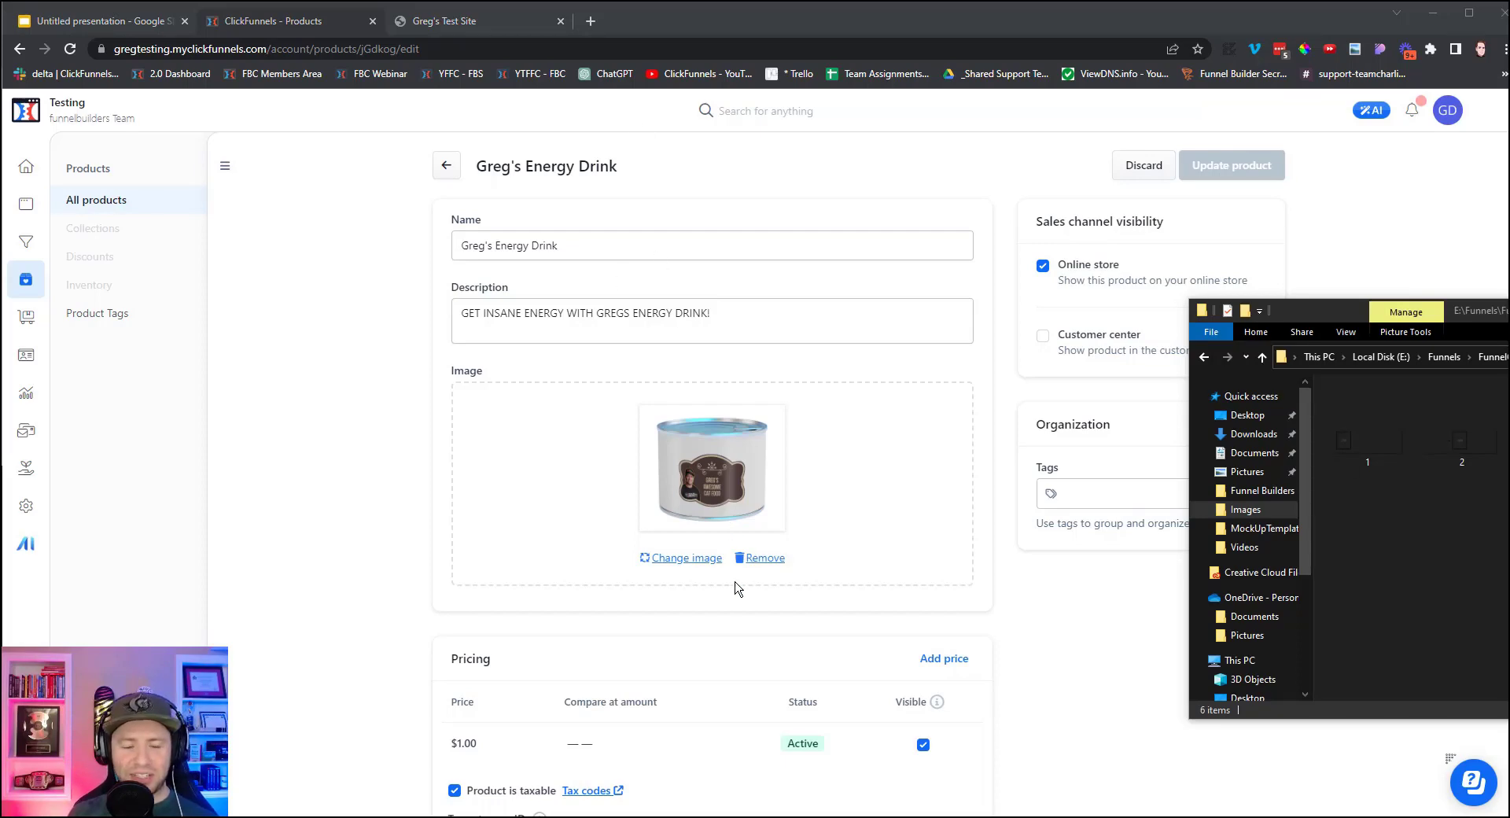
left_click(674, 560)
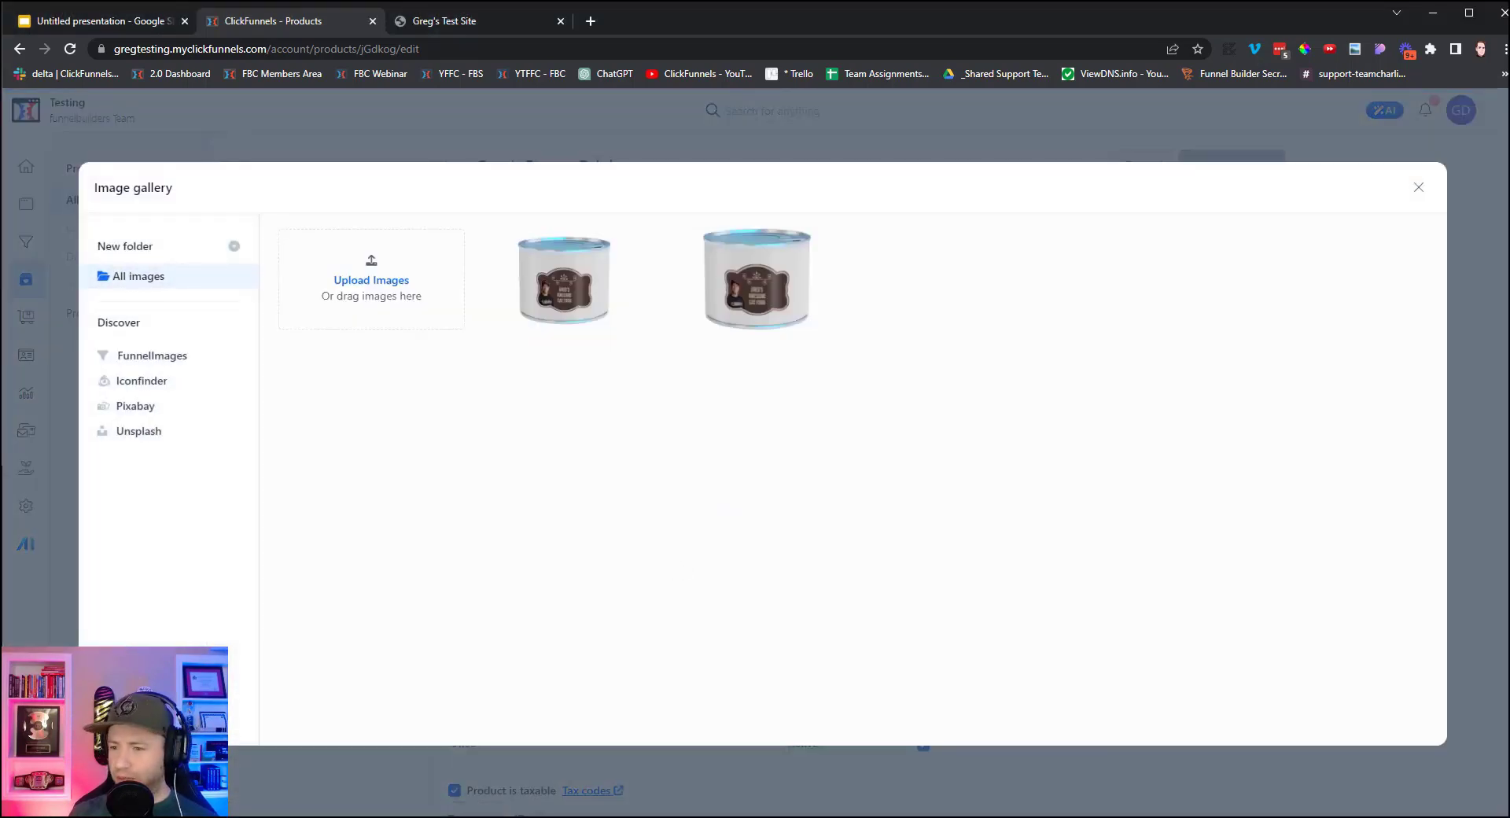
left_click_drag(1509, 472, 398, 314)
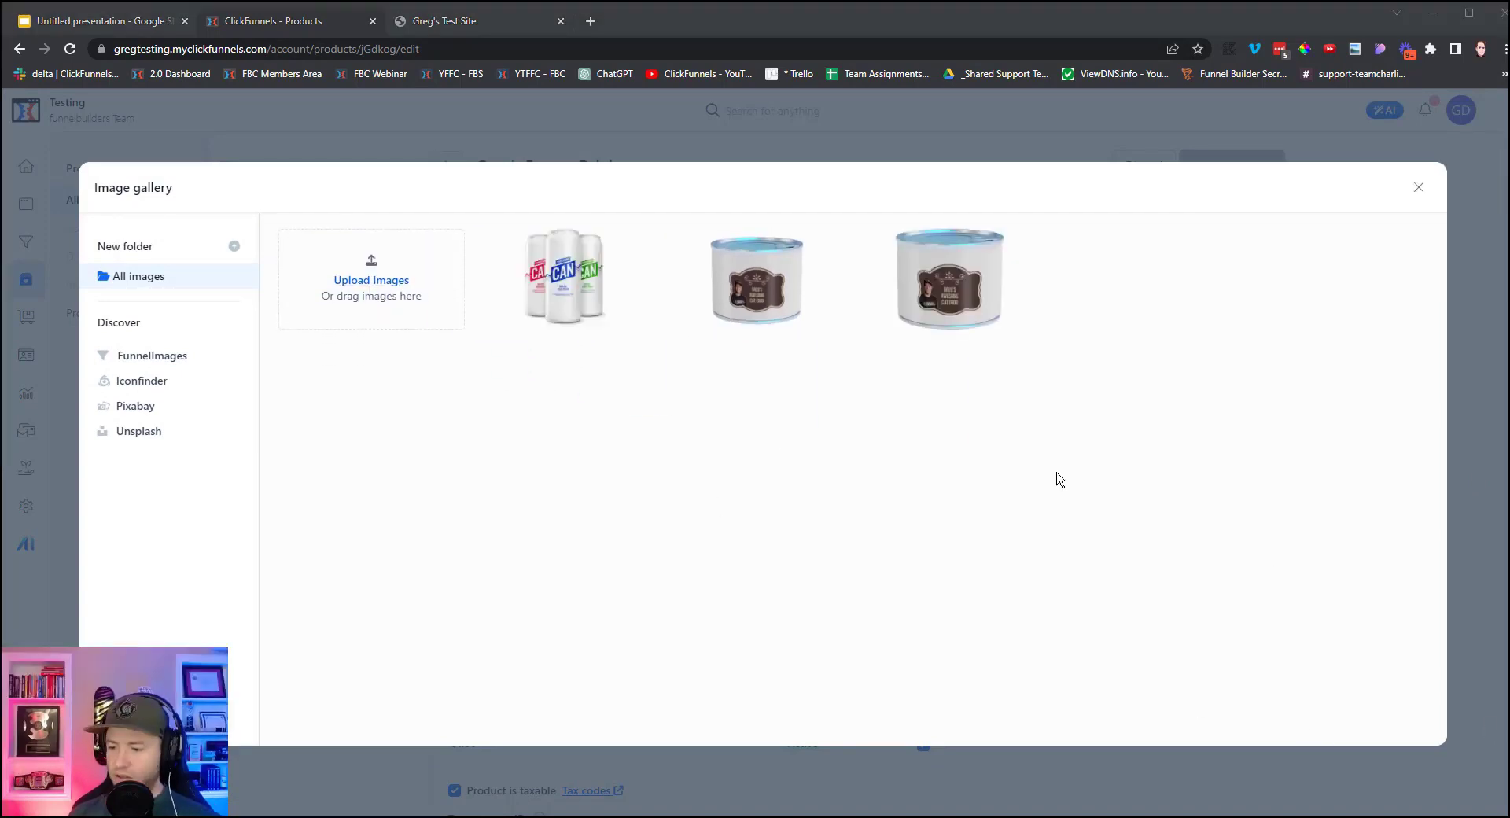
left_click(567, 290)
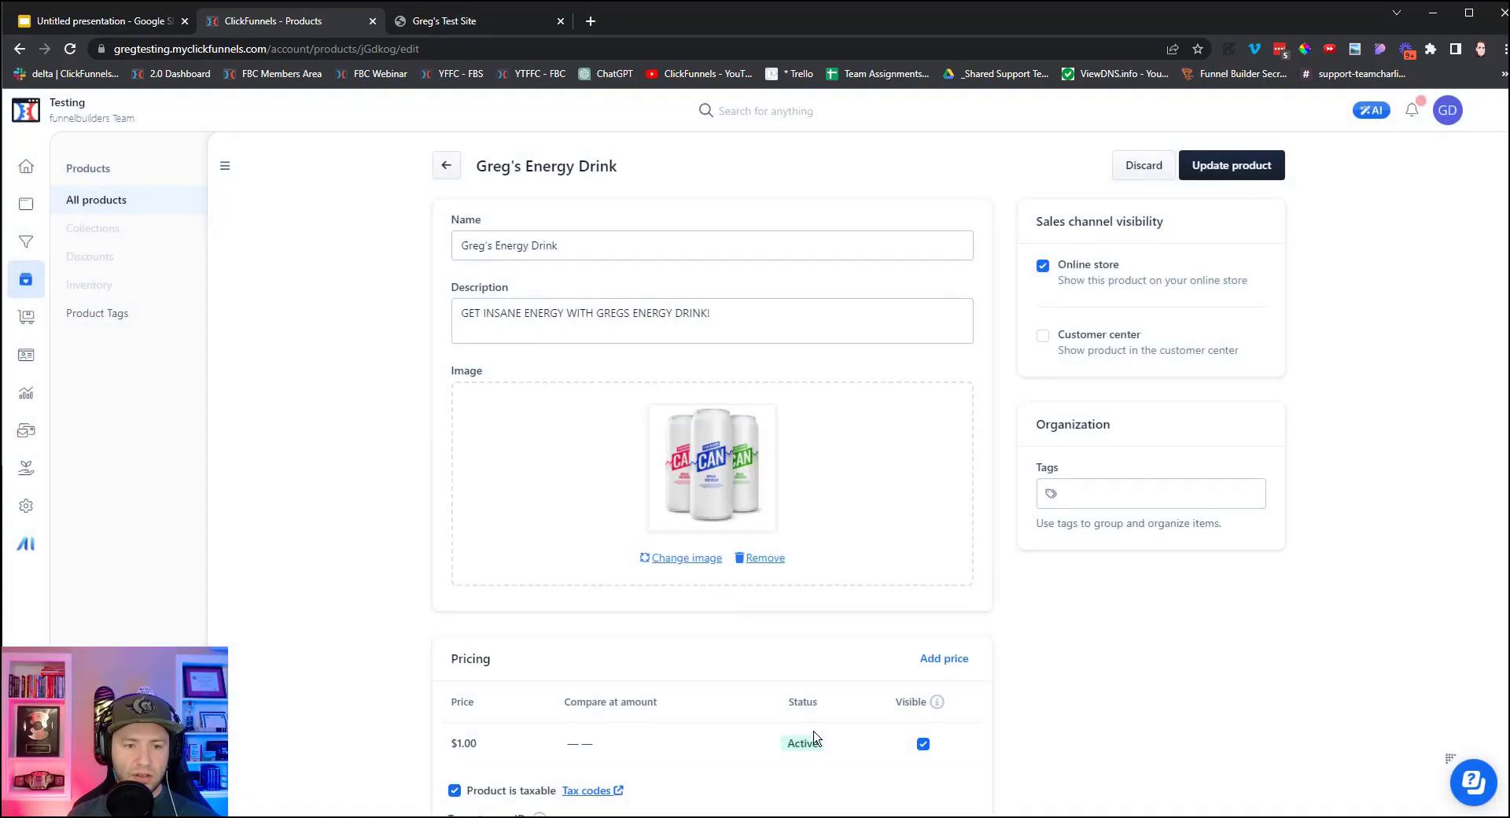
left_click(1264, 157)
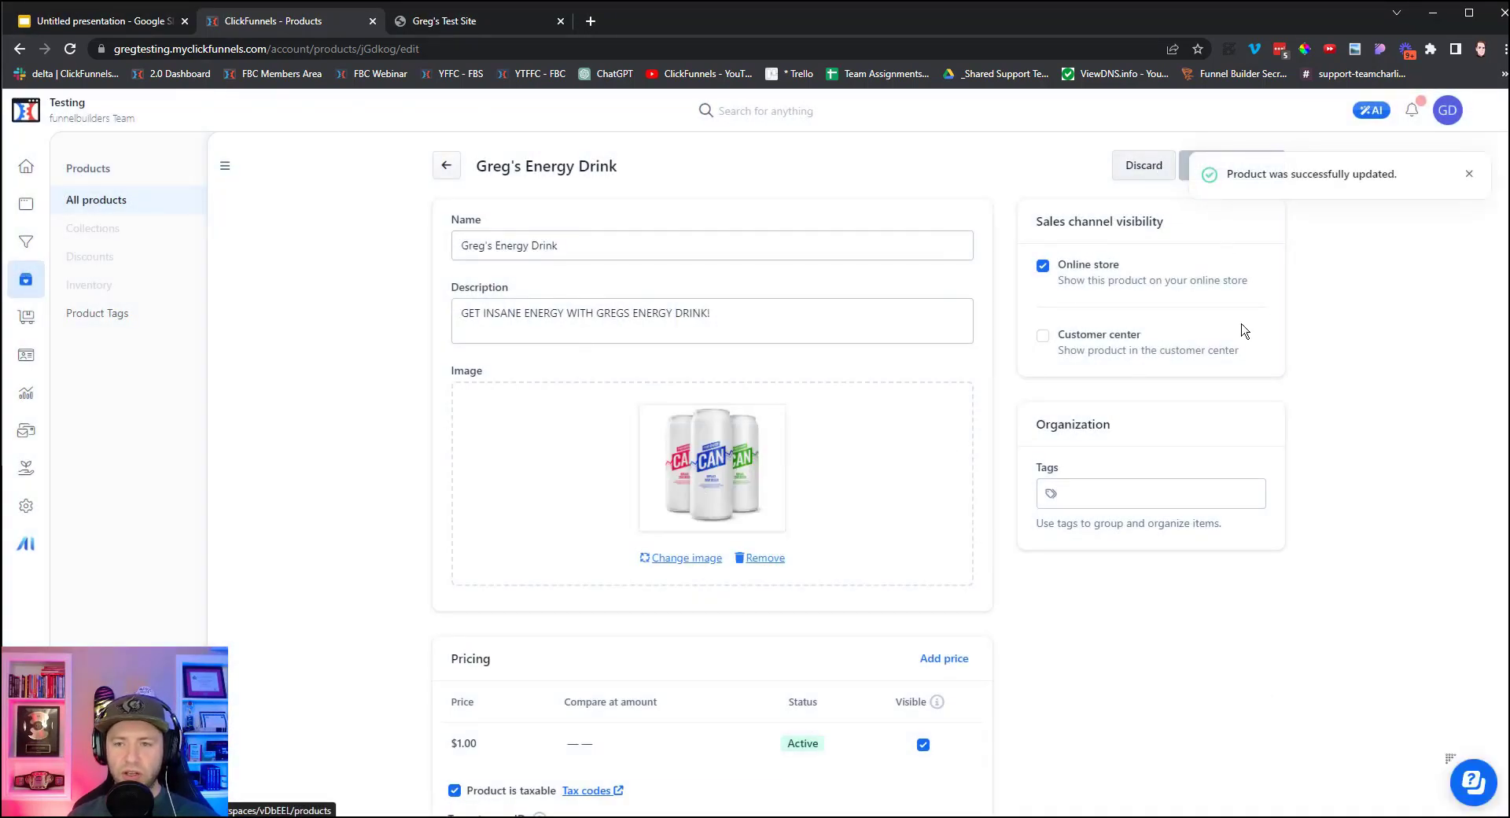
Show the site's Theme pages list, led by Example Store template page.
left_click(27, 203)
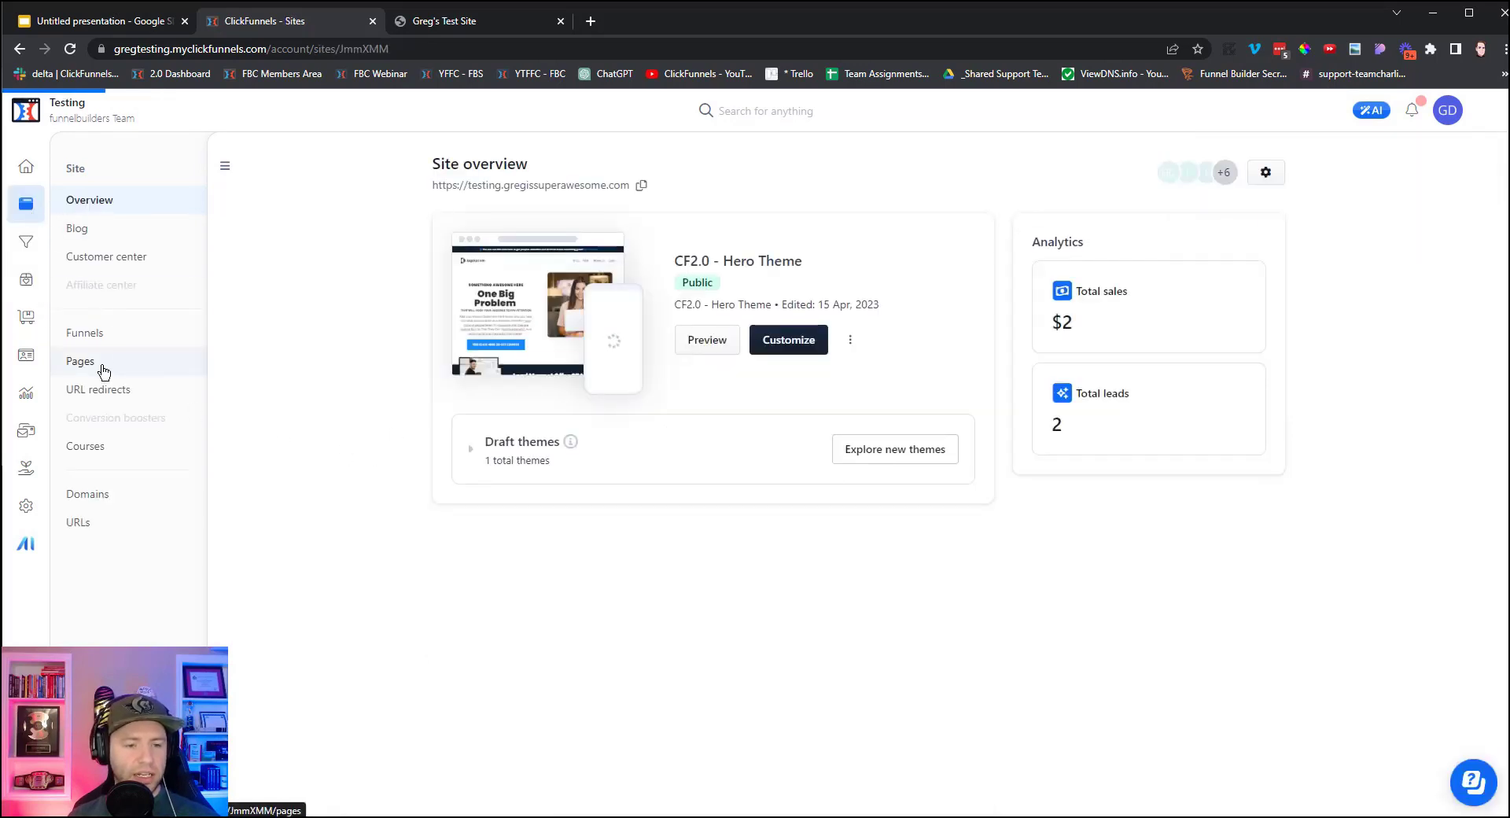
left_click(101, 366)
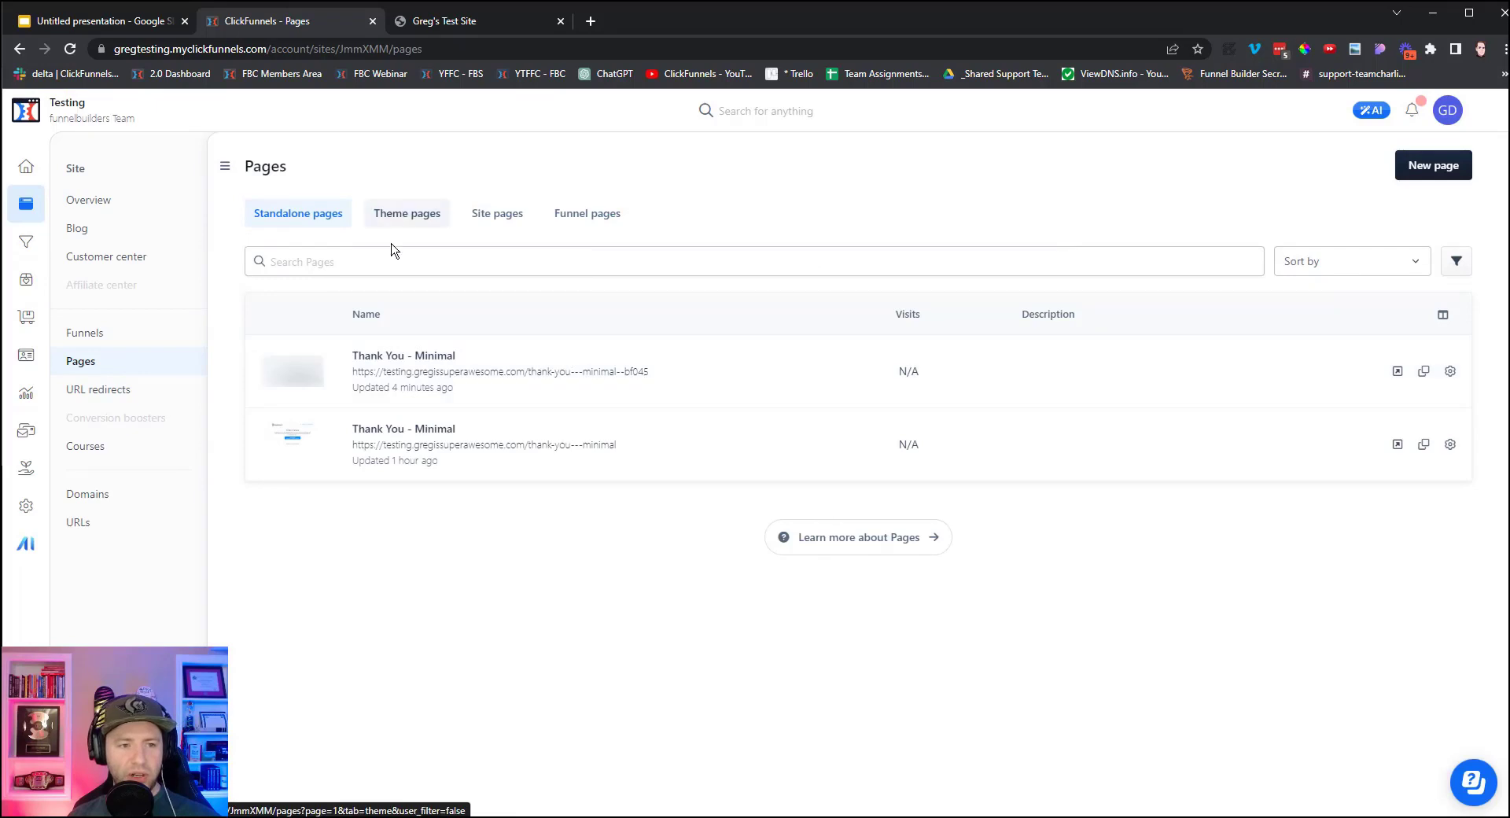
left_click(417, 226)
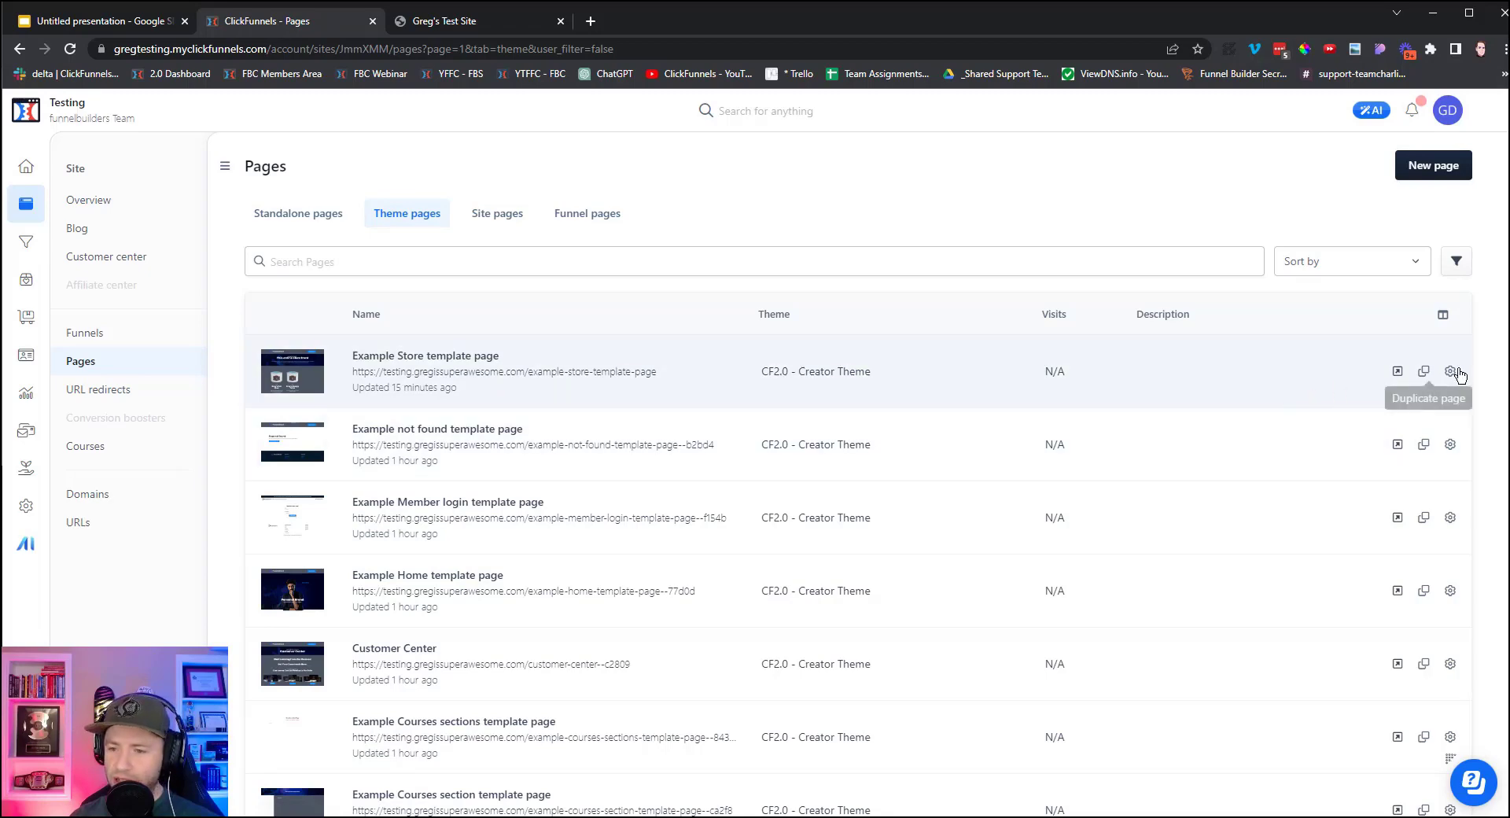
Change the Example Store template page's URL path to /shop in its SEO settings and save.
left_click(1451, 372)
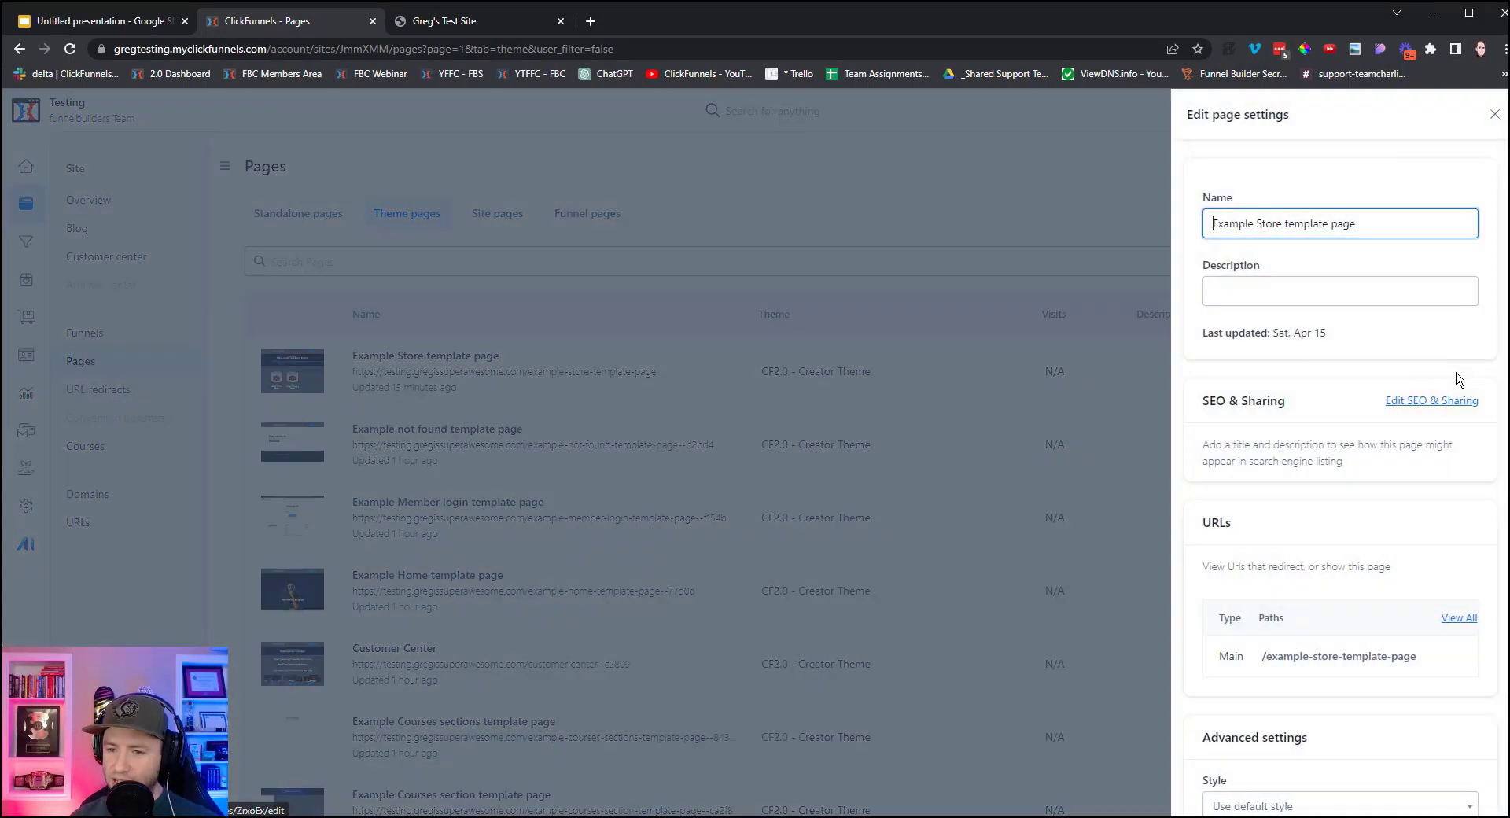
scroll(1337, 309, "down", 2)
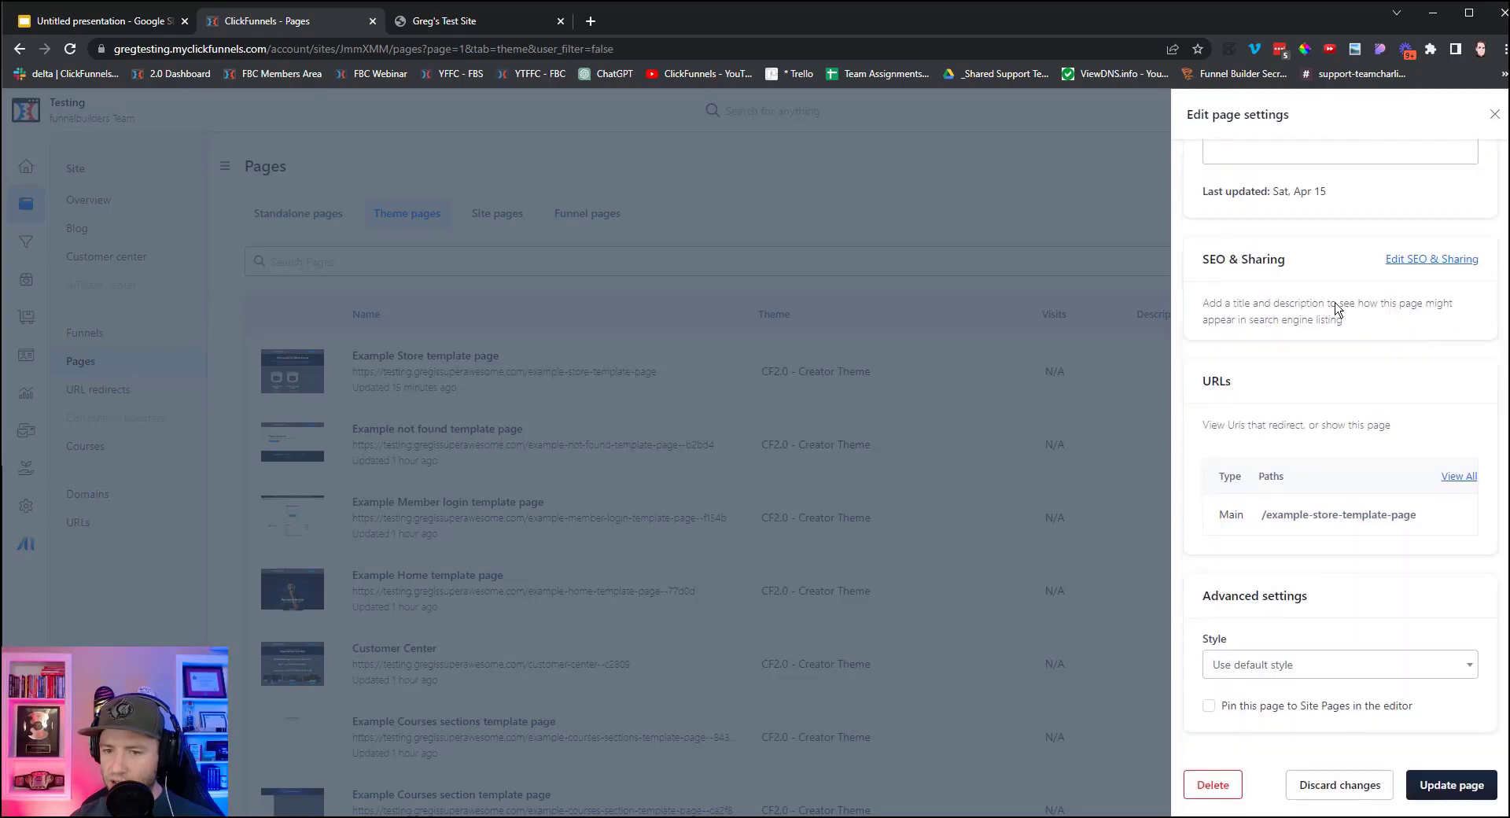
left_click(1427, 262)
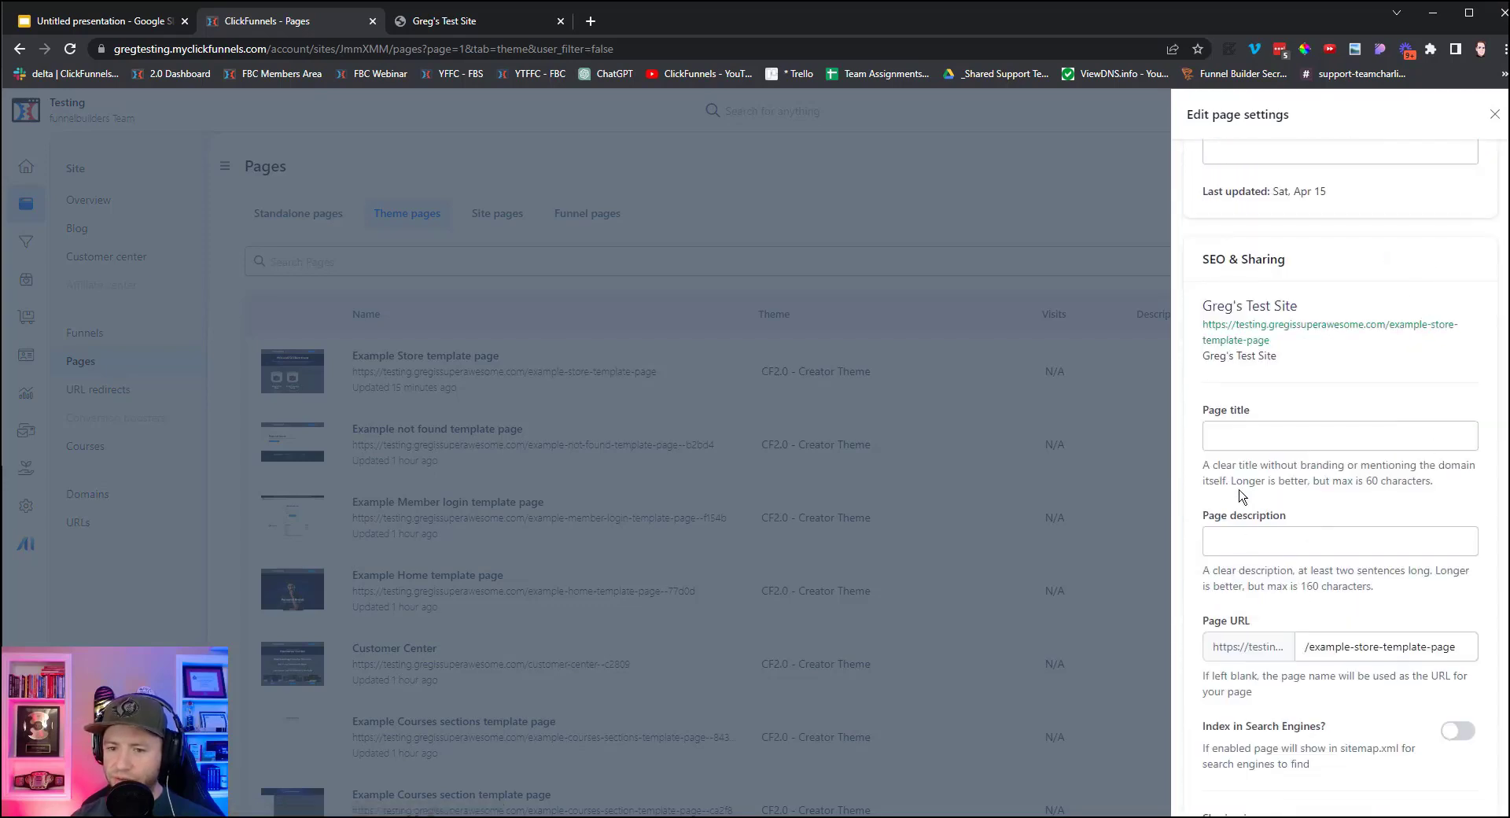
scroll(1274, 531, "down", 2)
triple_click(1380, 489)
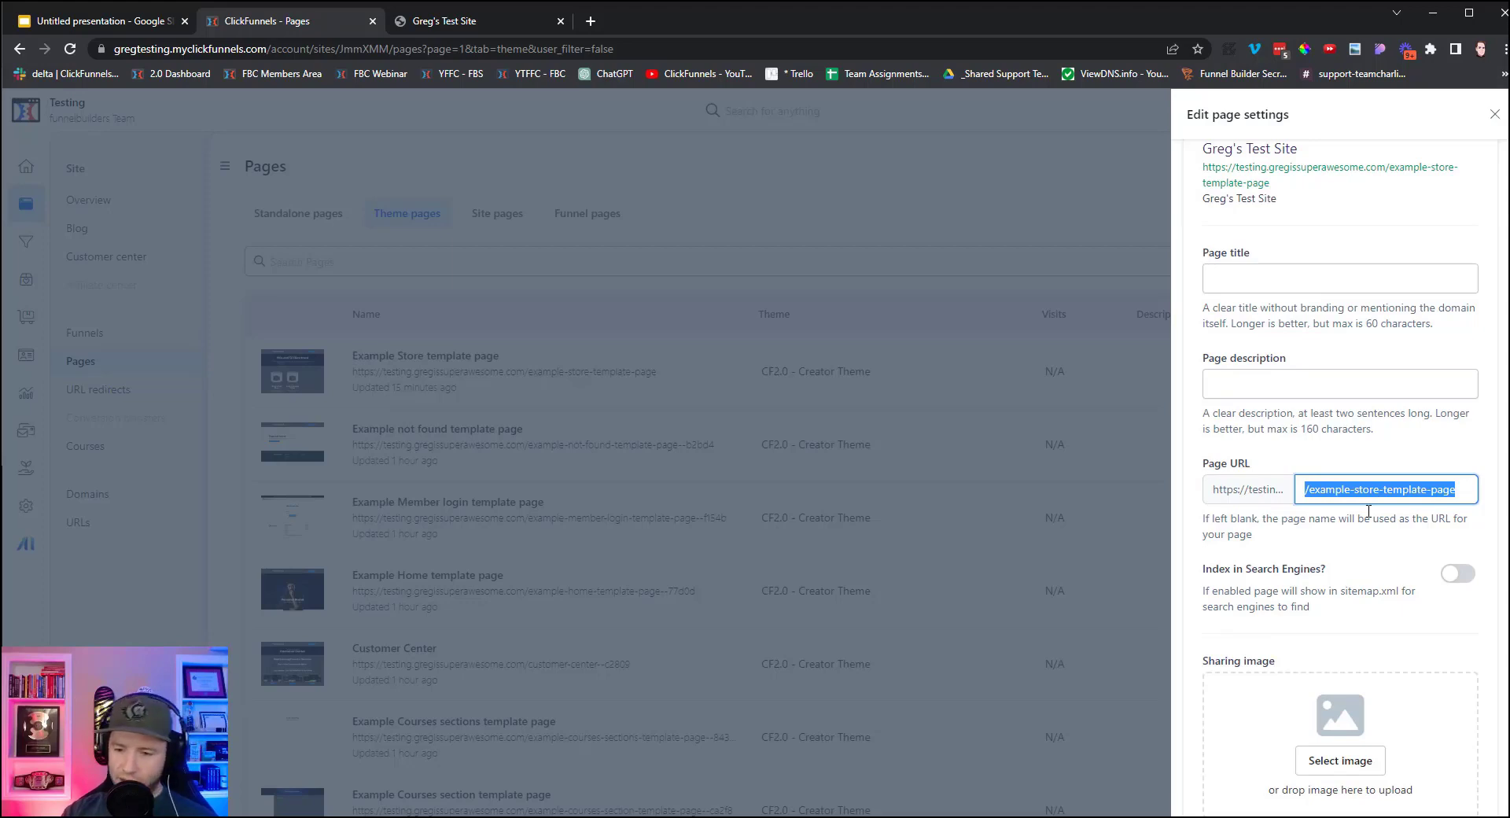
type("store-front")
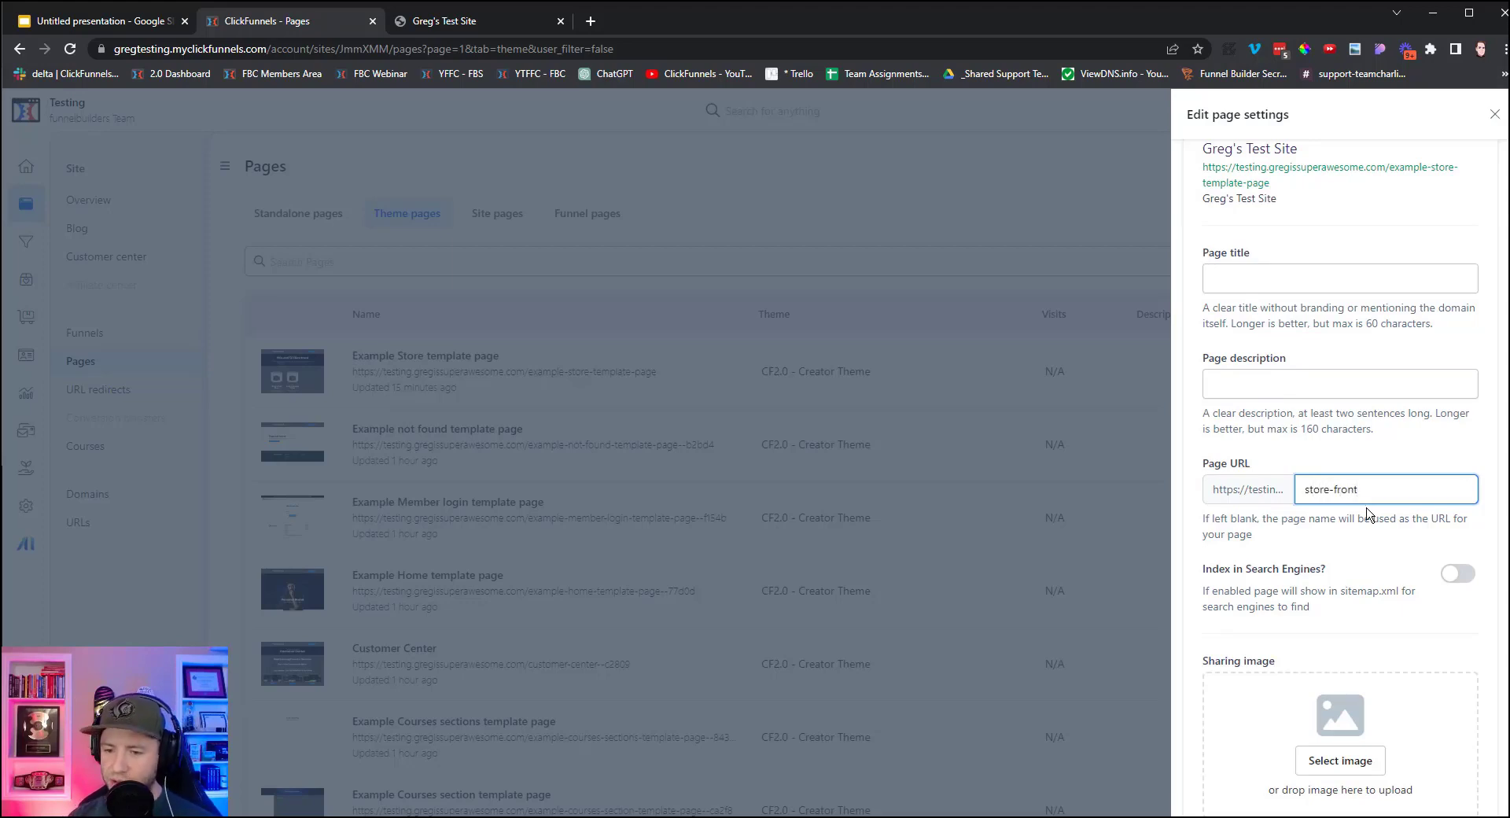
scroll(1369, 513, "down", 6)
scroll(1299, 315, "up", 7)
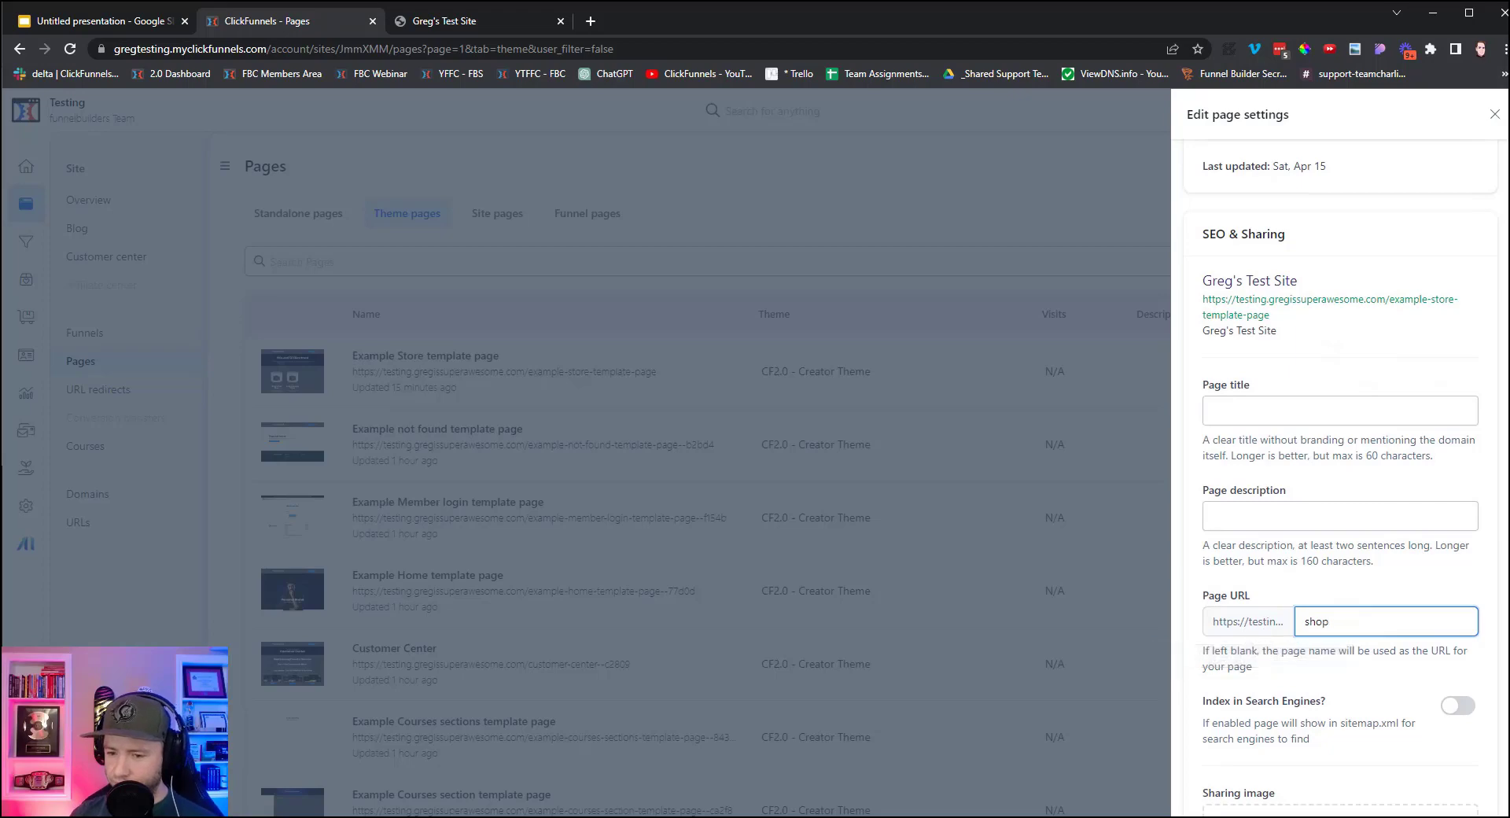
scroll(1407, 368, "down", 8)
left_click(1442, 790)
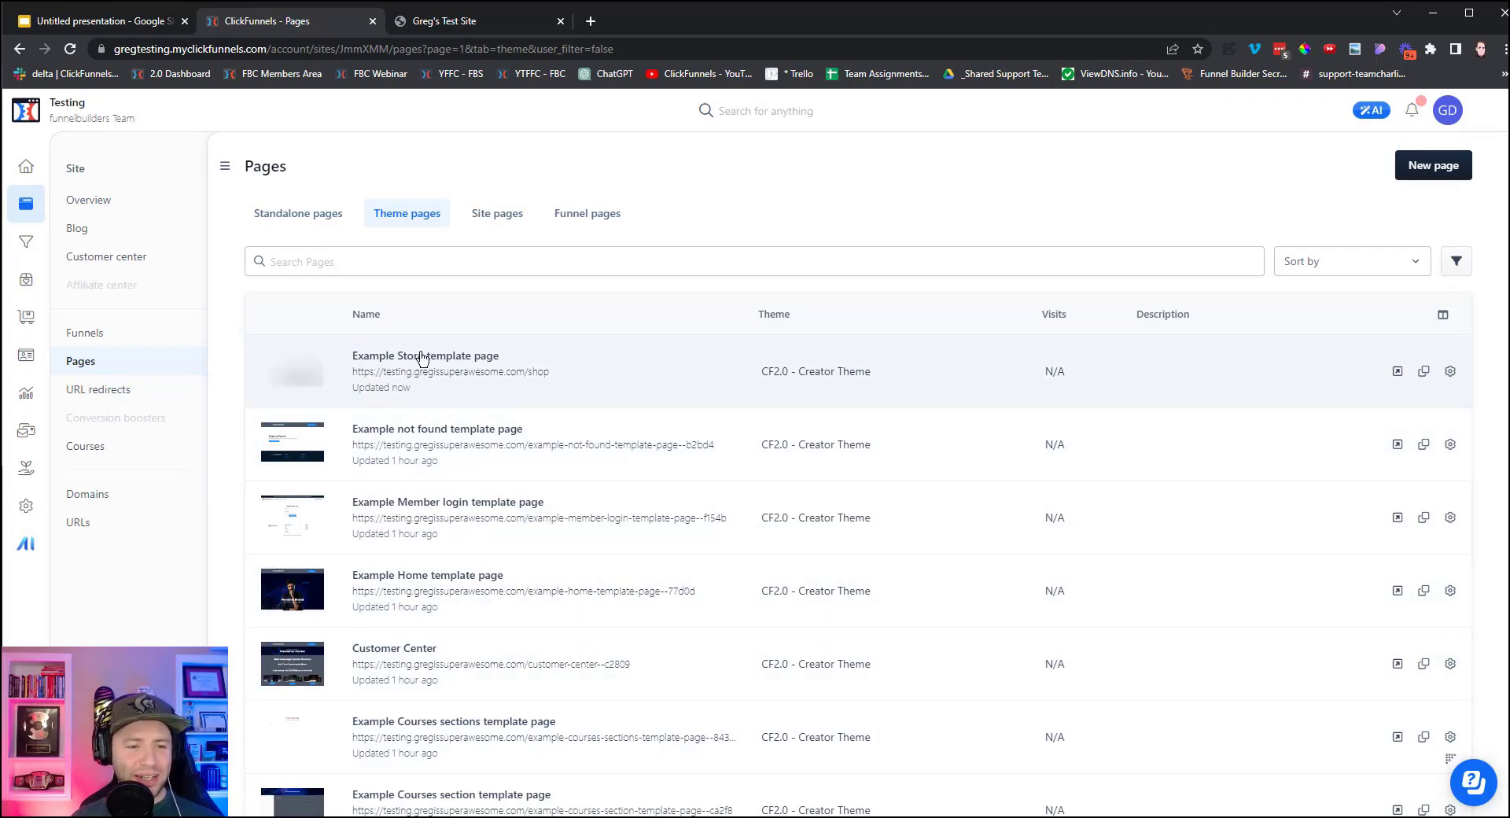
Open the live /shop store in an incognito window, view Cat Food, then open Energy Drink.
right_click(296, 383)
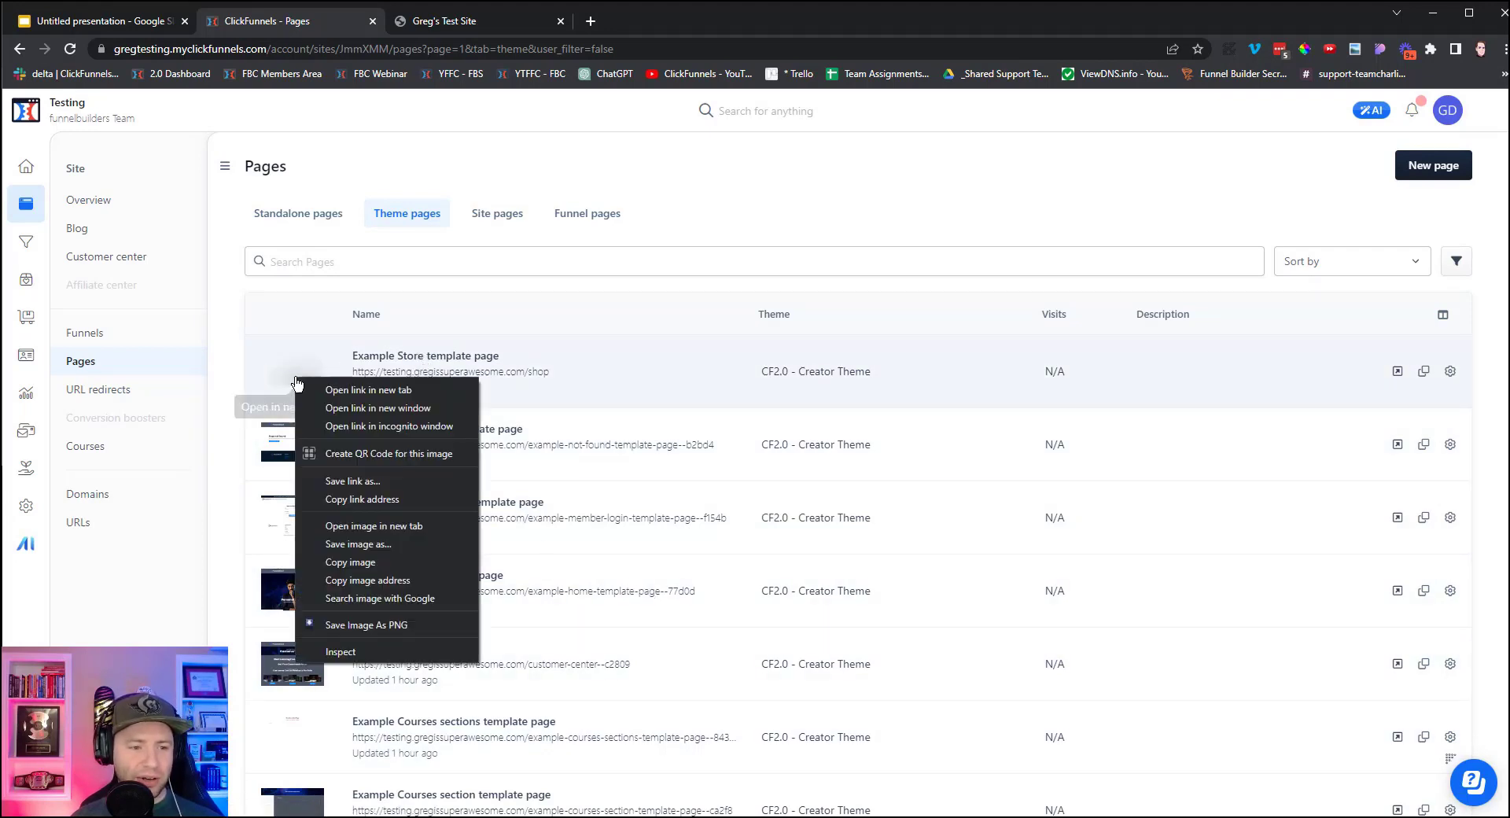
left_click(392, 427)
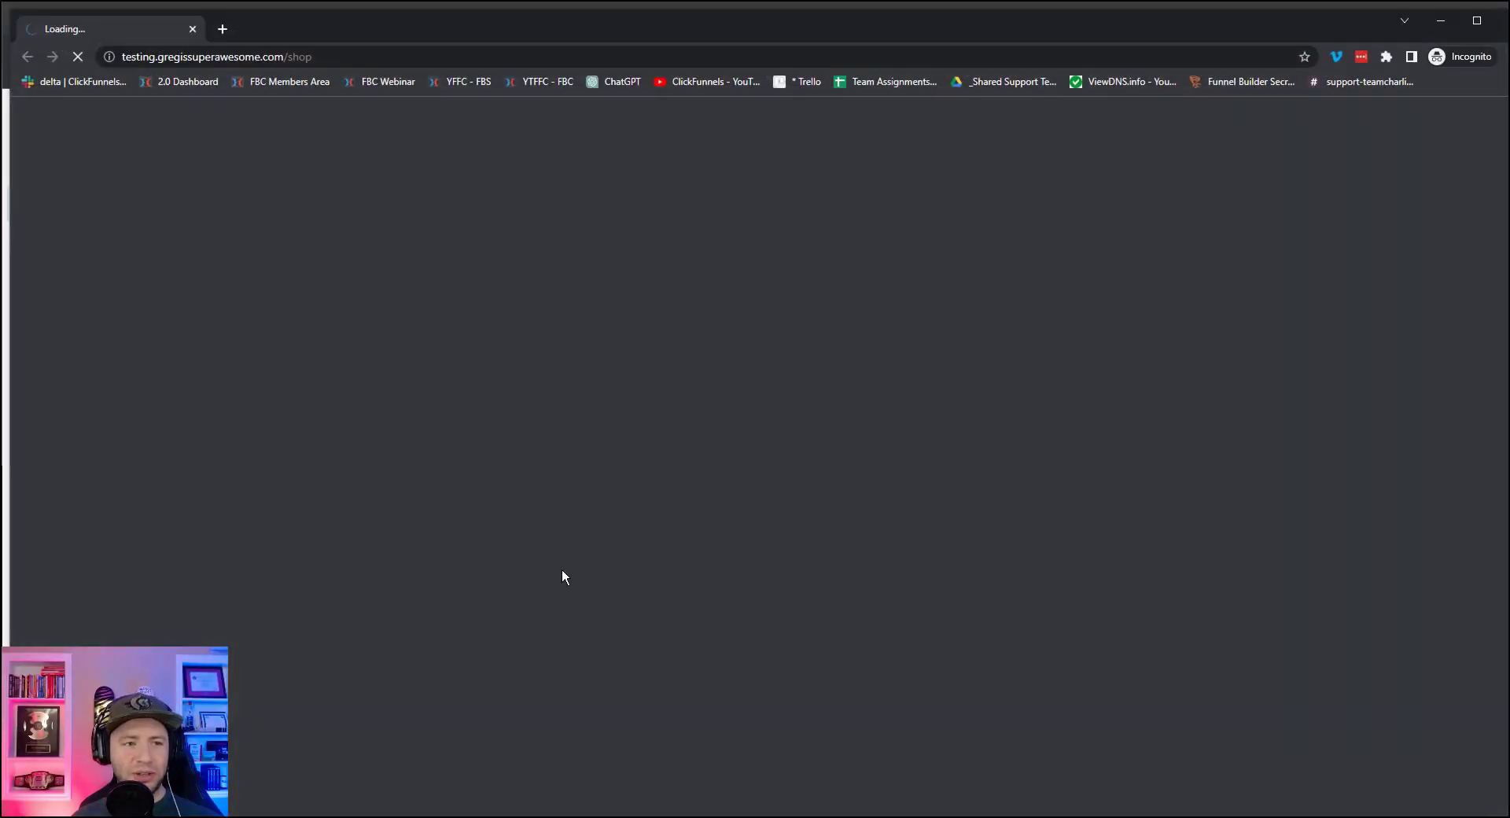
scroll(641, 438, "down", 4)
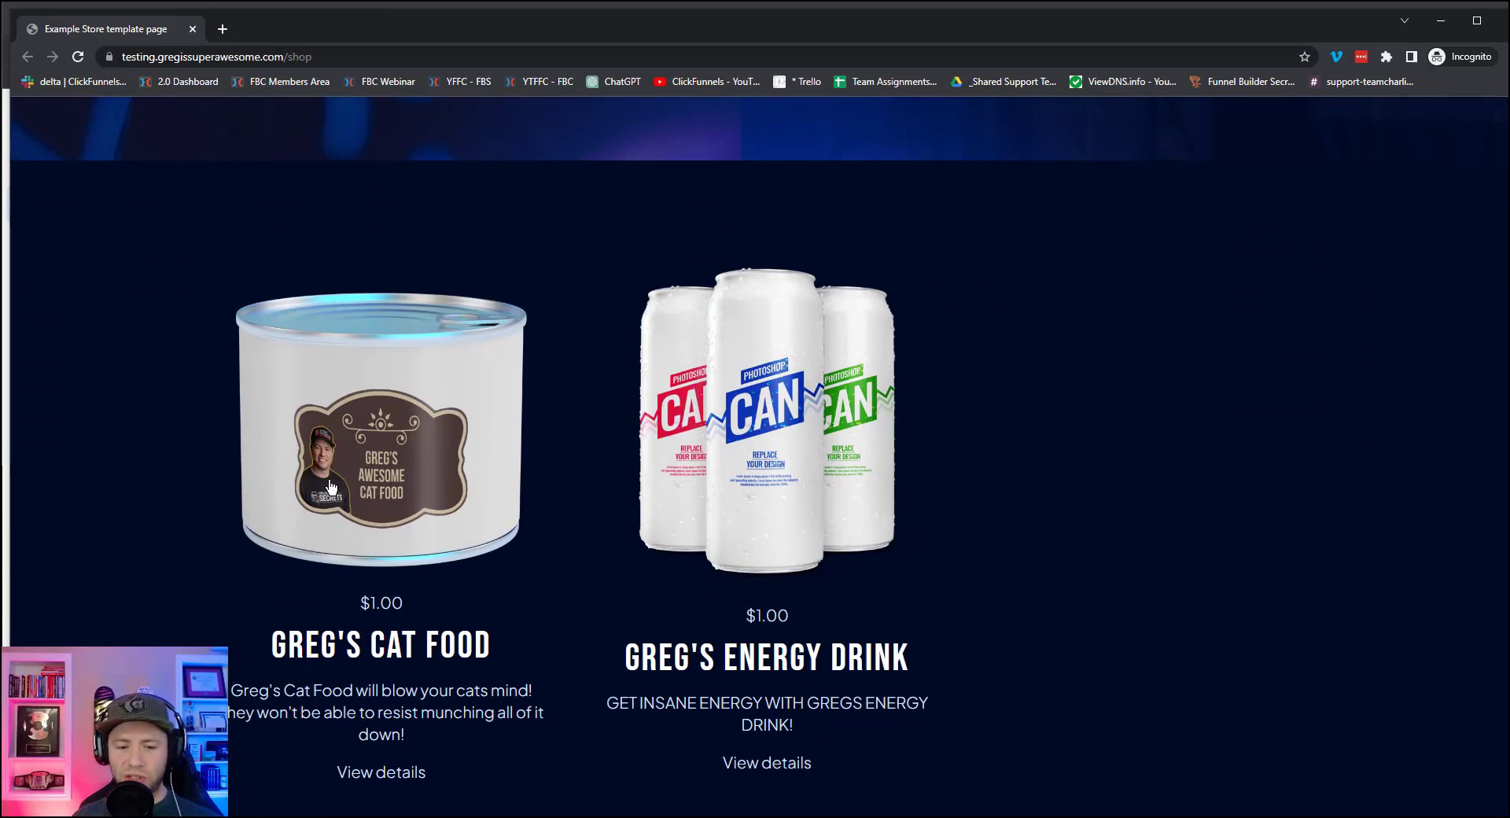
scroll(362, 560, "down", 1)
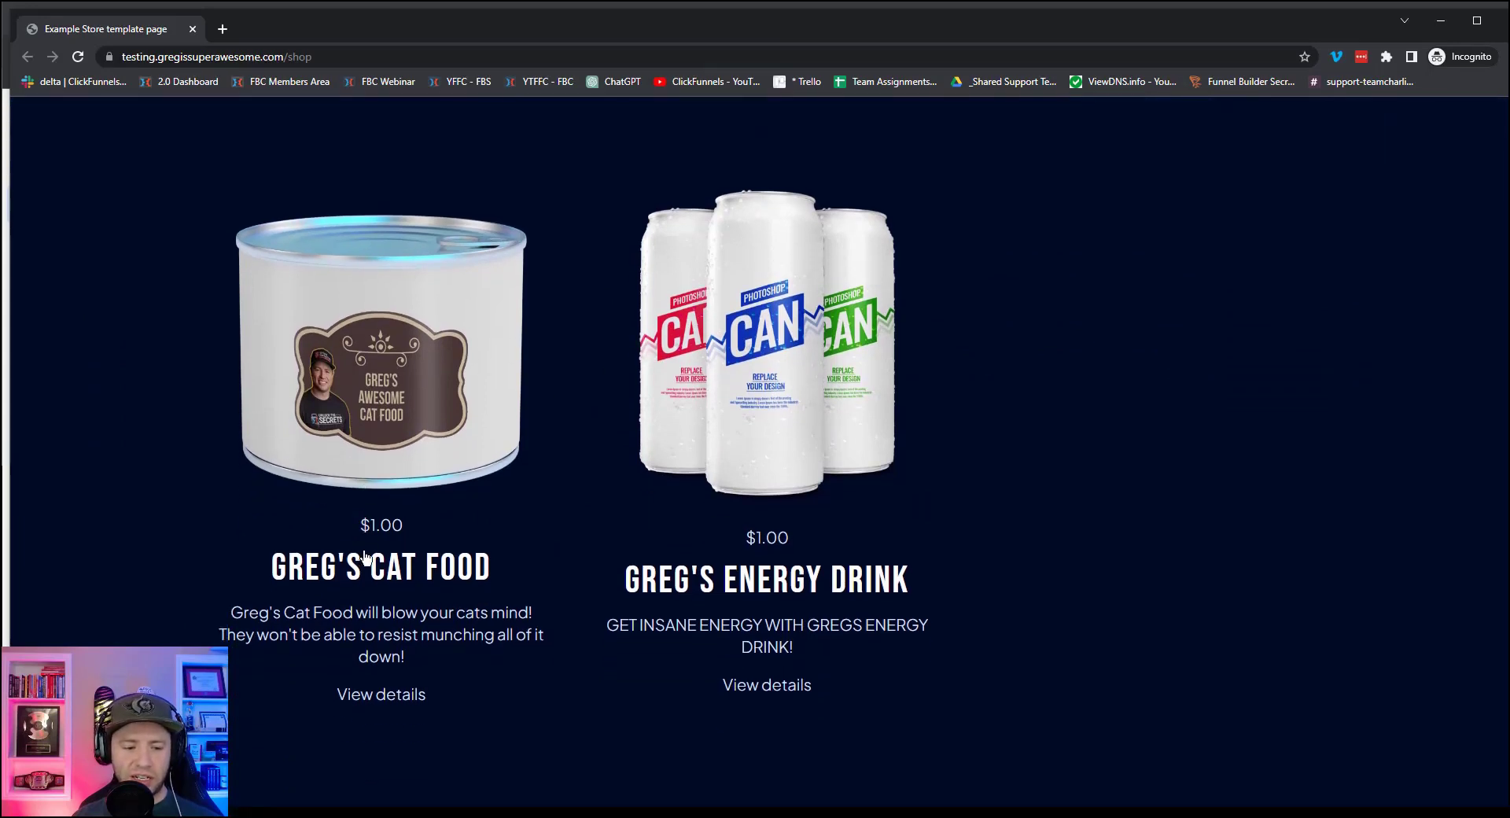
left_click(385, 344)
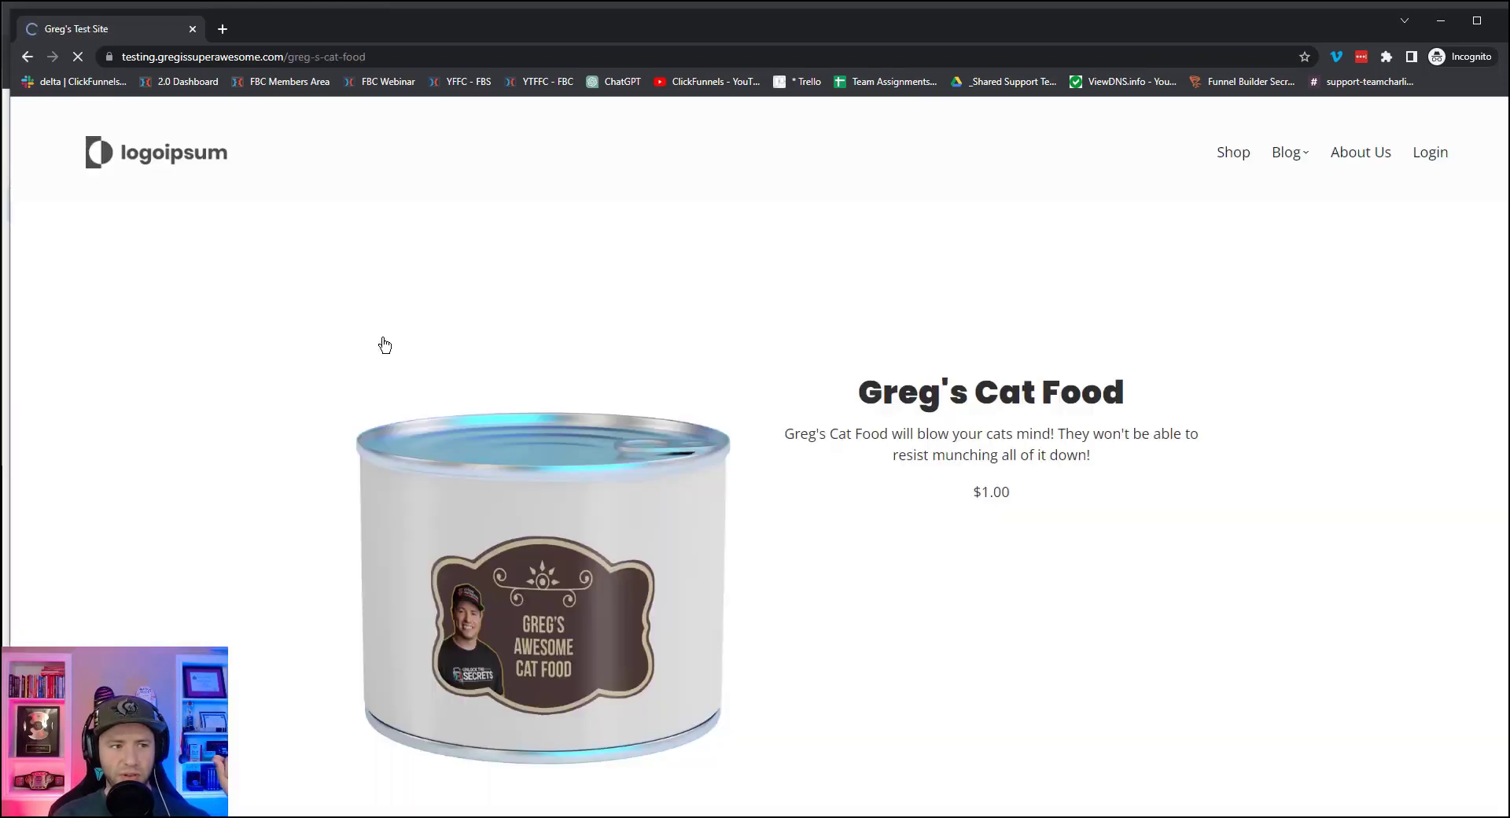
left_click(26, 57)
left_click(766, 354)
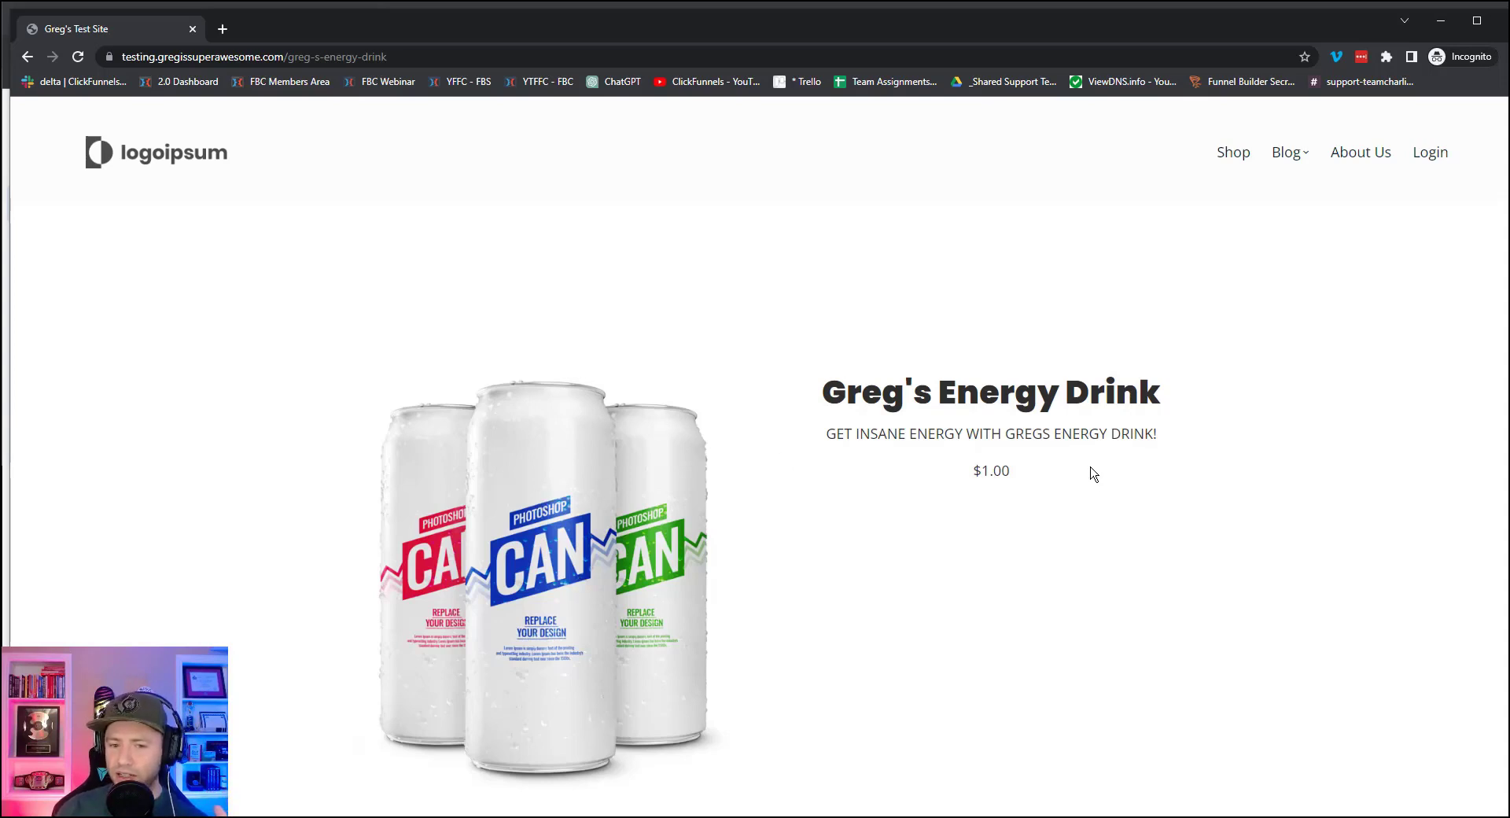
Enter the buyer's first name, last name and e-mail on the Energy Drink checkout.
scroll(1093, 472, "down", 3)
scroll(1093, 472, "down", 1)
scroll(1041, 422, "down", 4)
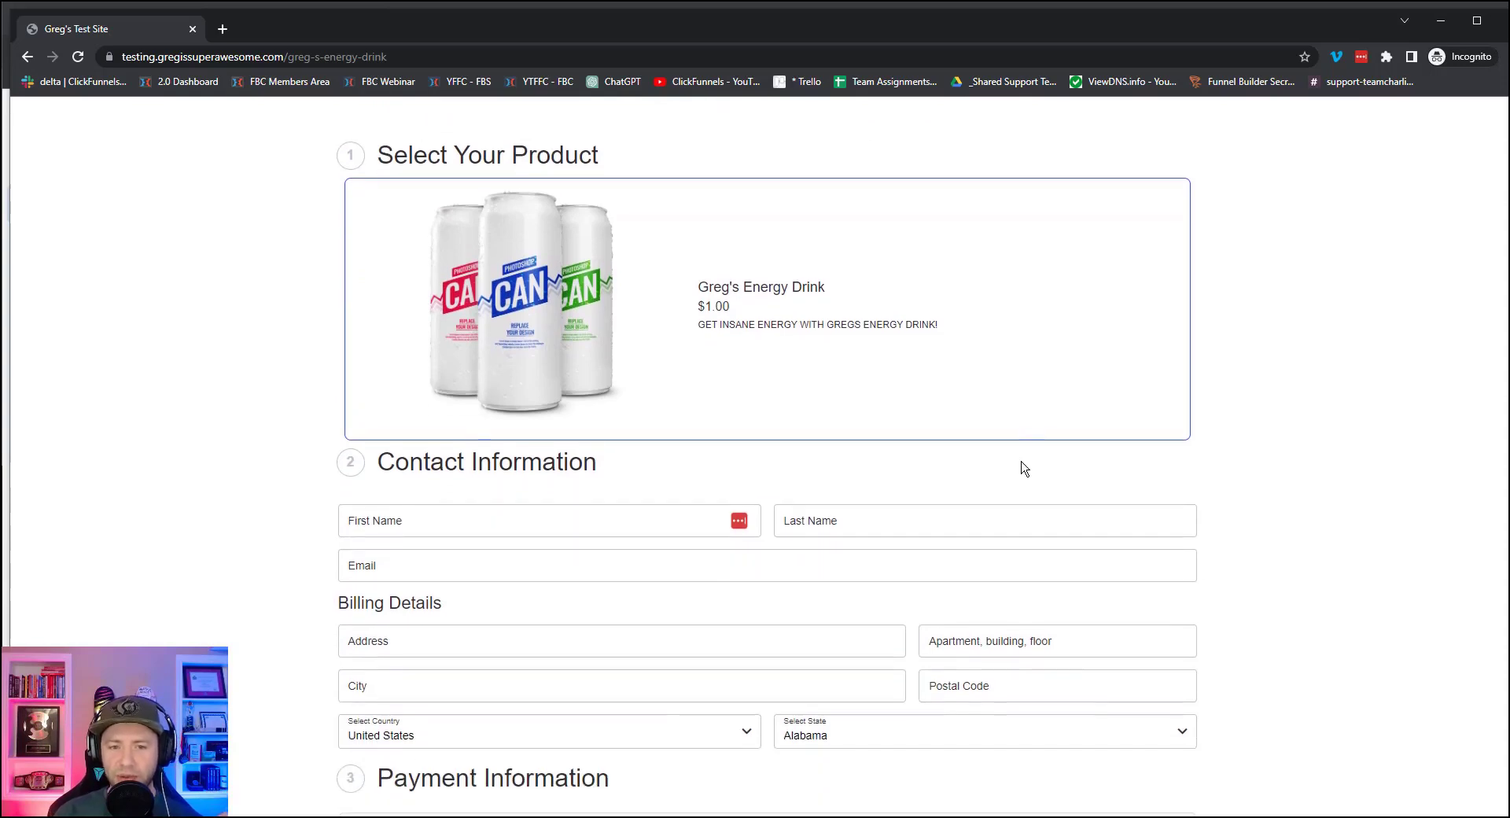
scroll(1027, 468, "down", 5)
scroll(1107, 453, "up", 7)
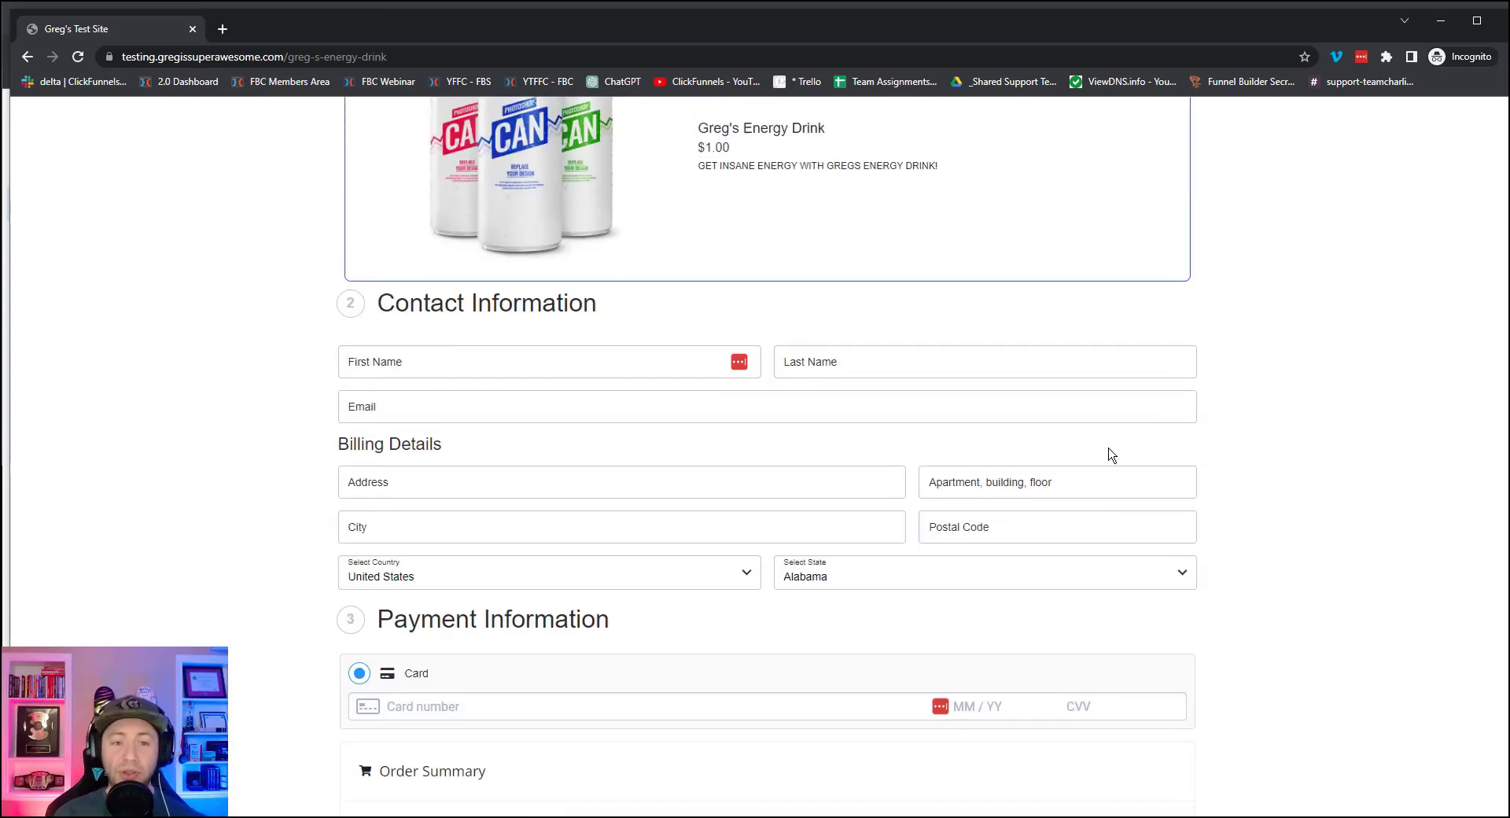
scroll(1105, 486, "down", 1)
left_click(422, 587)
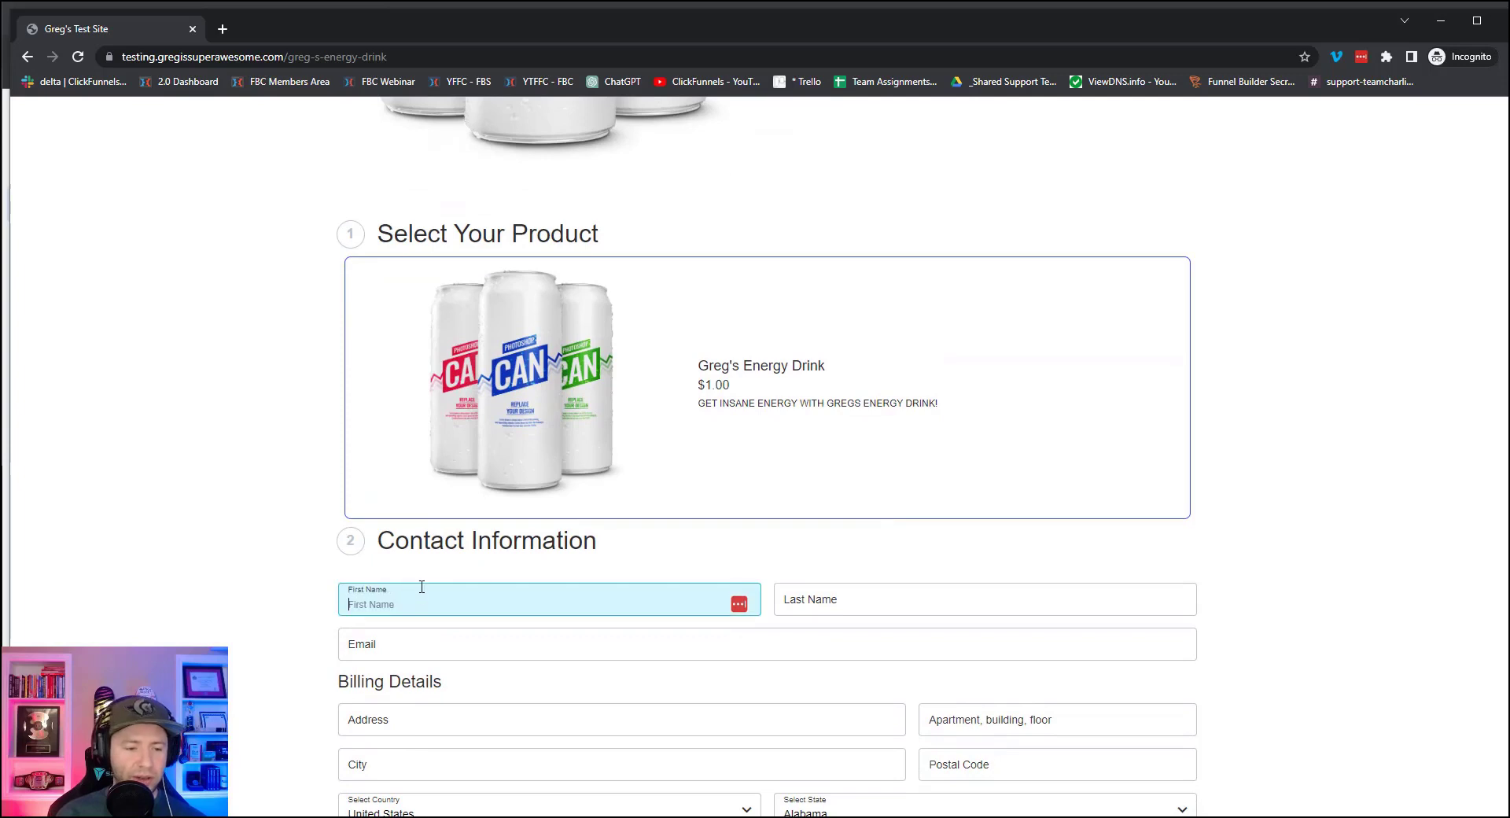
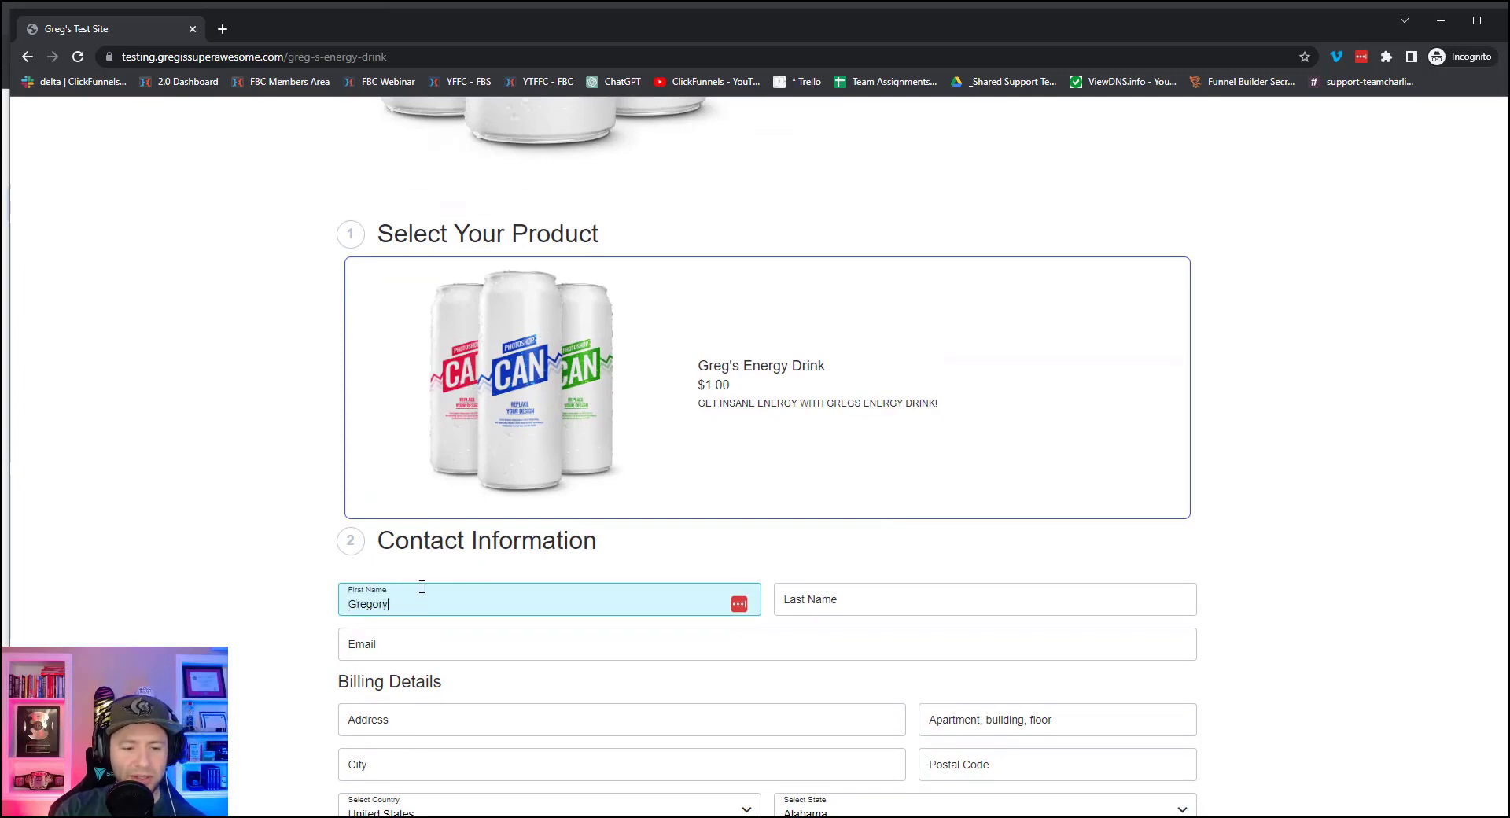
key("Tab")
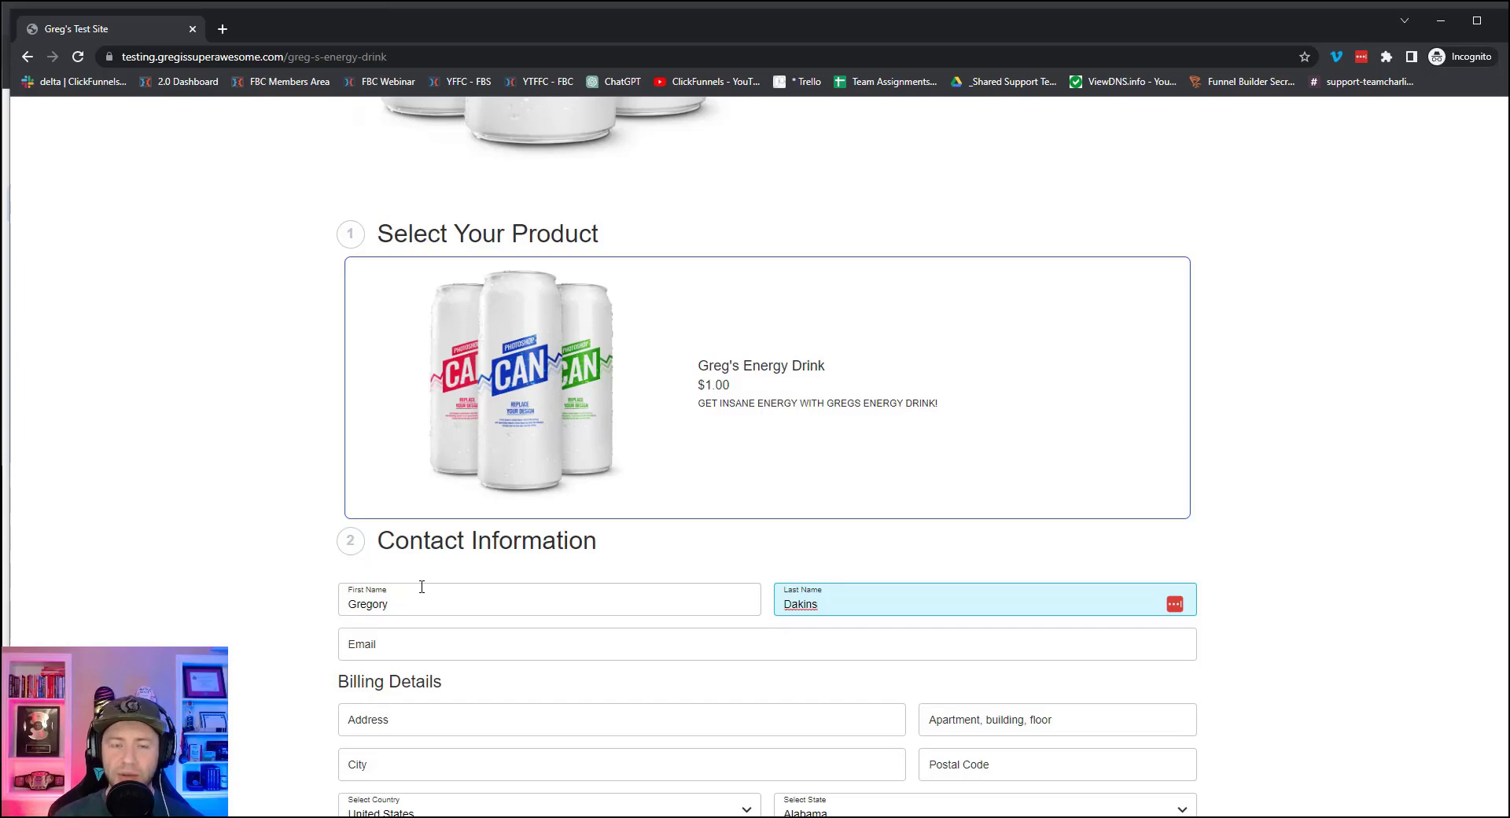
left_click(427, 640)
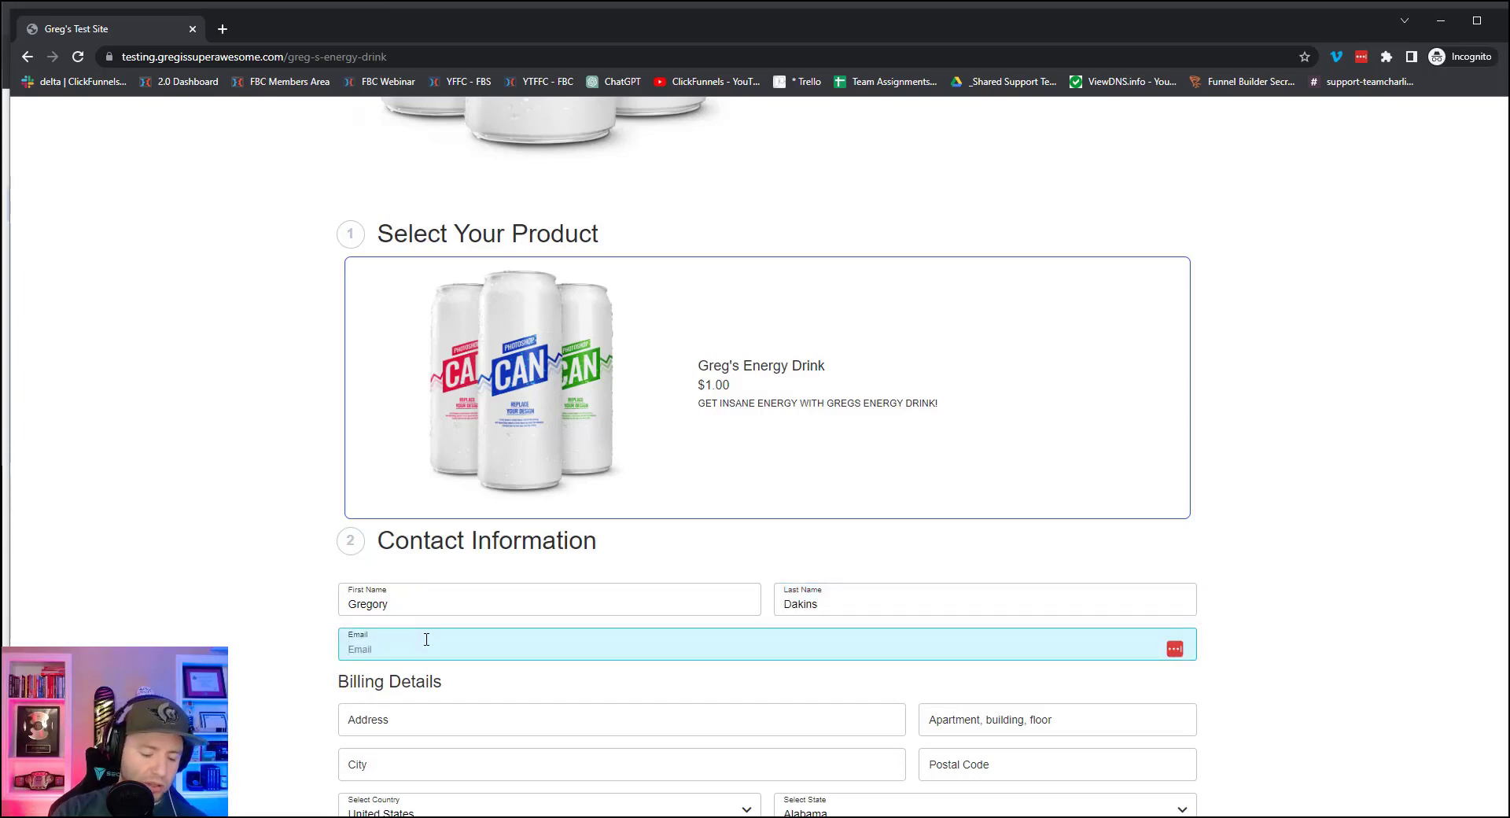
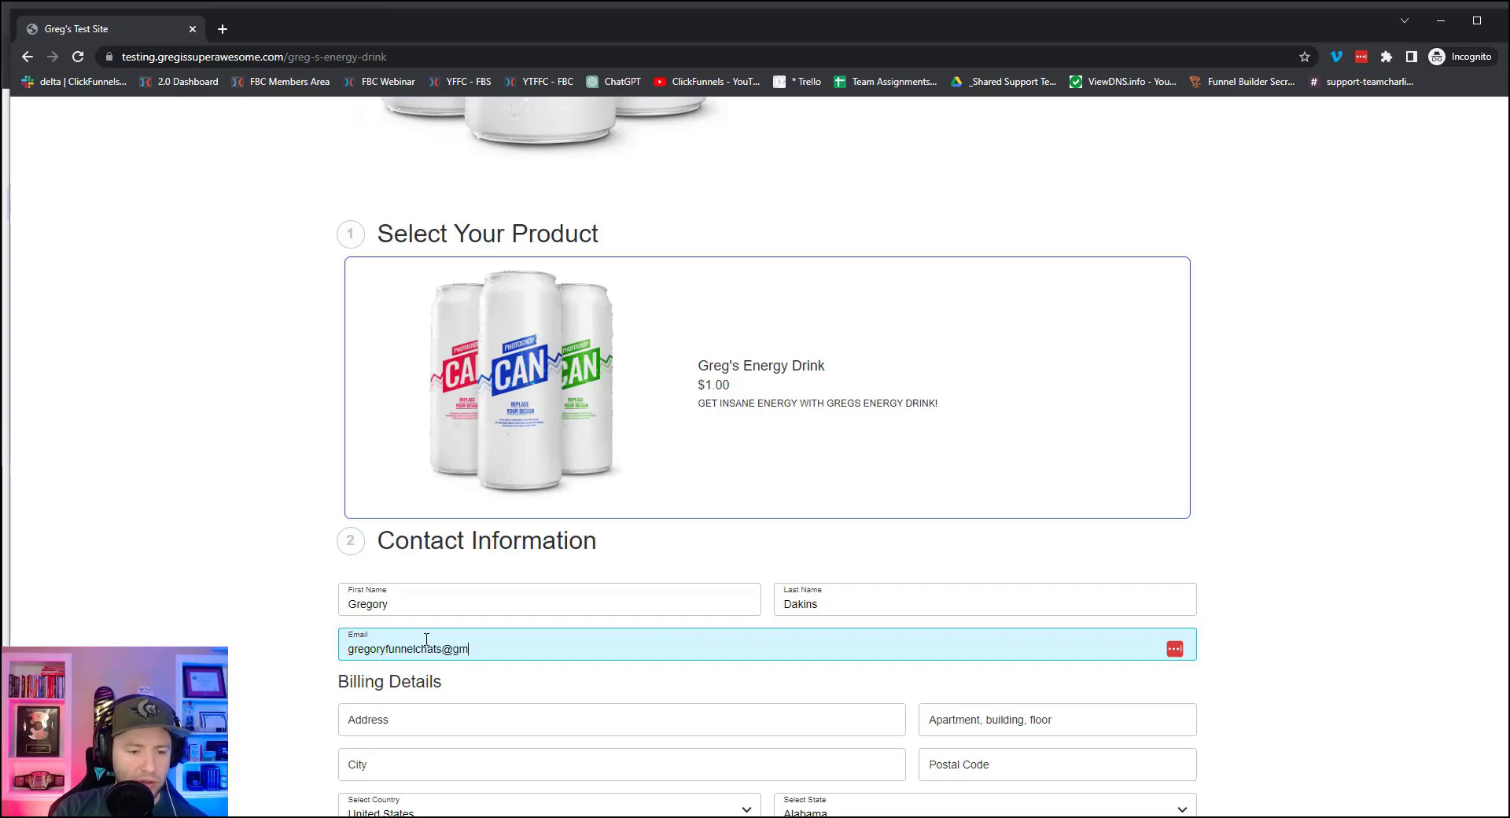
Fill in the billing address and card details, then submit the $1.13 test order.
scroll(696, 683, "down", 4)
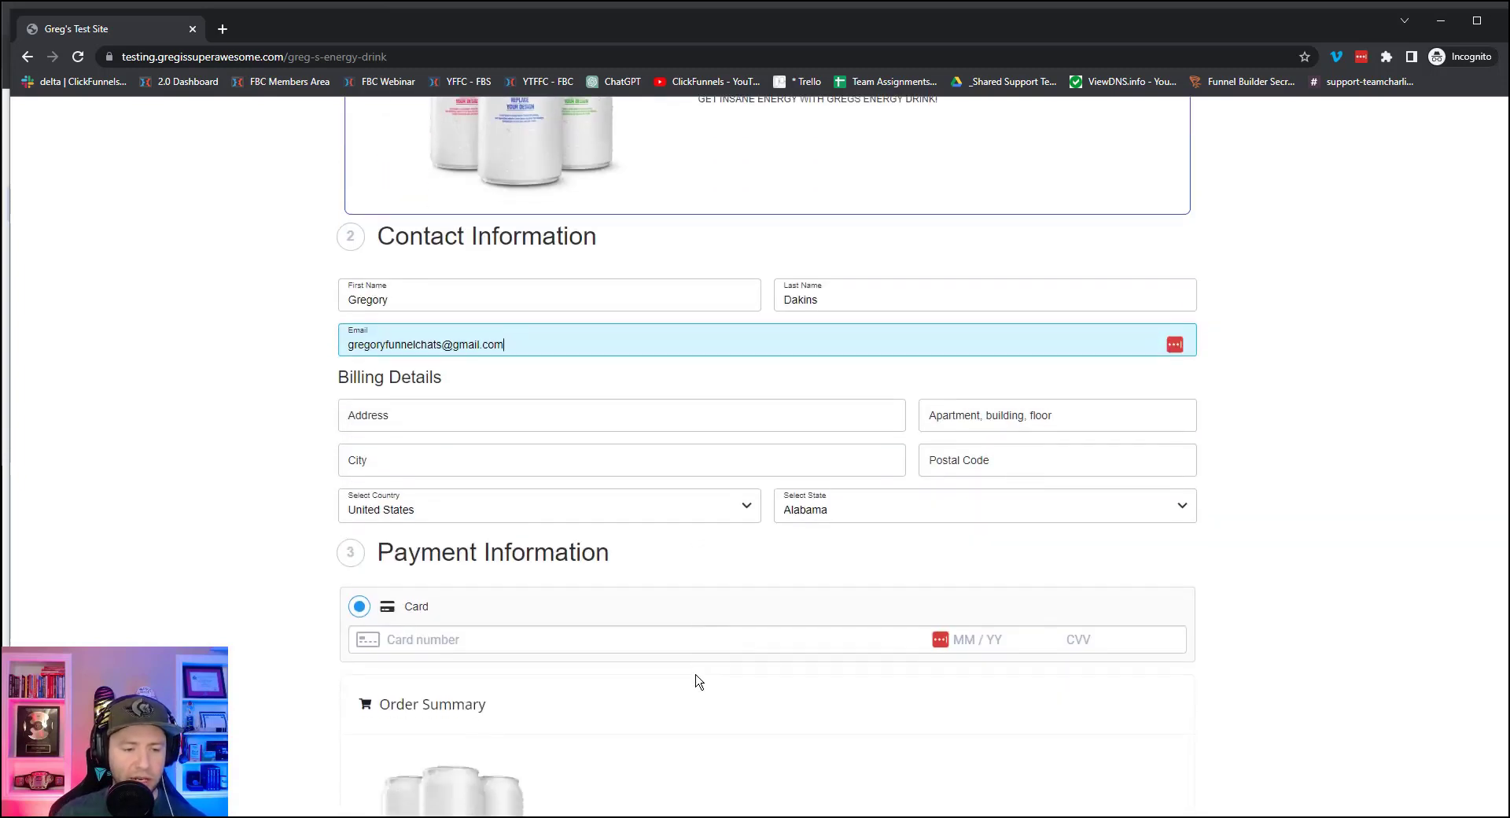
scroll(697, 674, "down", 3)
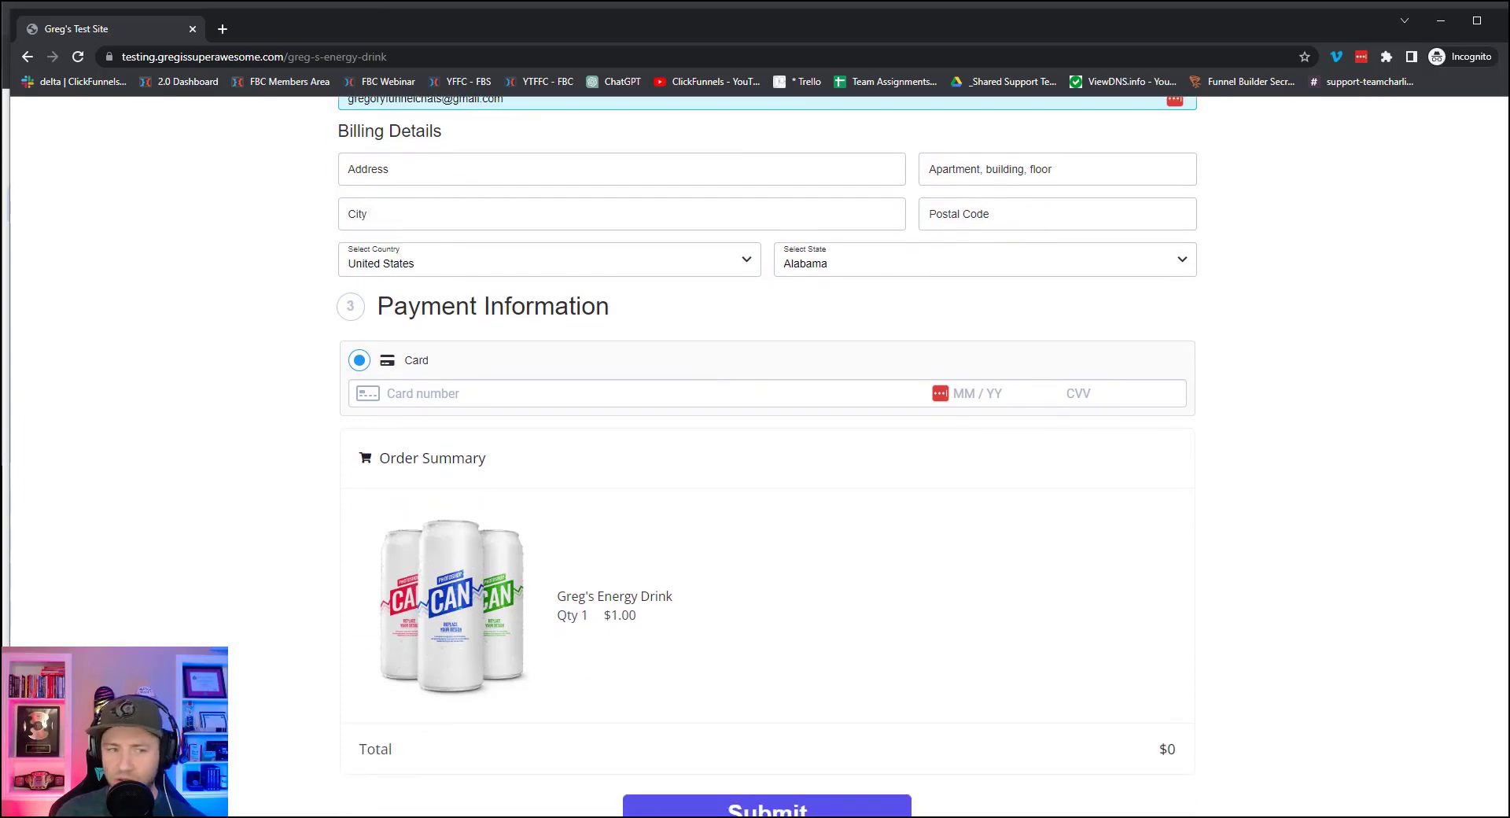
scroll(847, 441, "down", 1)
left_click(409, 151)
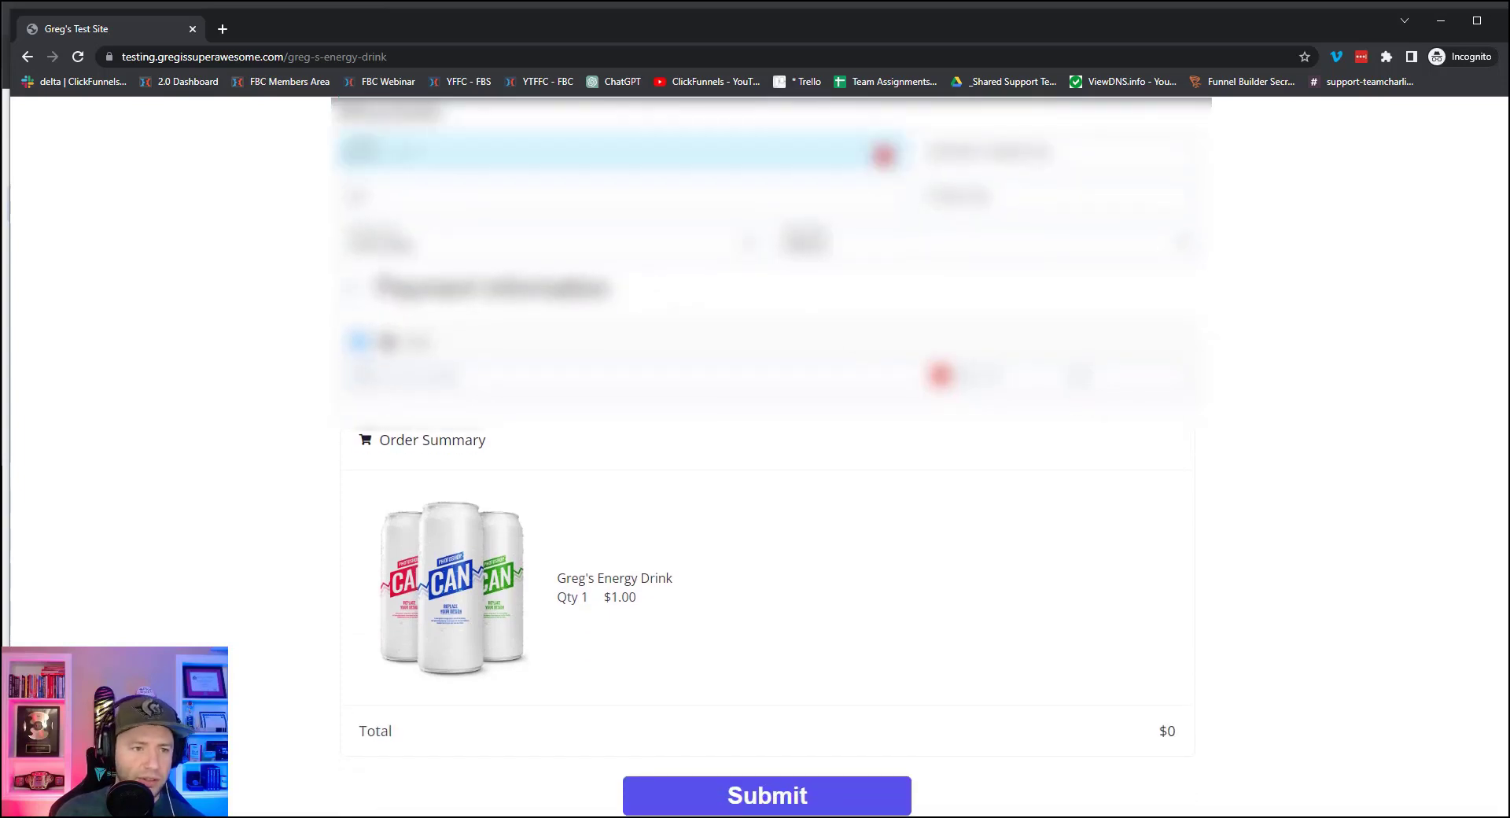
type("123")
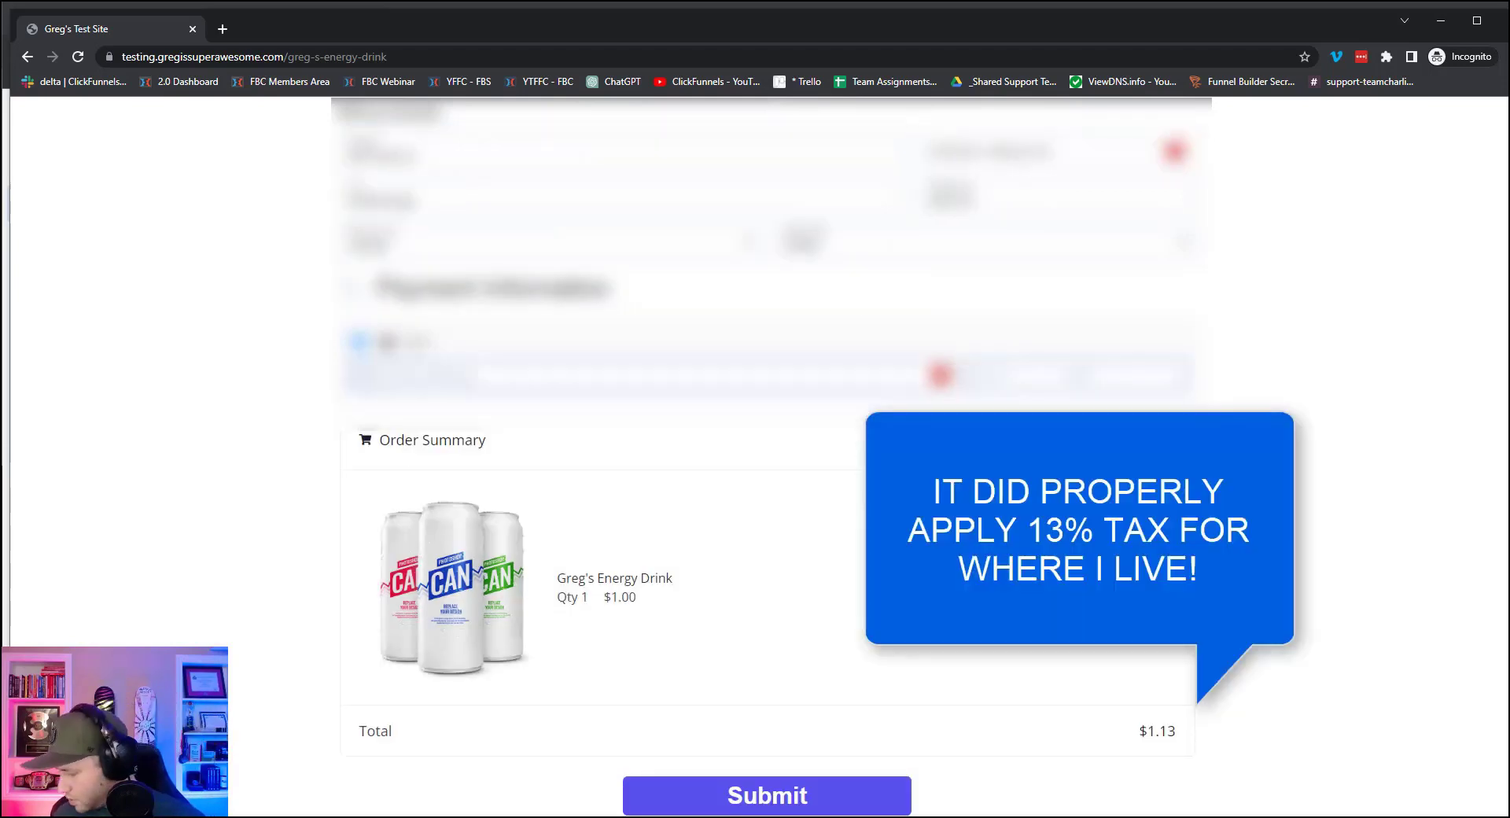
type("****************")
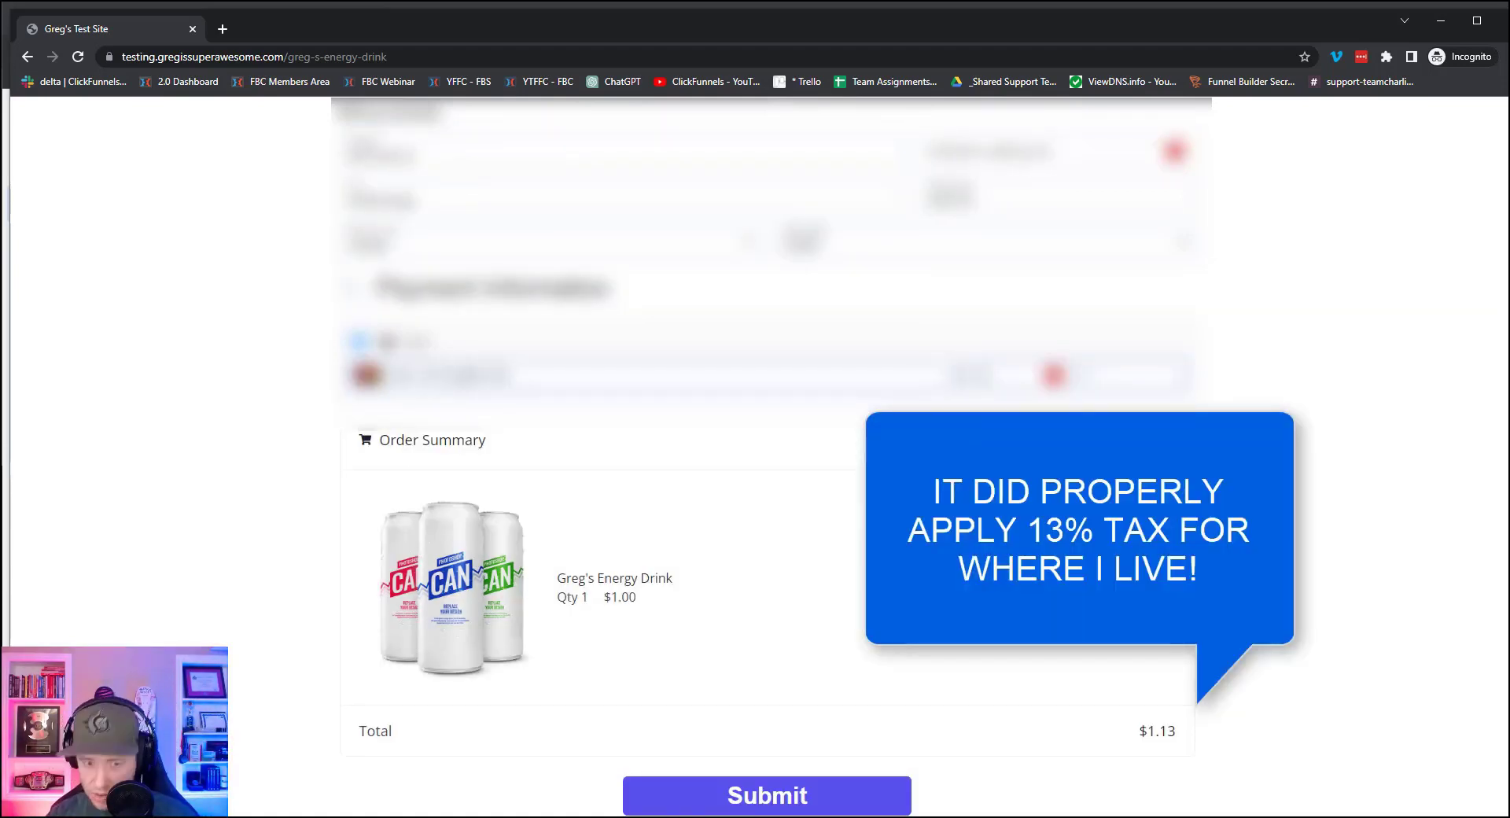
type("**")
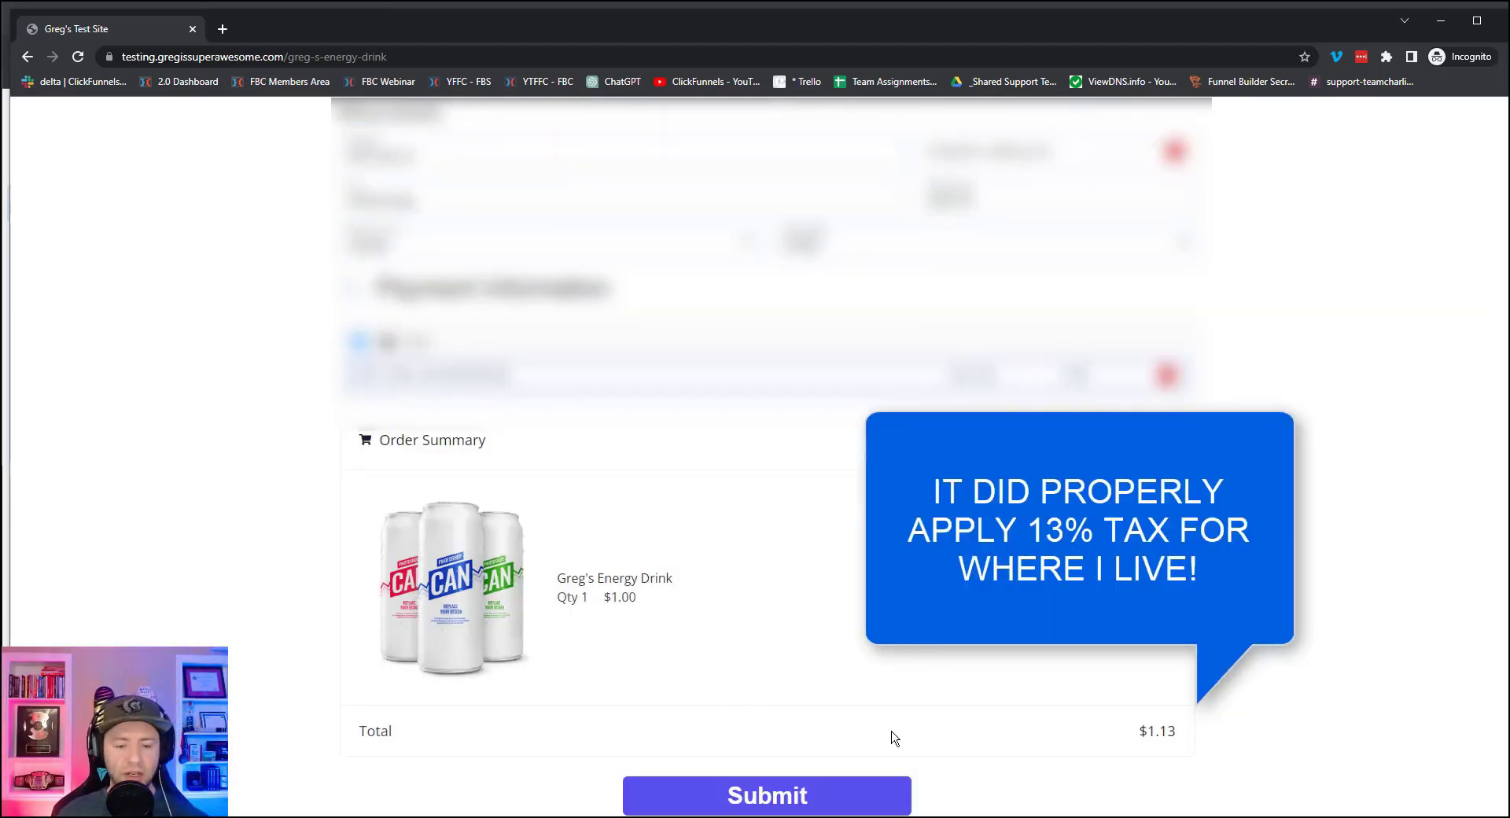
left_click(767, 796)
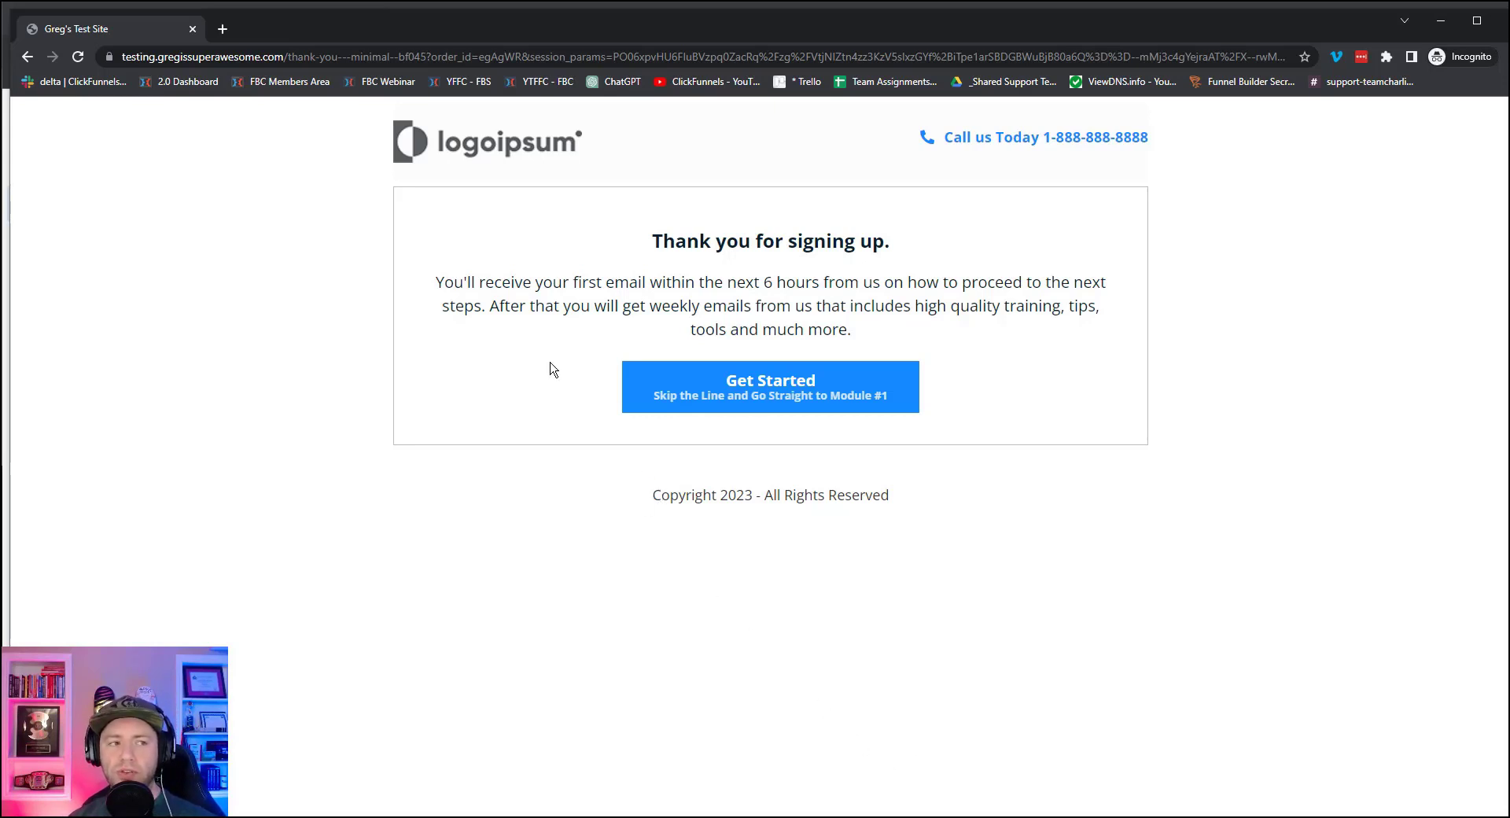
Close the private window once the Thank You page has loaded.
left_click(193, 29)
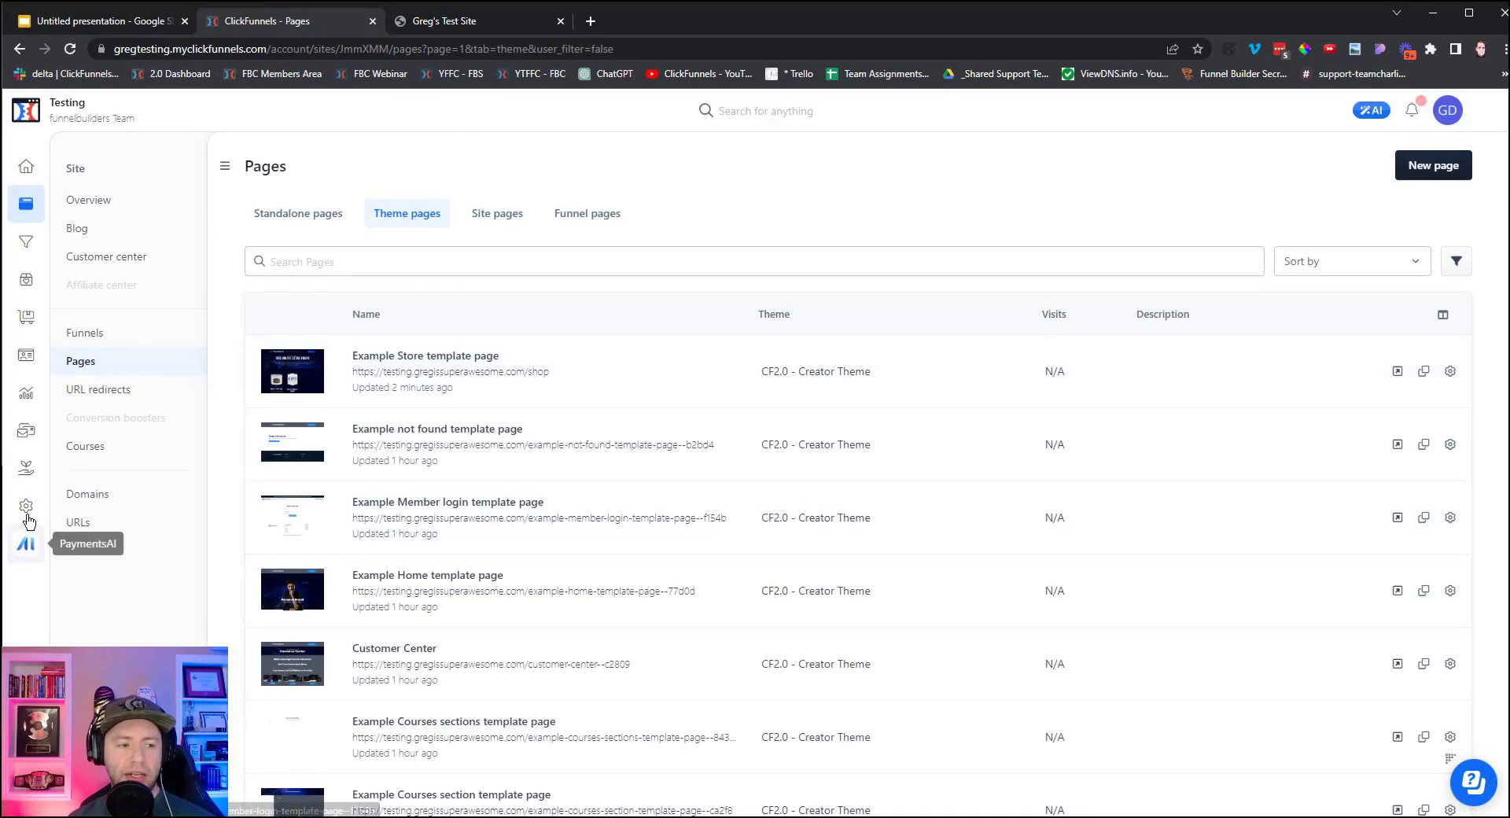
Go to the workspace's Webhooks endpoints page from Settings.
left_click(26, 507)
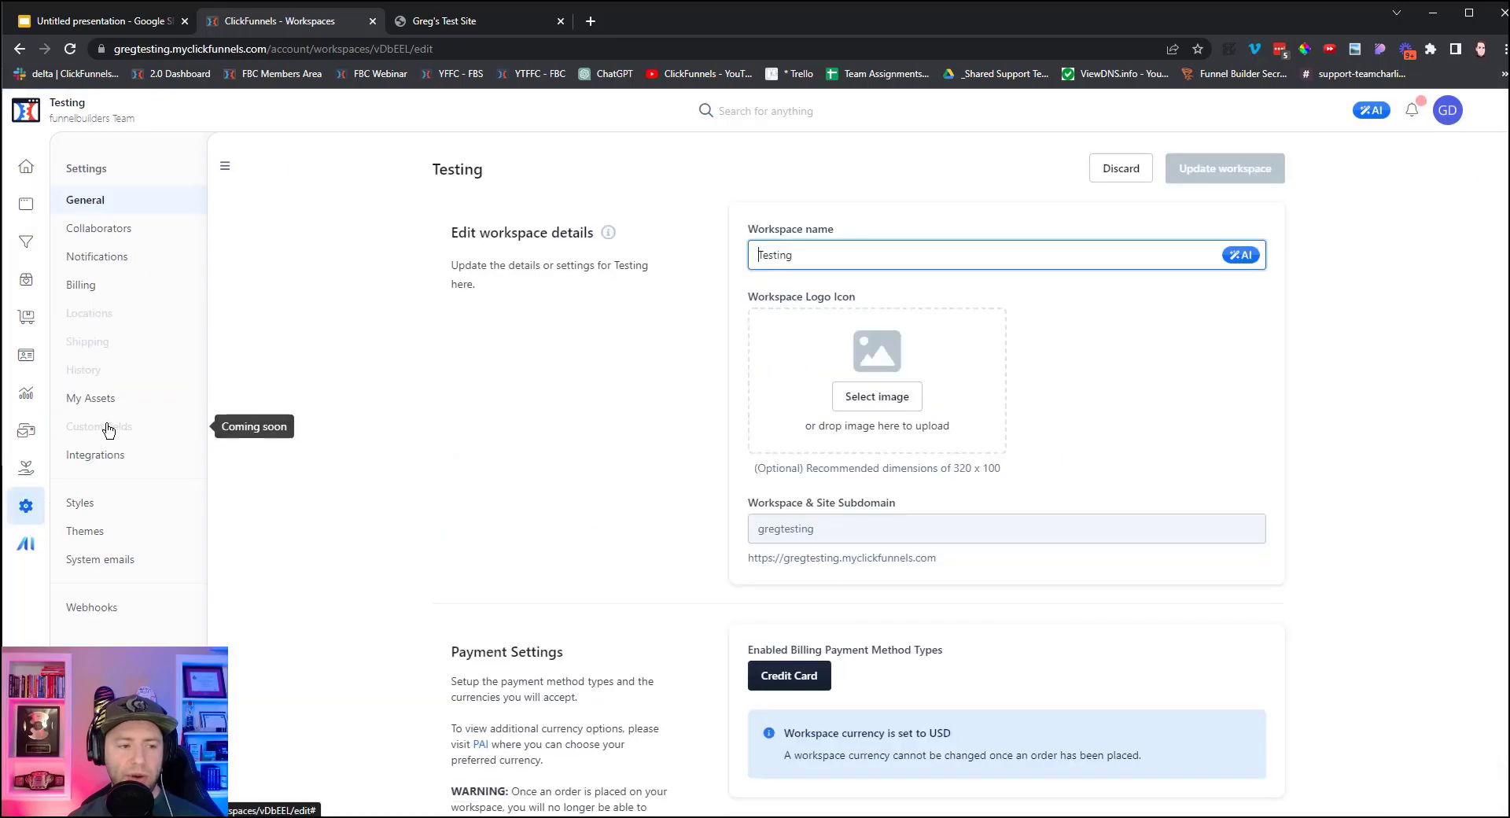
left_click(100, 613)
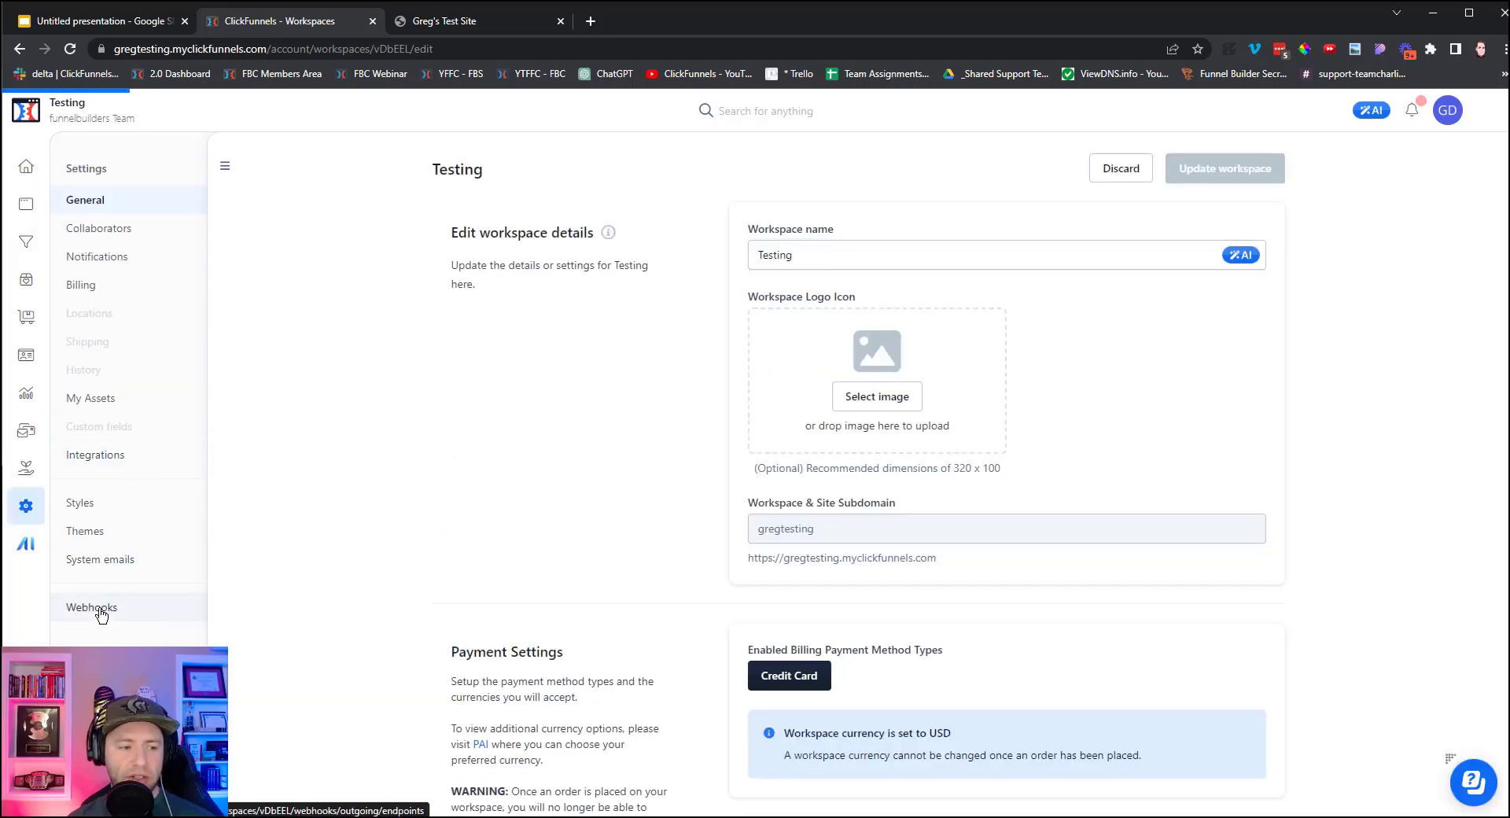